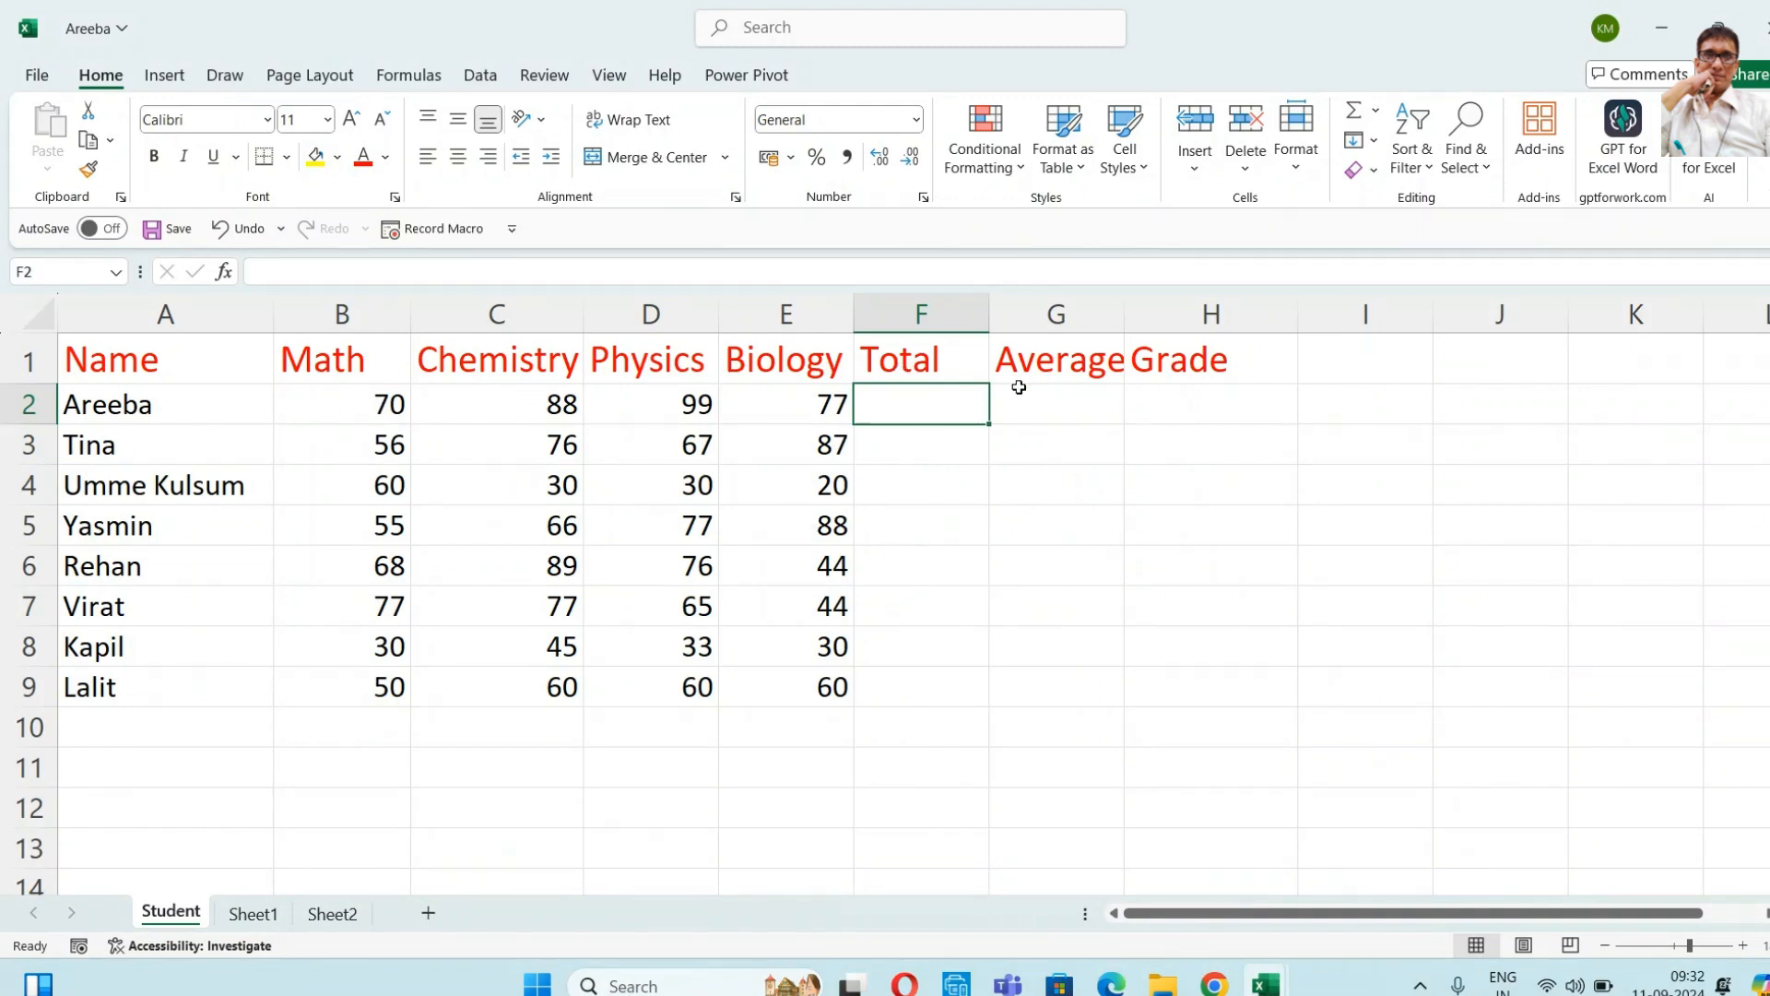
- Auto-fit the width of column G to its Average heading
{"action": "left_click_drag", "start_coordinate": [1123, 305], "coordinate": [1123, 306]}
{"action": "double_click", "coordinate": [1123, 305]}
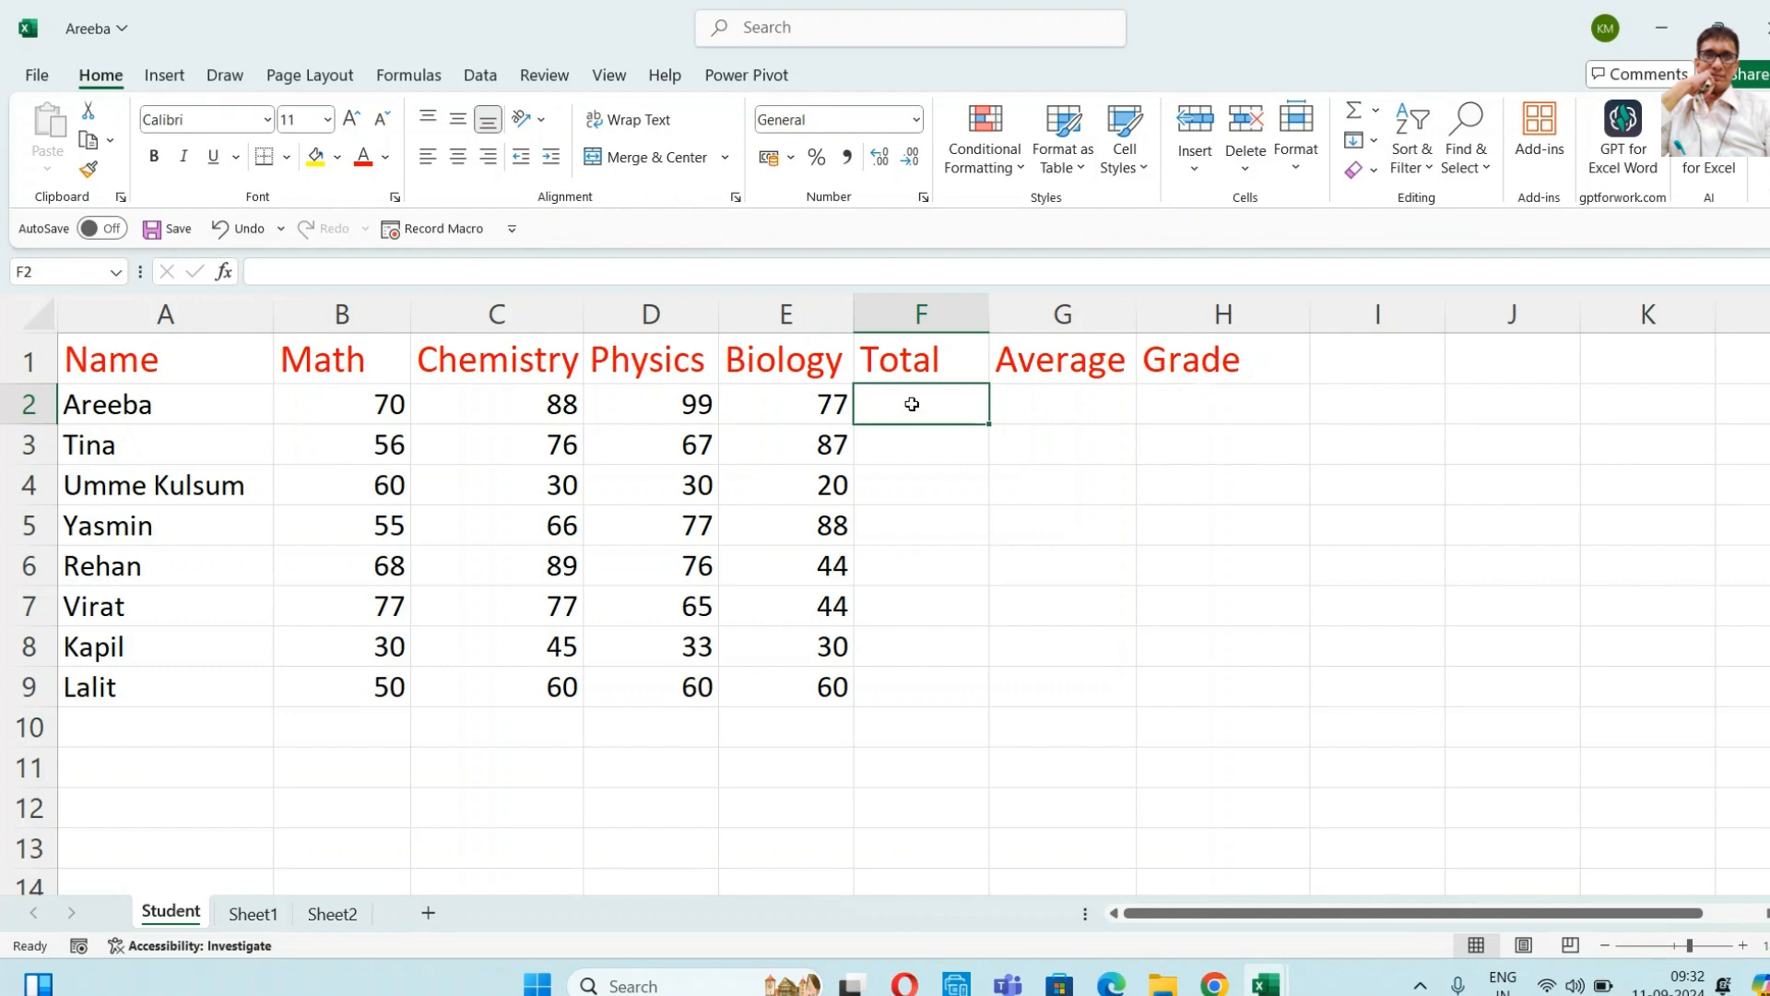
- Total each student's four subject marks by entering =SUM(B2:E2) in F2 and filling it down to F9
{"action": "type", "text": "=su"}
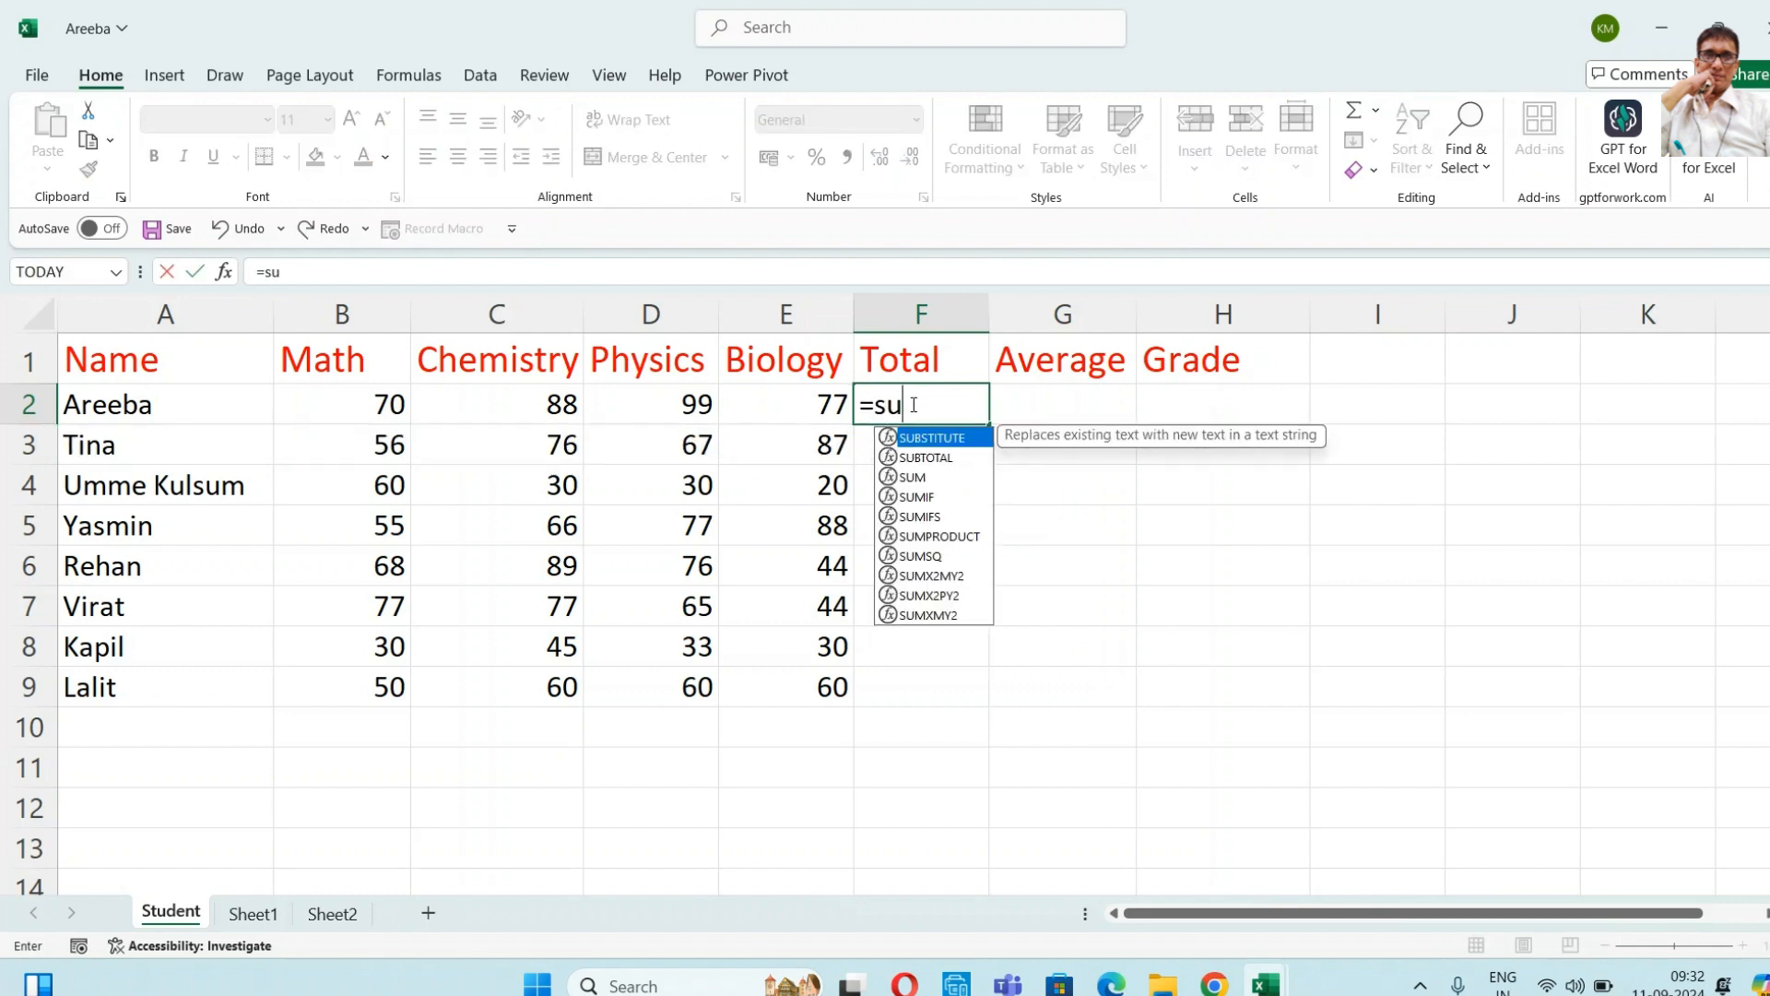
{"action": "type", "text": "m("}
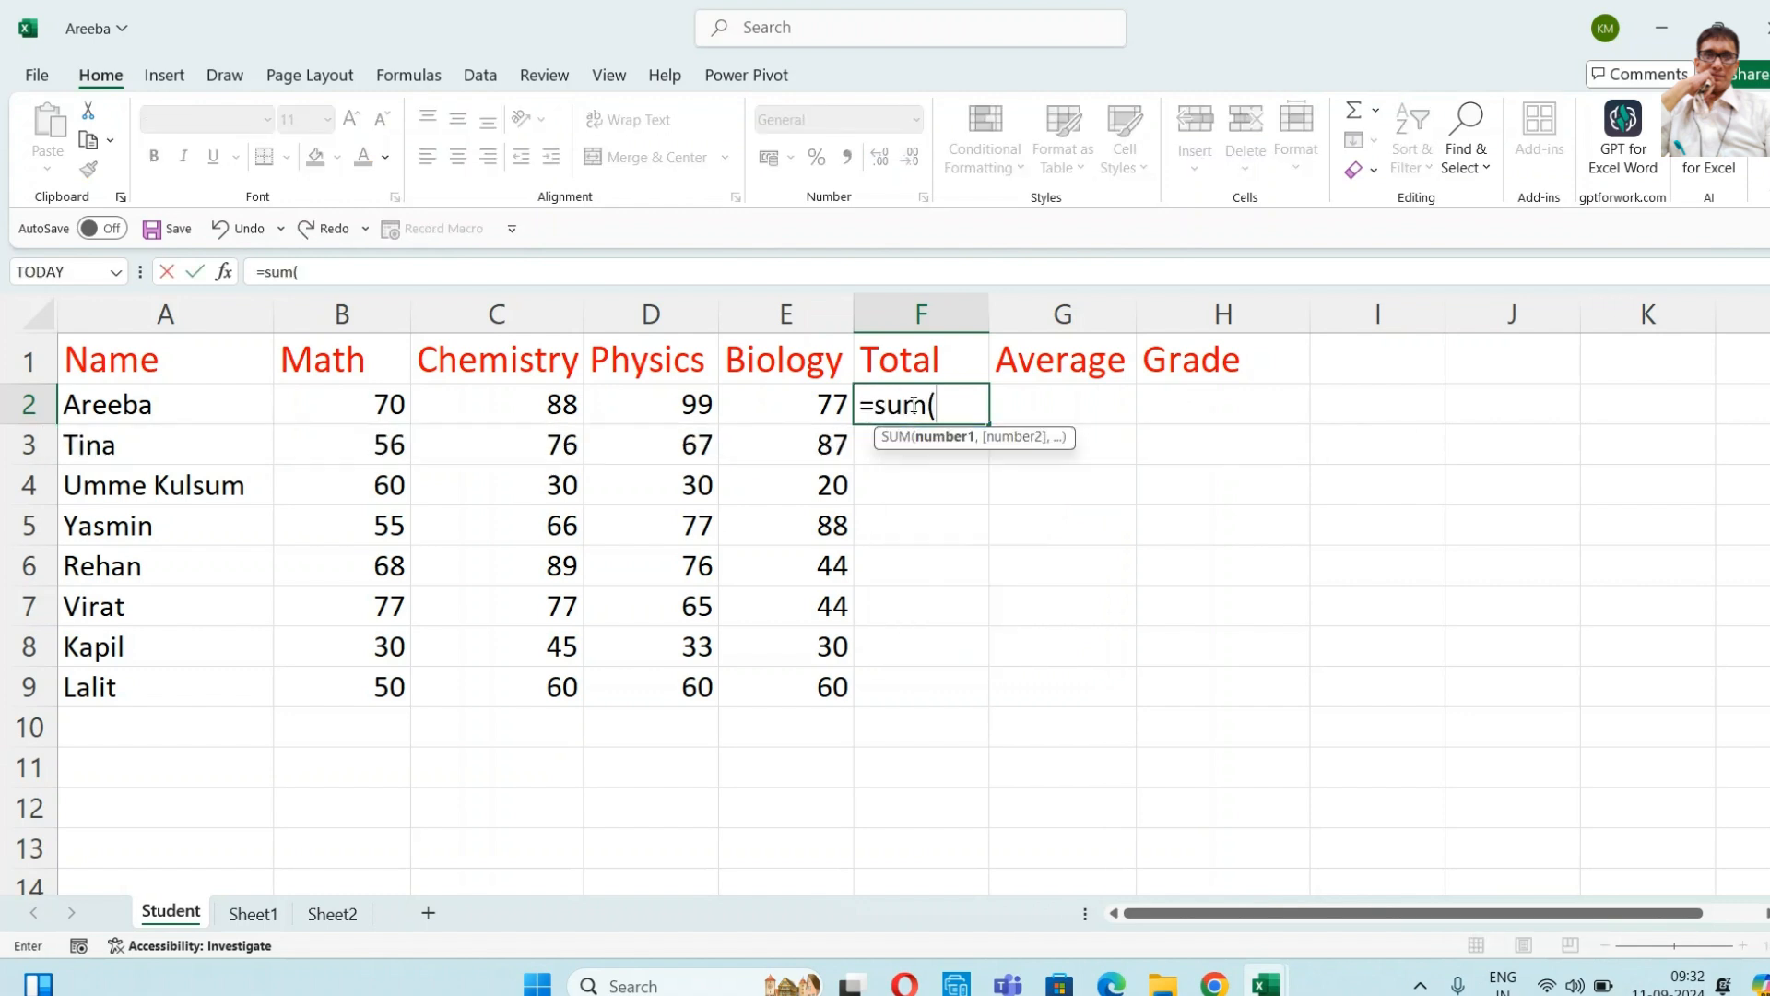
{"action": "left_click_drag", "start_coordinate": [349, 396], "coordinate": [769, 394]}
{"action": "type", "text": ")"}
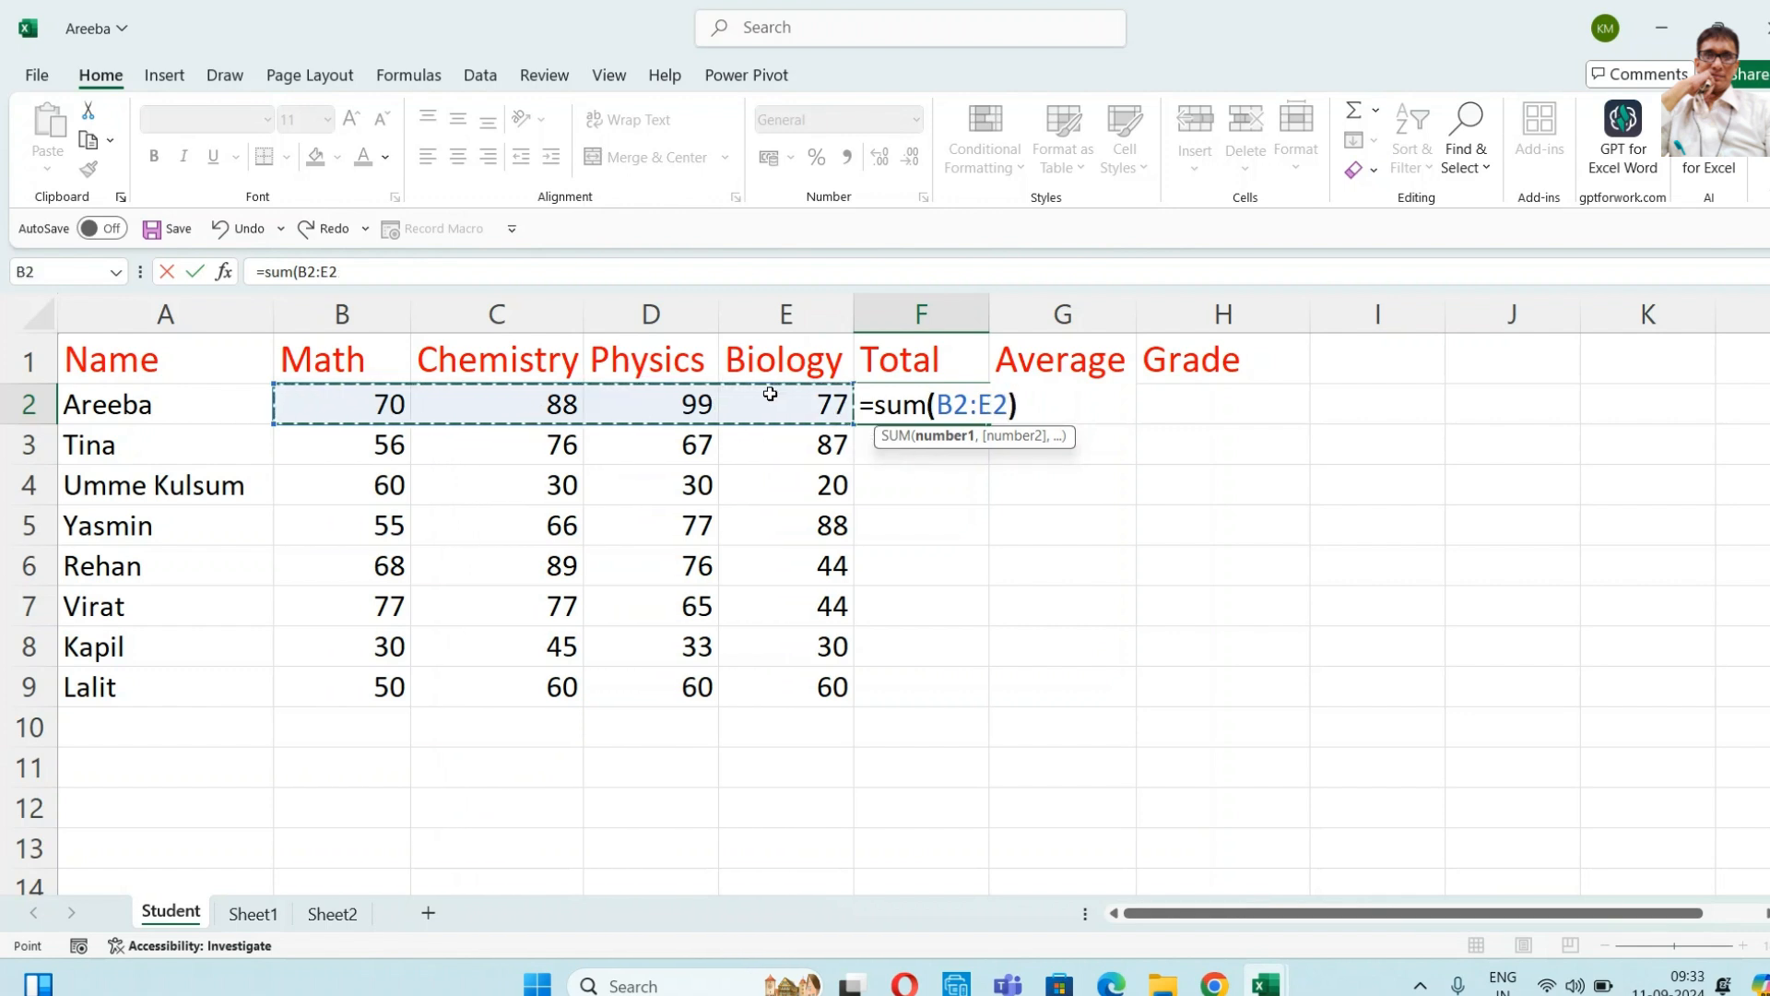
{"action": "key", "text": "Return"}
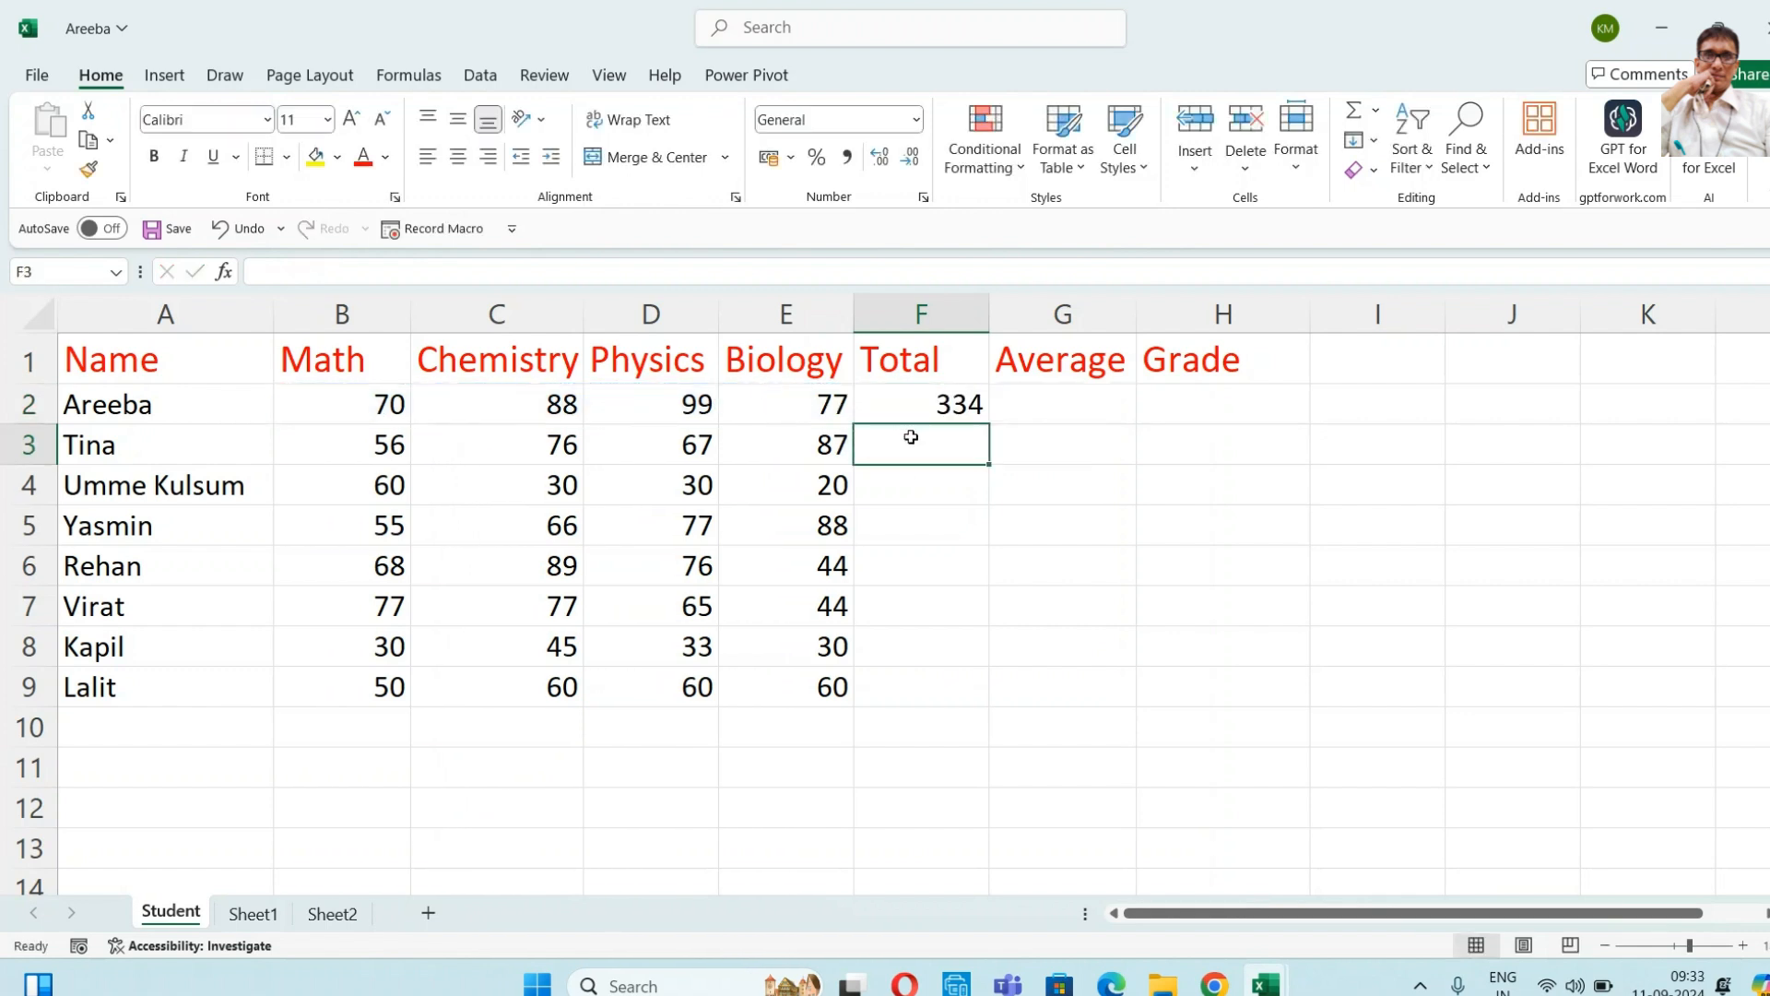
{"action": "left_click", "coordinate": [969, 406]}
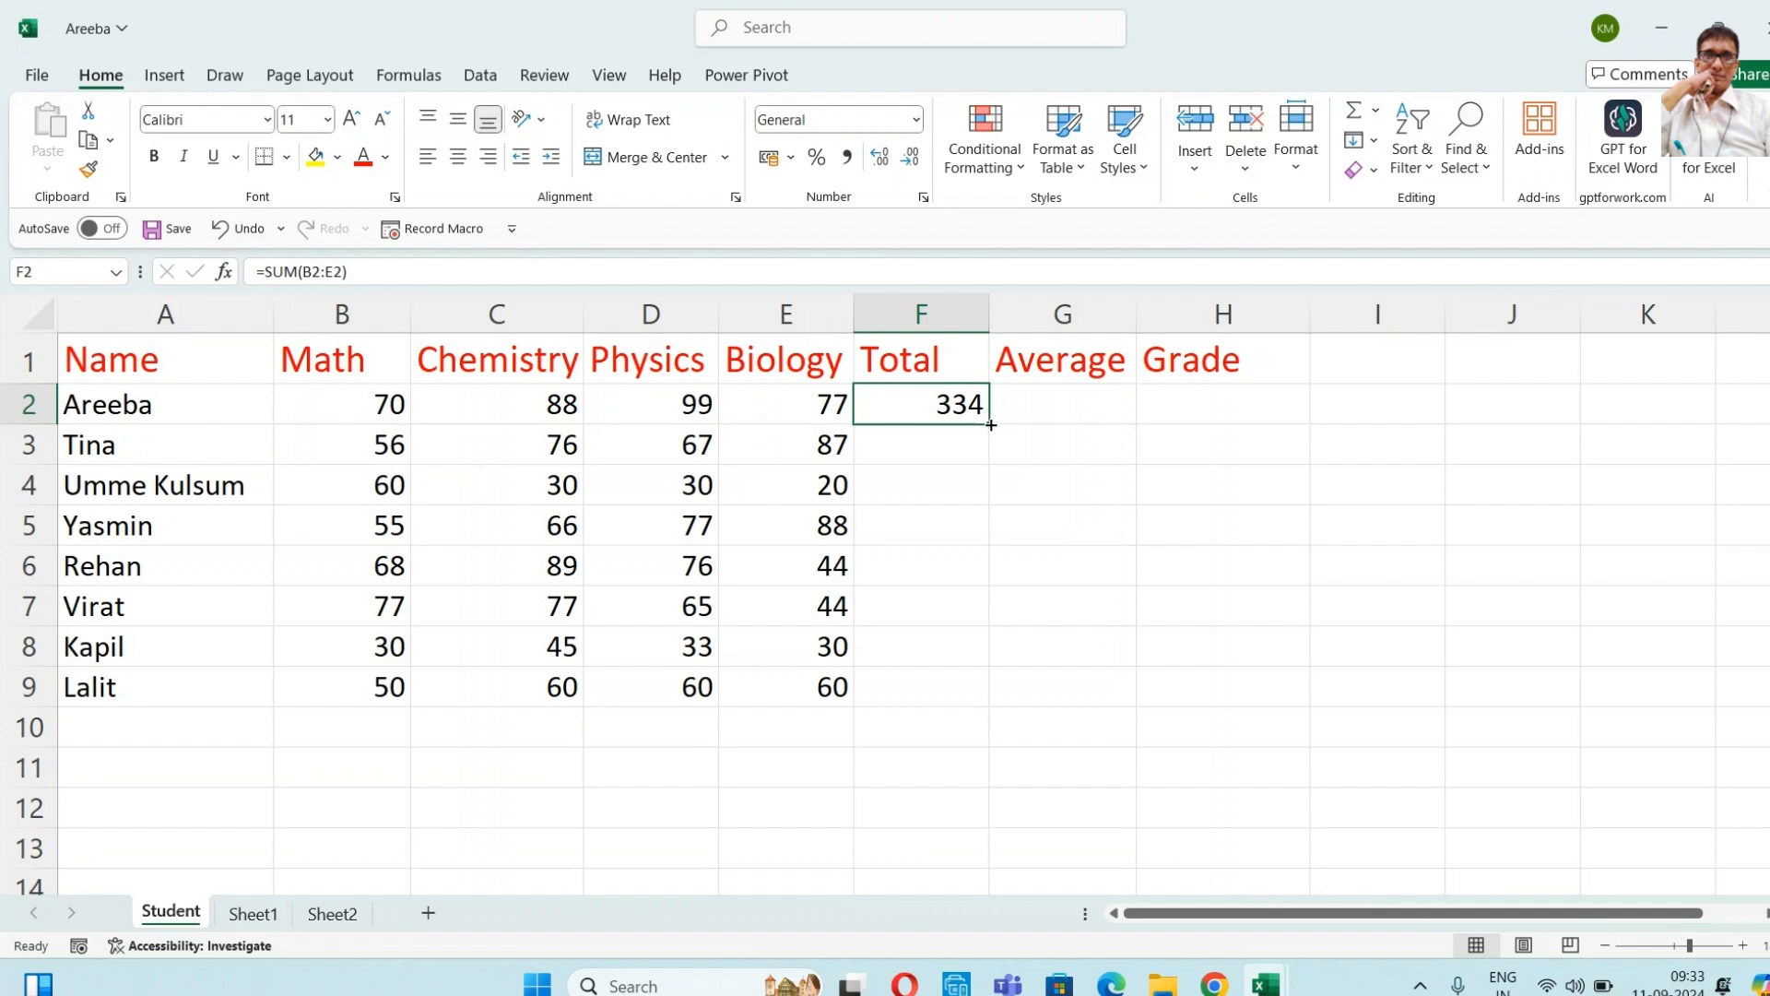
{"action": "left_click_drag", "start_coordinate": [991, 424], "coordinate": [982, 700]}
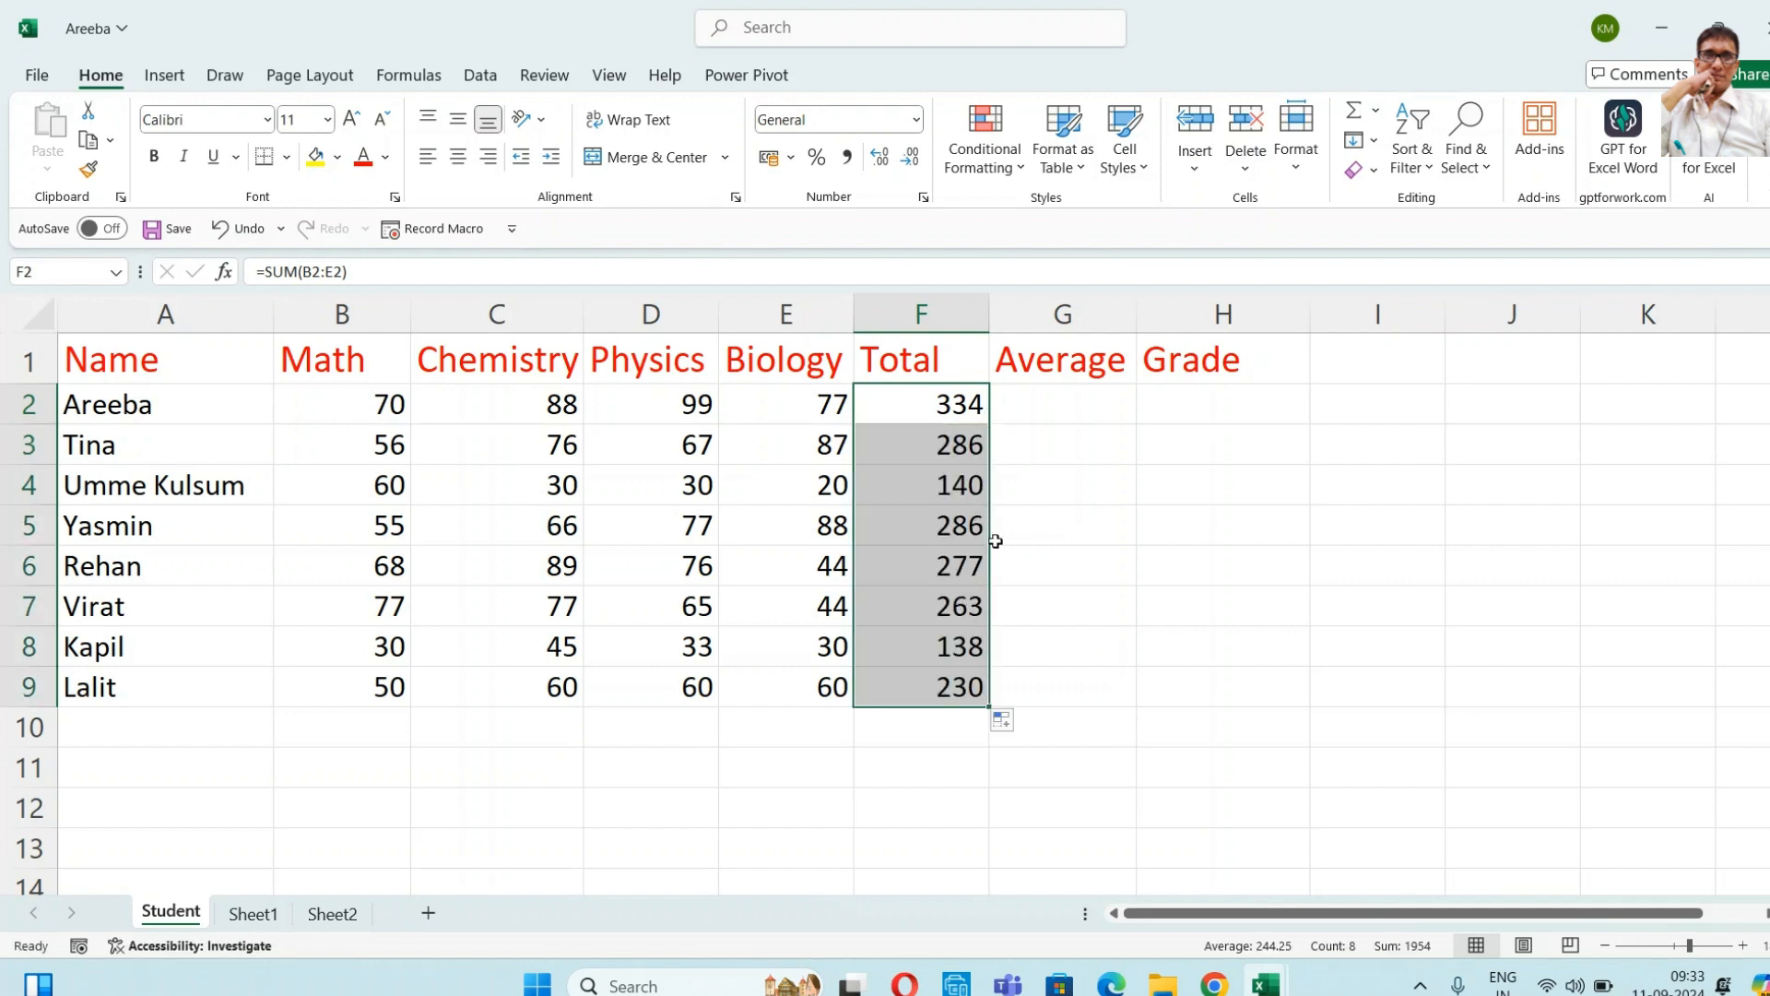
- Average each student's four subject marks by entering =AVERAGE(B2:E2) in G2 and filling it down to G9
{"action": "left_click", "coordinate": [1069, 400]}
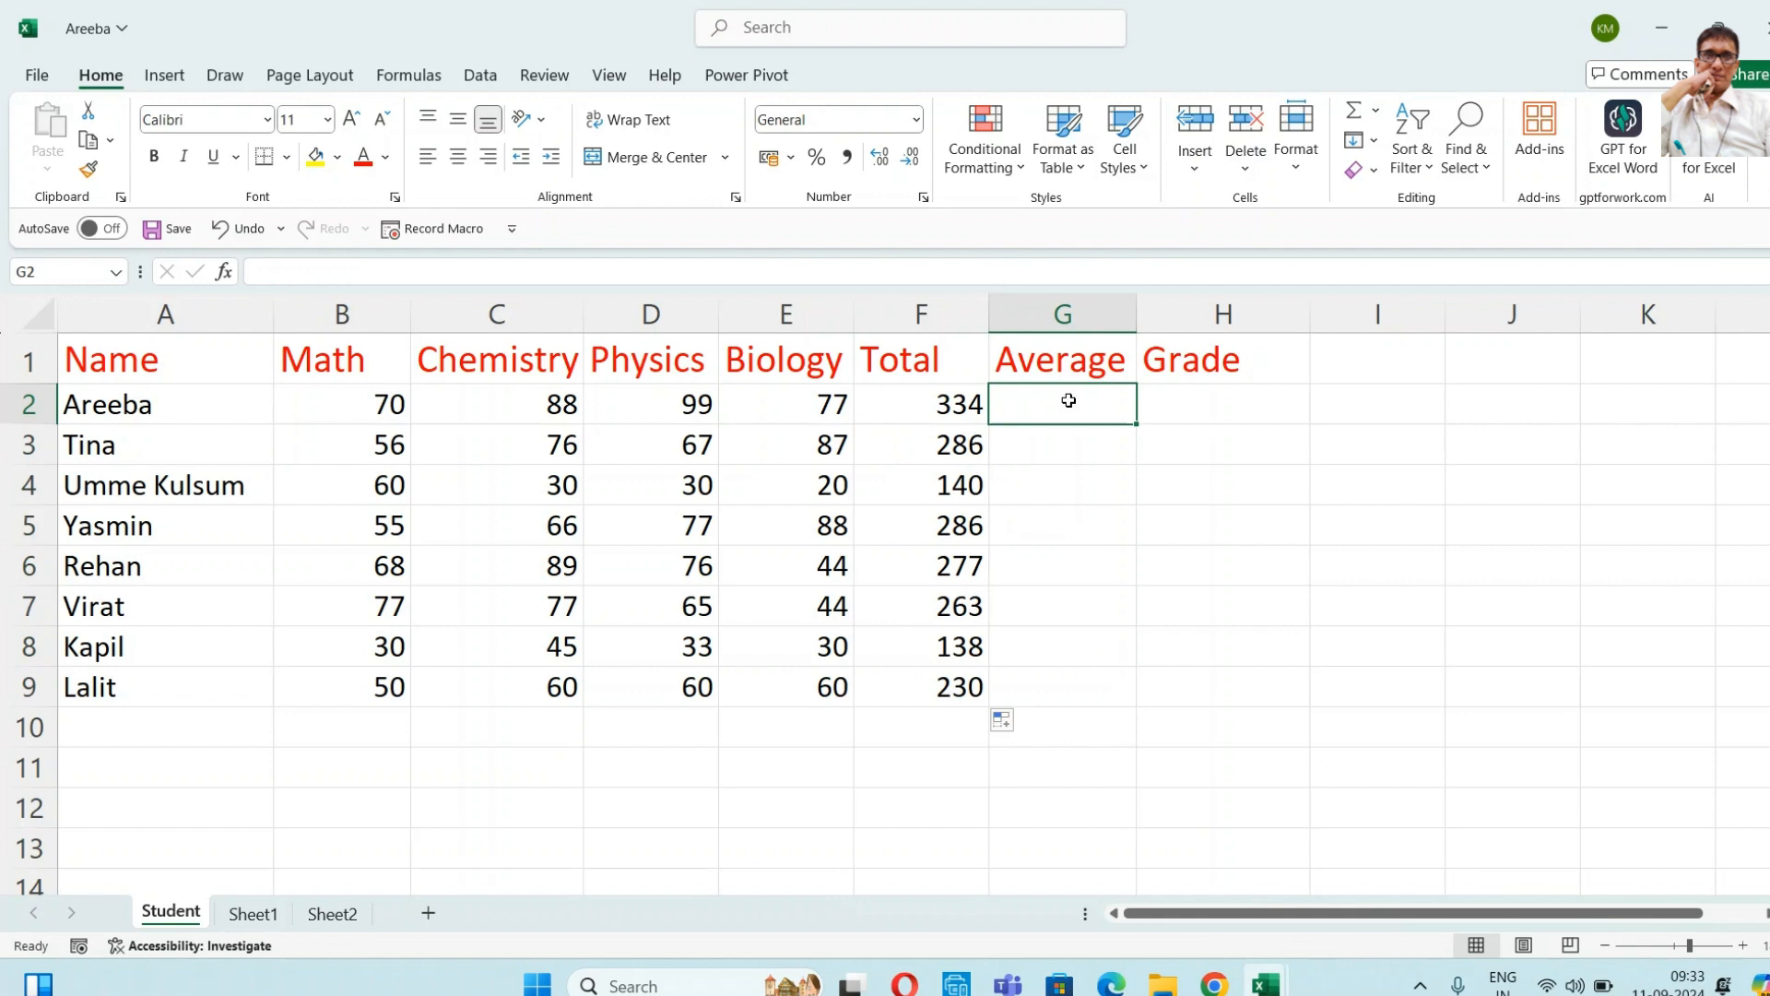
{"action": "type", "text": "=aver"}
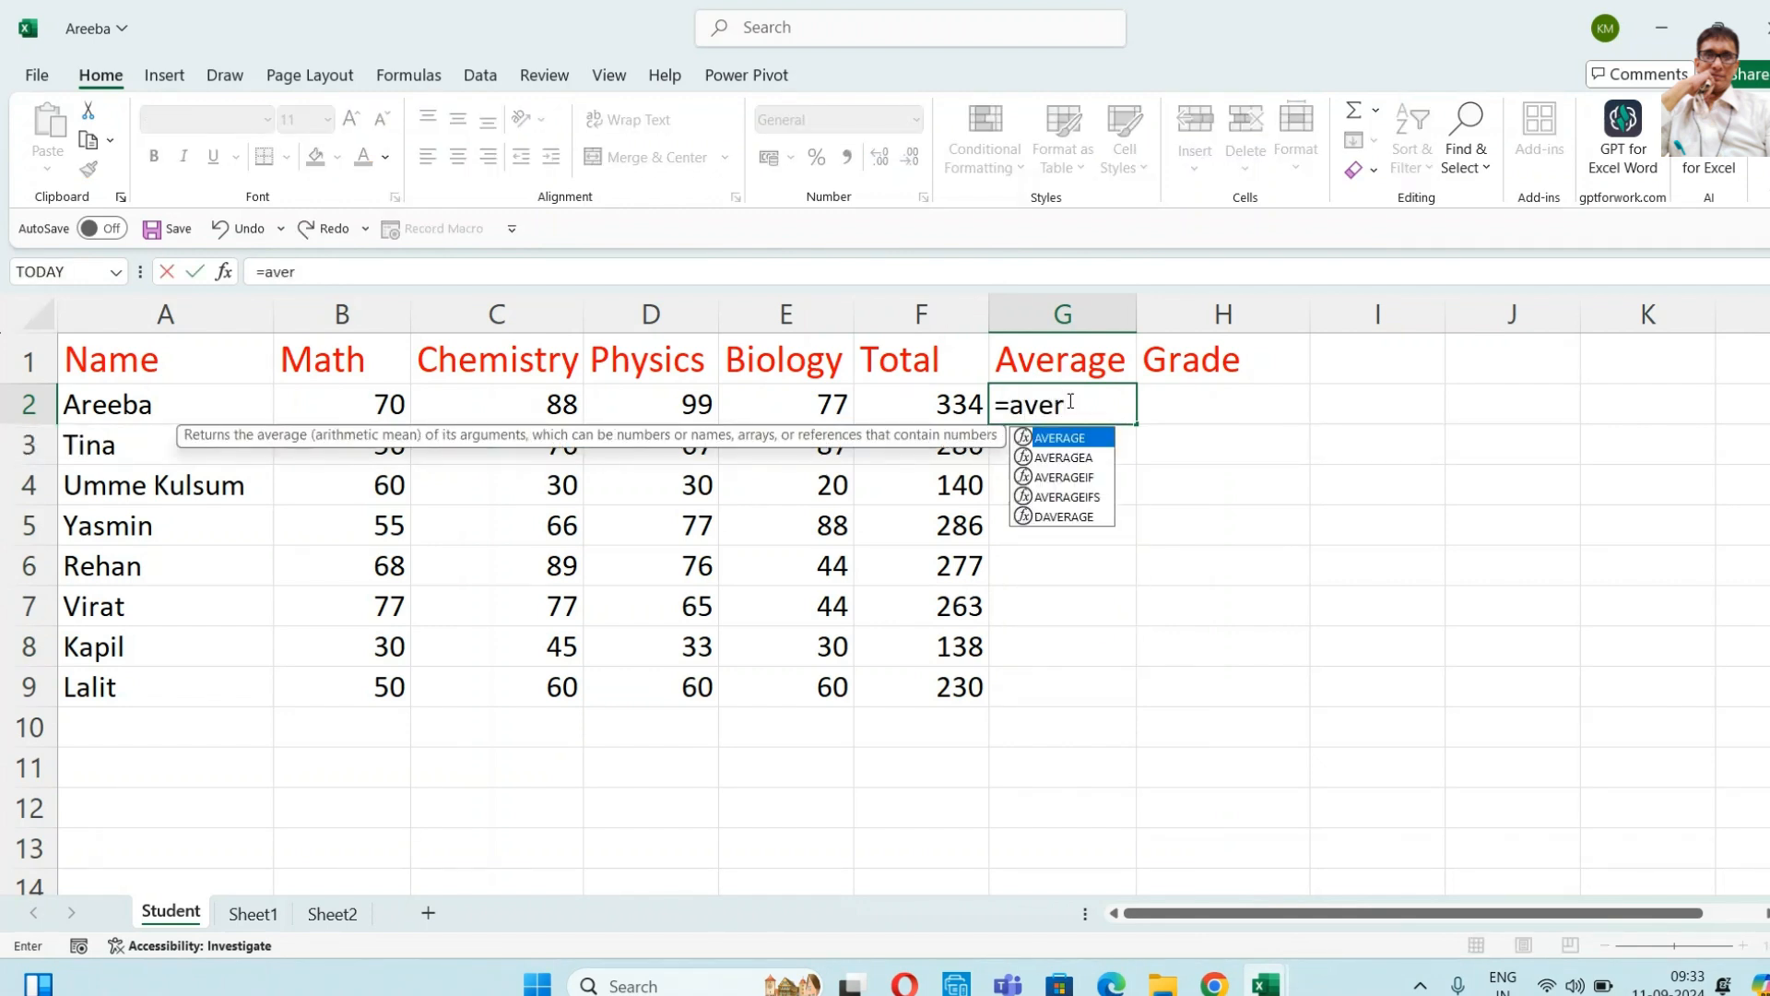
{"action": "double_click", "coordinate": [1038, 443]}
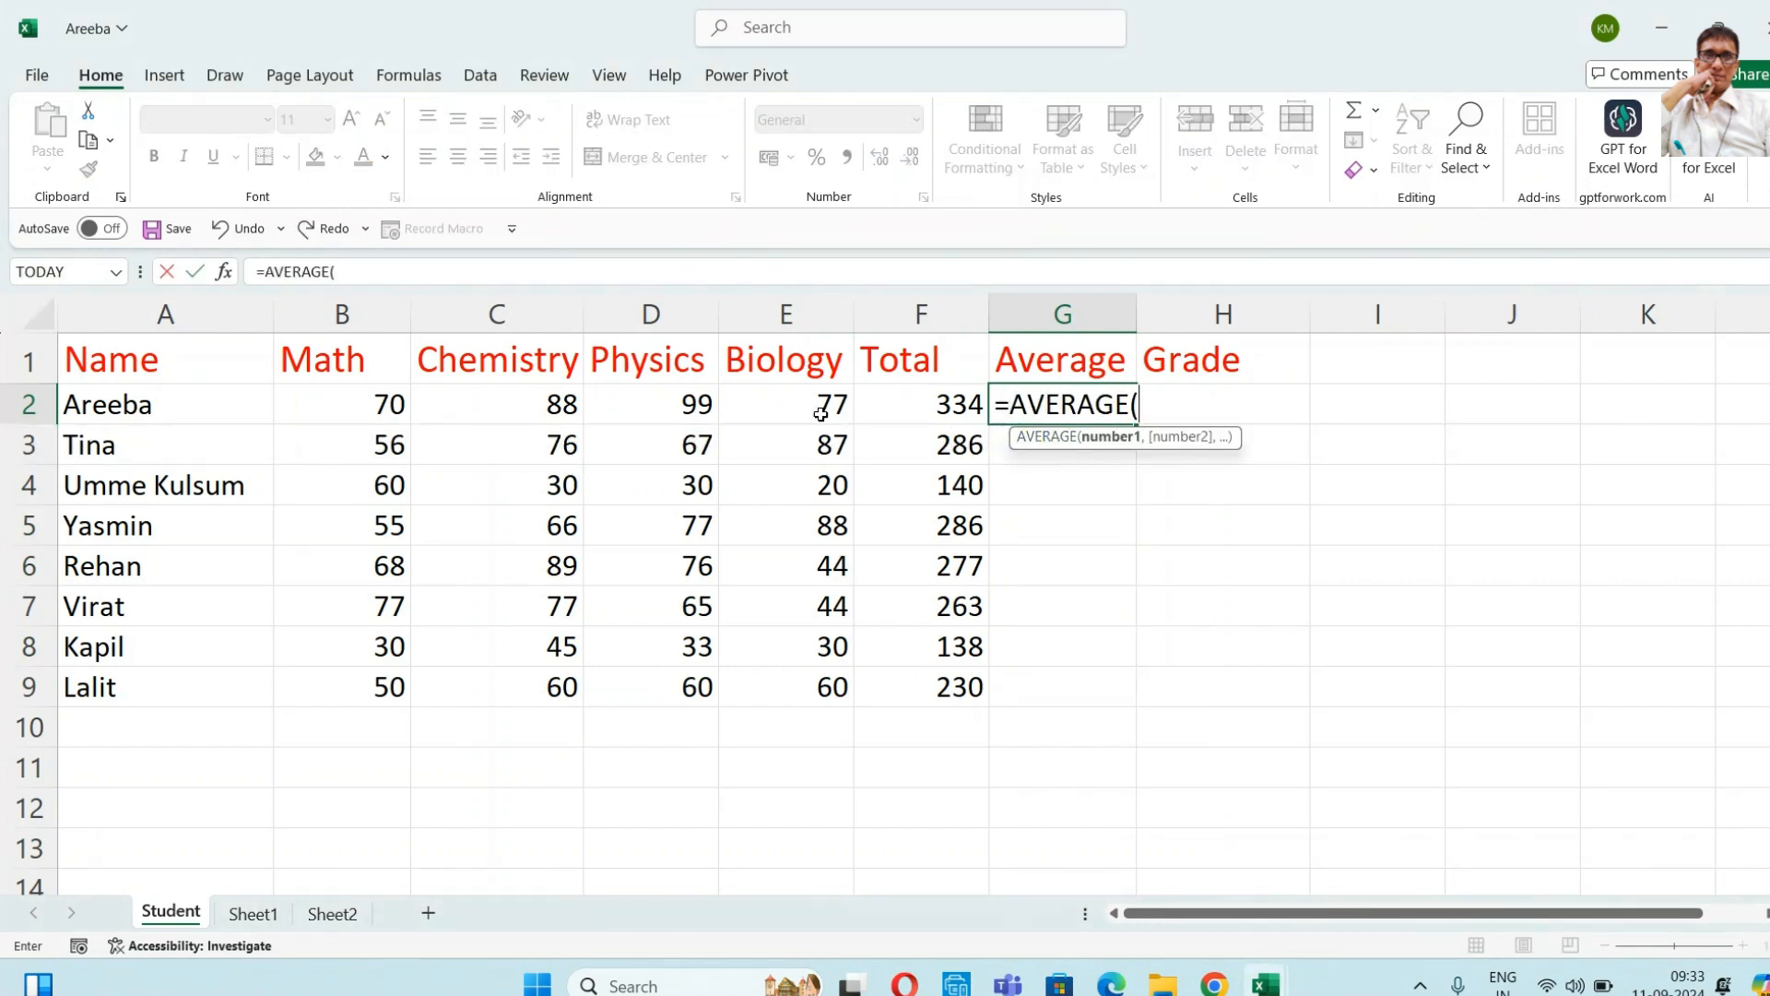
{"action": "left_click_drag", "start_coordinate": [383, 407], "coordinate": [825, 404]}
{"action": "type", "text": ")"}
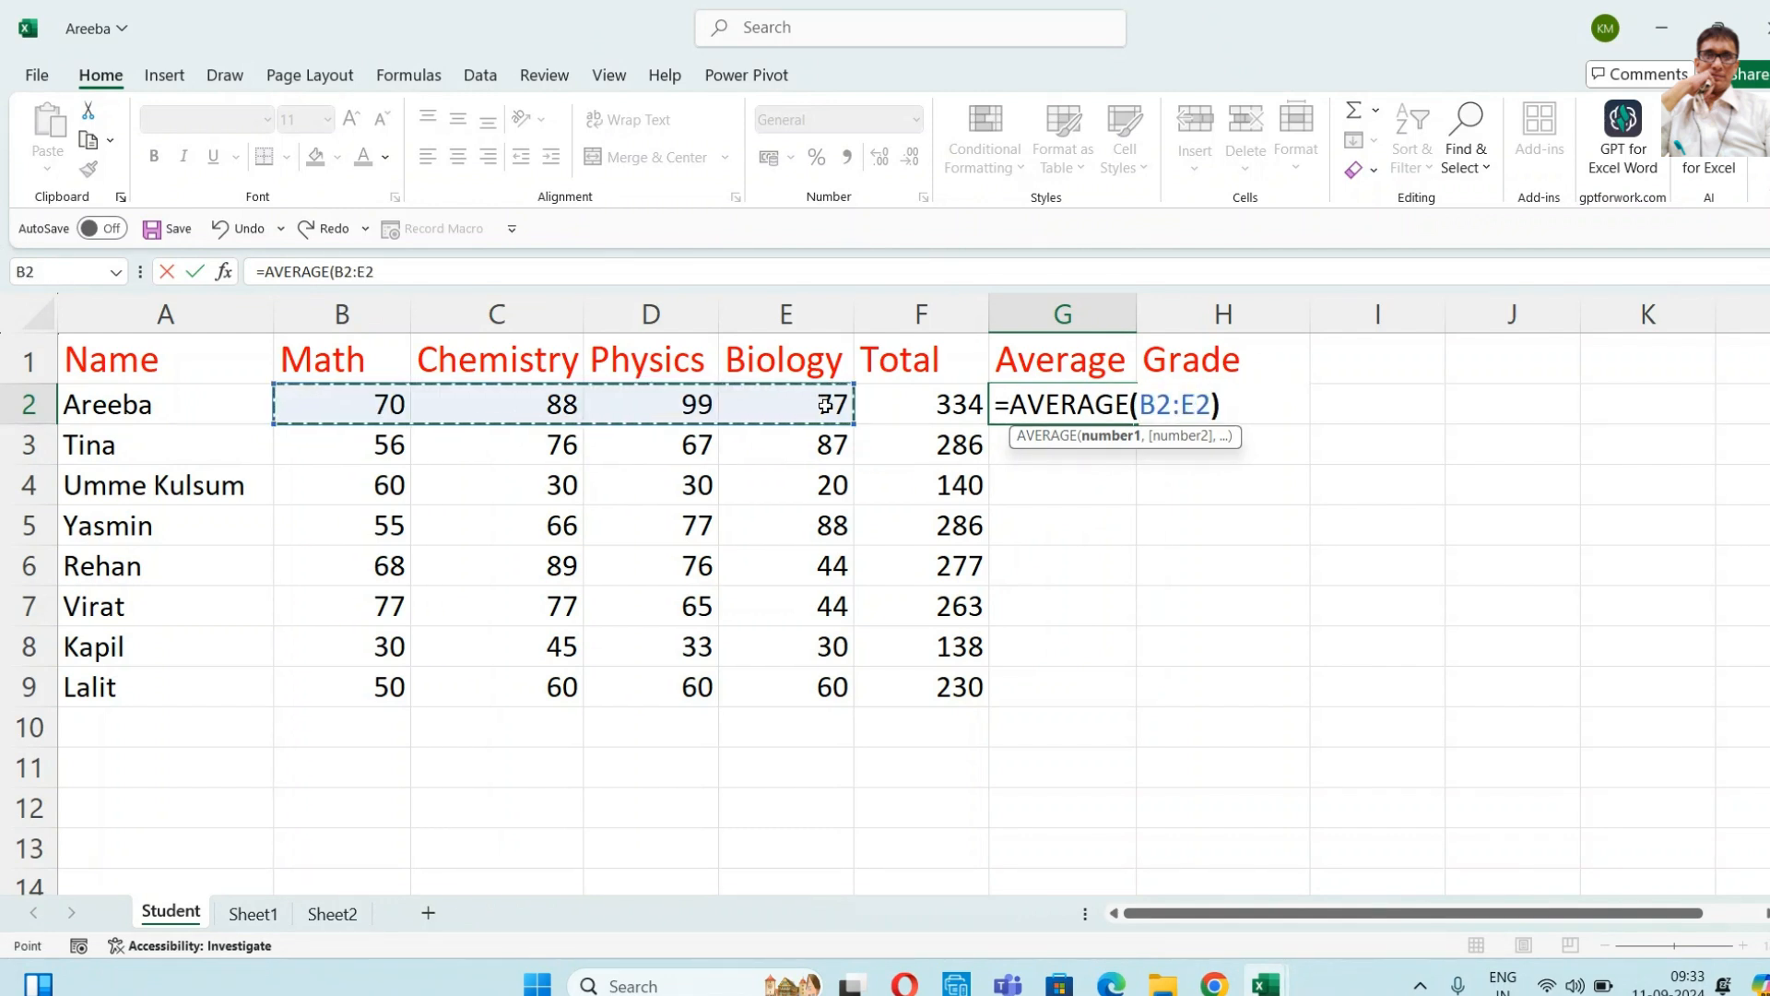
{"action": "key", "text": "Return"}
{"action": "left_click", "coordinate": [1074, 407]}
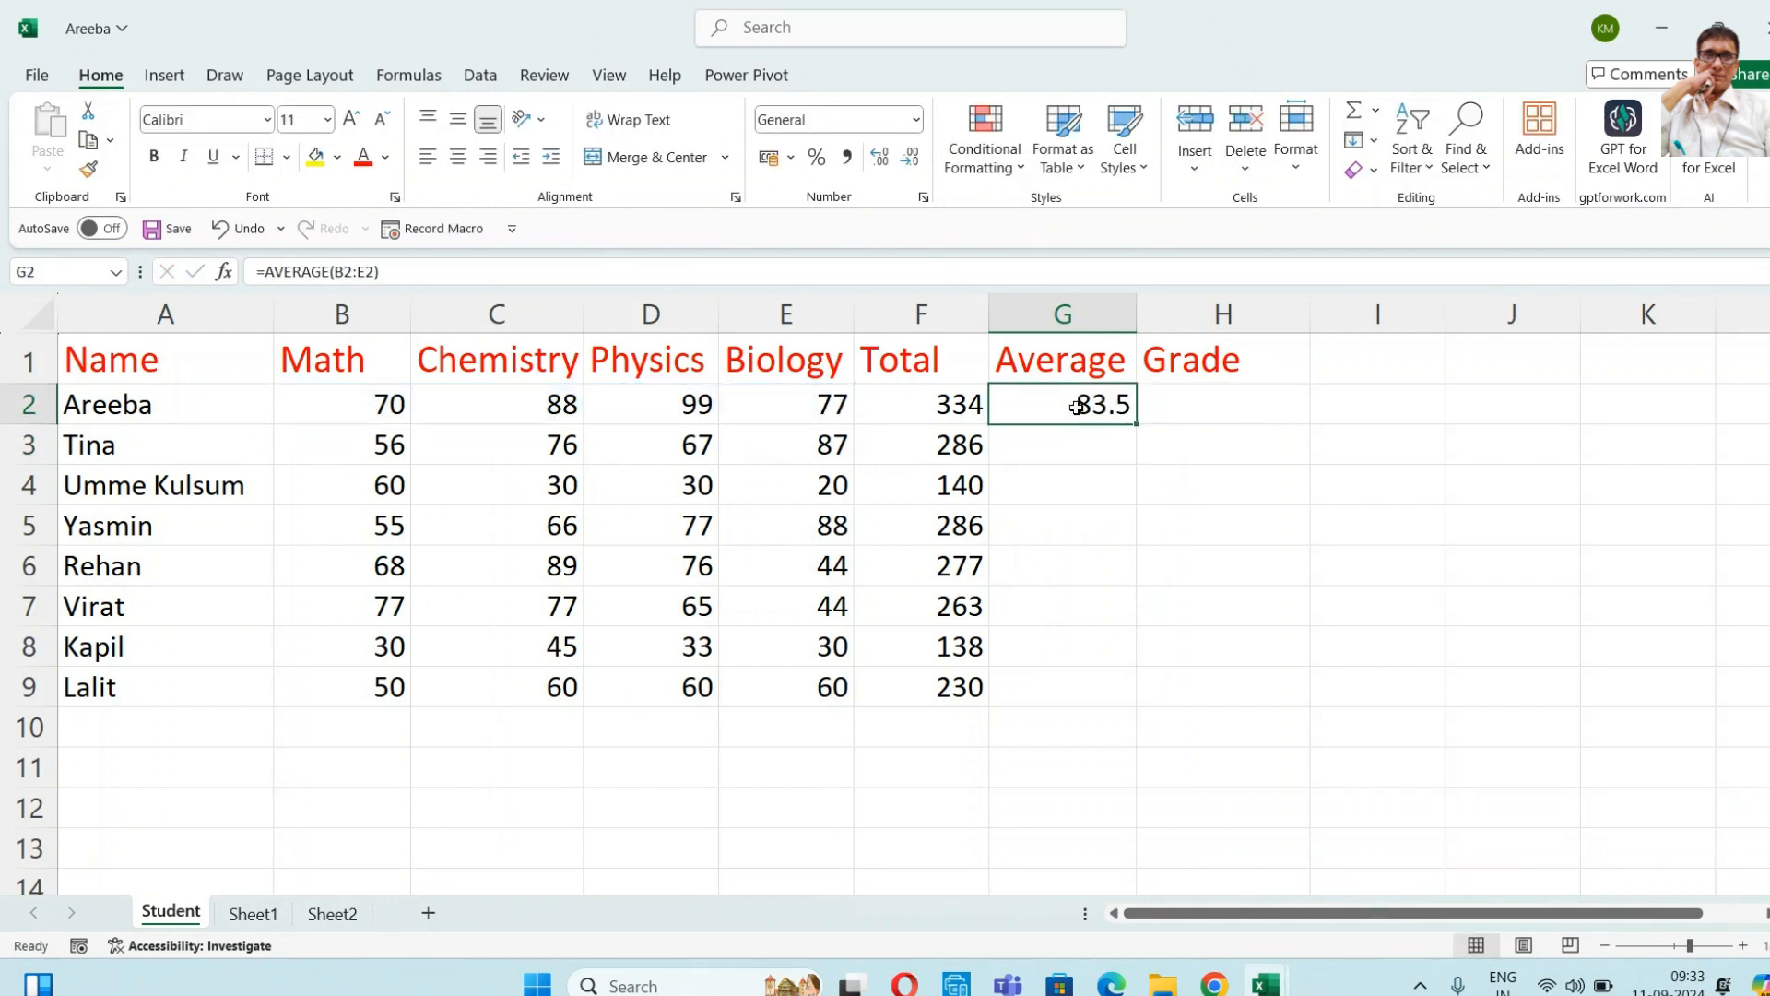
{"action": "double_click", "coordinate": [1133, 421]}
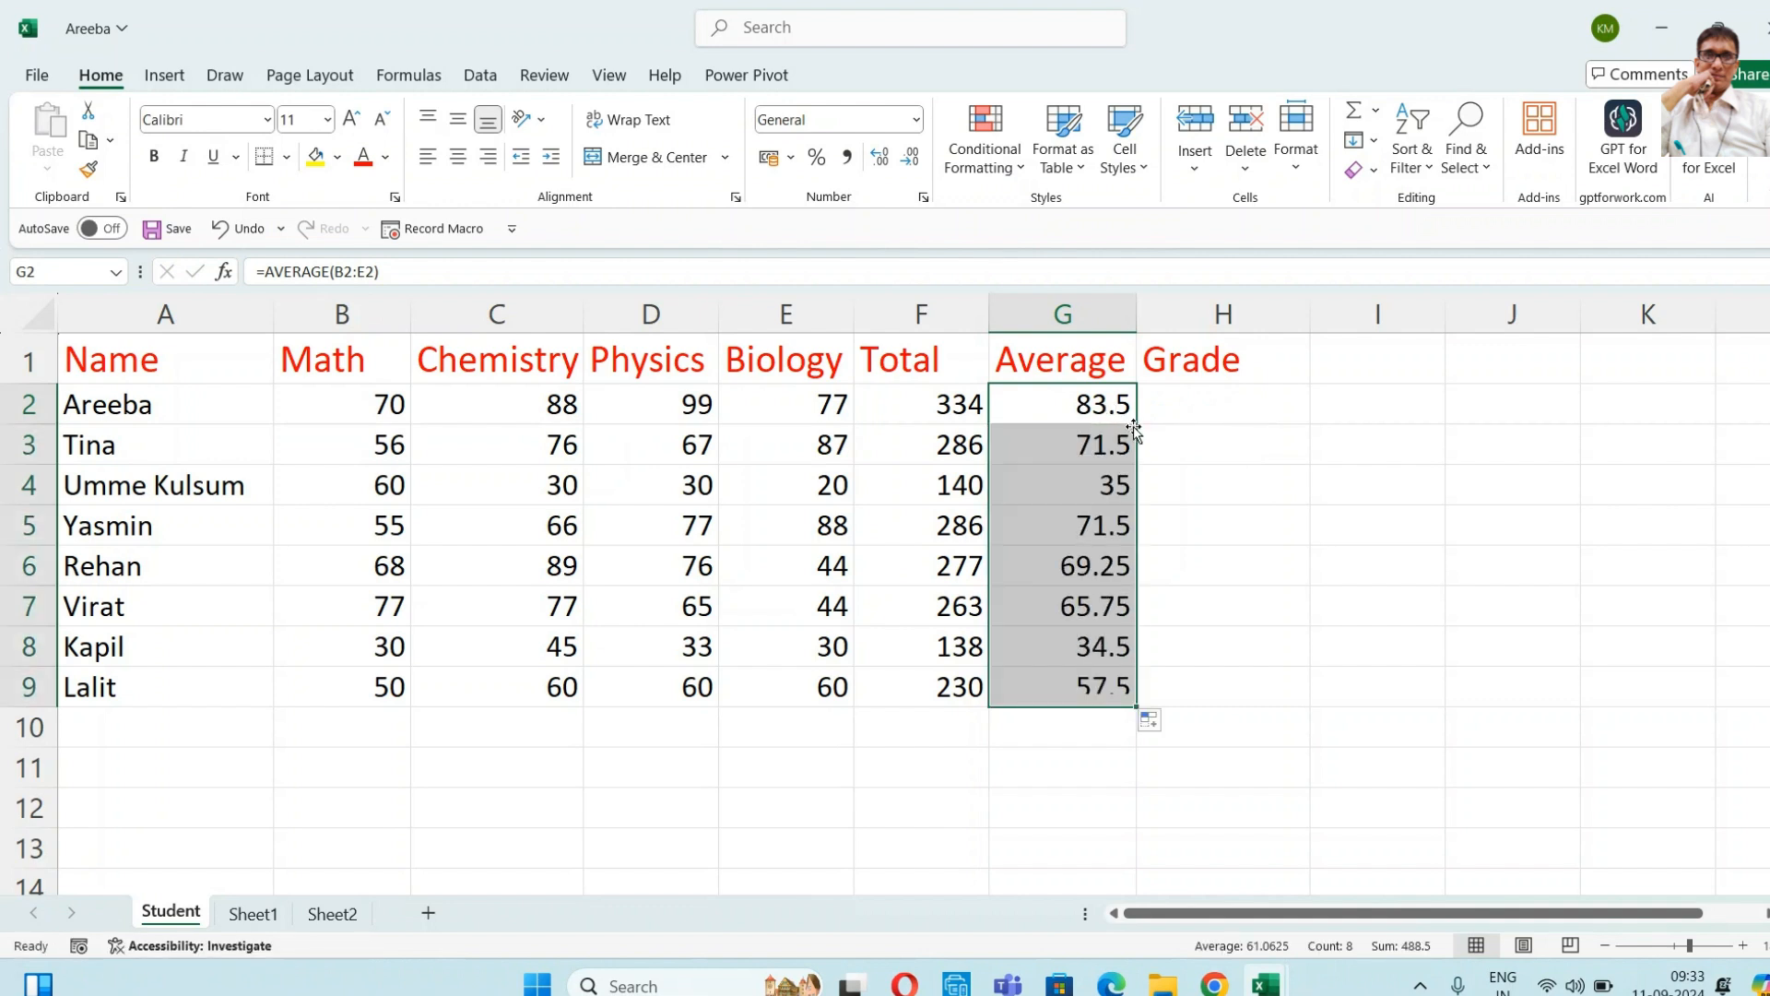
- Enter the grading criteria ">=60 First" in J2 and ">=50 Second" in J3, and auto-fit column J
{"action": "left_click", "coordinate": [1214, 403]}
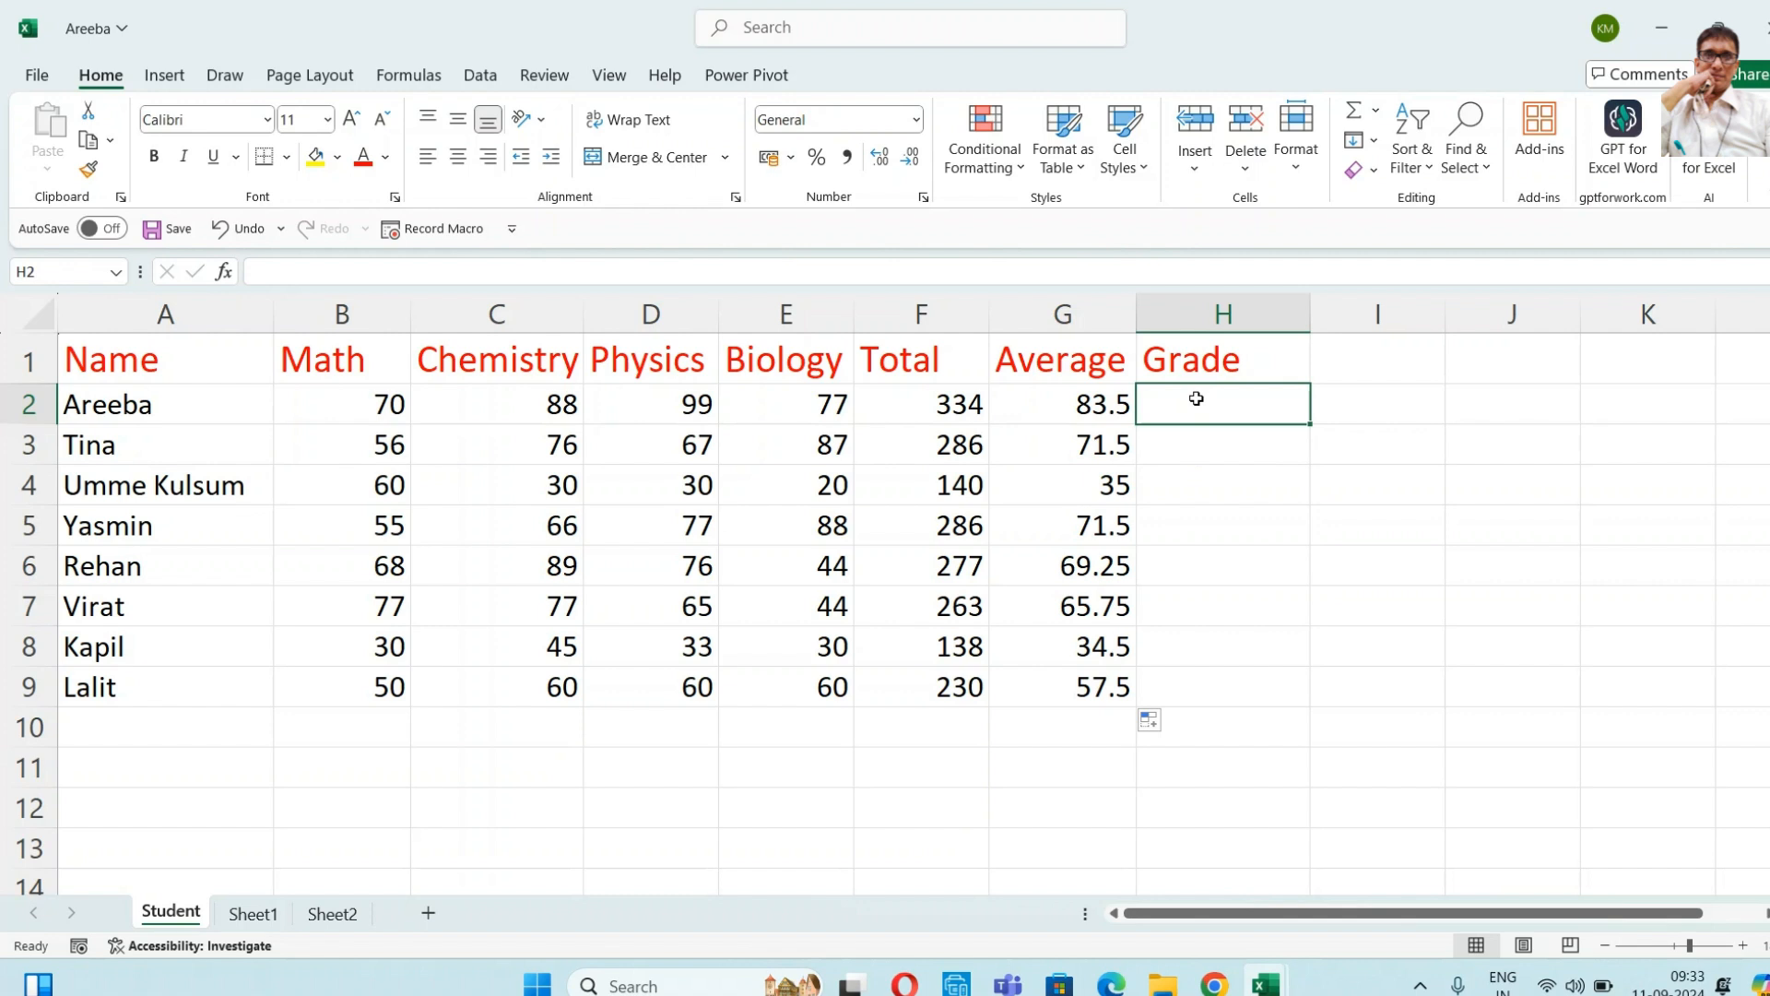
{"action": "left_click", "coordinate": [1500, 405]}
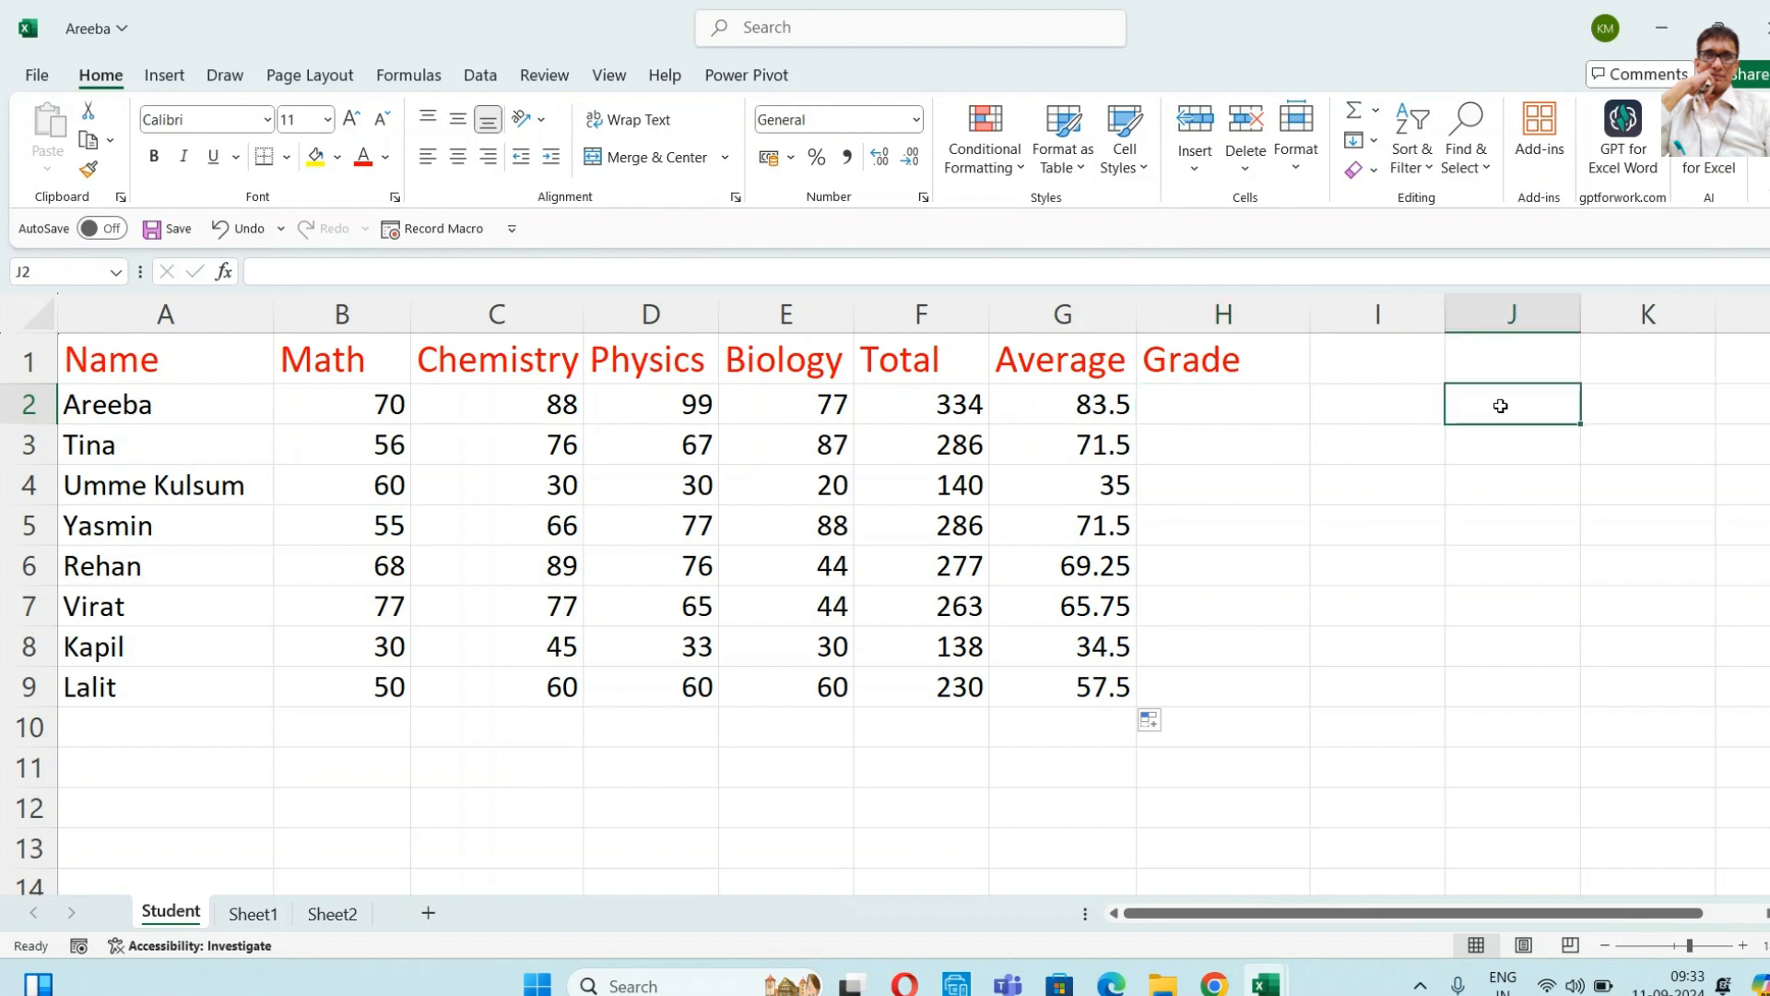
{"action": "type", "text": ">=60"}
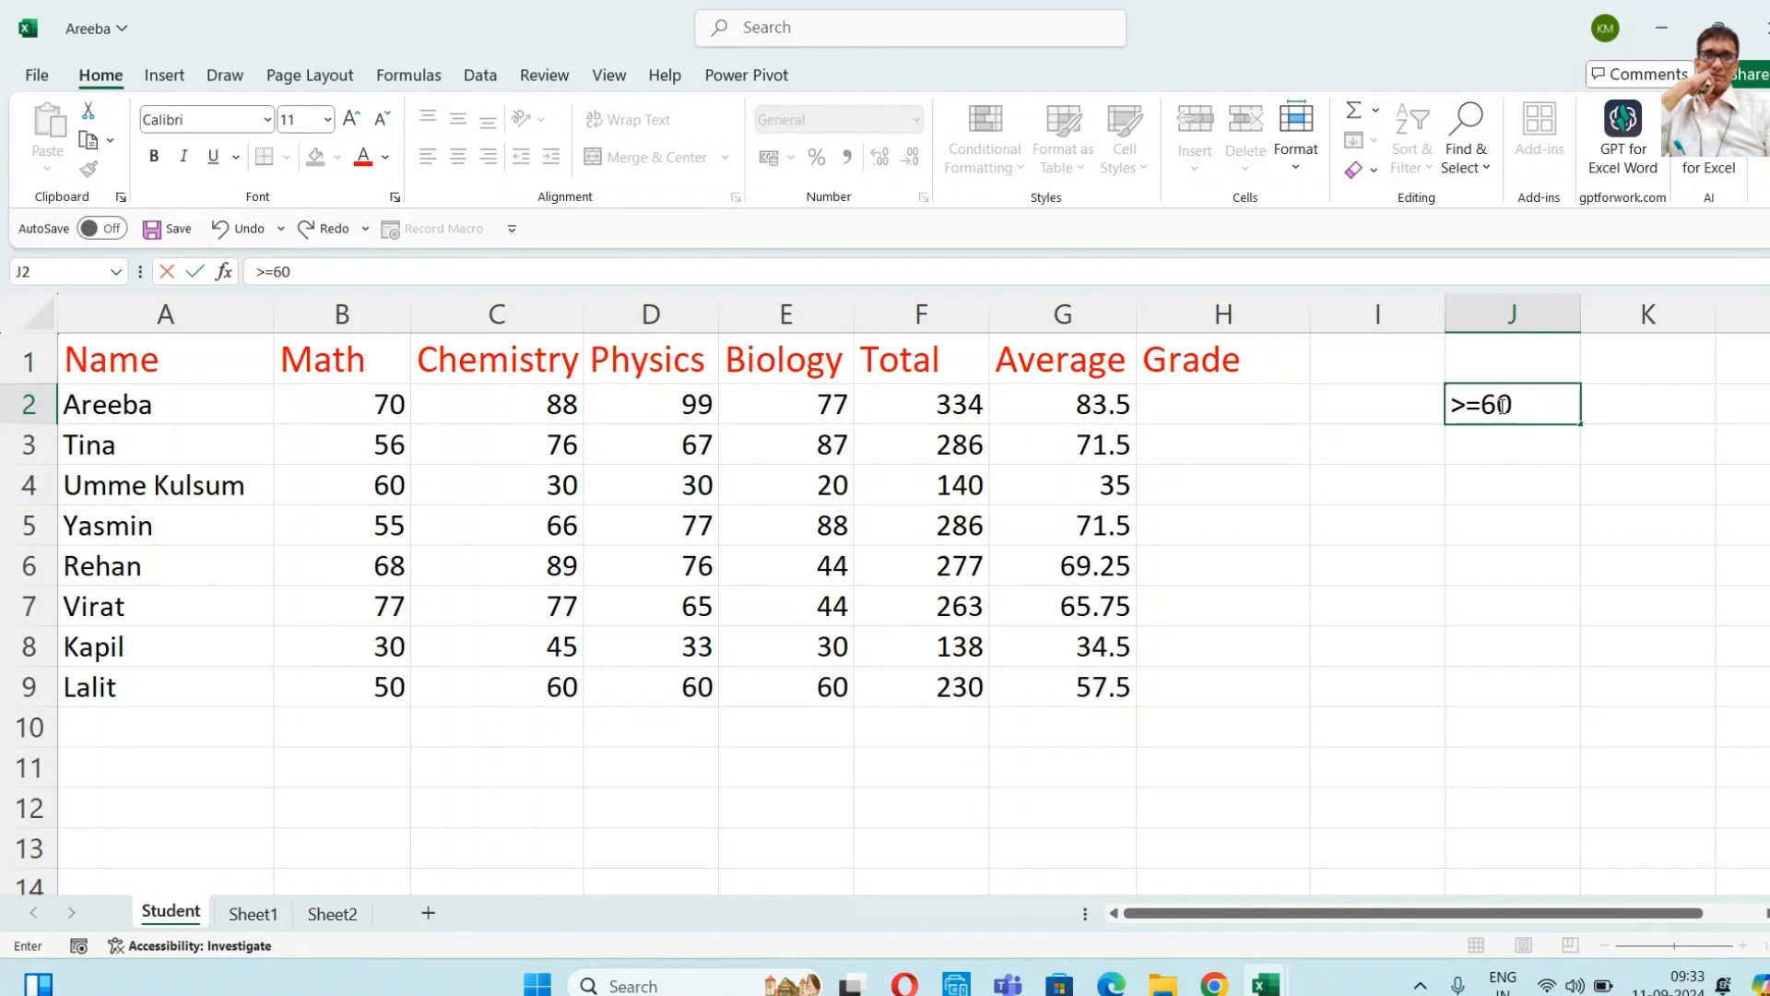
{"action": "type", "text": " First"}
{"action": "key", "text": "Return"}
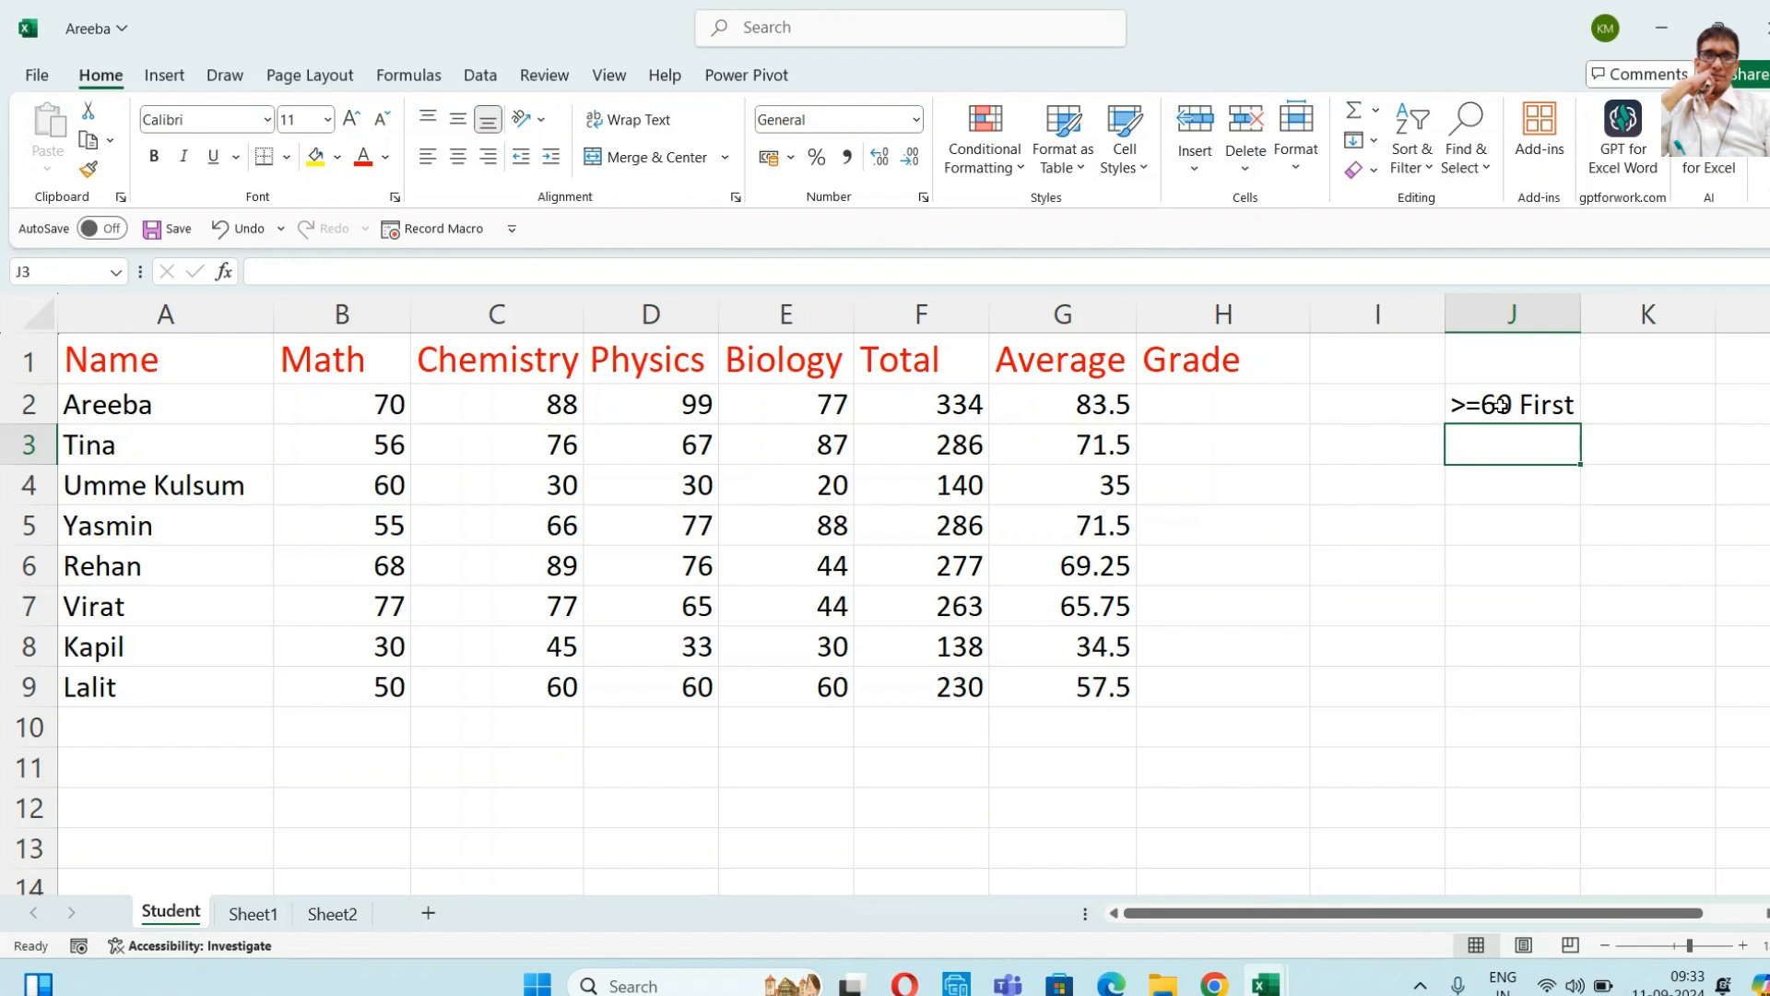
{"action": "type", "text": ">=50"}
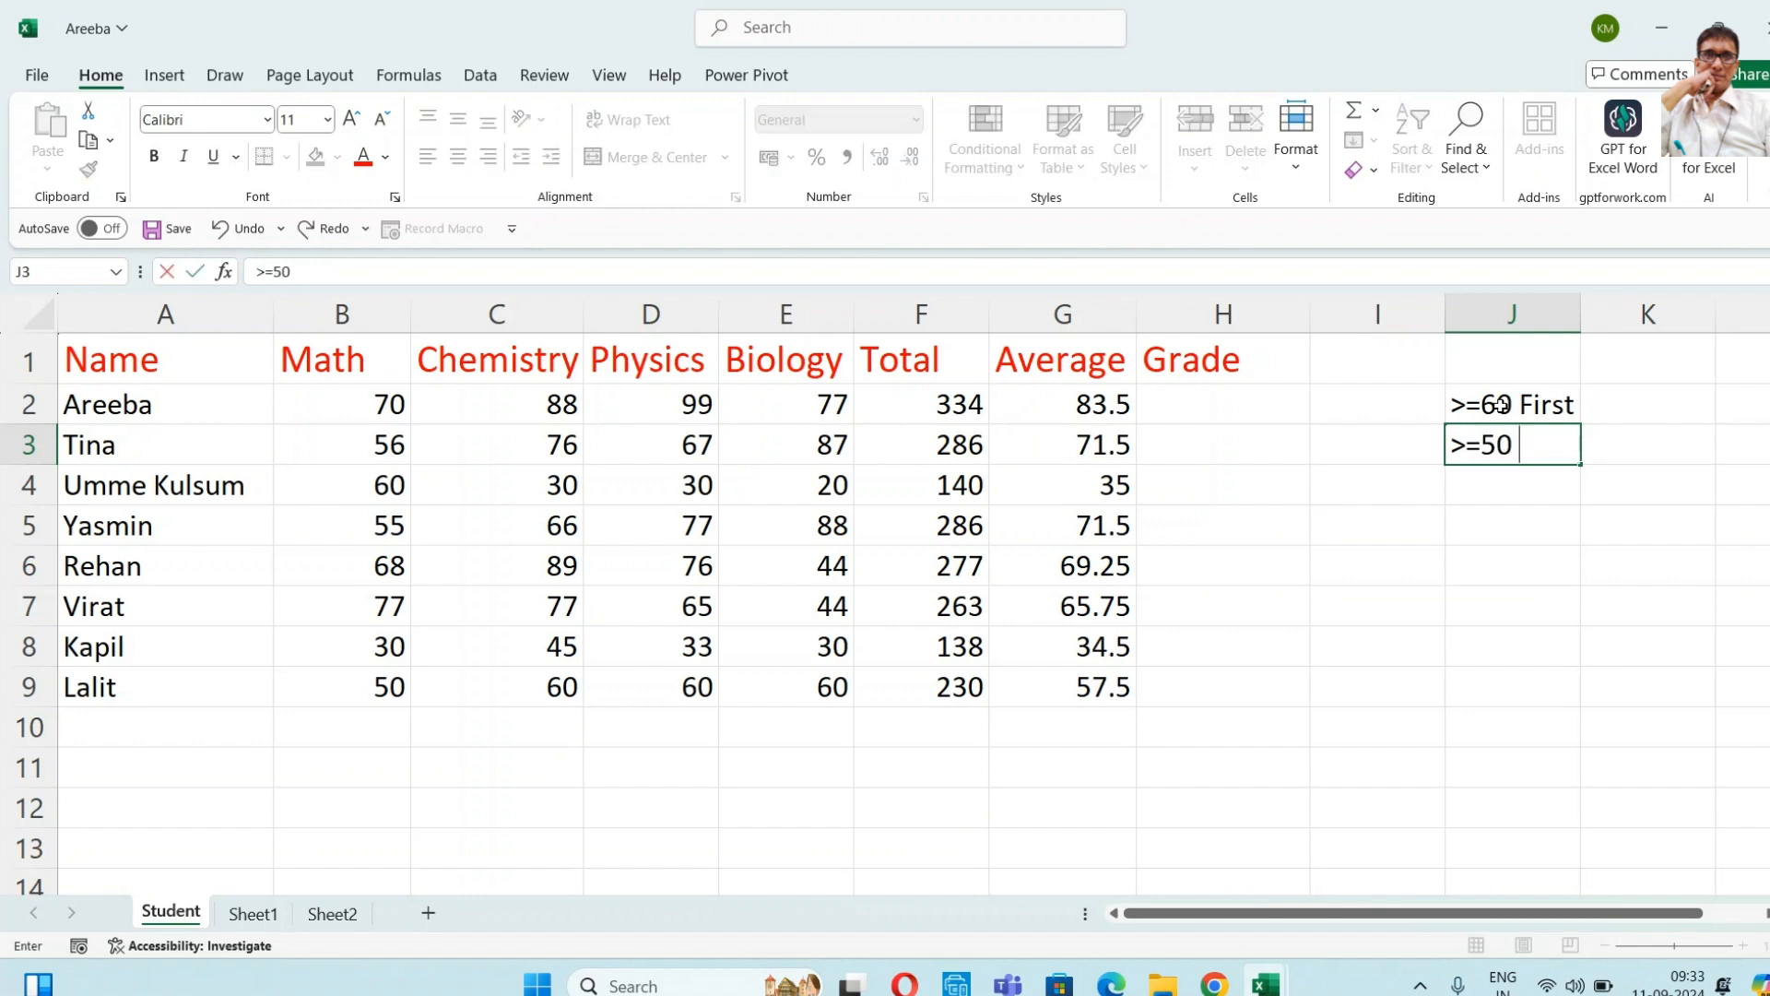
{"action": "type", "text": " Second"}
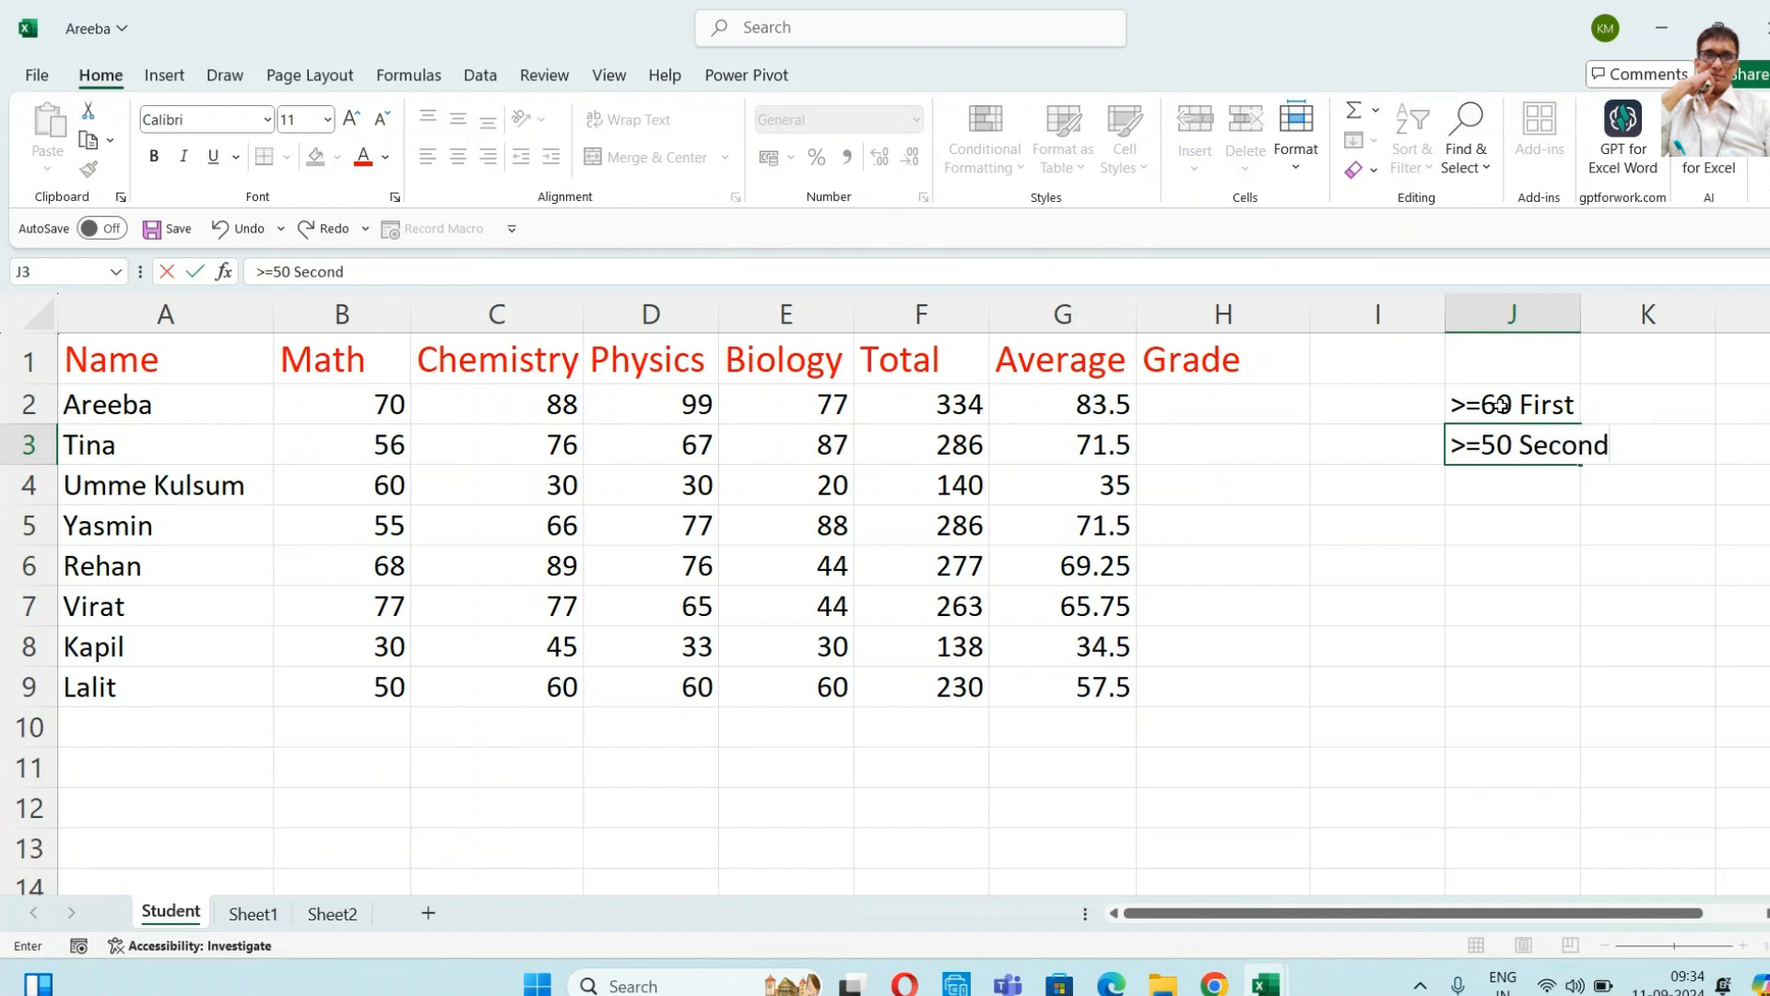
{"action": "key", "text": "Return"}
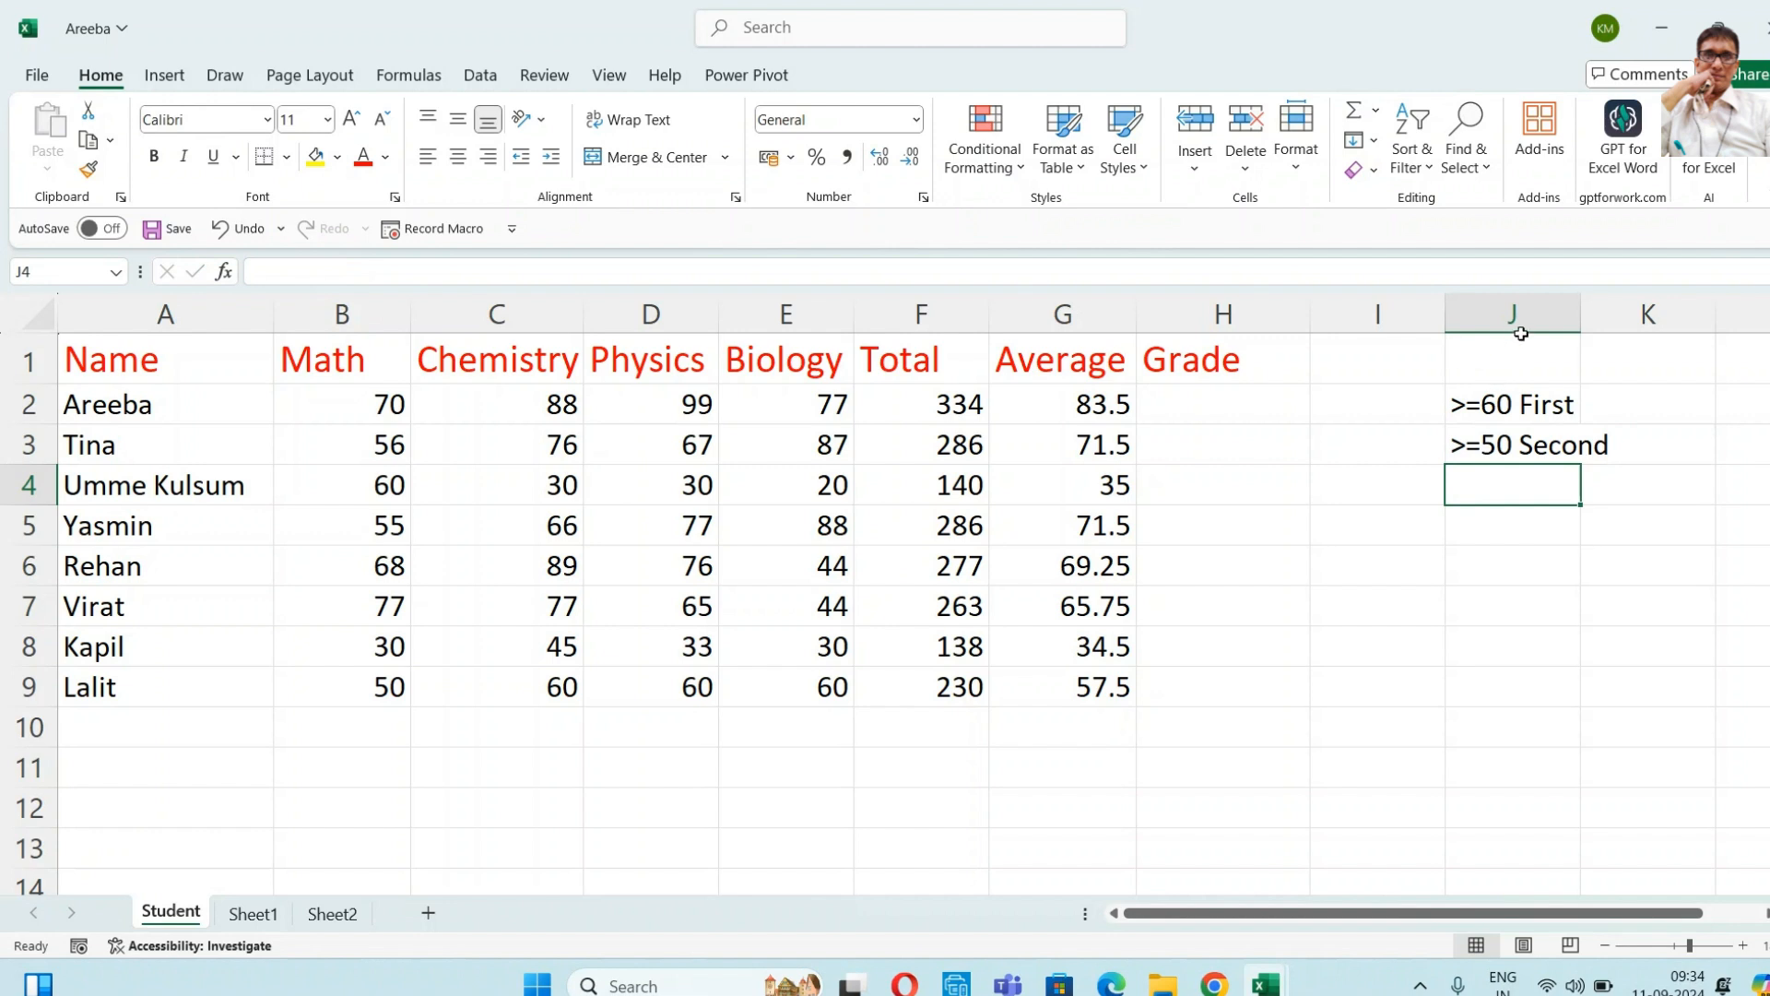
{"action": "double_click", "coordinate": [1580, 314]}
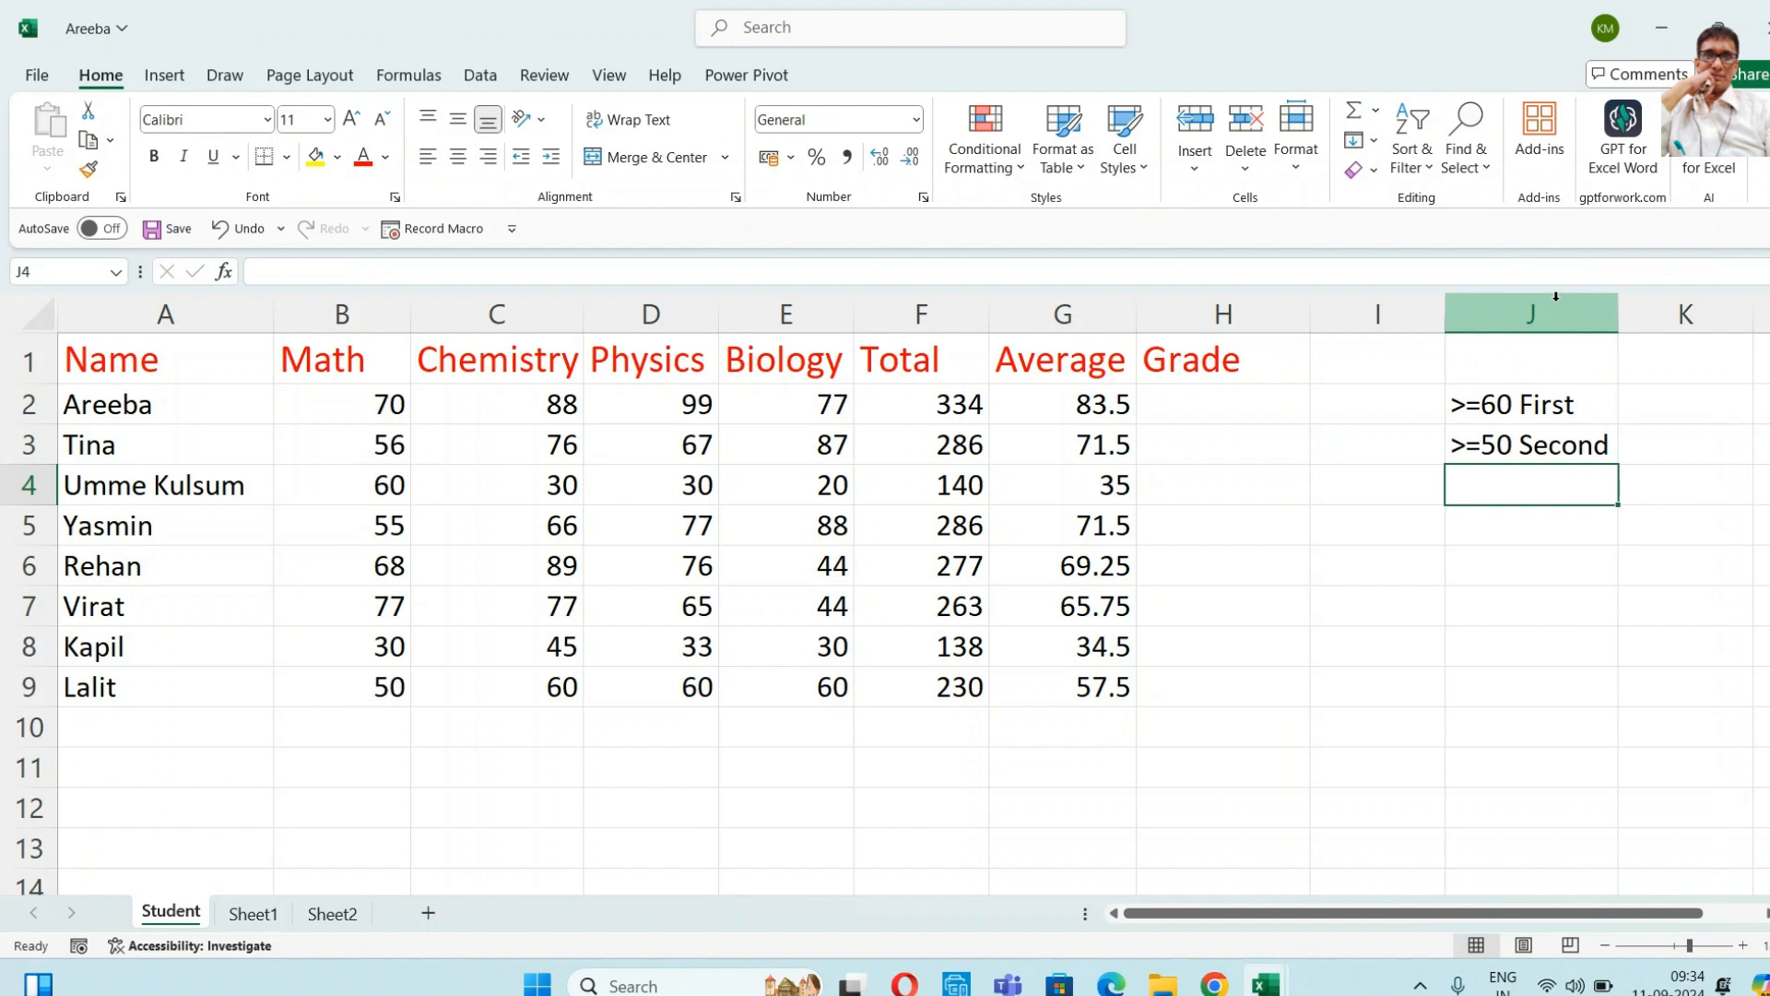
- Complete the grading criteria with ">=40 Third" in J4 and "<40 Fail" in J5
{"action": "type", "text": ">="}
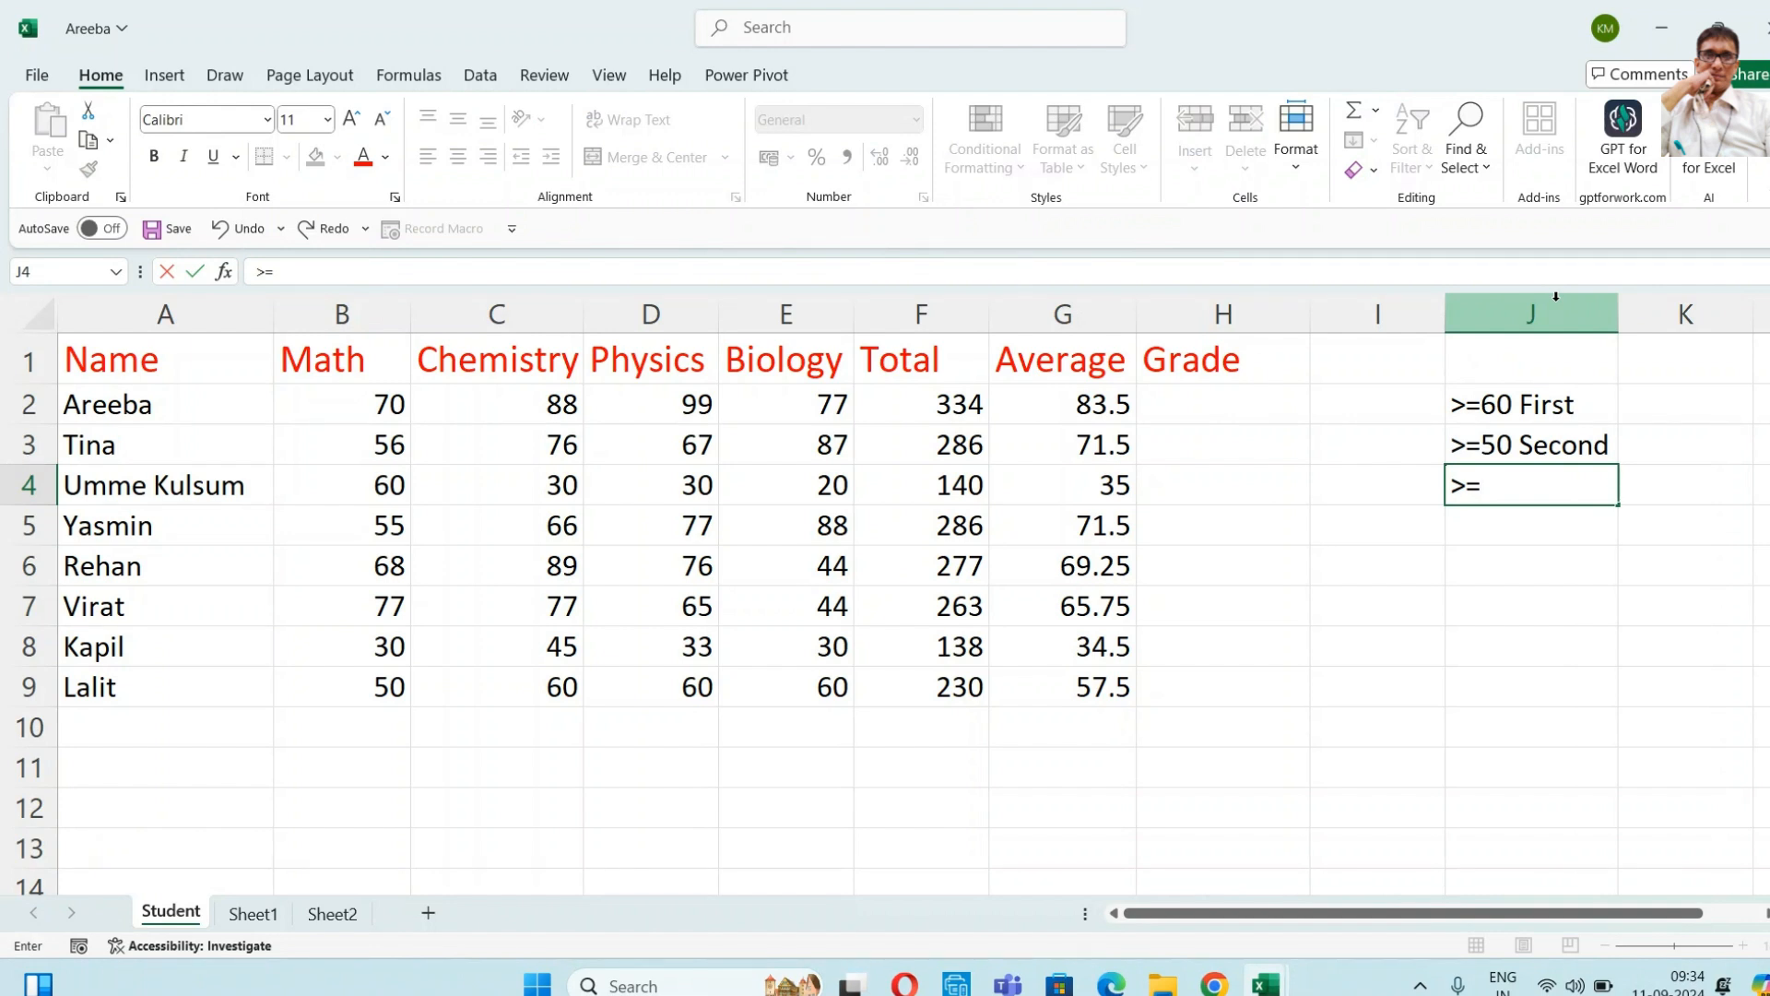
{"action": "type", "text": "40 Third"}
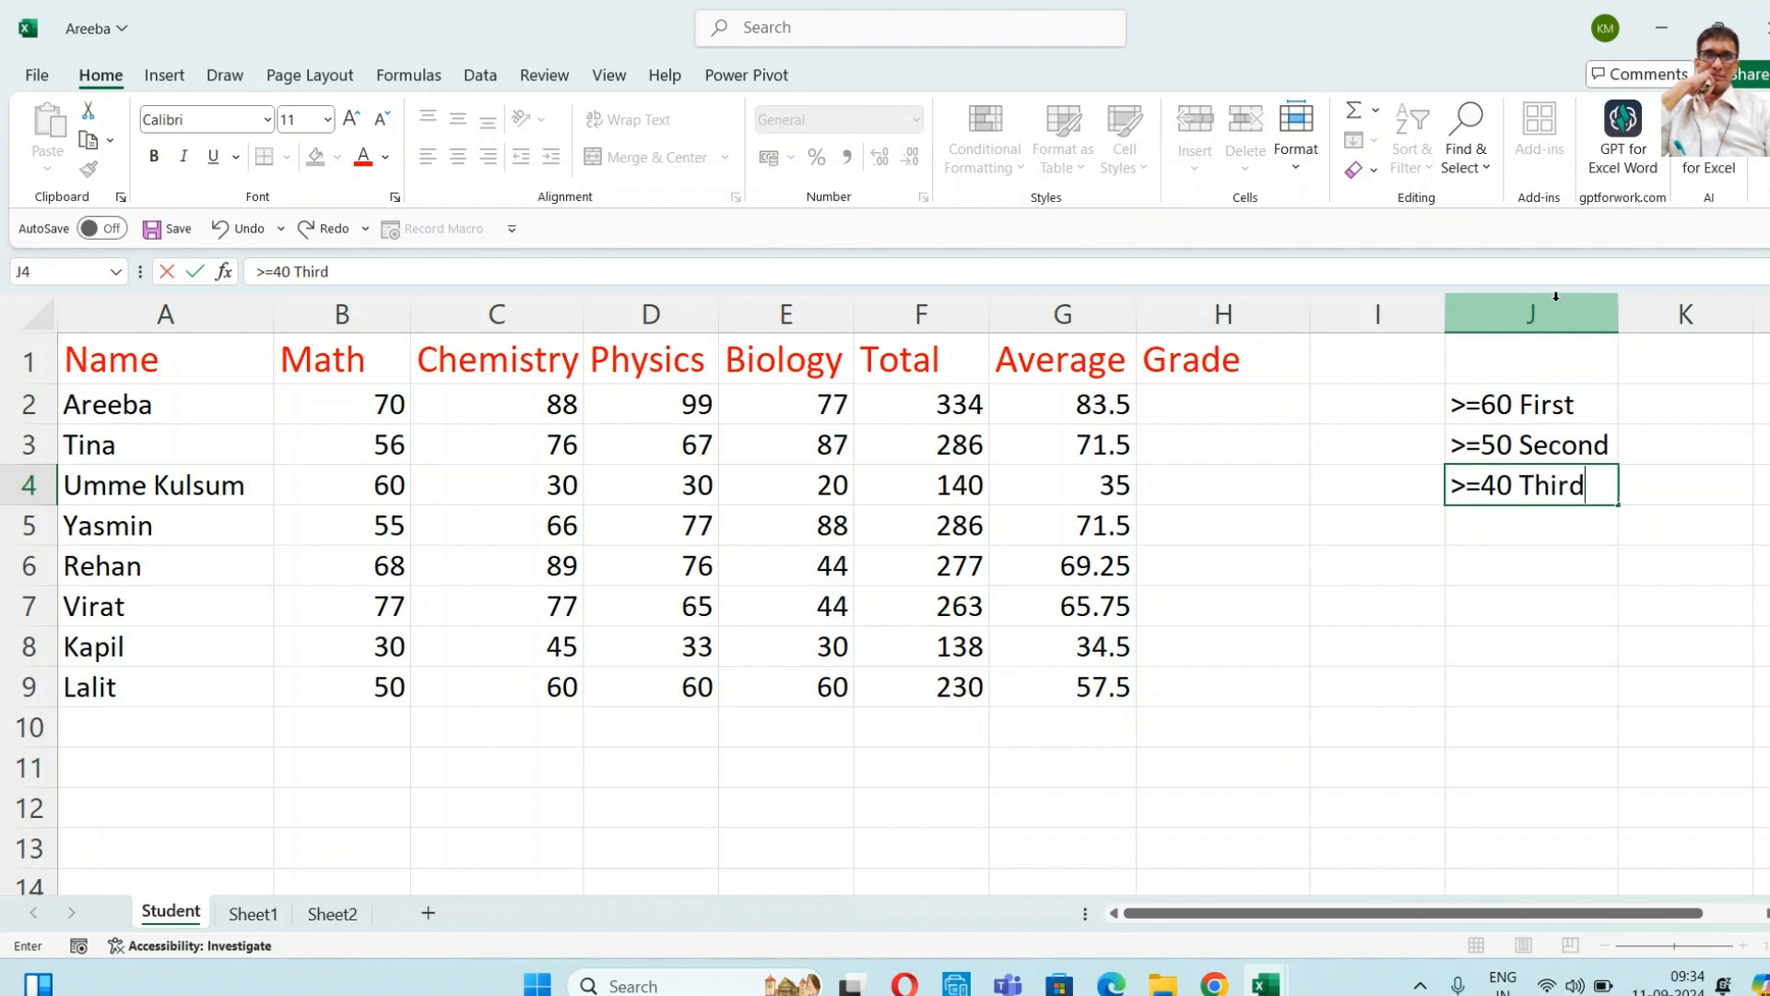
{"action": "key", "text": "Return"}
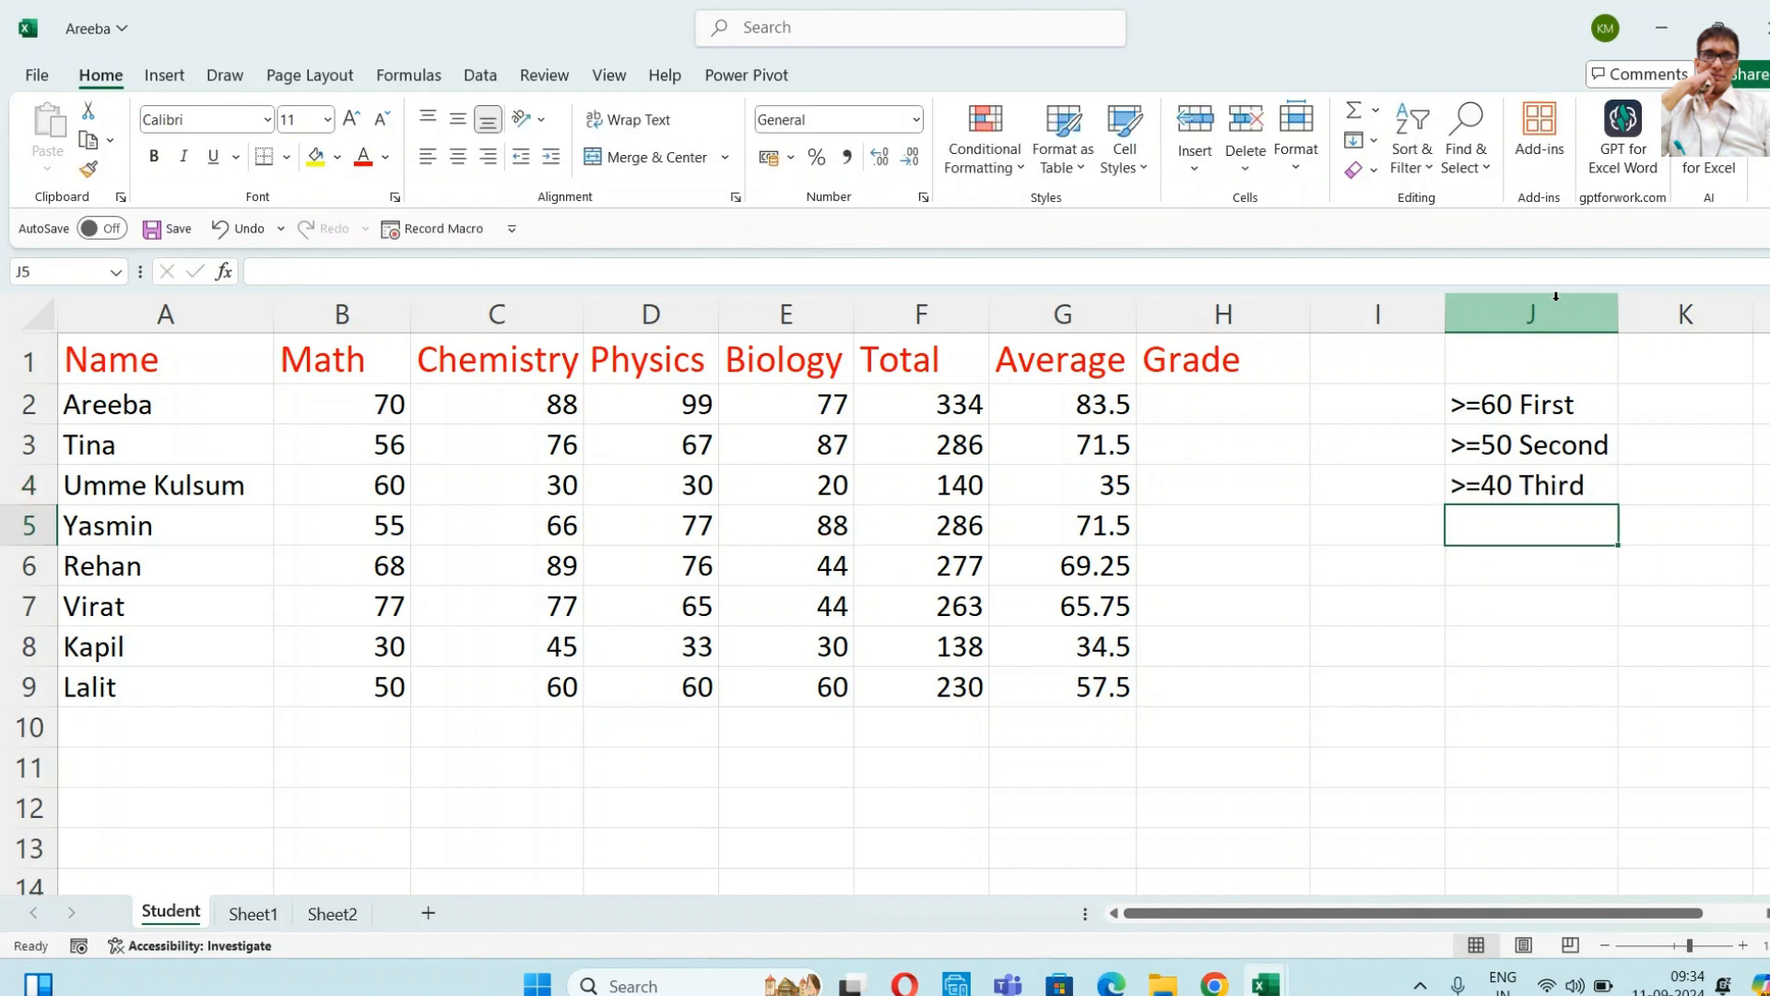
{"action": "type", "text": "<40 Fail"}
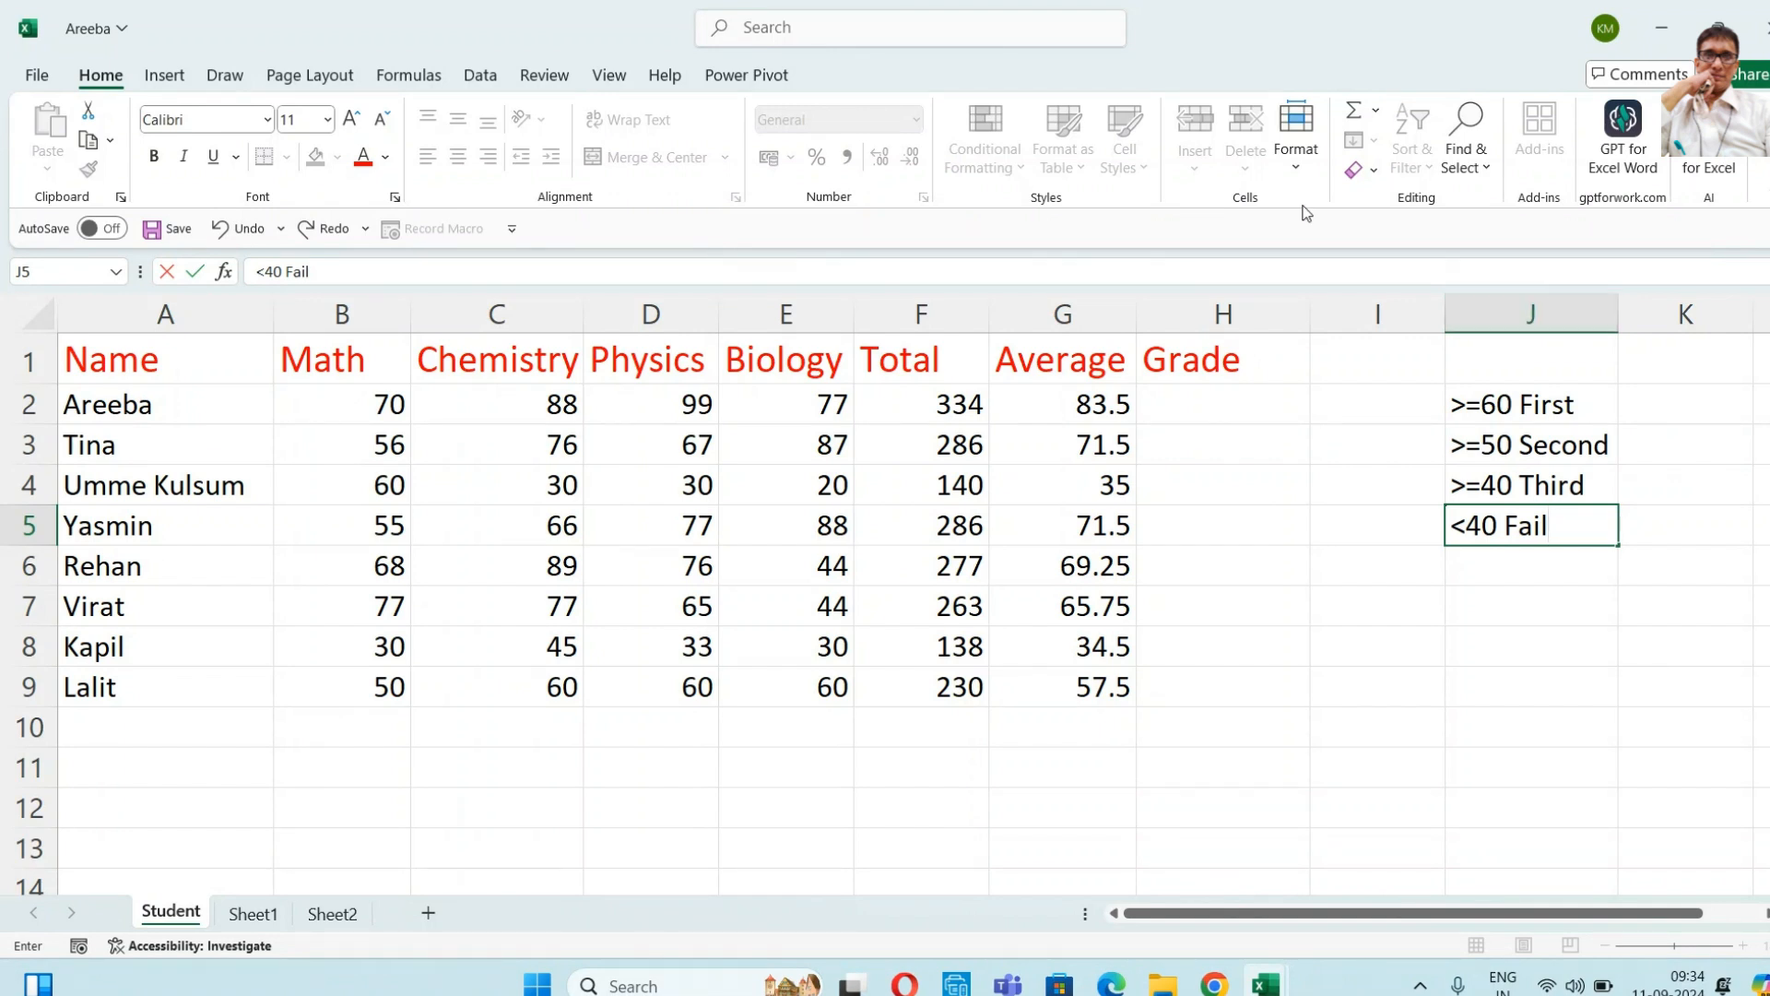
{"action": "left_click", "coordinate": [1193, 400]}
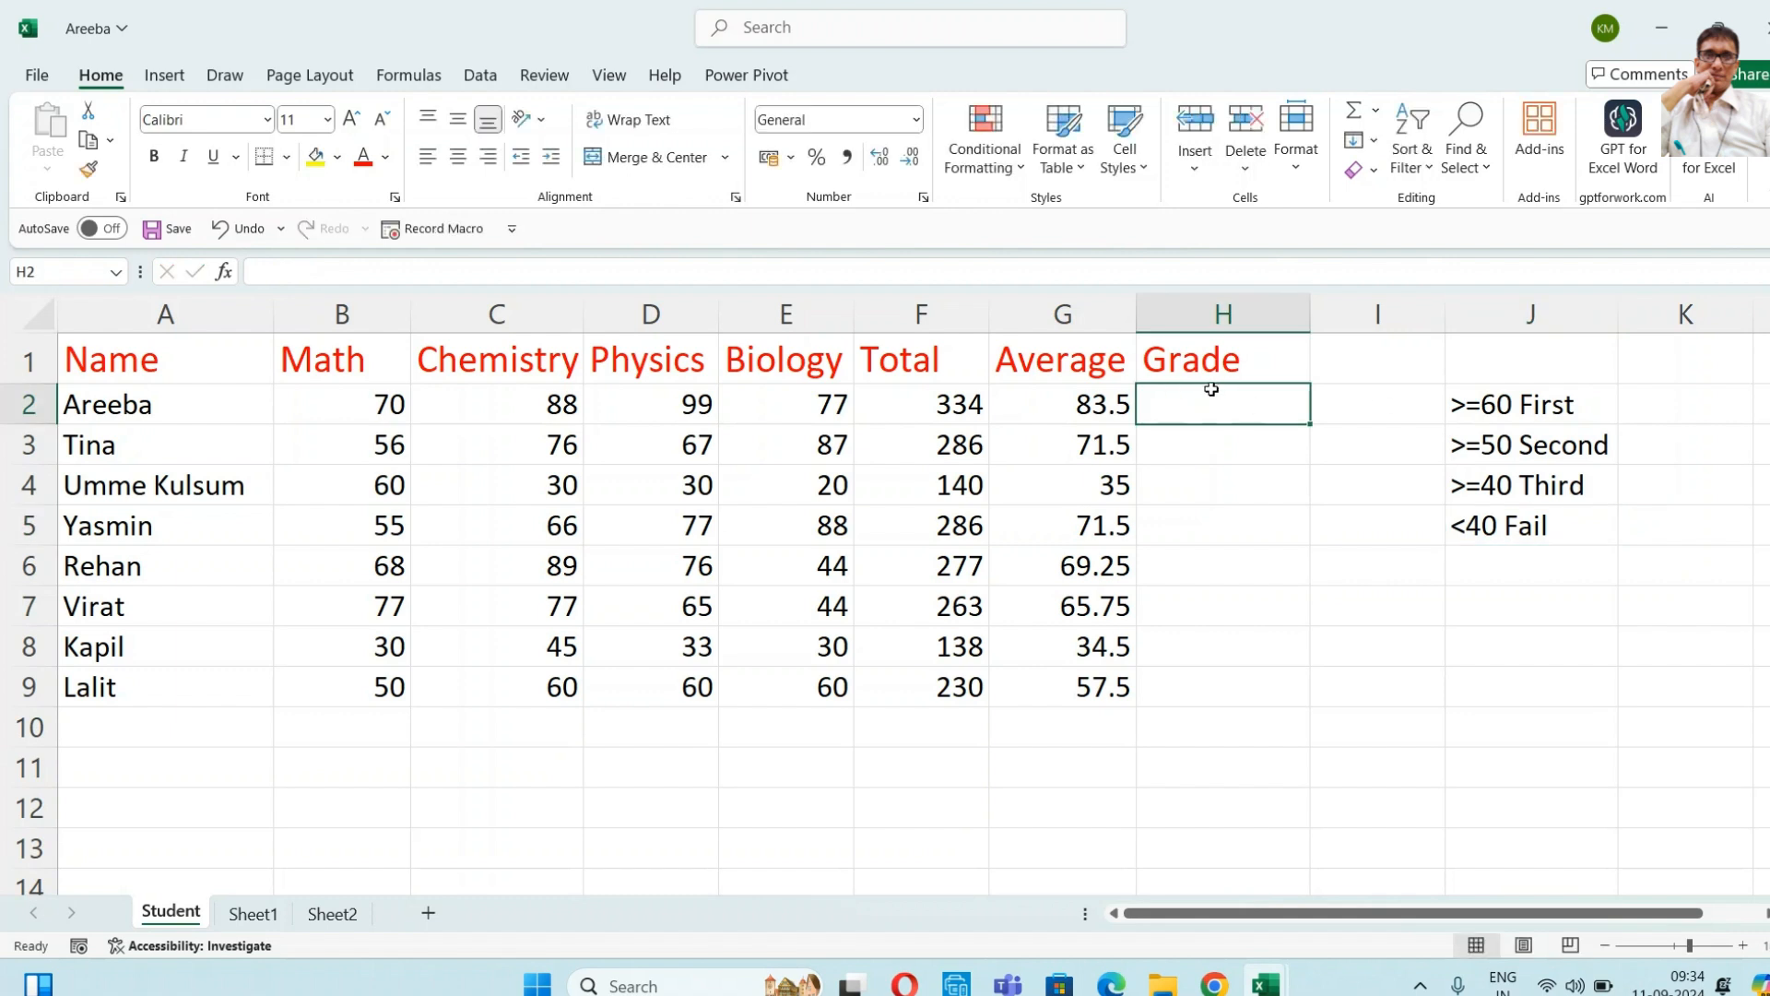
{"action": "type", "text": "="}
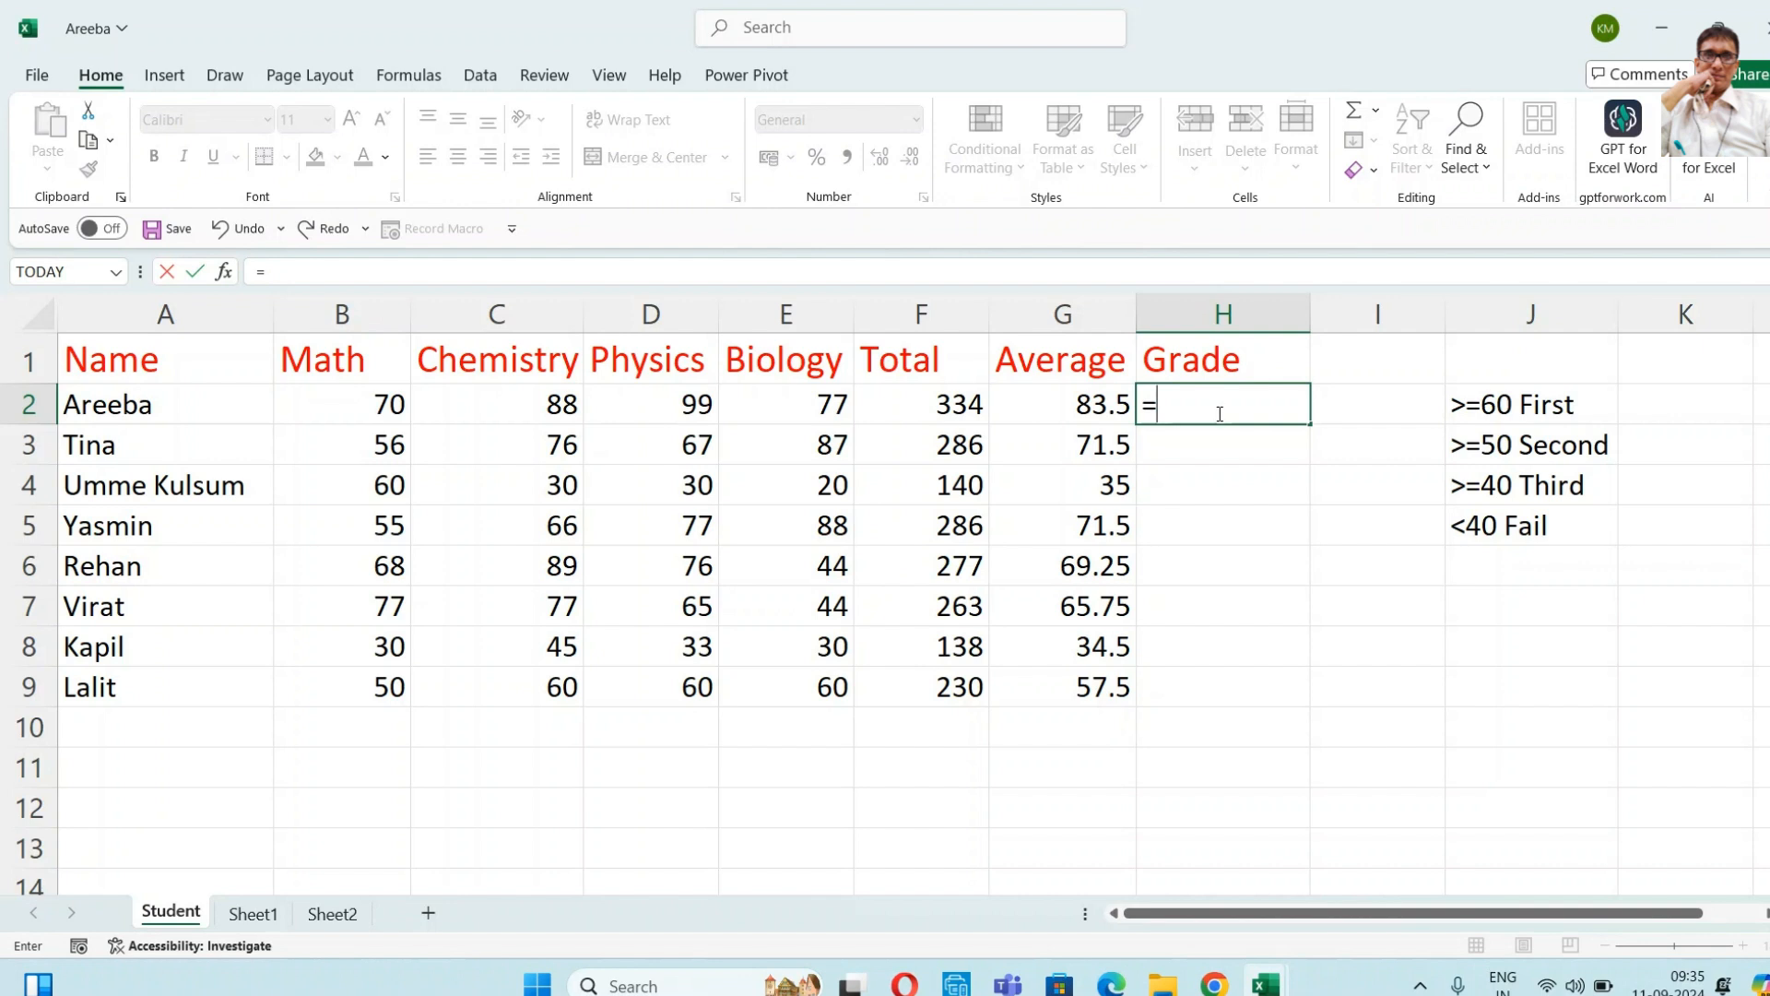
{"action": "type", "text": "if"}
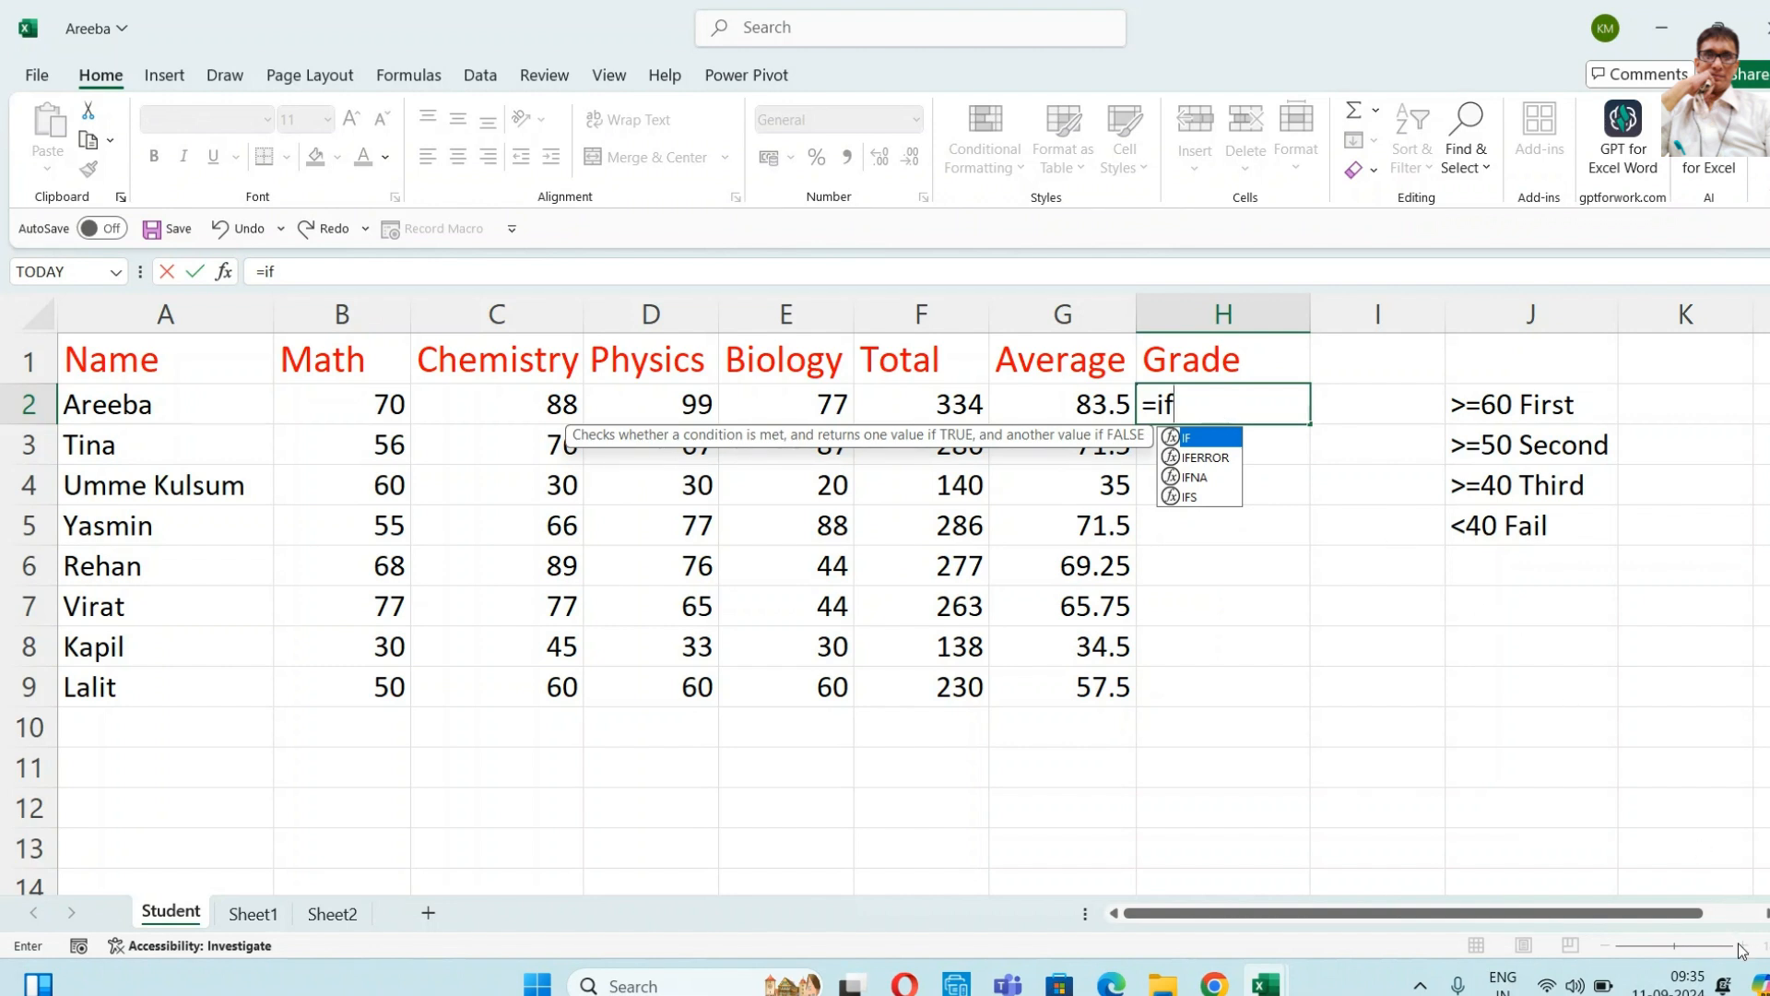
{"action": "key", "text": "BackSpace"}
{"action": "key", "text": "BackSpace"}
{"action": "key", "text": "BackSpace"}
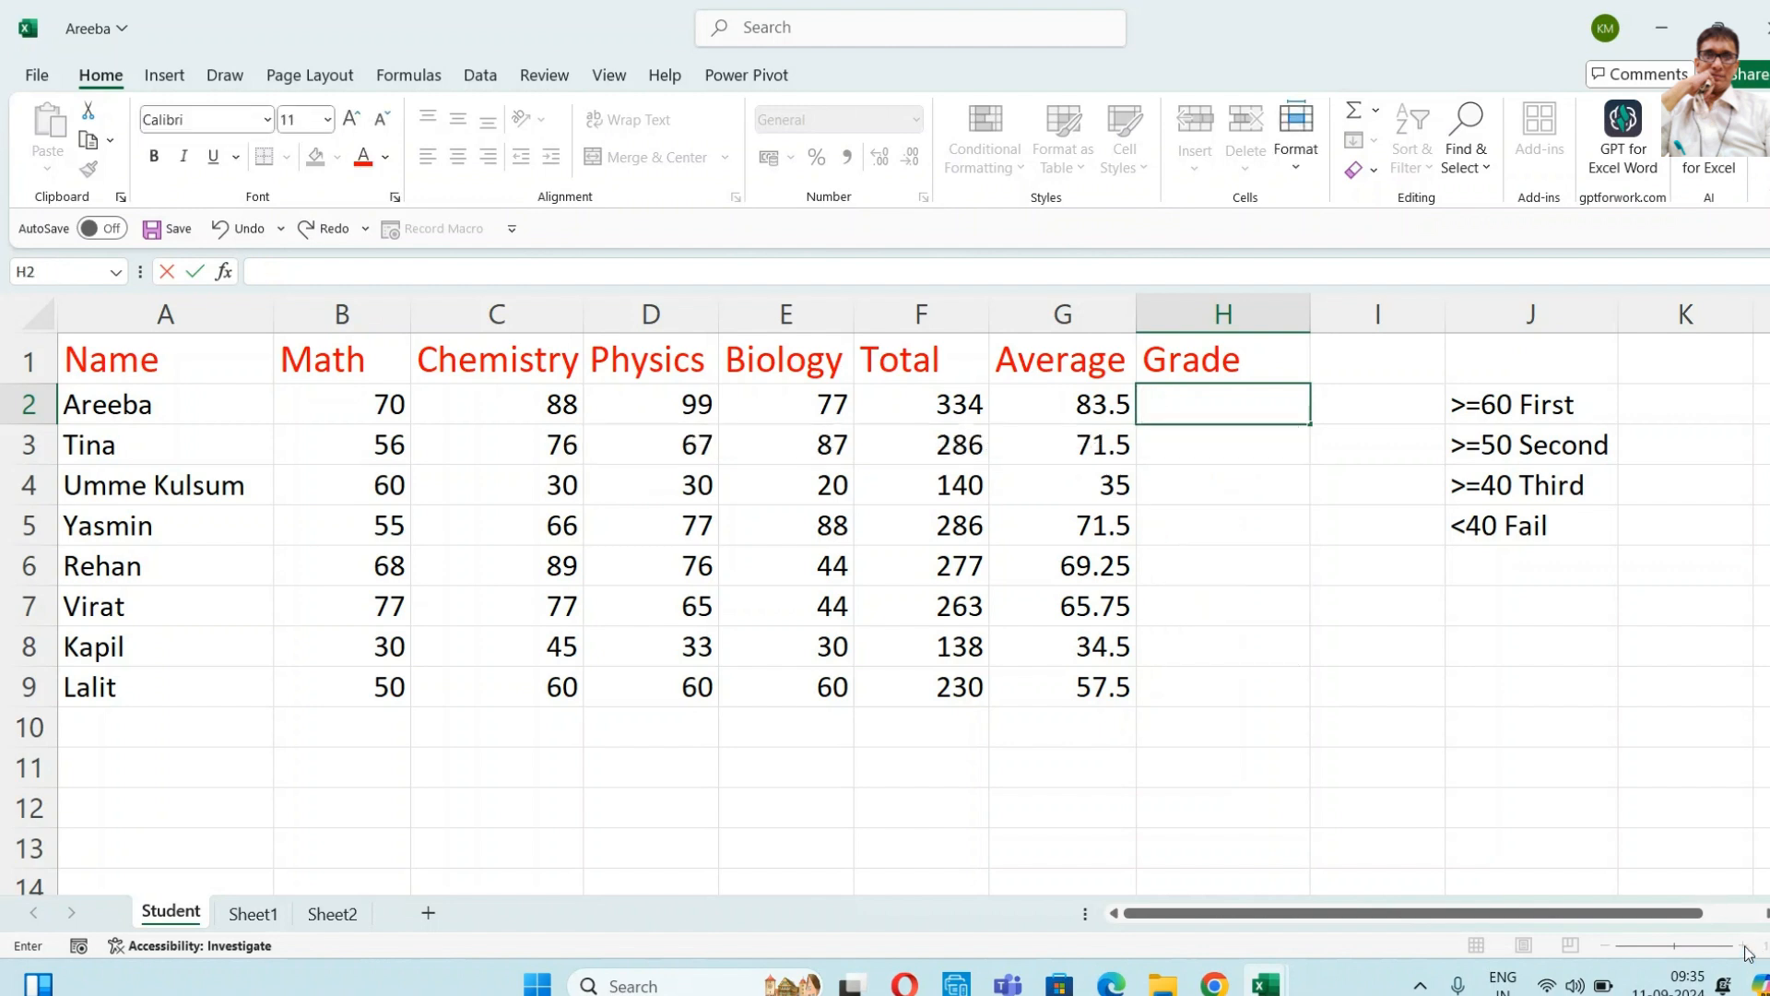
{"action": "left_click", "coordinate": [1411, 694]}
{"action": "left_click", "coordinate": [1245, 409]}
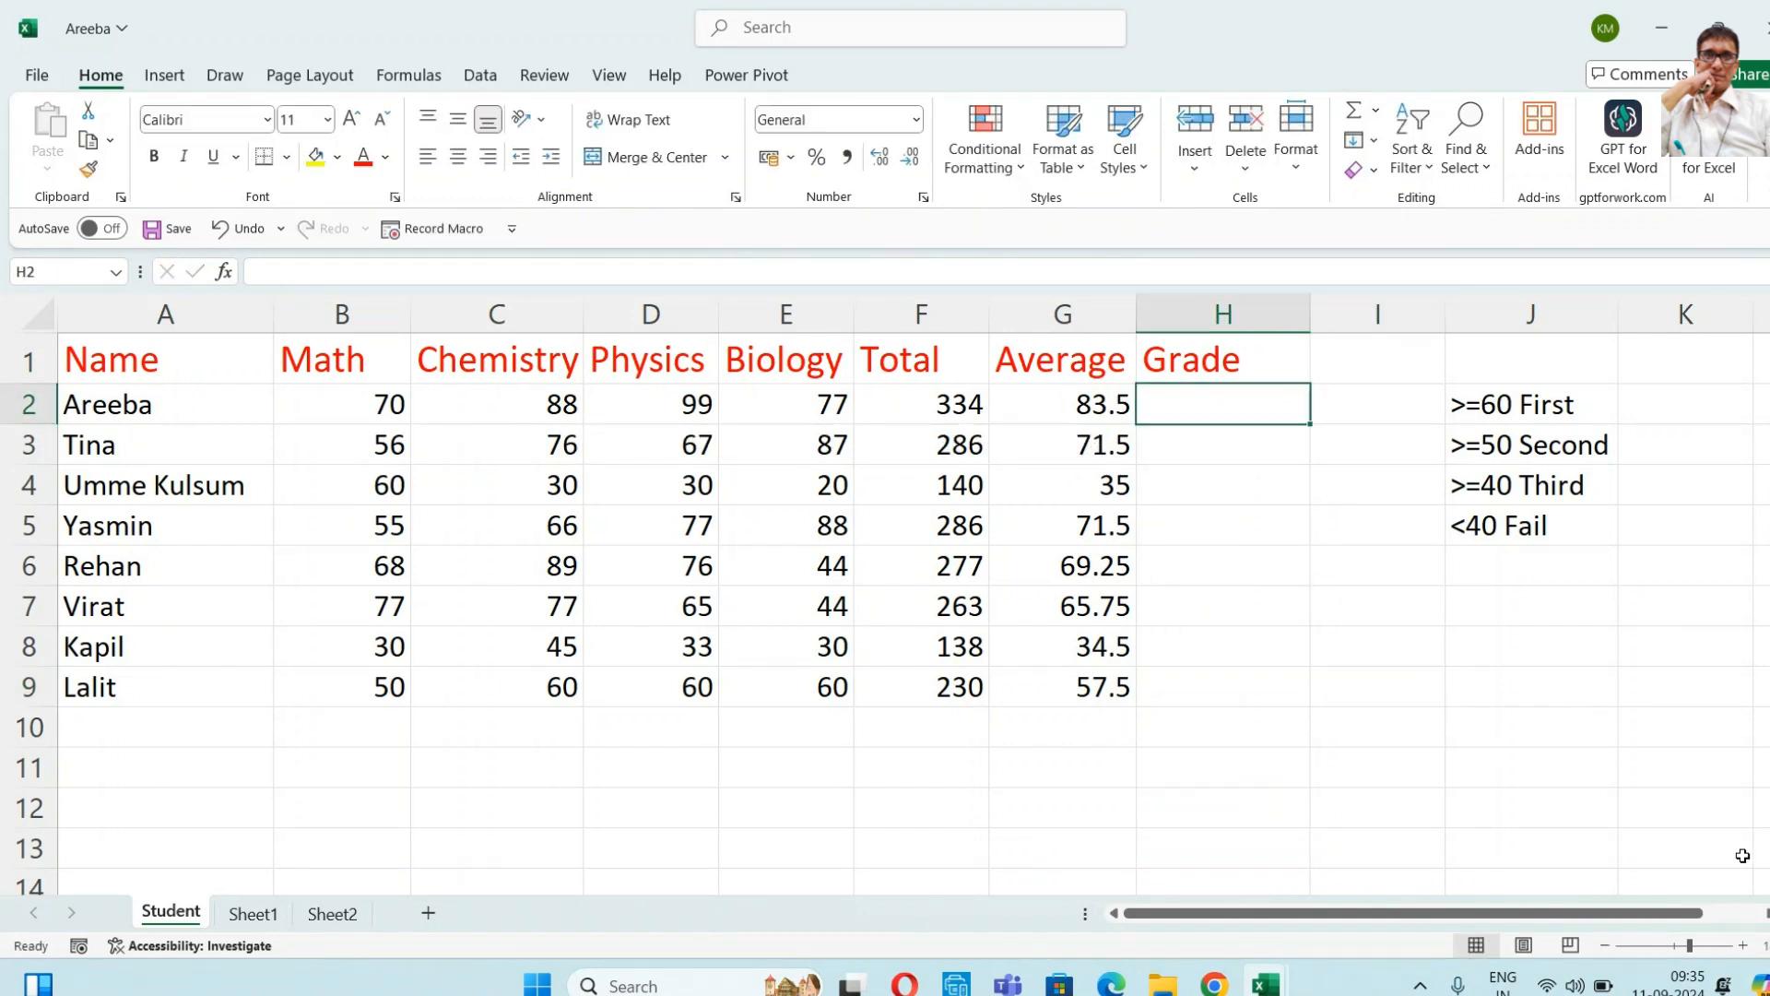
- Set the Math mark in B6 to 50
{"action": "left_click", "coordinate": [1740, 948]}
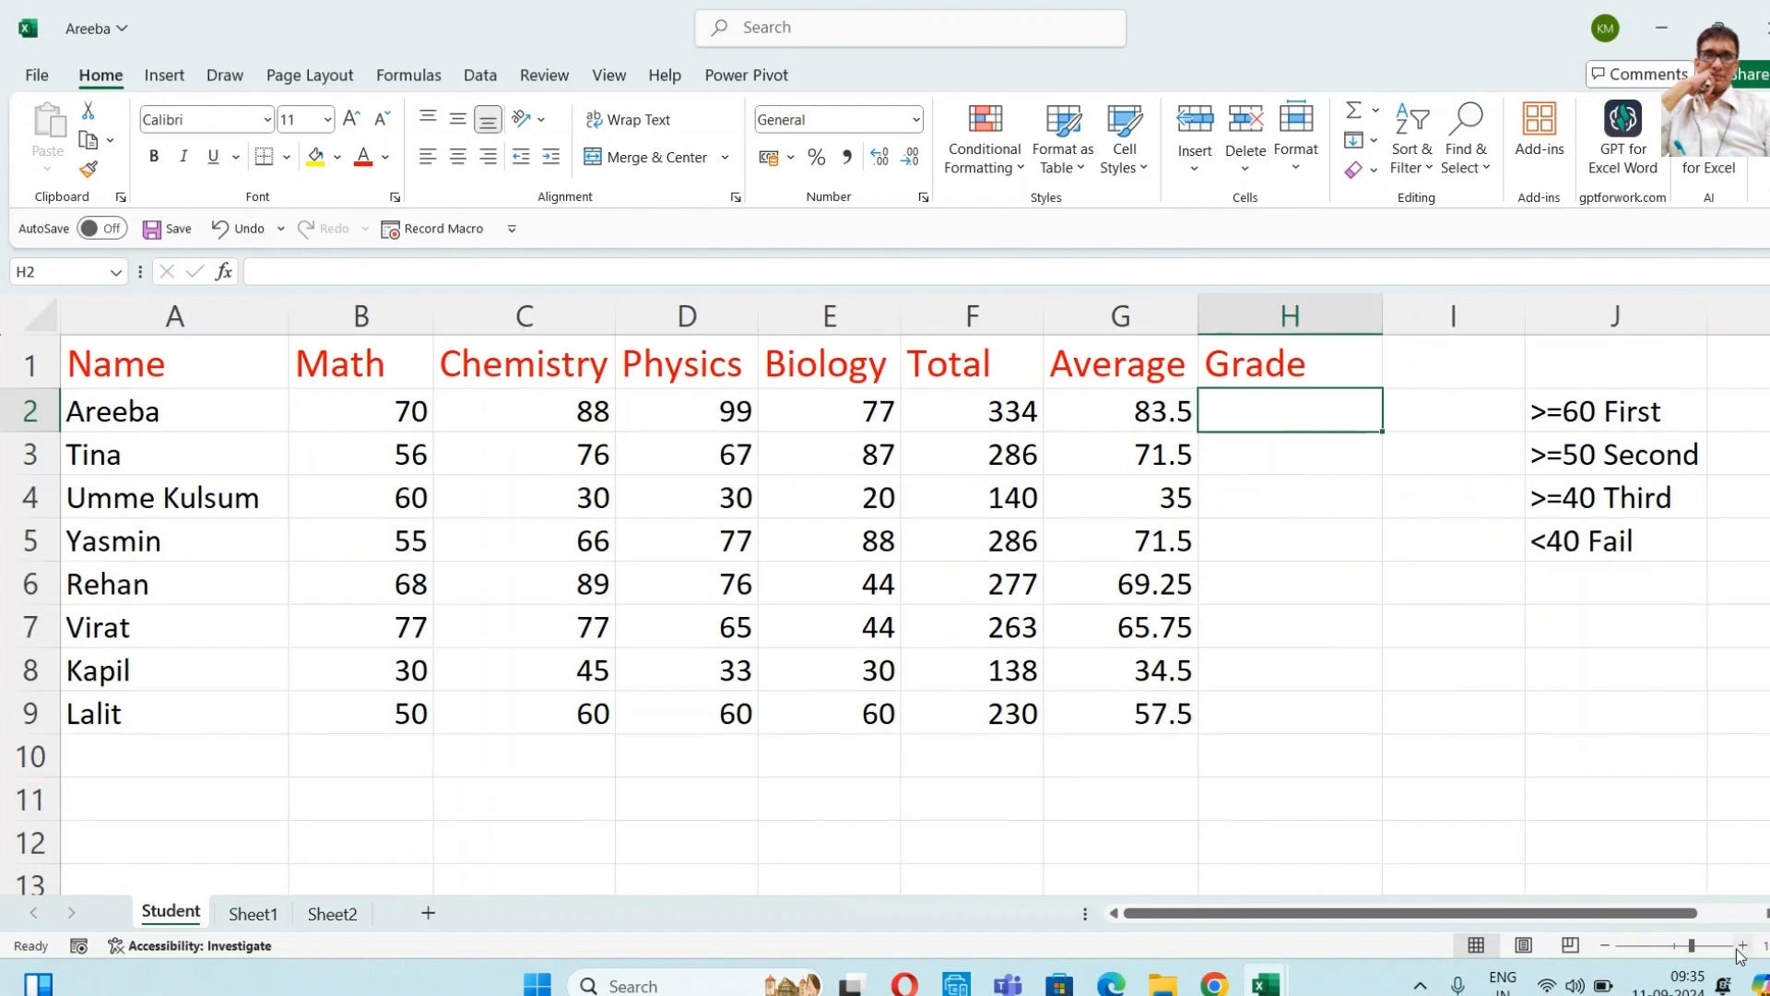
{"action": "left_click", "coordinate": [1740, 947]}
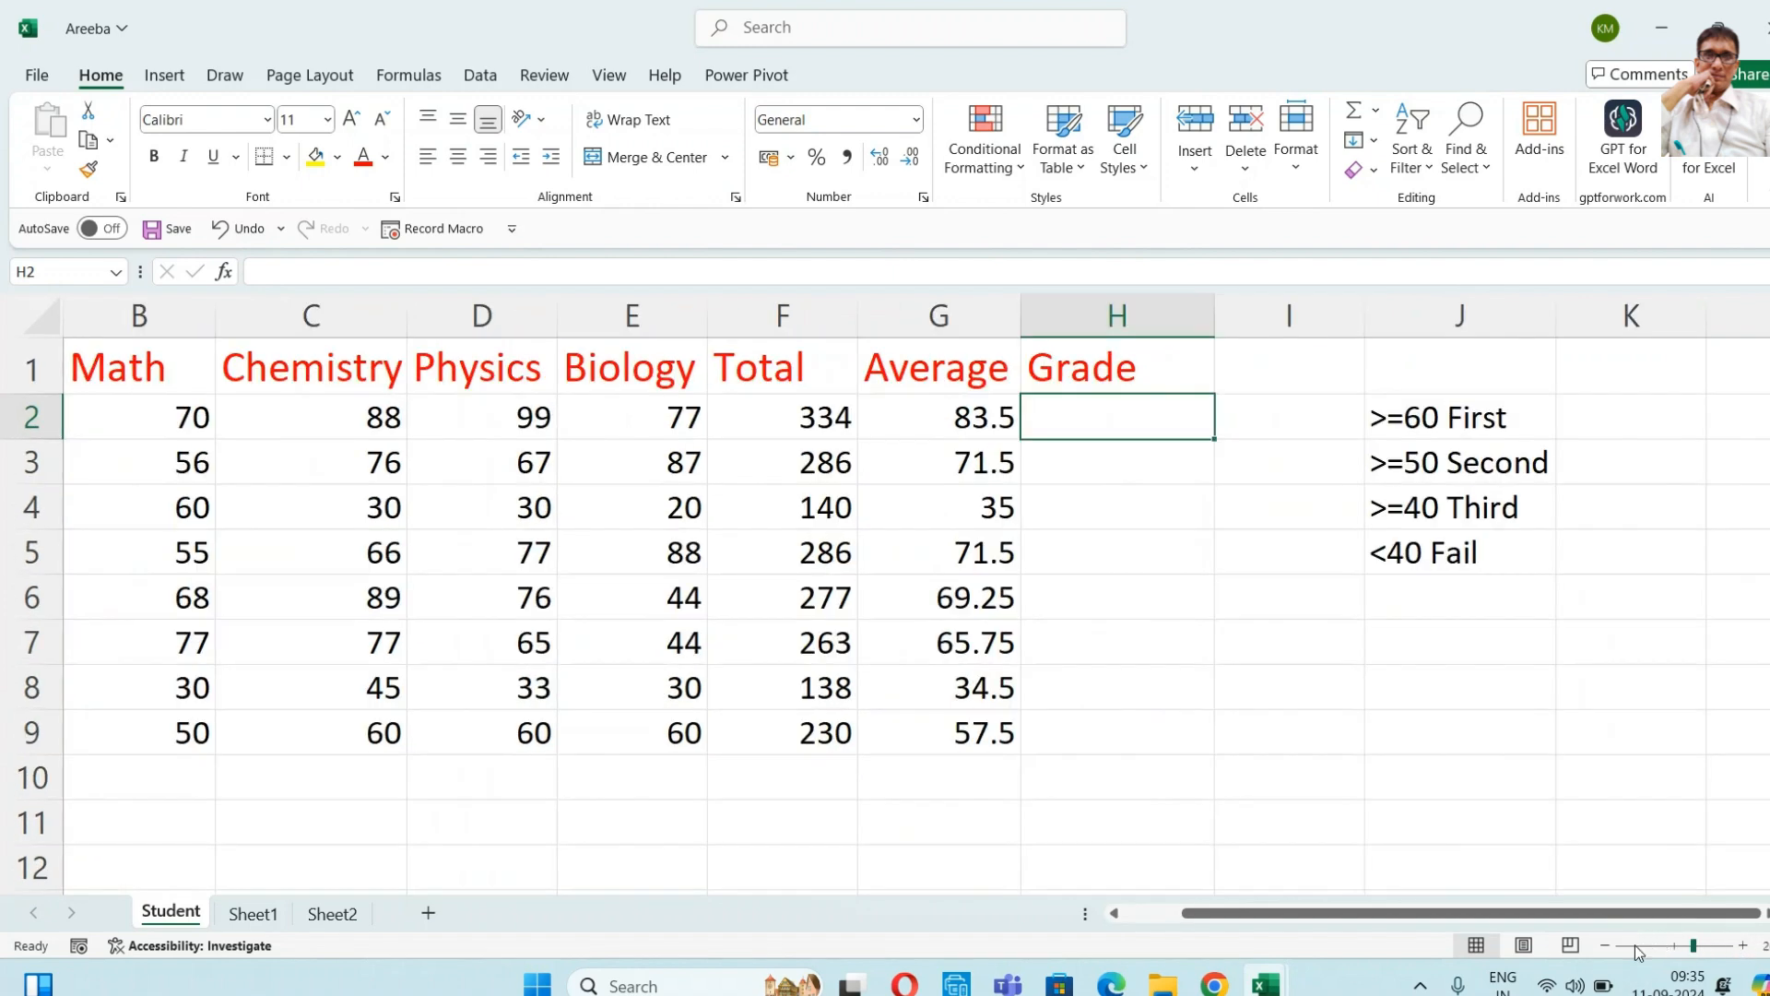
{"action": "scroll", "coordinate": [1469, 928], "scroll_direction": "left", "scroll_amount": 2}
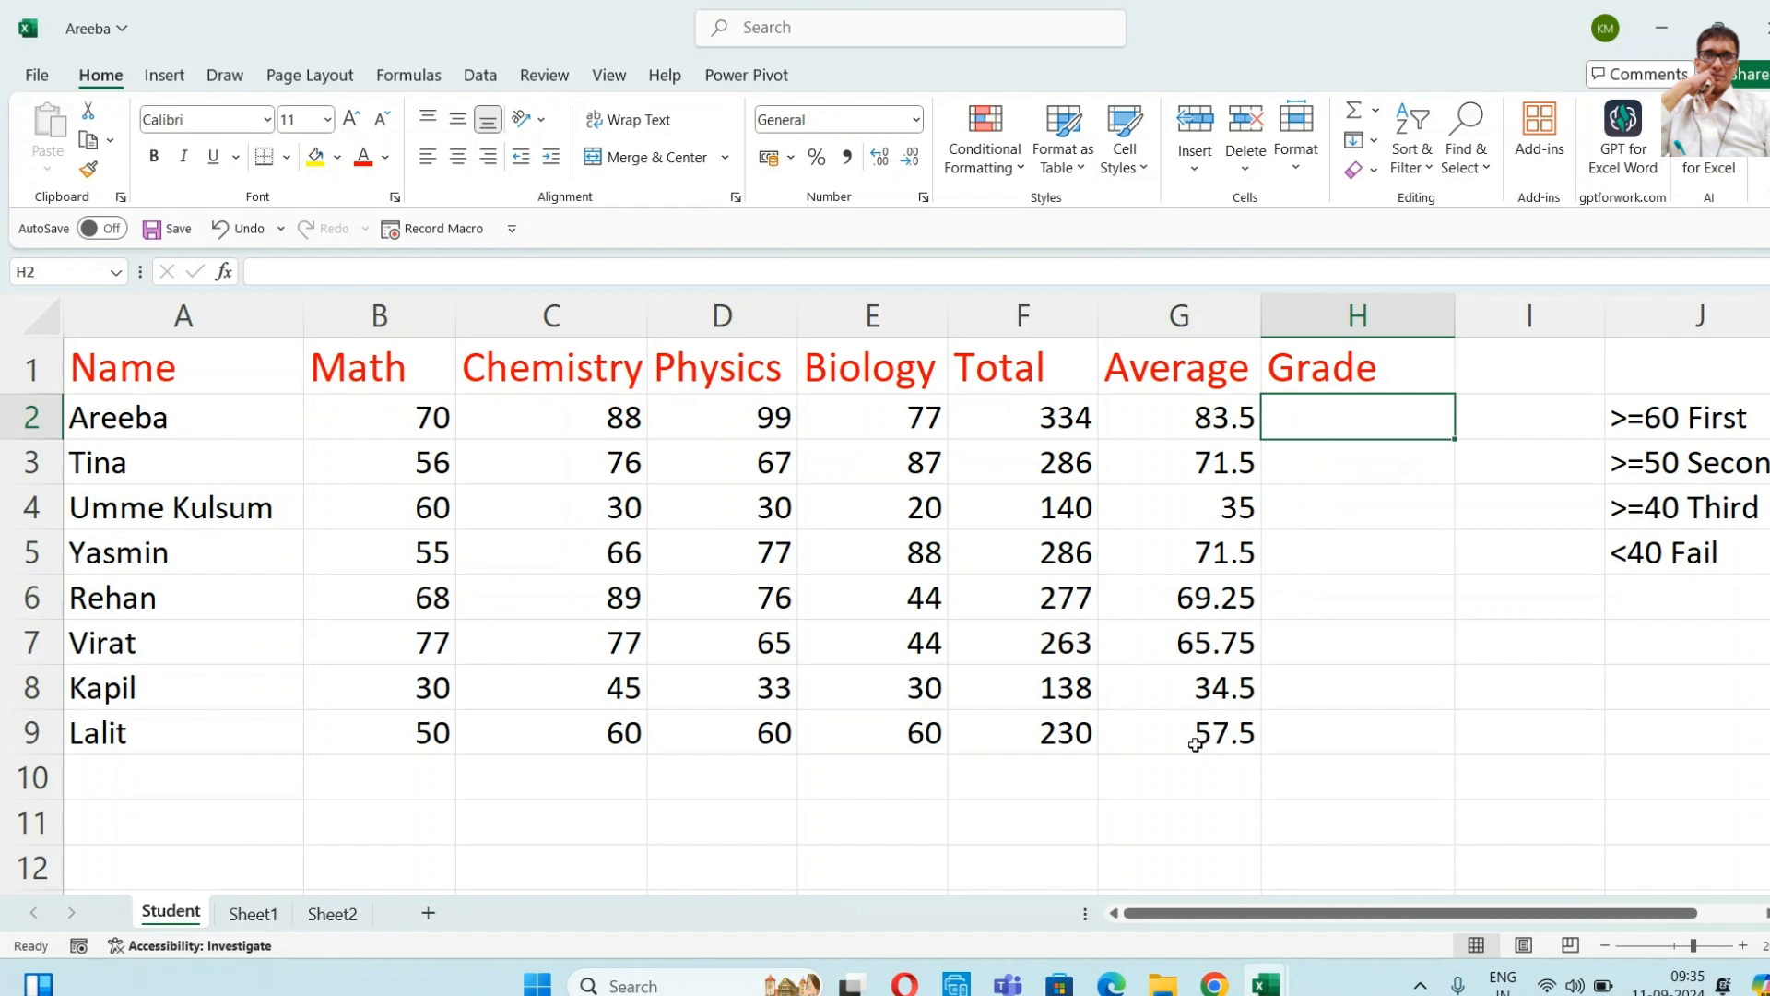
{"action": "left_click", "coordinate": [419, 608]}
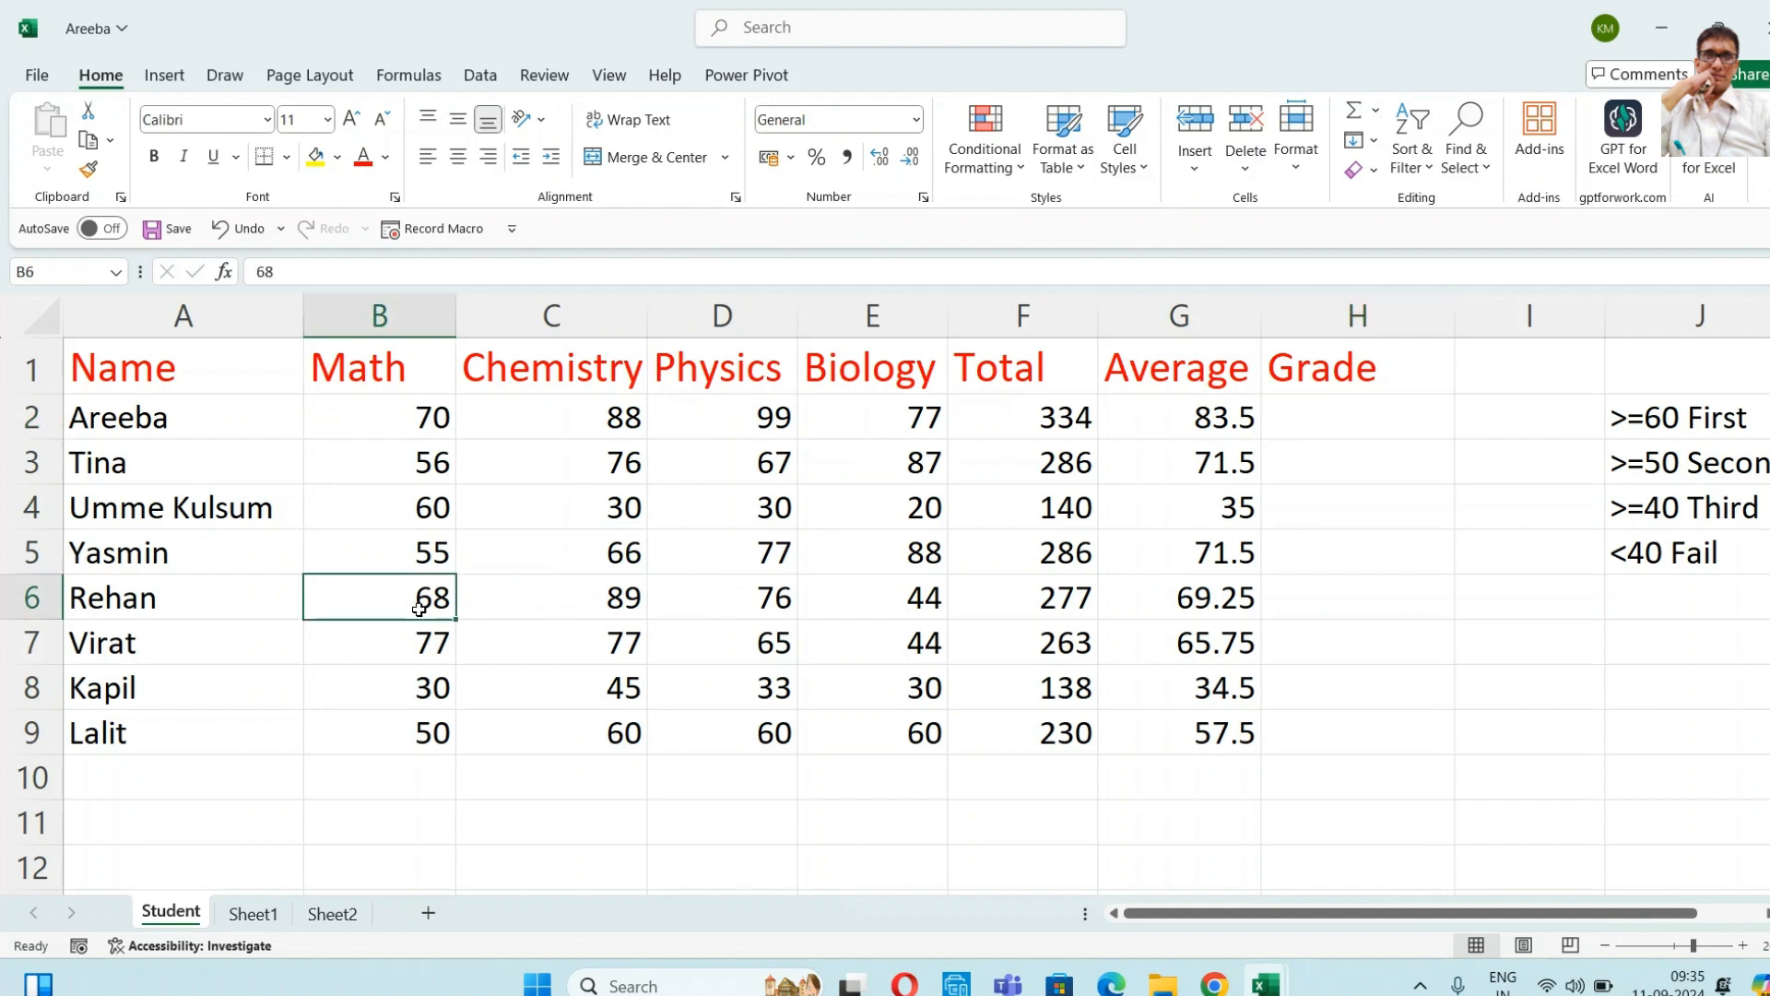
{"action": "type", "text": "50"}
{"action": "key", "text": "Return"}
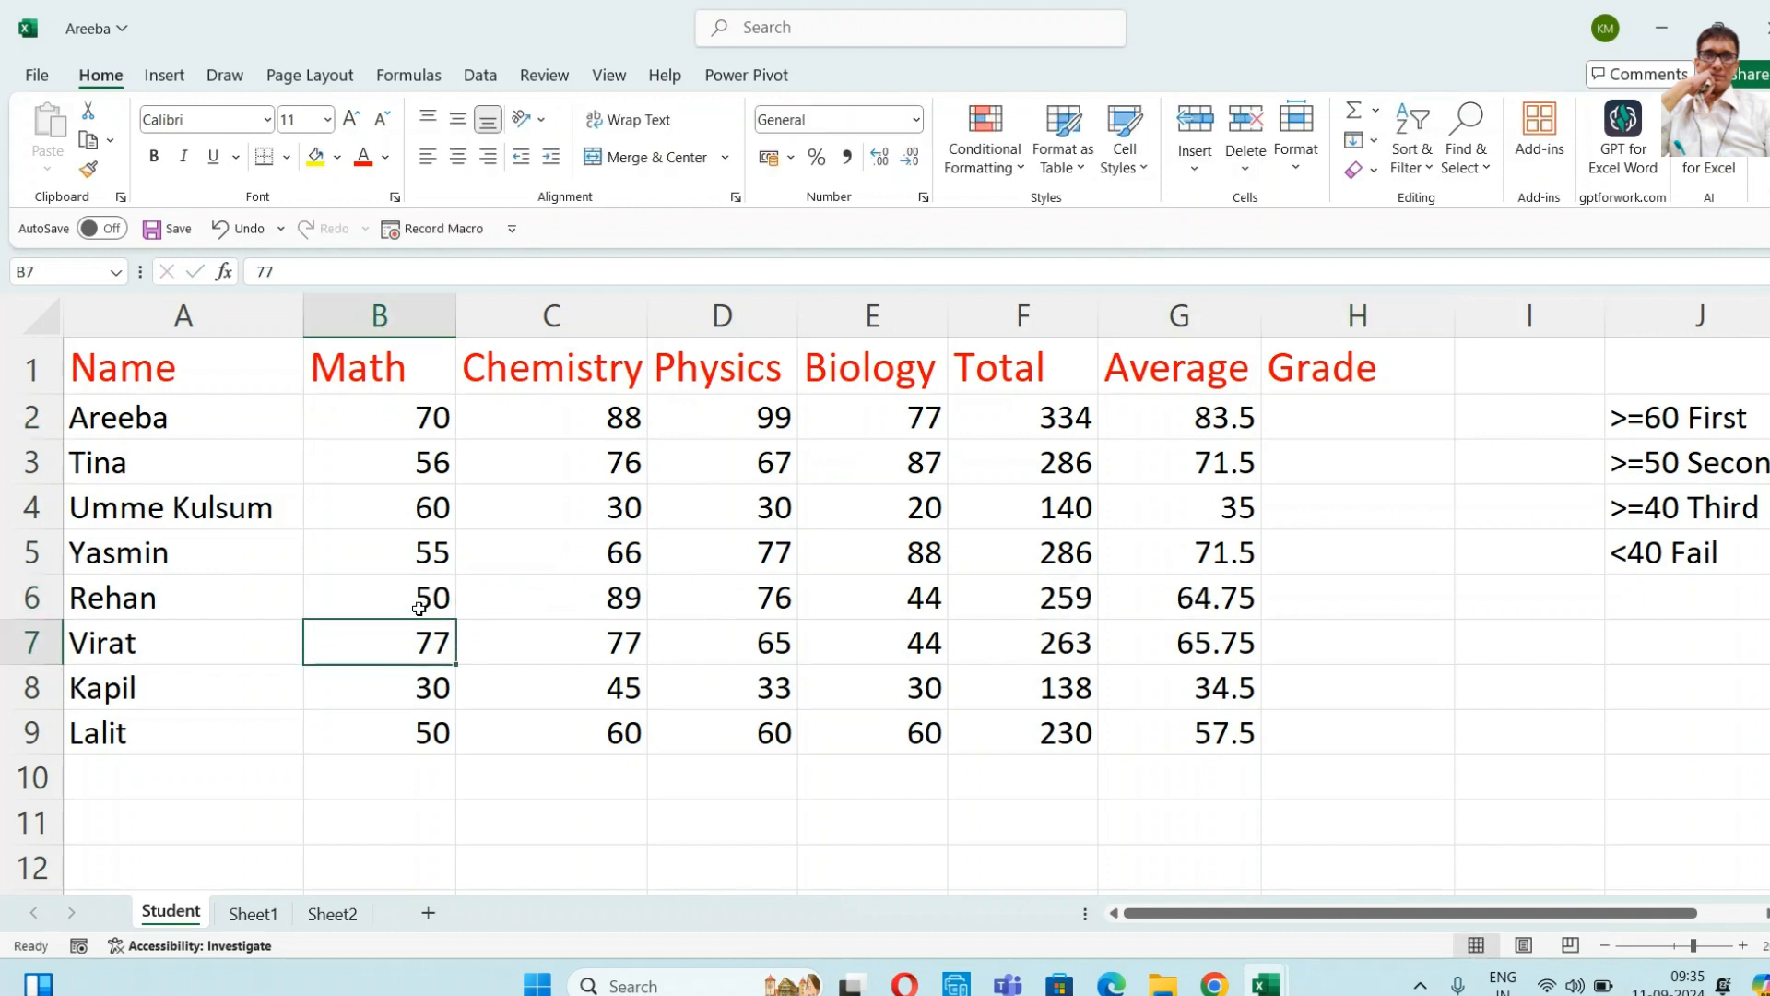
- Set the Chemistry mark in C6 and the Physics mark in D6 to 45
{"action": "key", "text": "Up"}
{"action": "key", "text": "Right"}
{"action": "key", "text": "Right"}
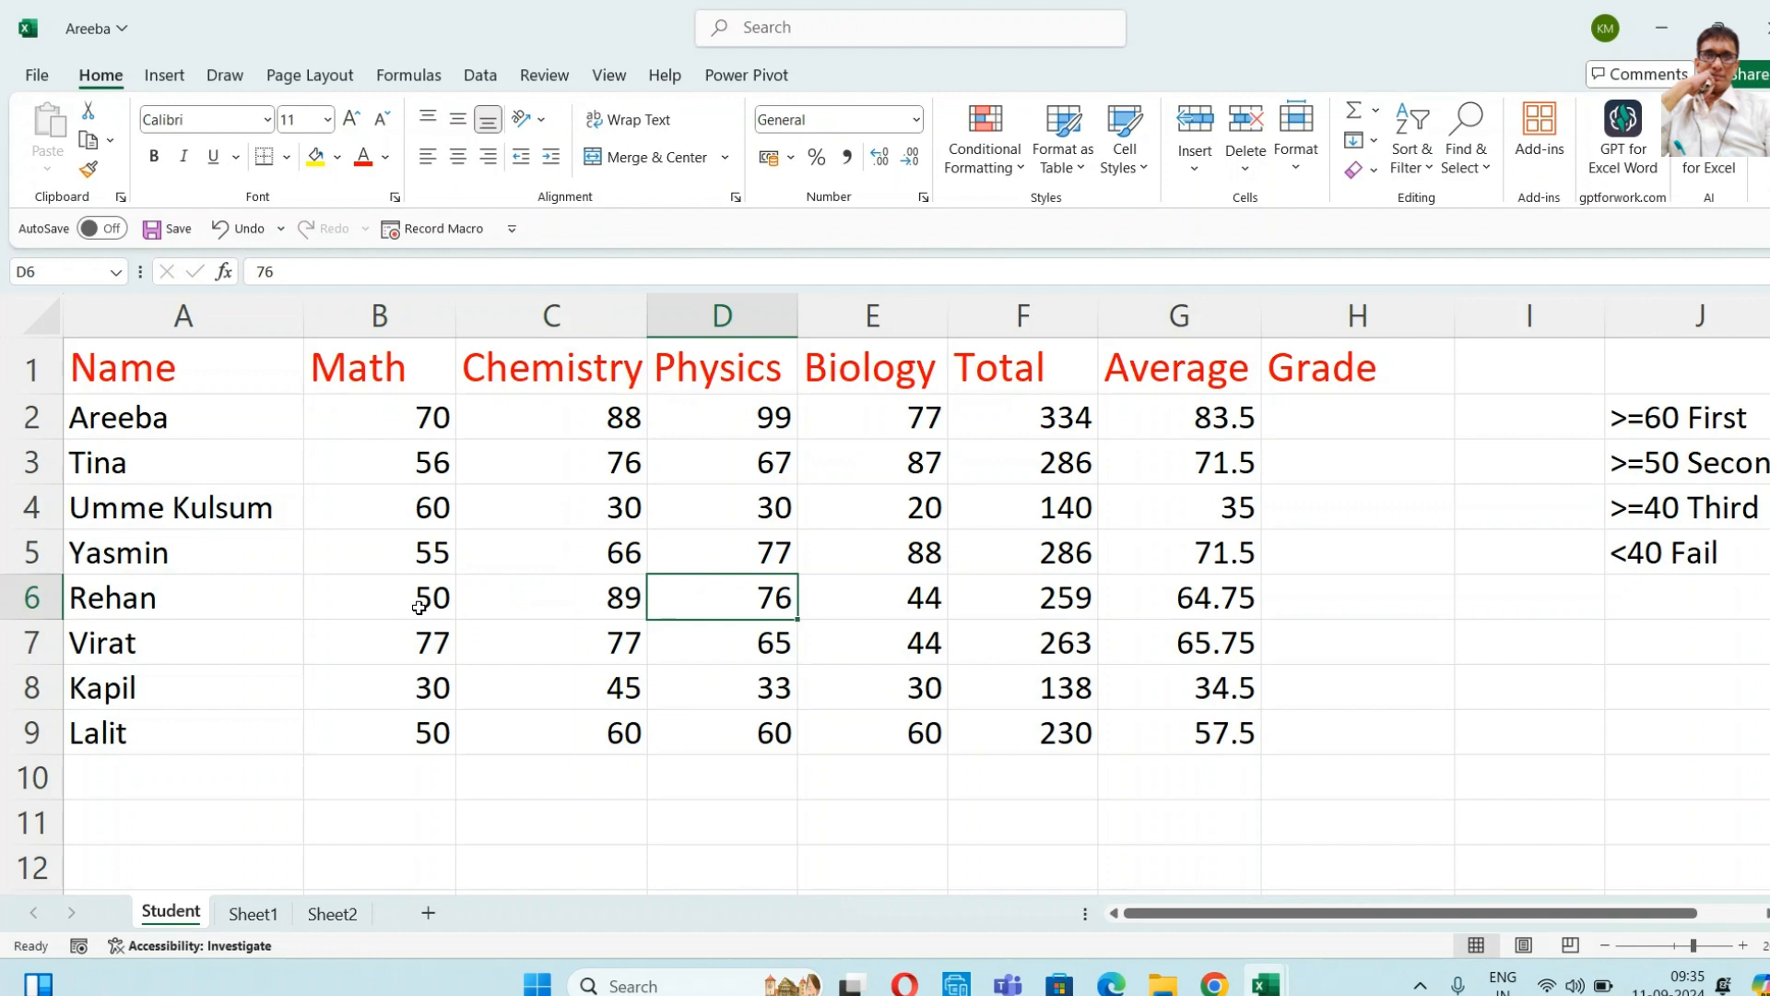
{"action": "key", "text": "Left"}
{"action": "type", "text": "45"}
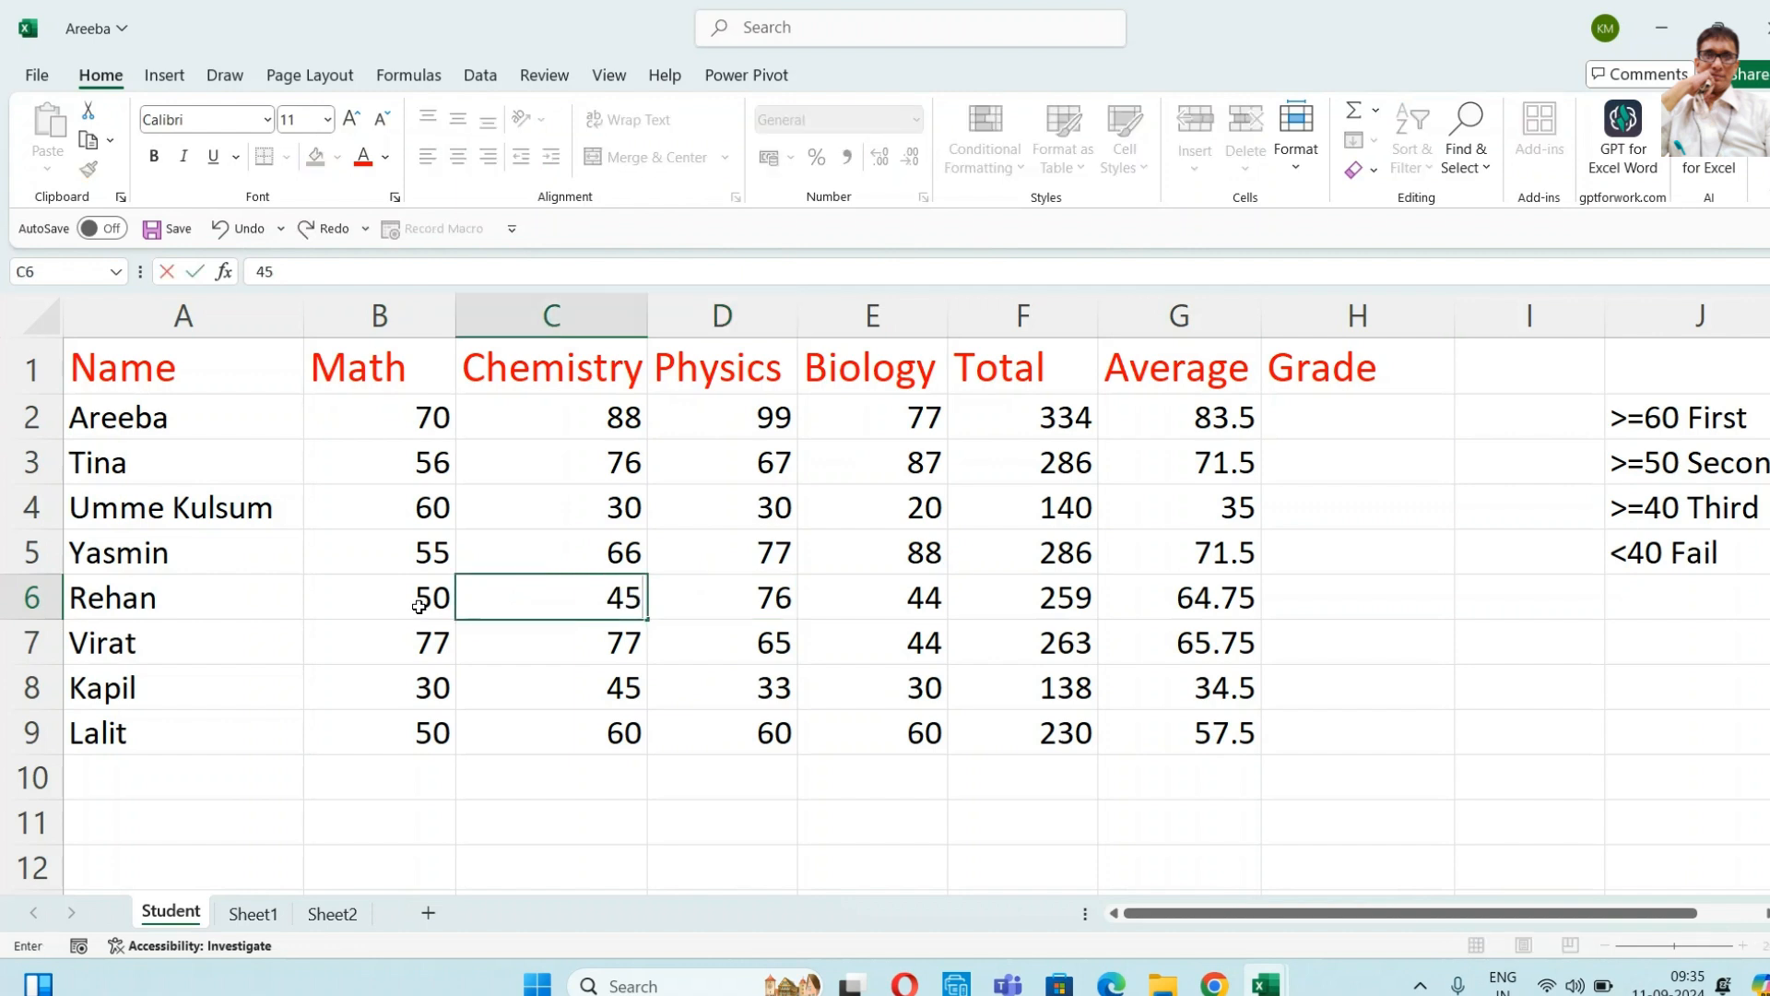
{"action": "key", "text": "Right"}
{"action": "type", "text": "45"}
{"action": "key", "text": "Right"}
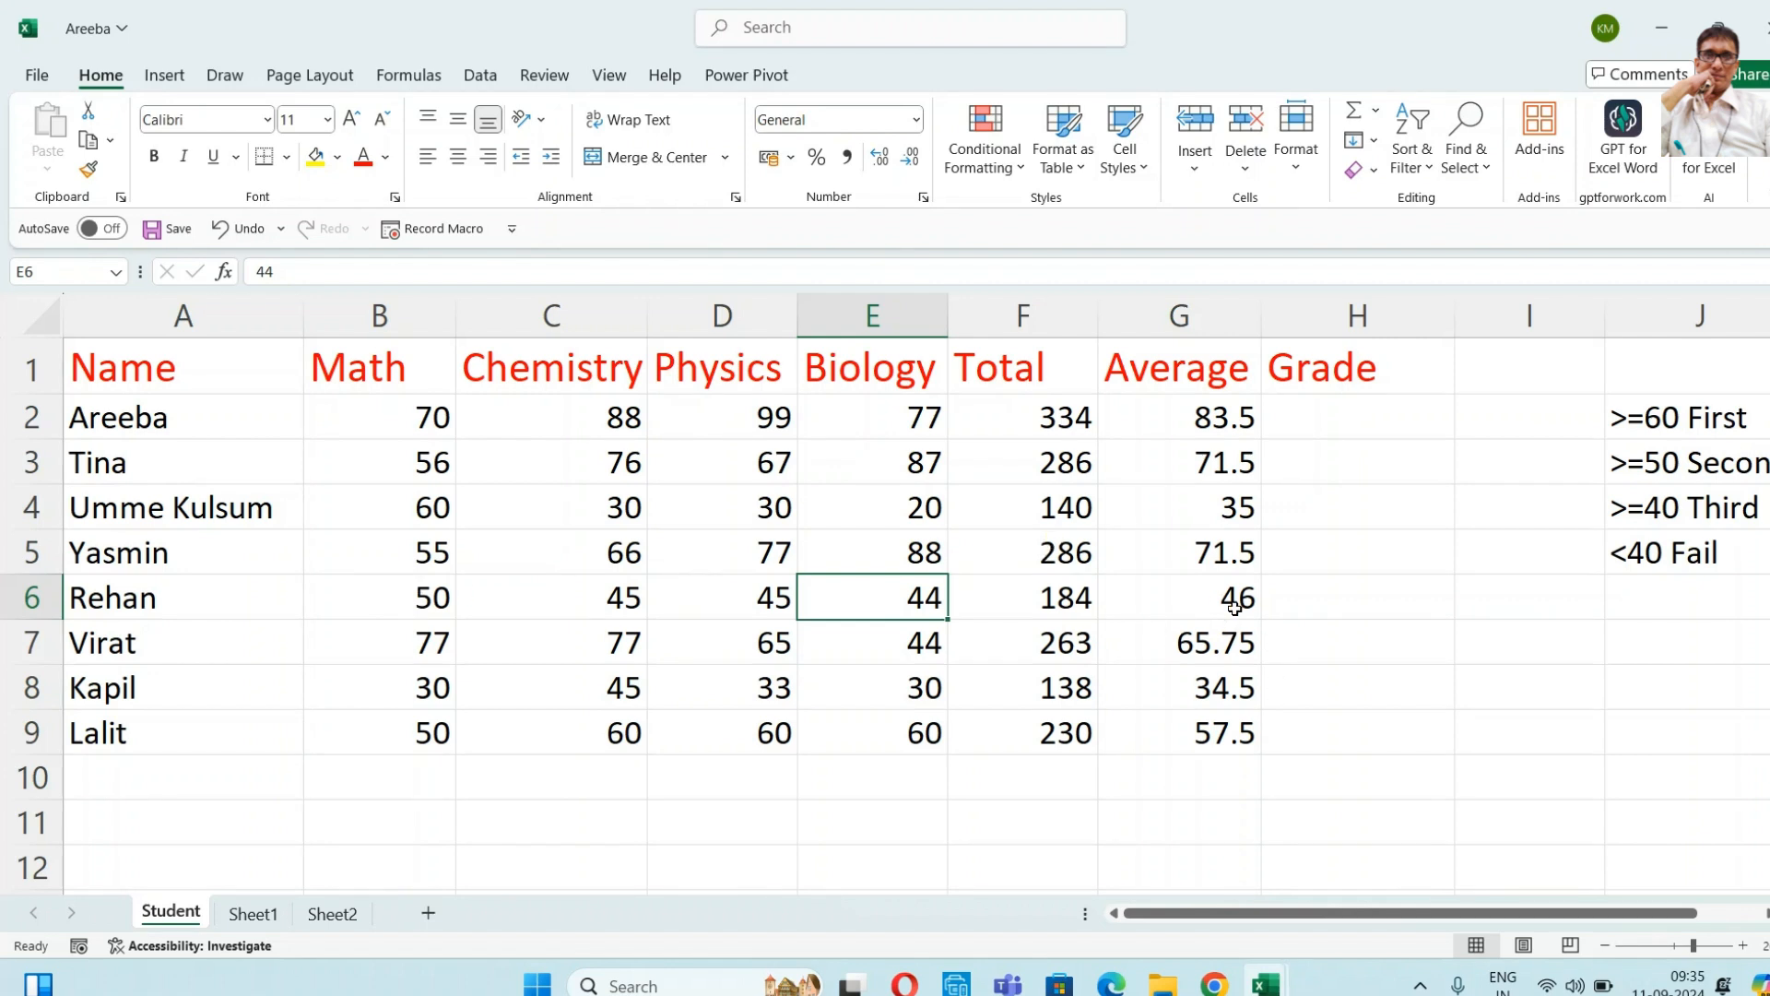
- Begin a grade formula in H2 with an IF that tests G2>=60 and returns "First"
{"action": "left_click", "coordinate": [1330, 405]}
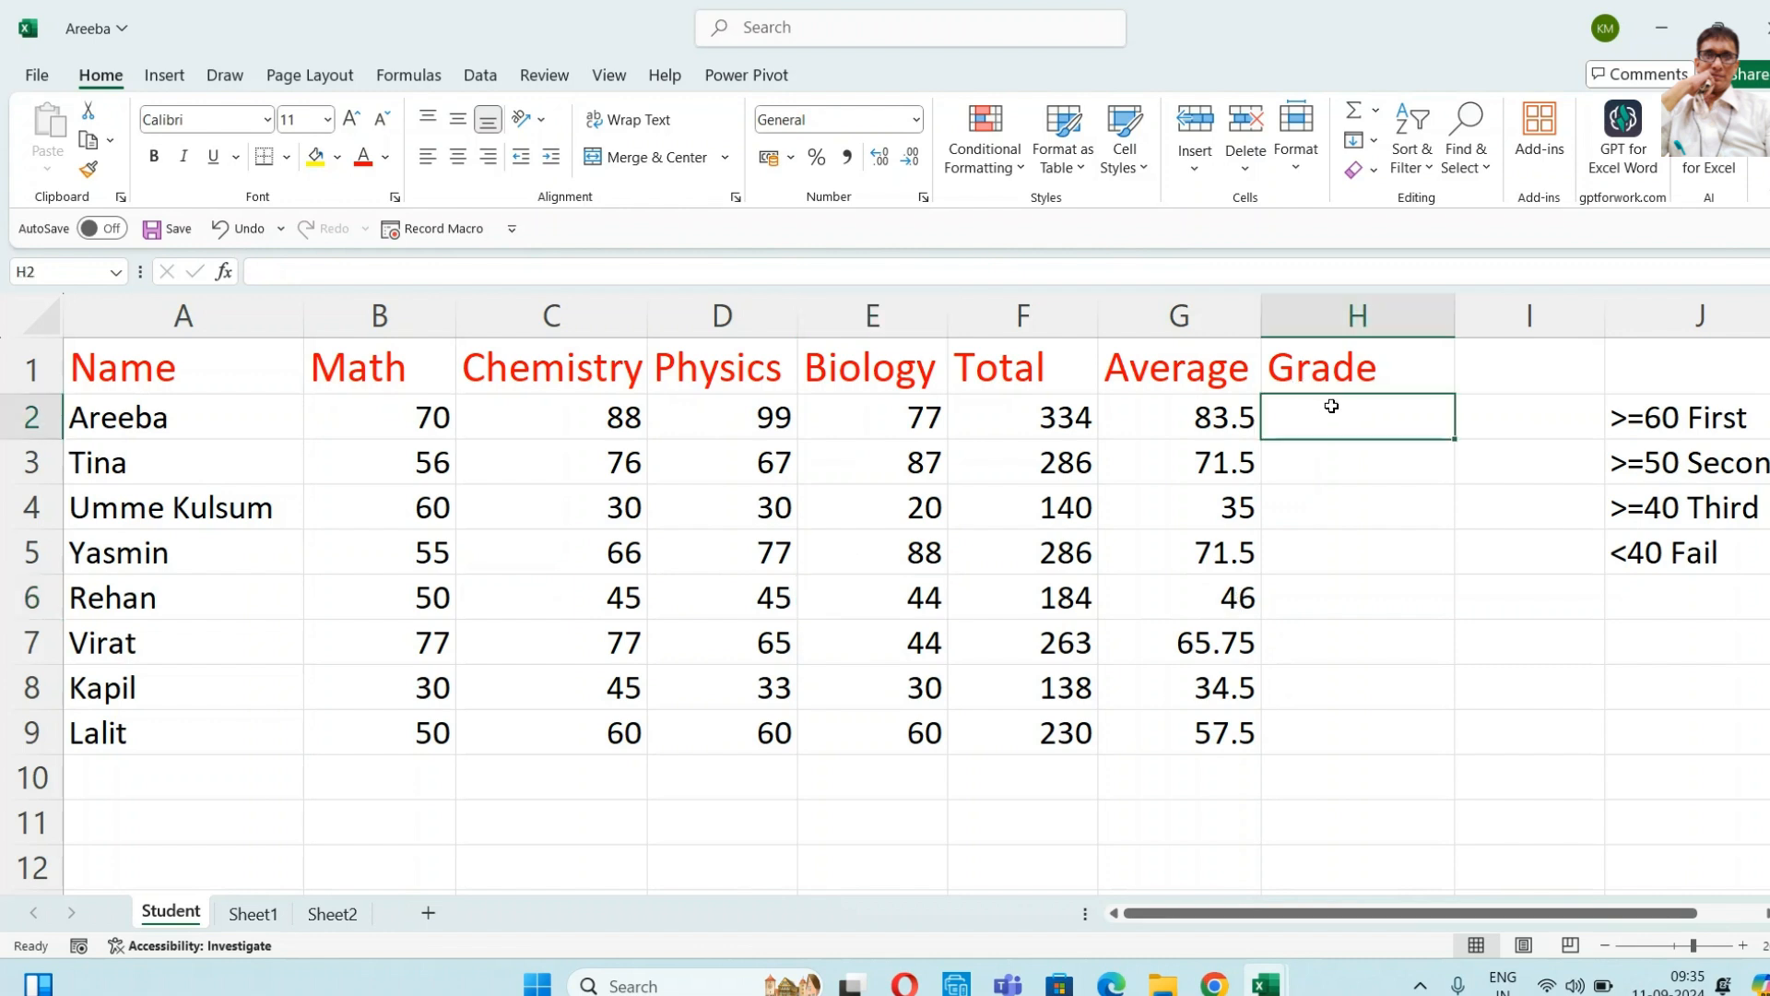
{"action": "type", "text": "="}
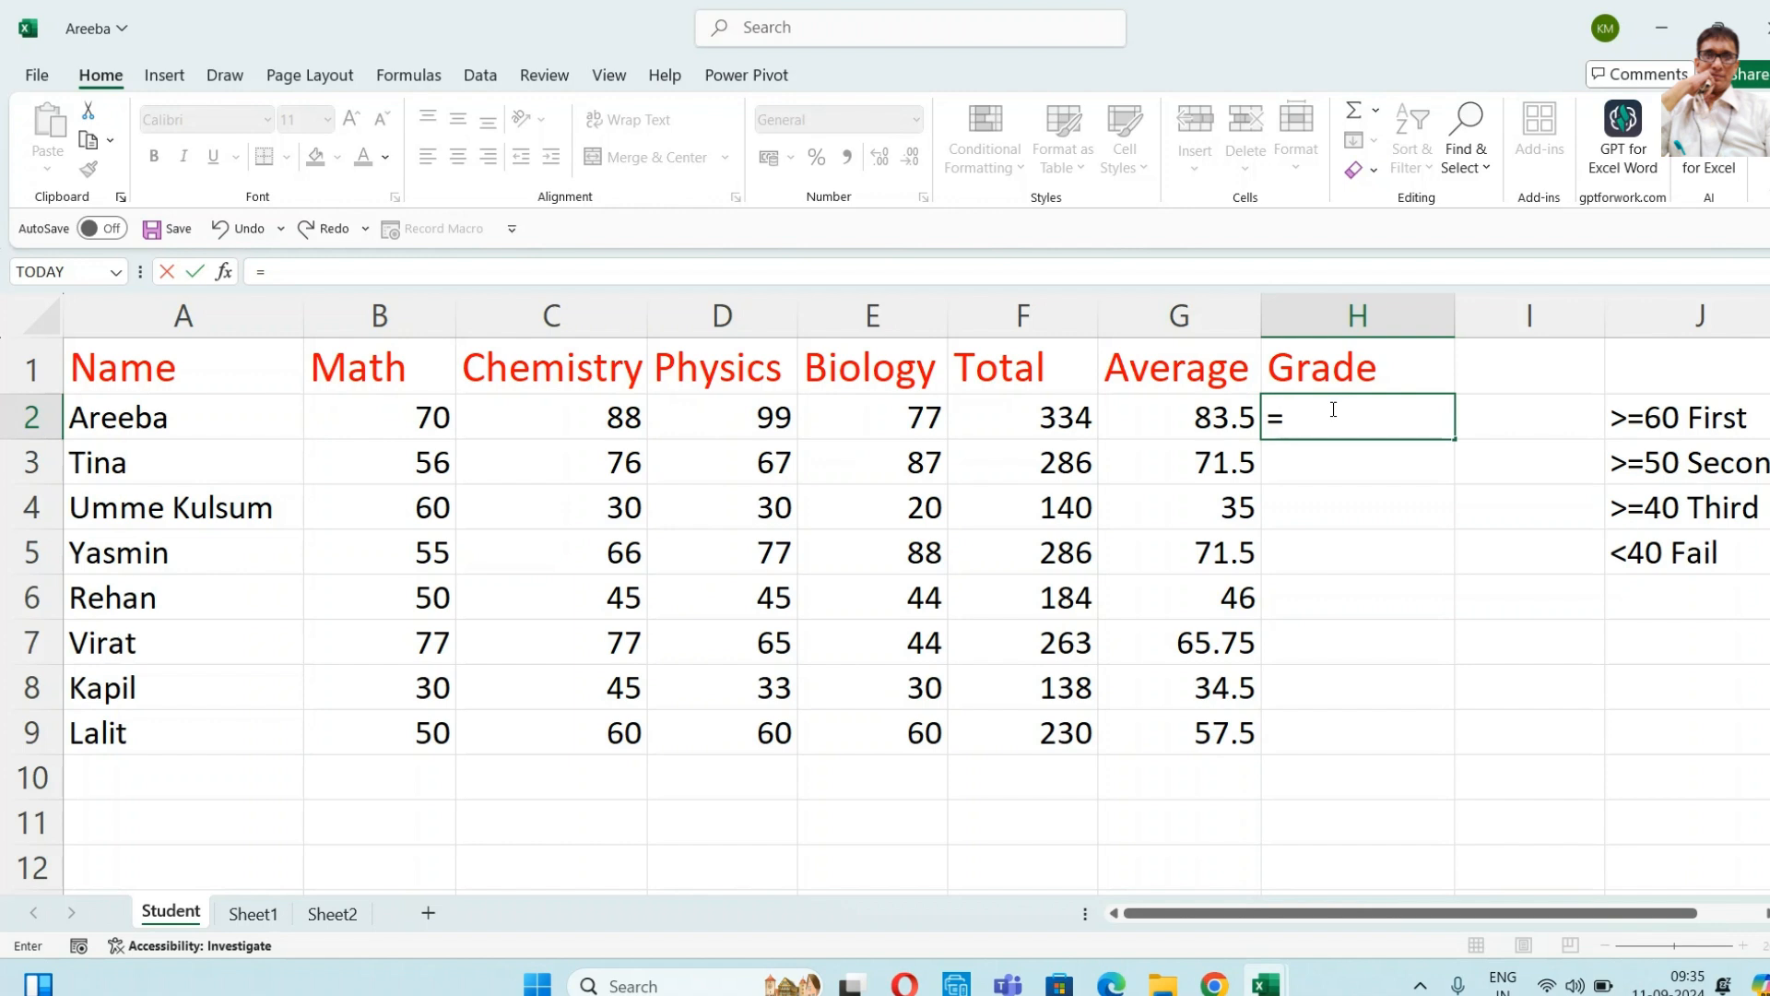
{"action": "type", "text": "if"}
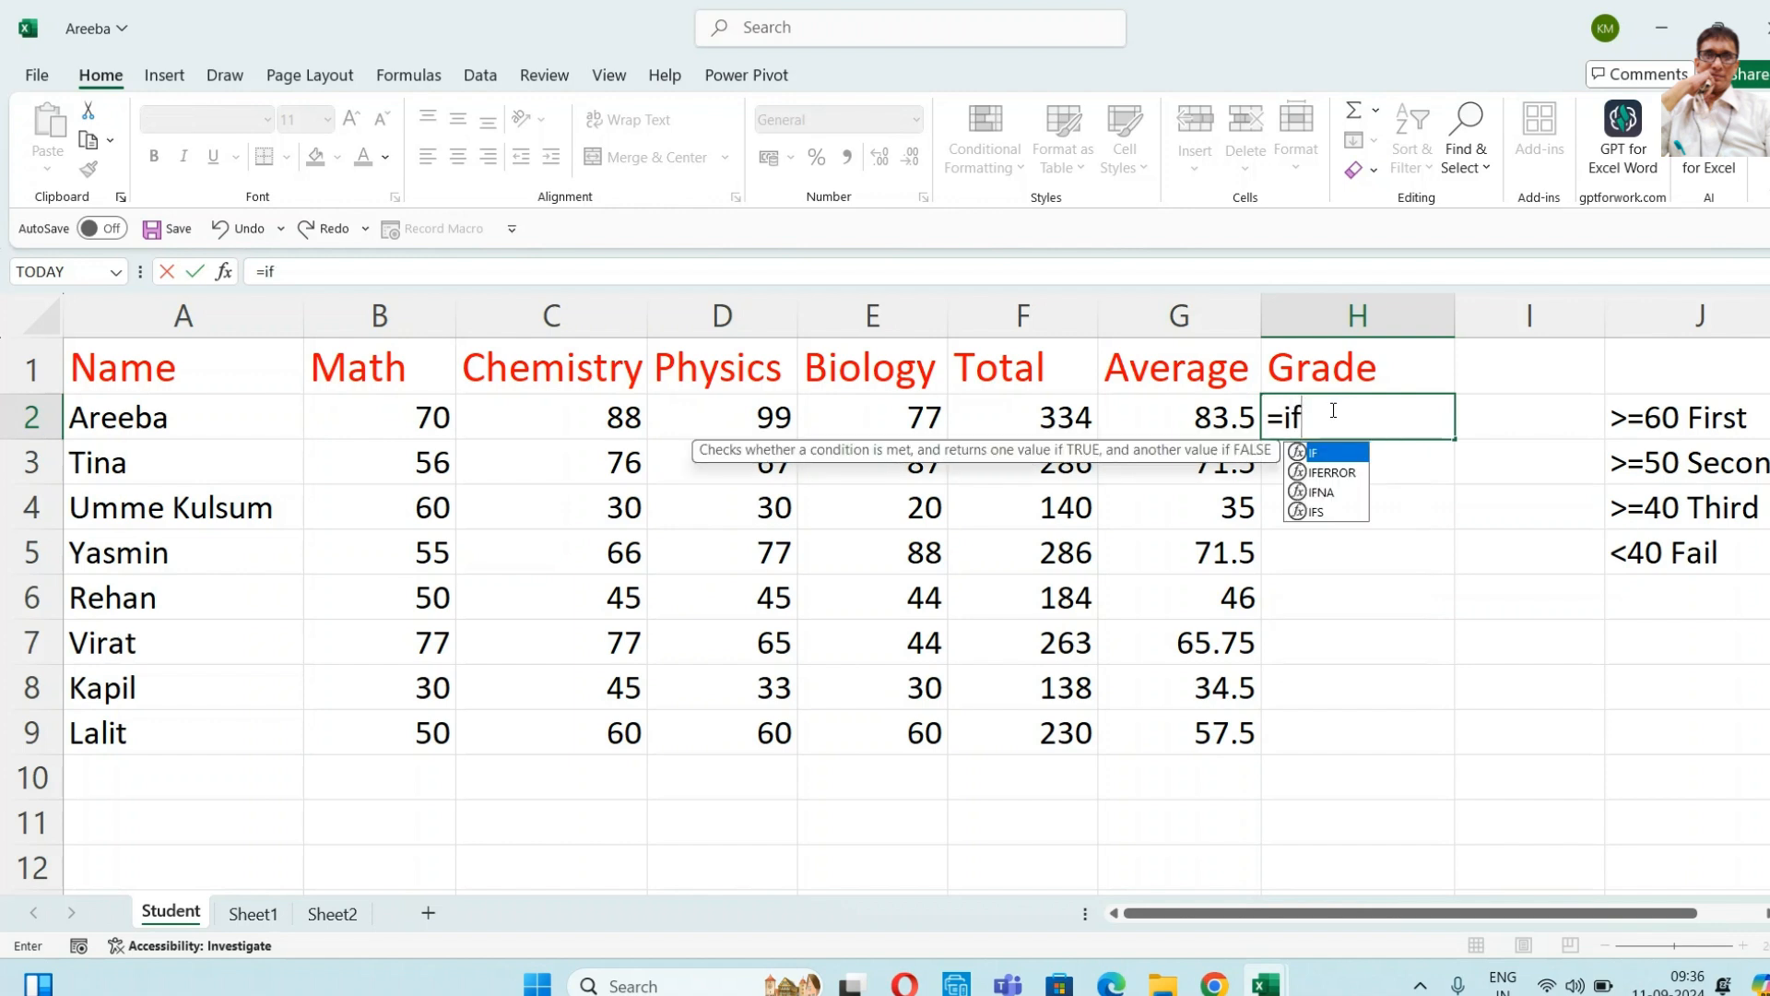
{"action": "type", "text": "("}
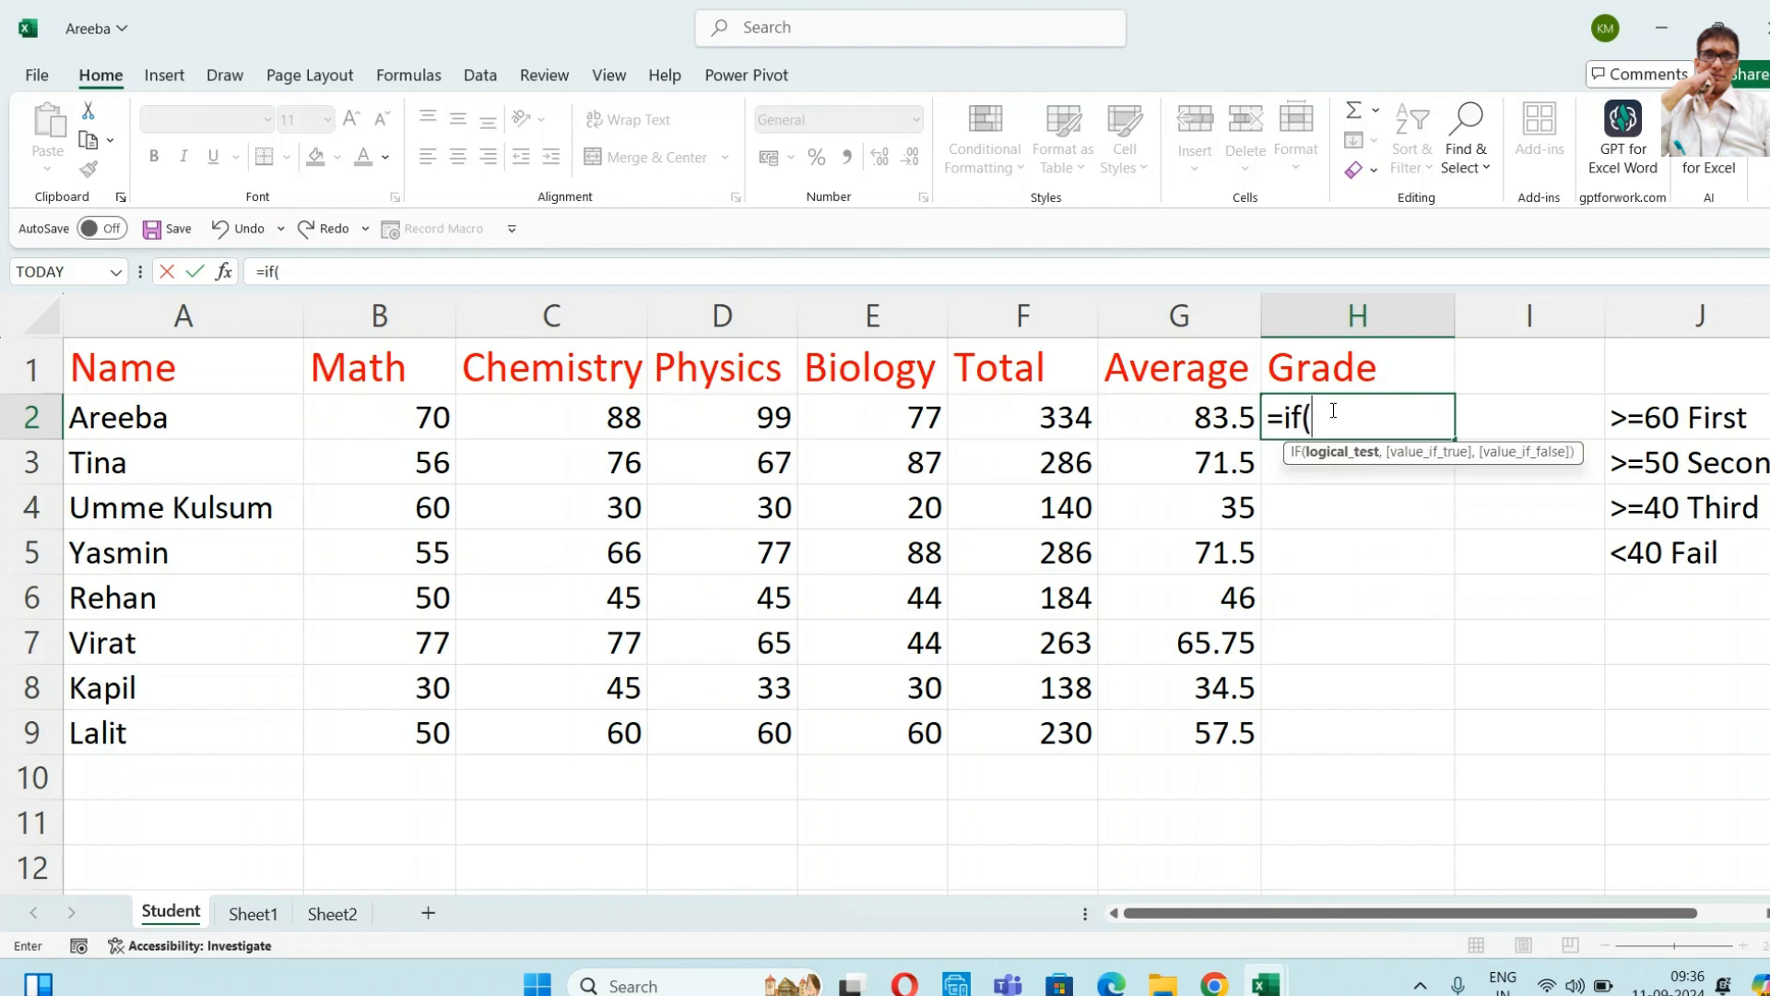
{"action": "left_click", "coordinate": [1231, 417]}
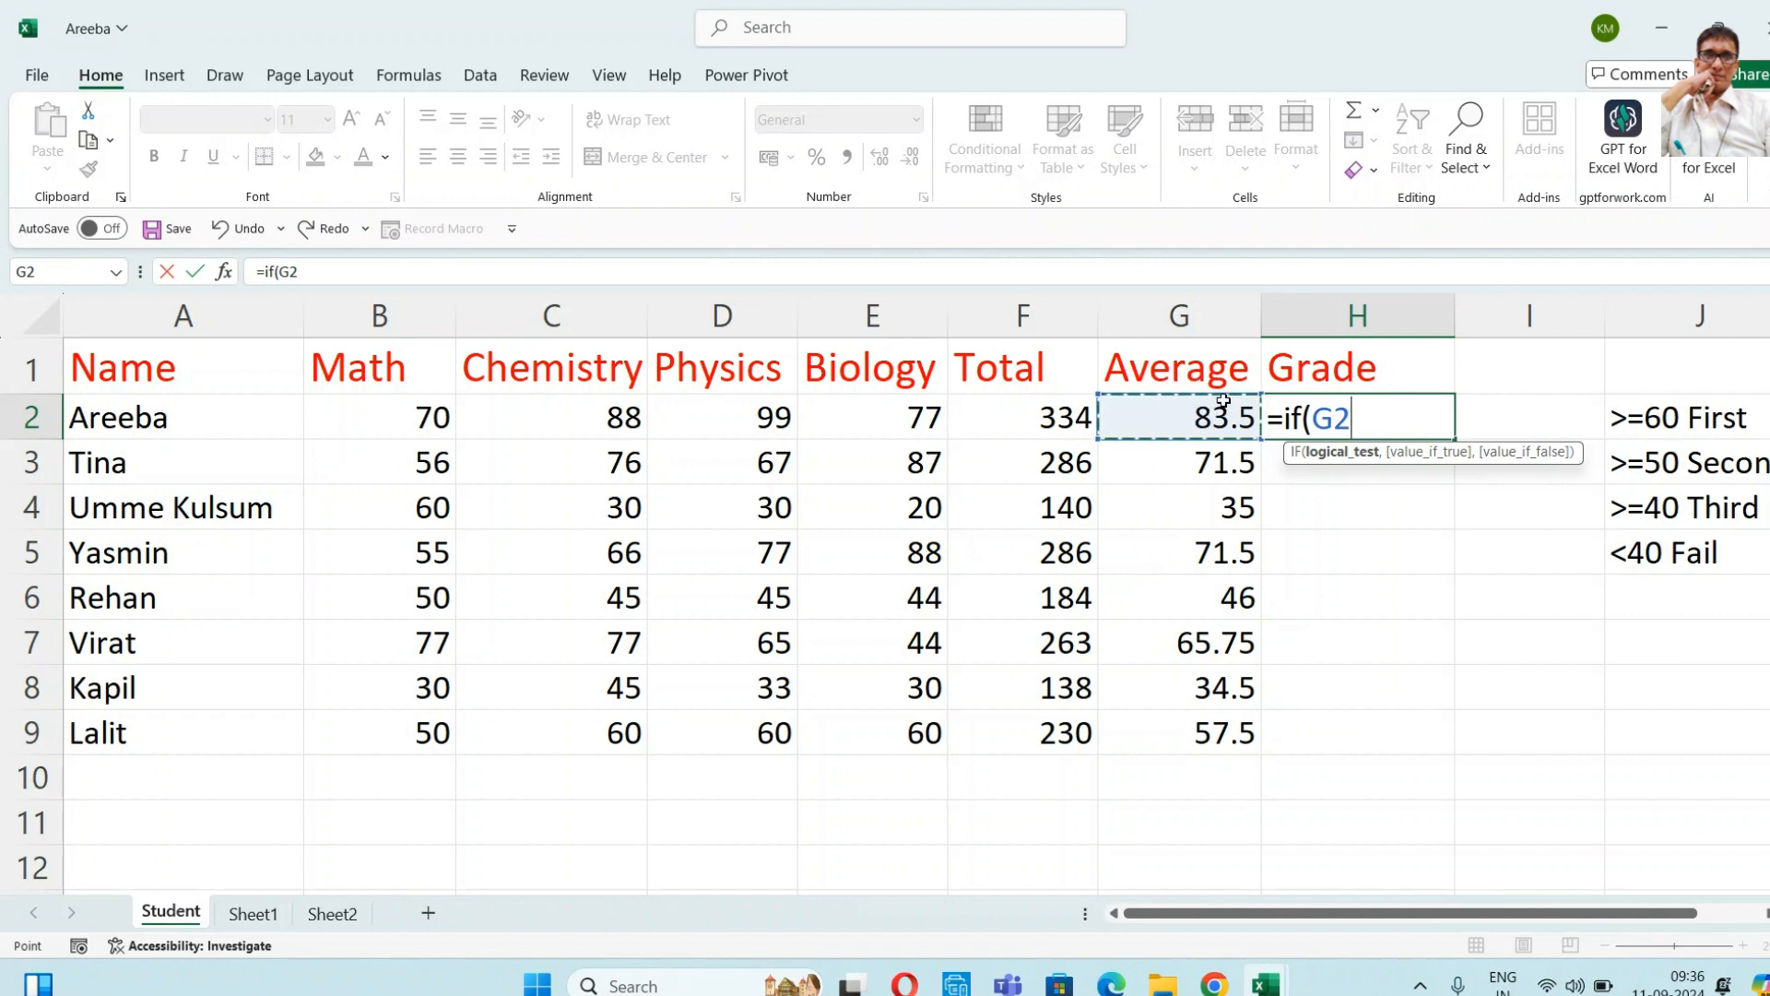
{"action": "type", "text": ">=60"}
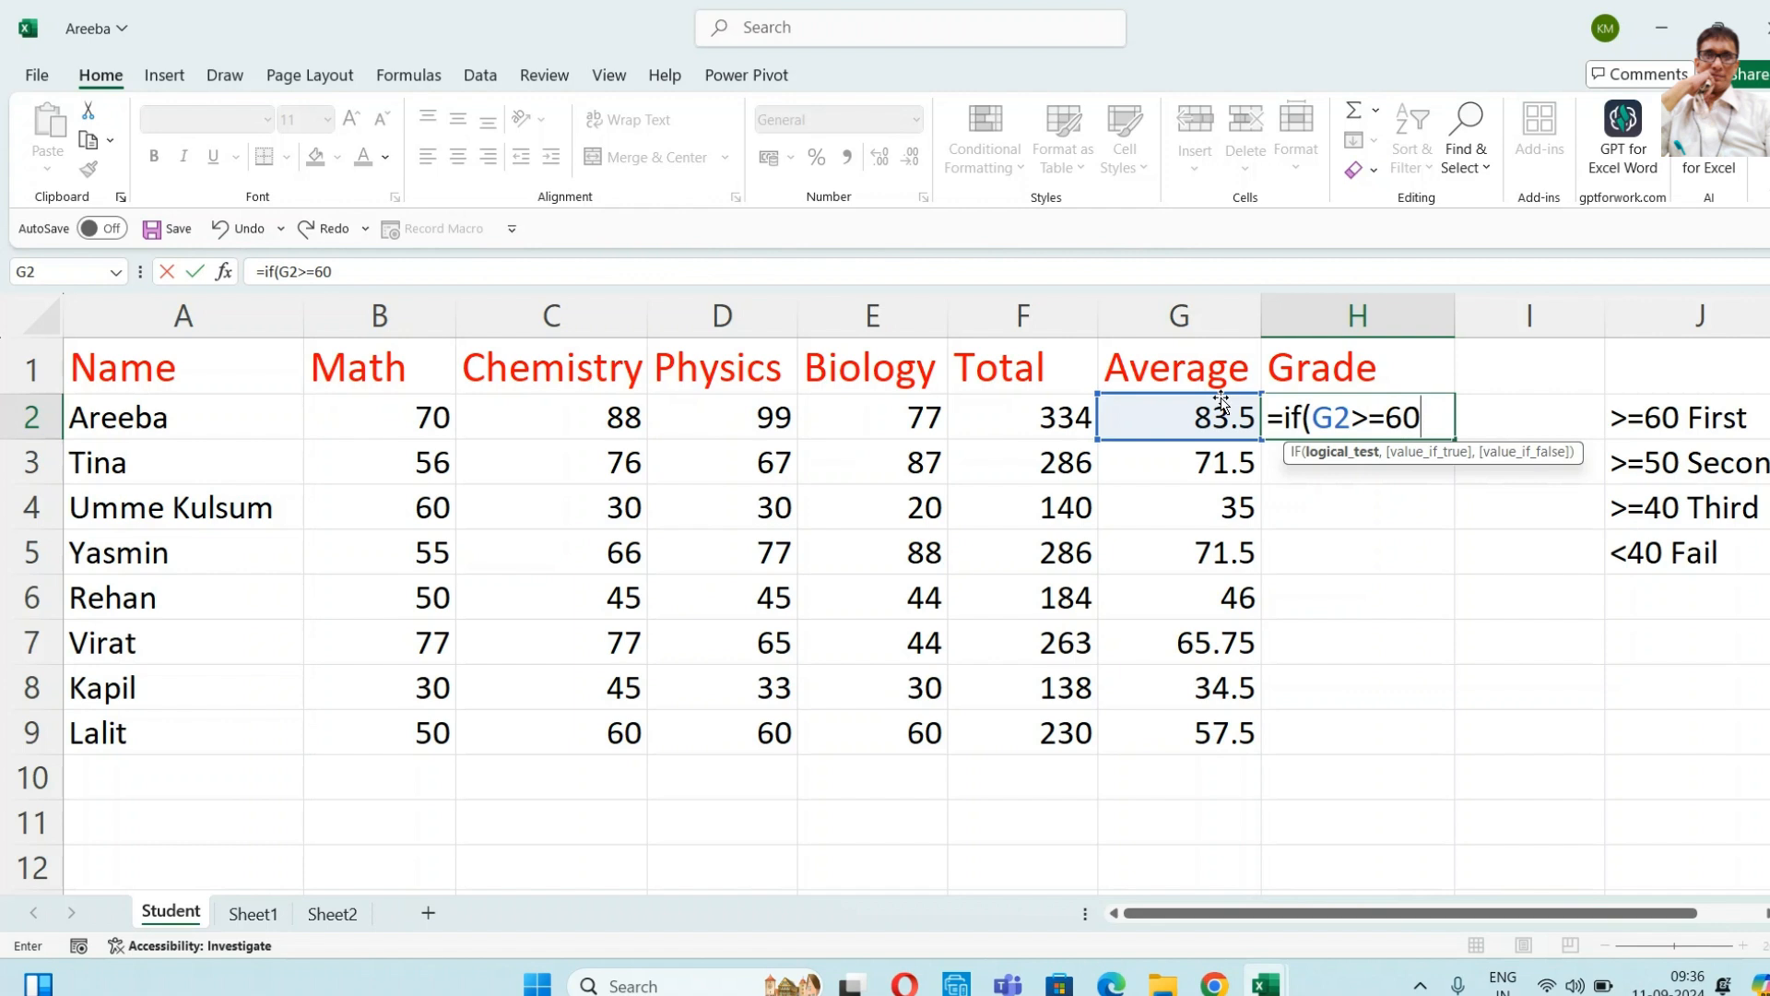
{"action": "type", "text": ","}
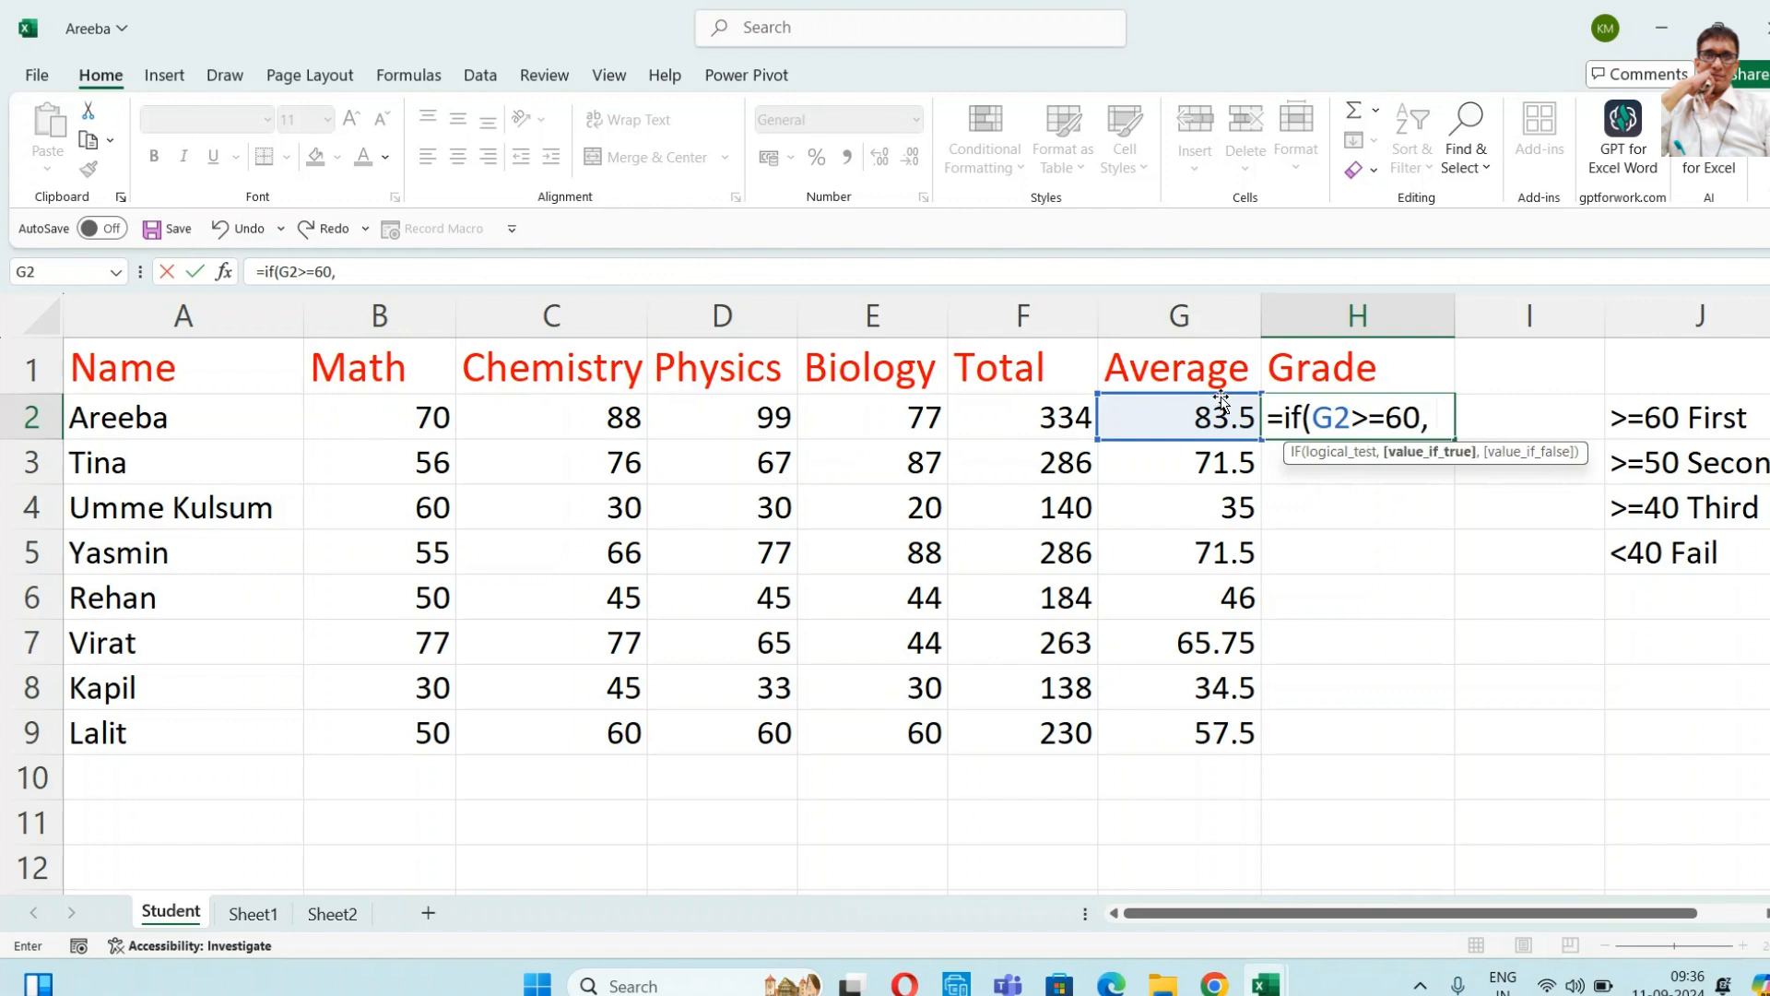
{"action": "type", "text": " \"Firts"}
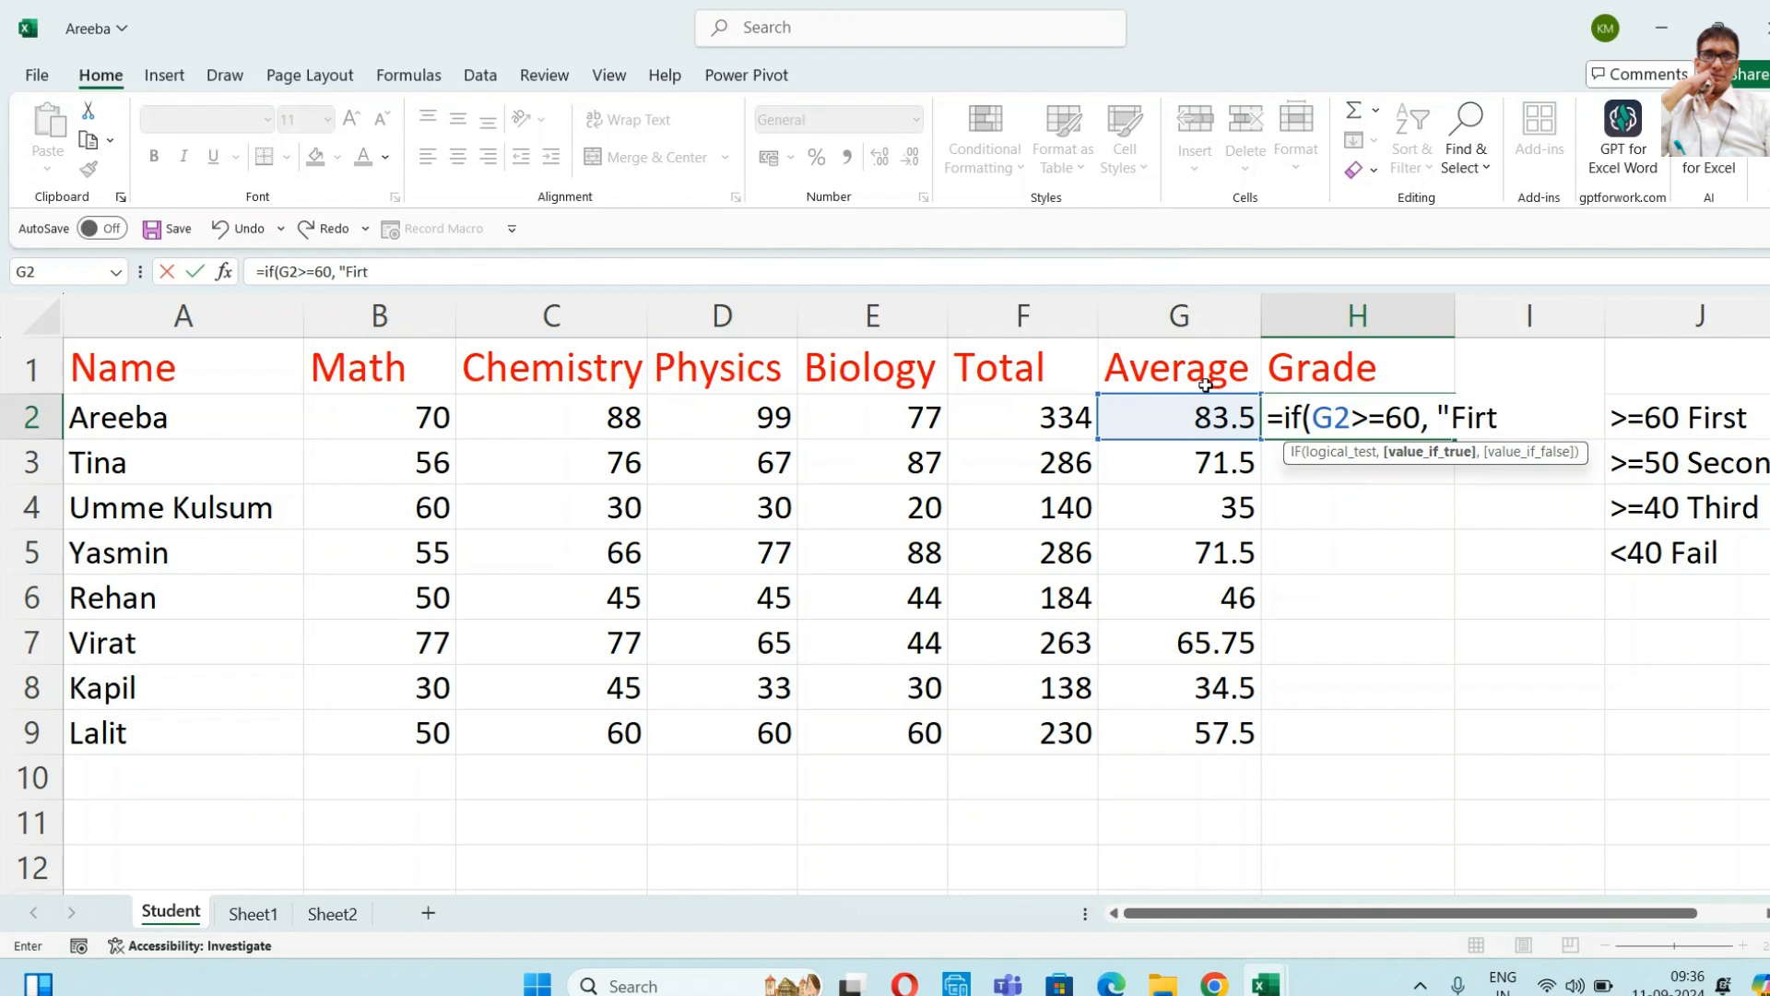
{"action": "key", "text": "BackSpace"}
{"action": "key", "text": "BackSpace"}
{"action": "type", "text": "st\","}
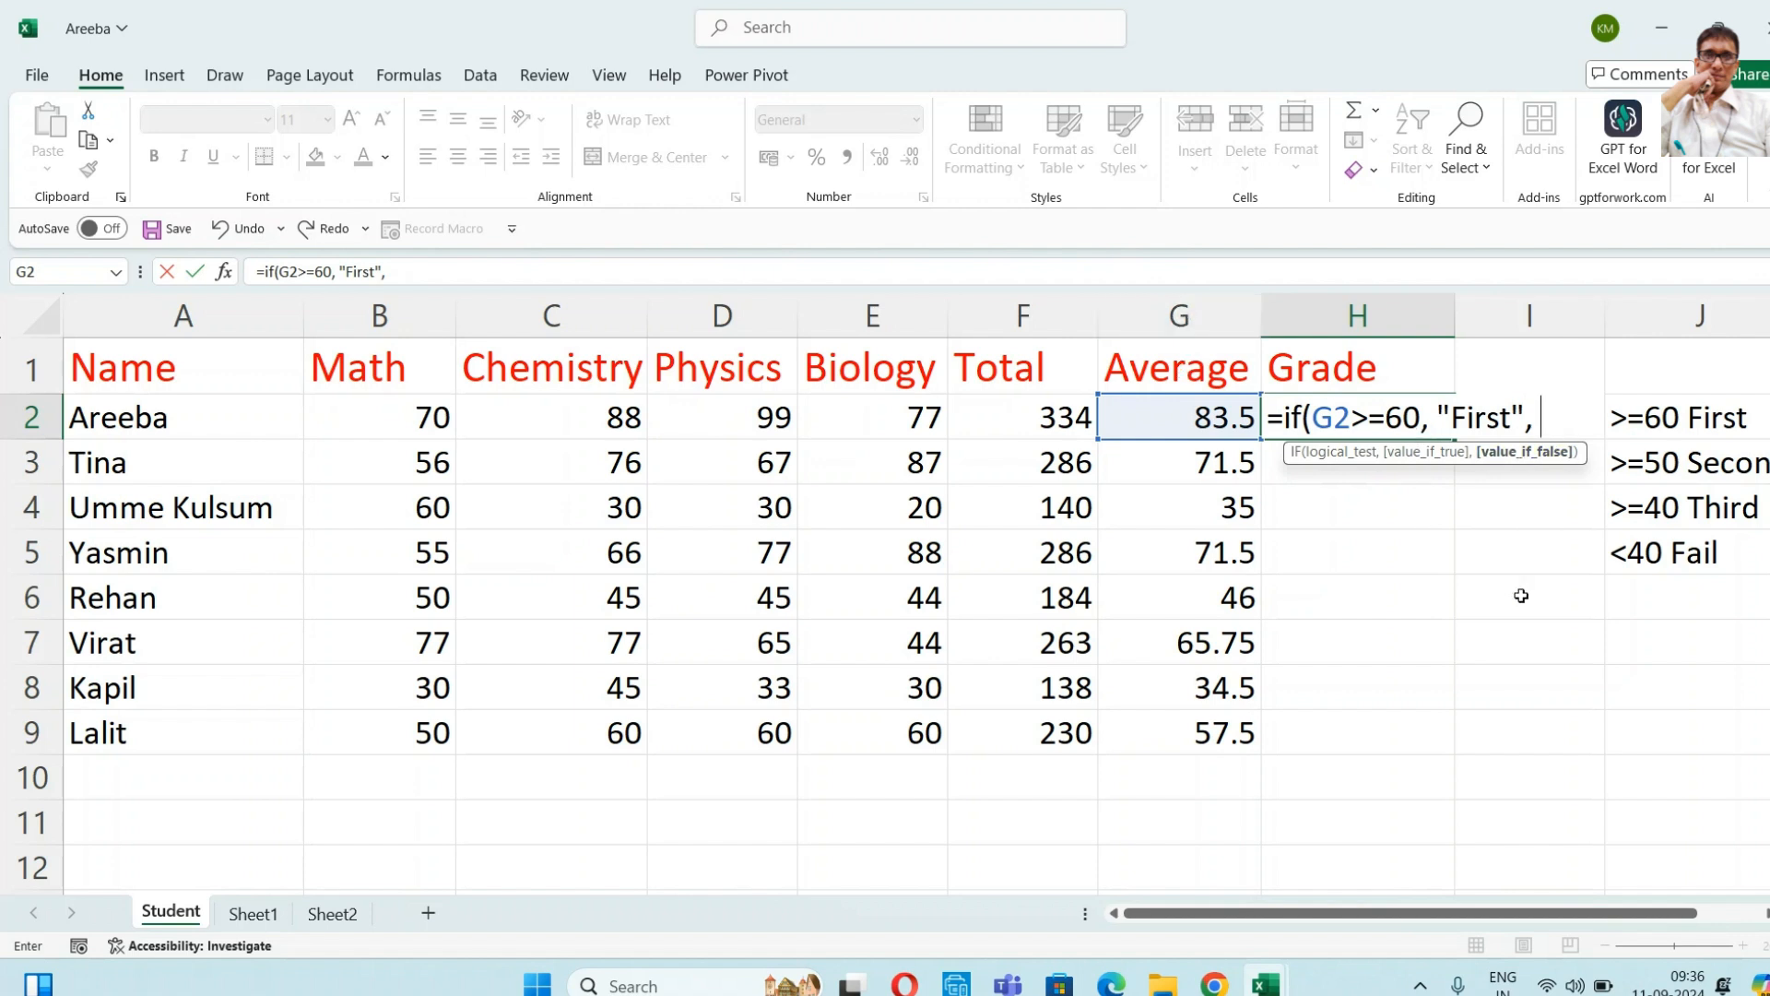
- Nest a second IF in the H2 formula that tests G2>=50 and returns "Second"
{"action": "scroll", "coordinate": [1502, 706], "scroll_direction": "right", "scroll_amount": 2}
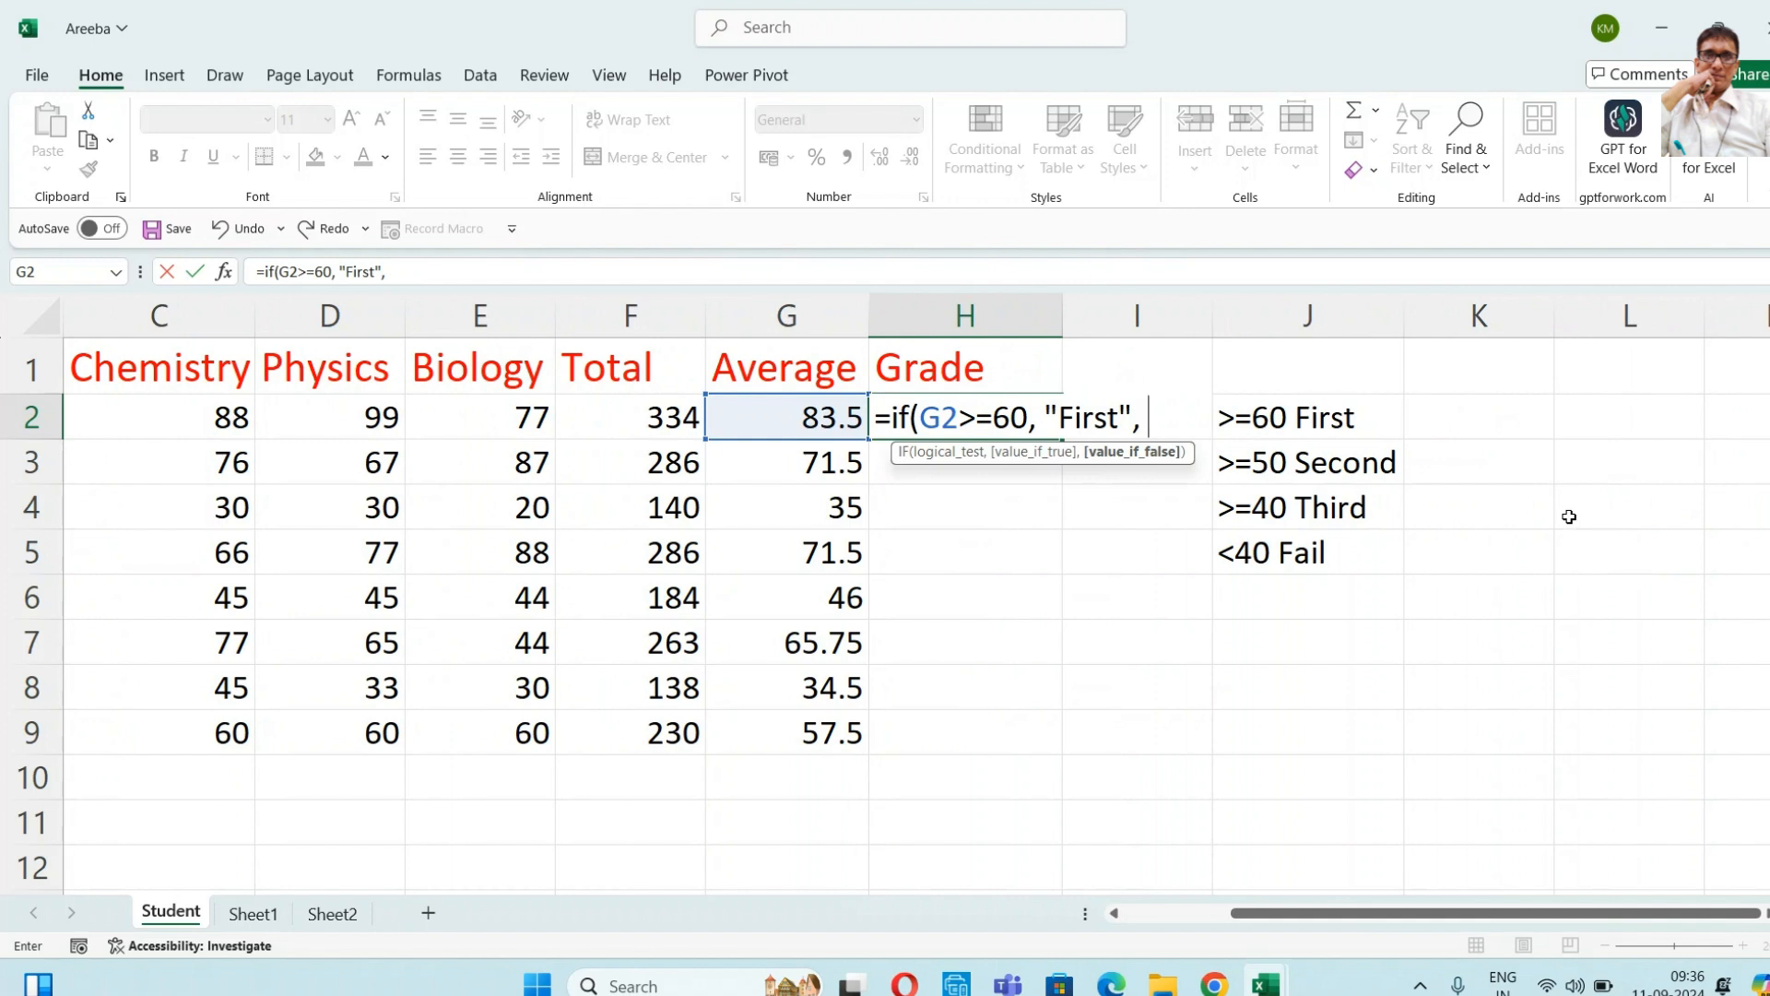
{"action": "type", "text": "if"}
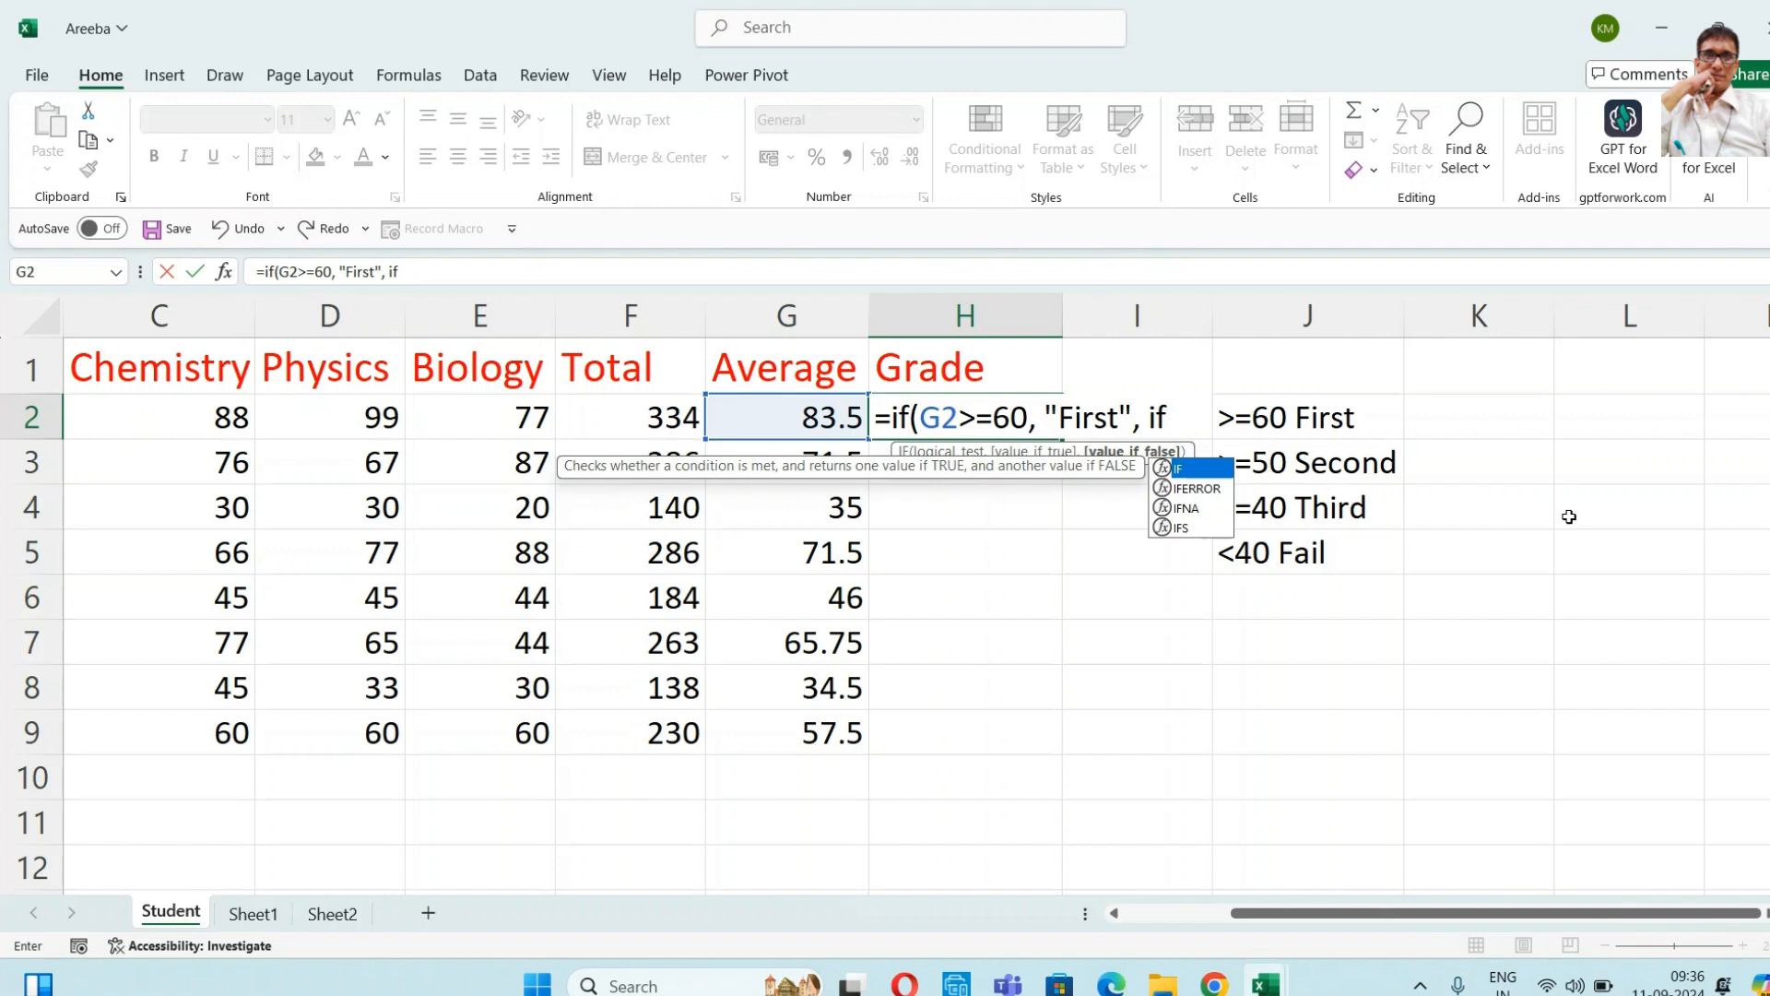
{"action": "type", "text": "("}
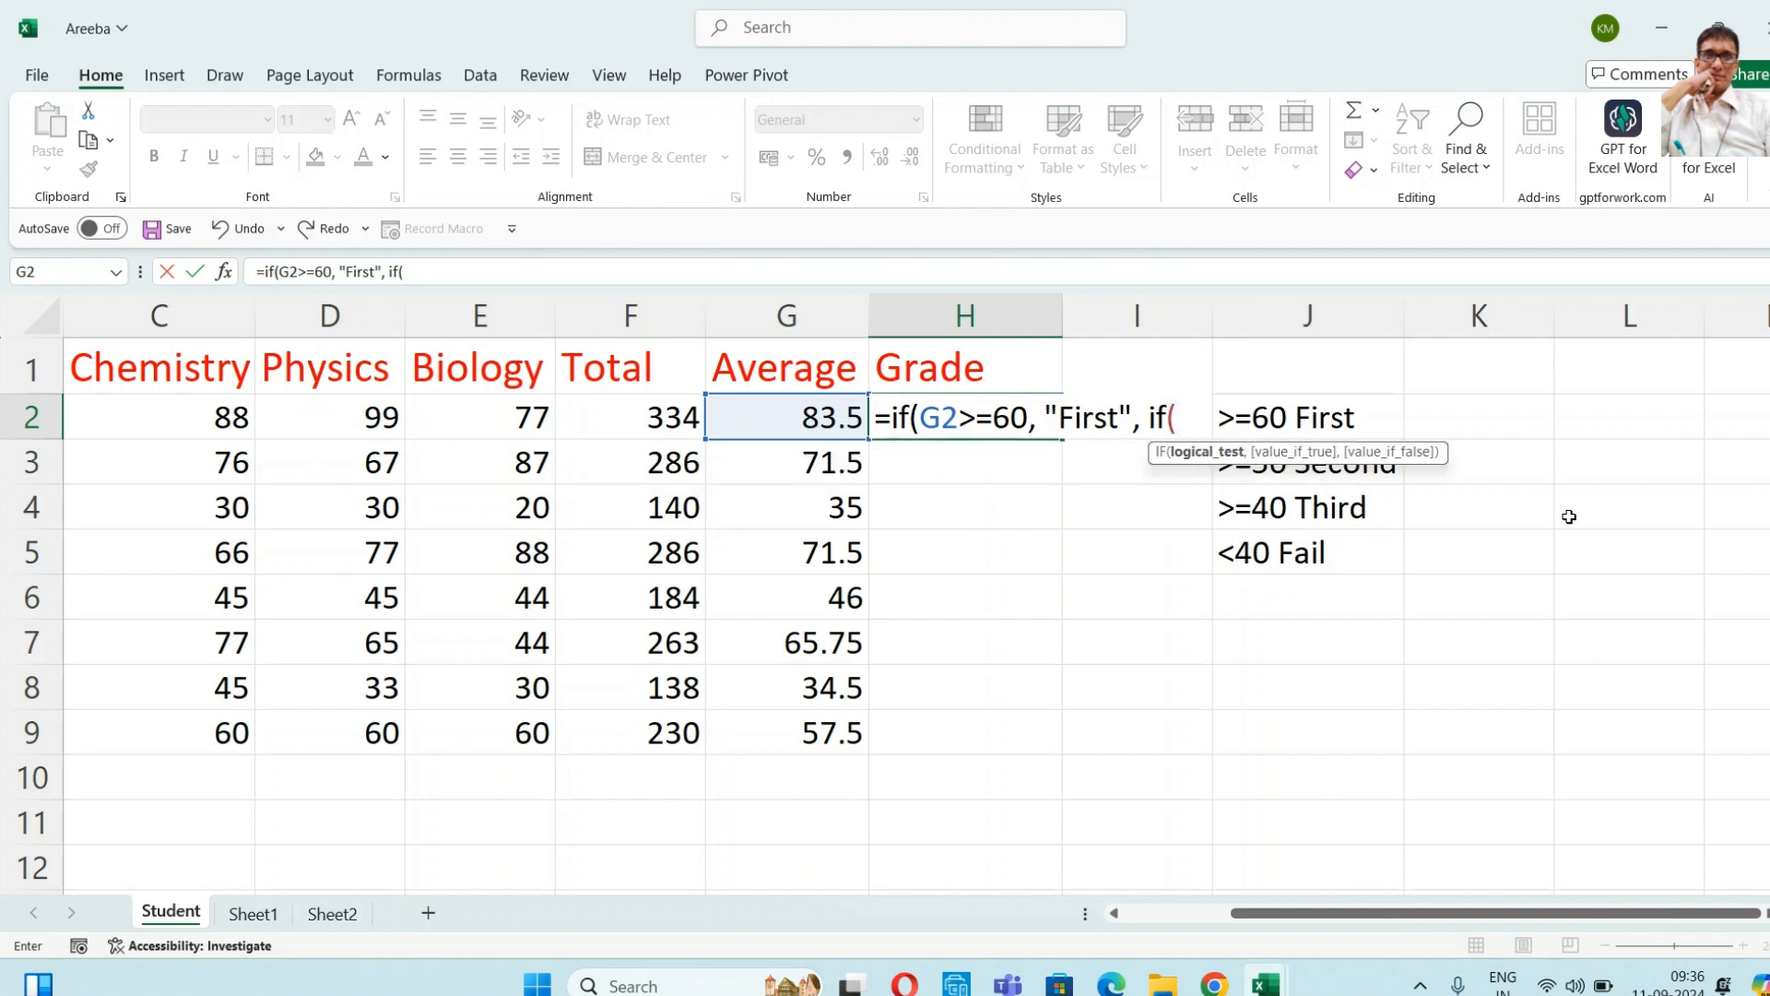
{"action": "left_click", "coordinate": [798, 415]}
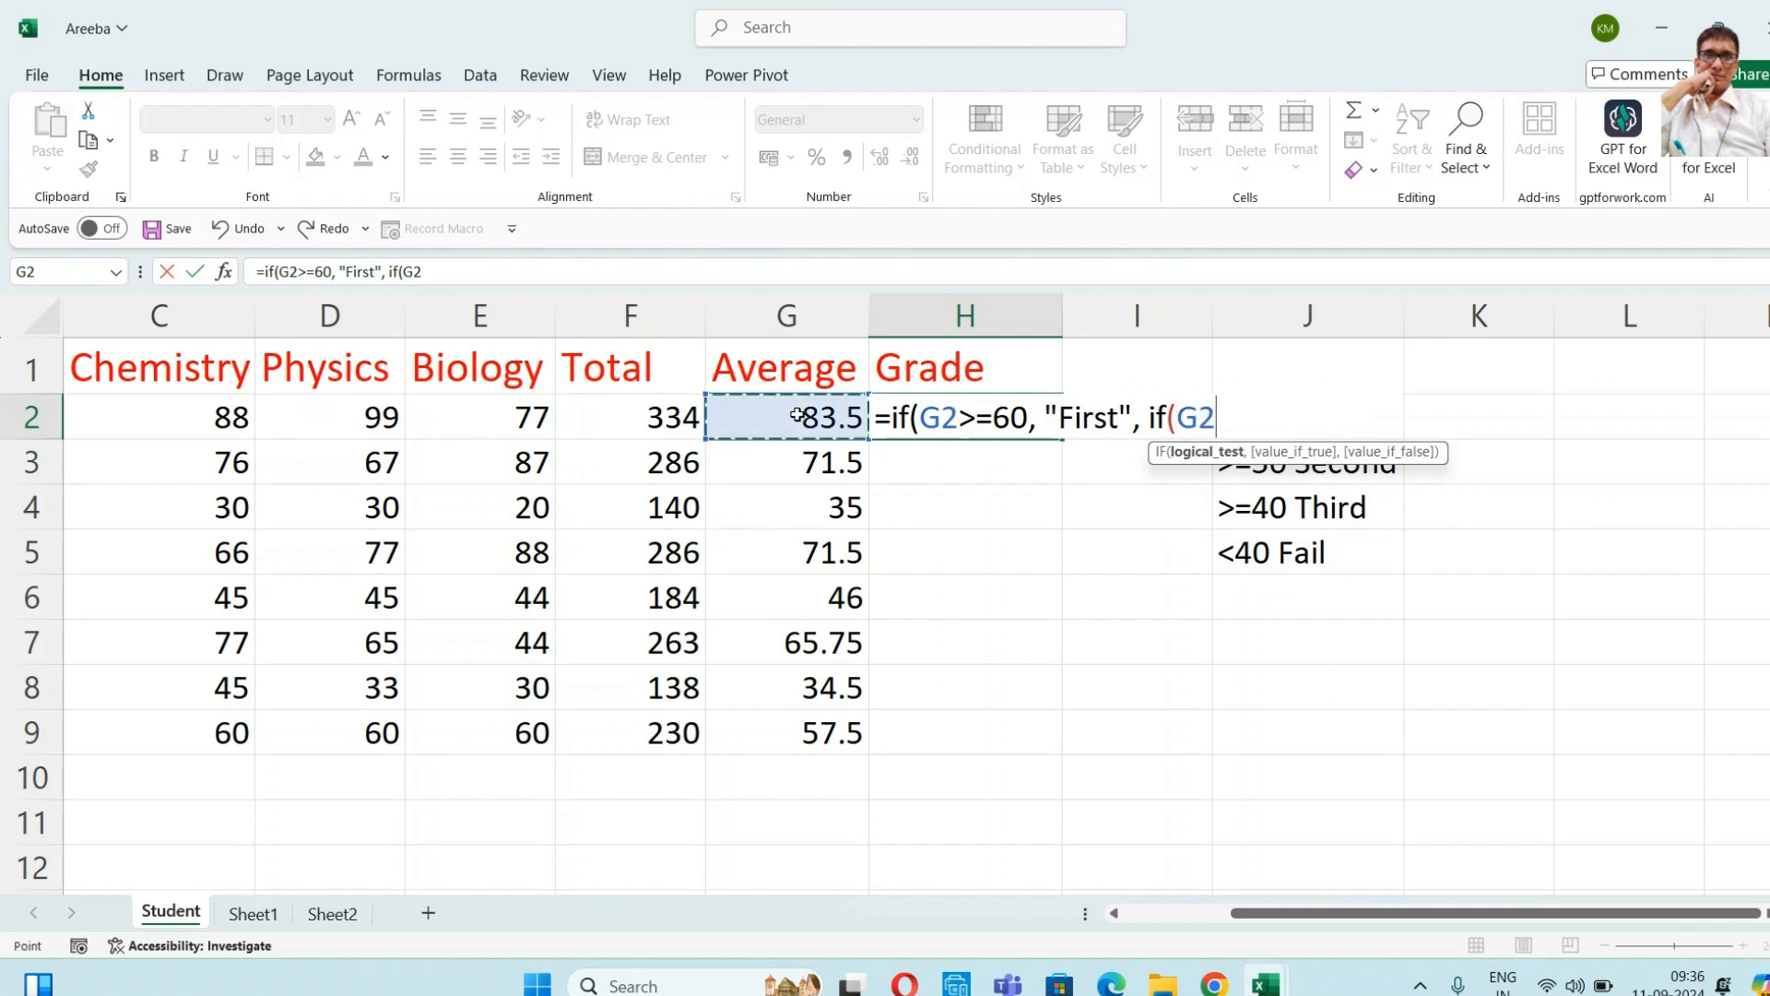
{"action": "type", "text": ">=50, \"Se"}
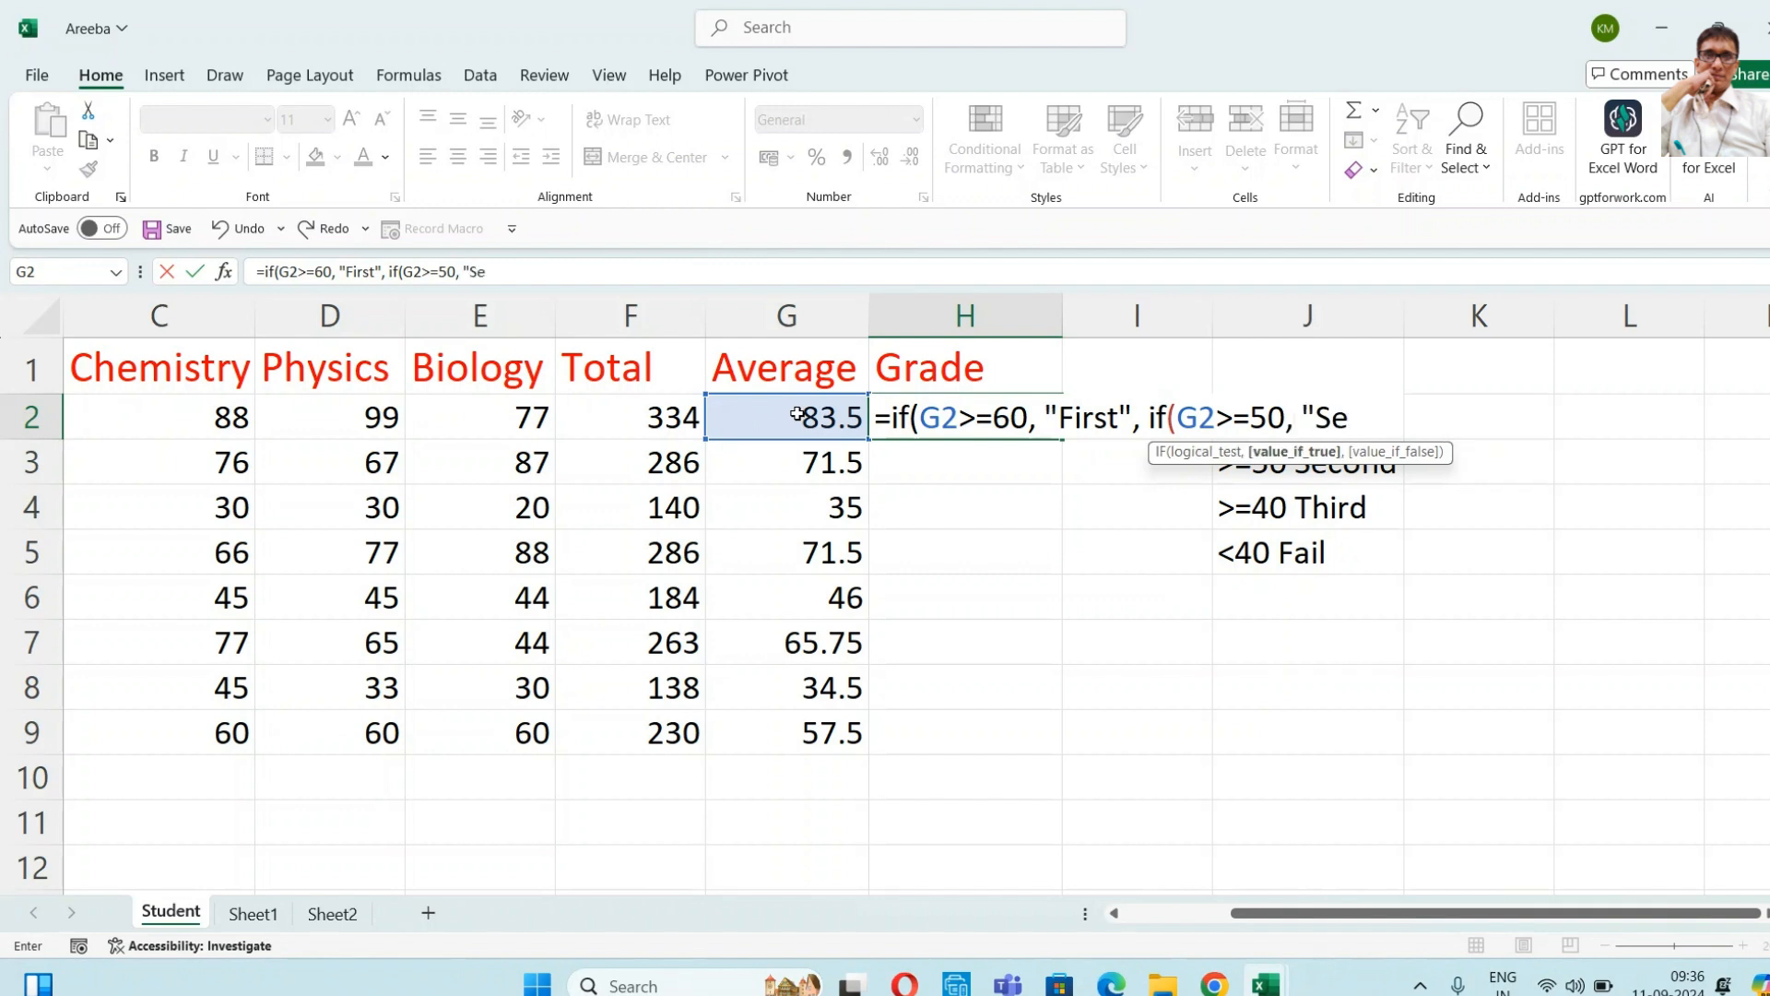
{"action": "type", "text": "cond\", "}
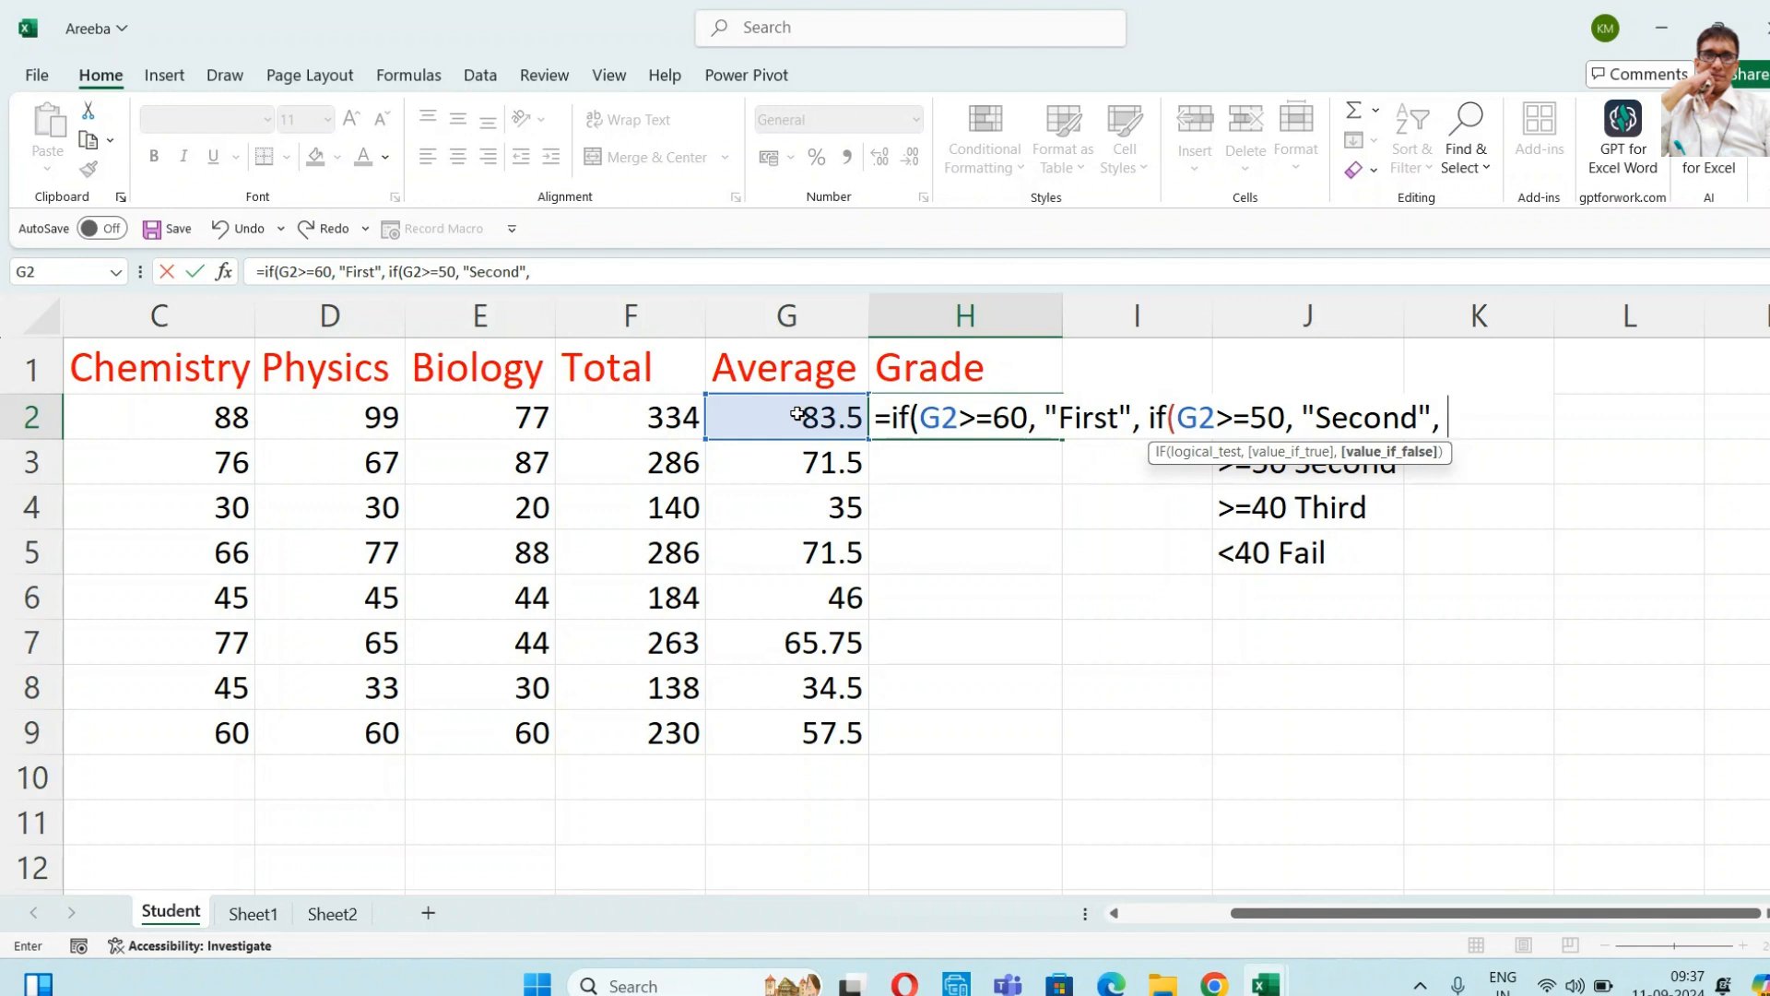
- Nest a third IF in the H2 formula that tests G2>=40 and returns "Third"
{"action": "type", "text": "if("}
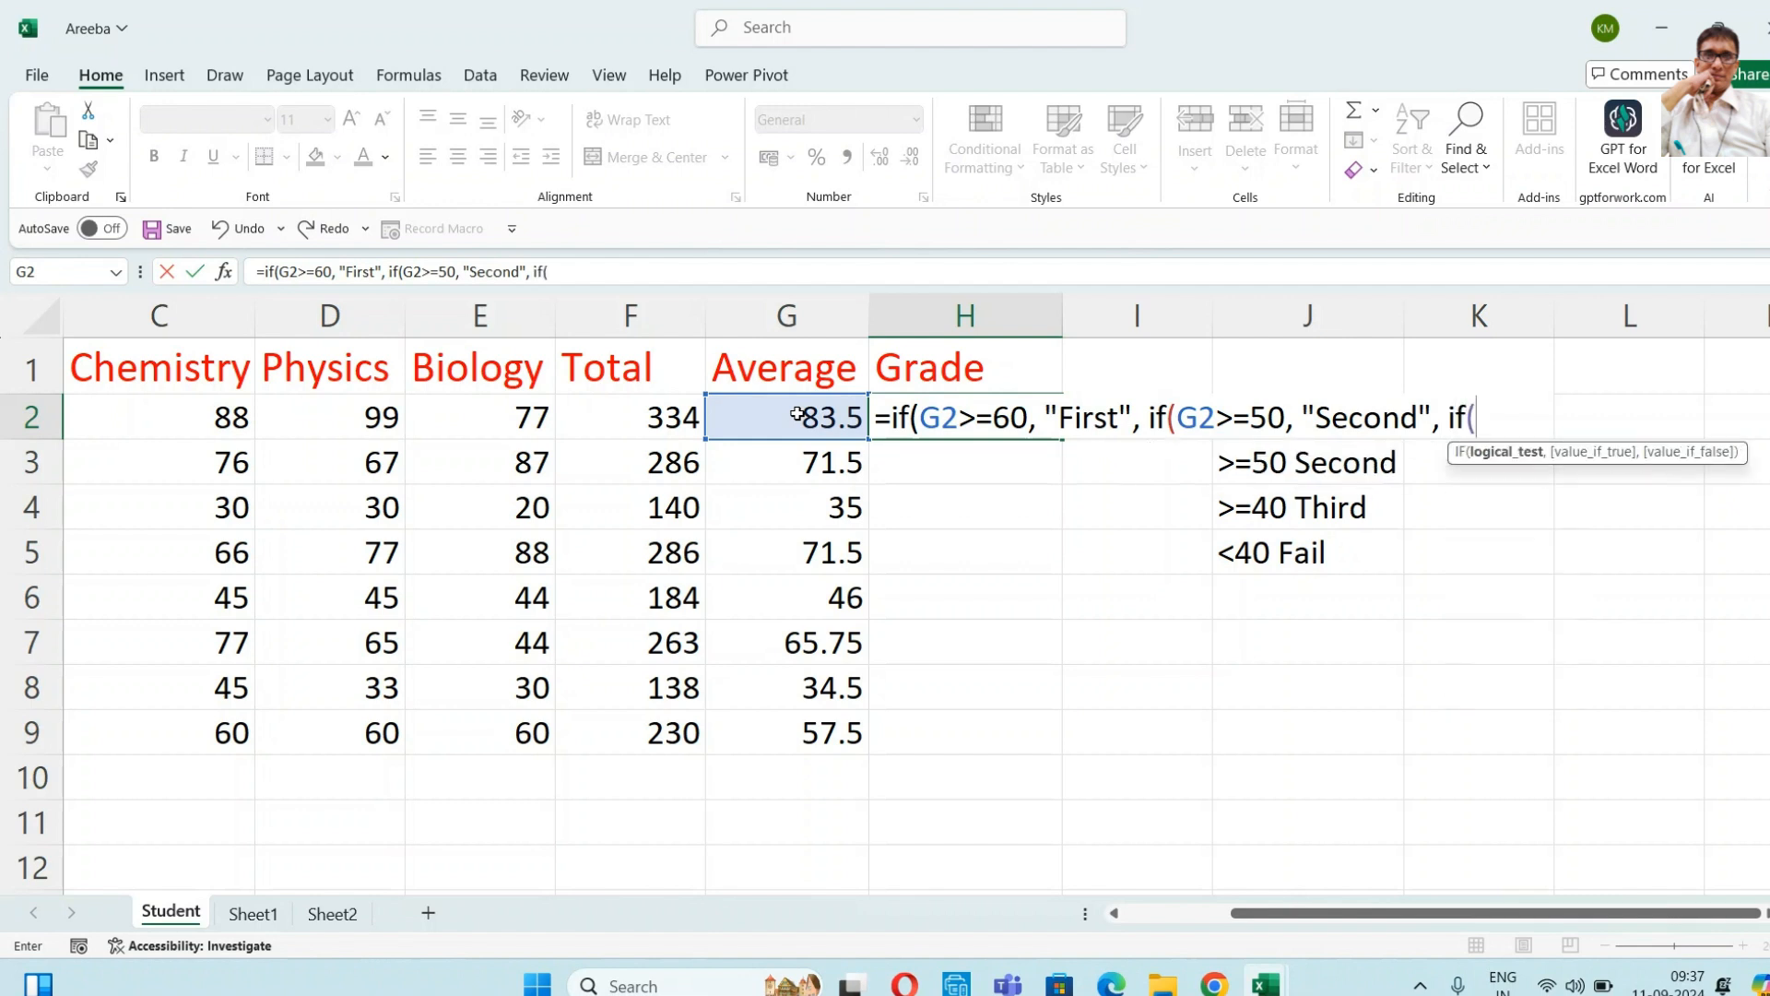
{"action": "left_click", "coordinate": [794, 416]}
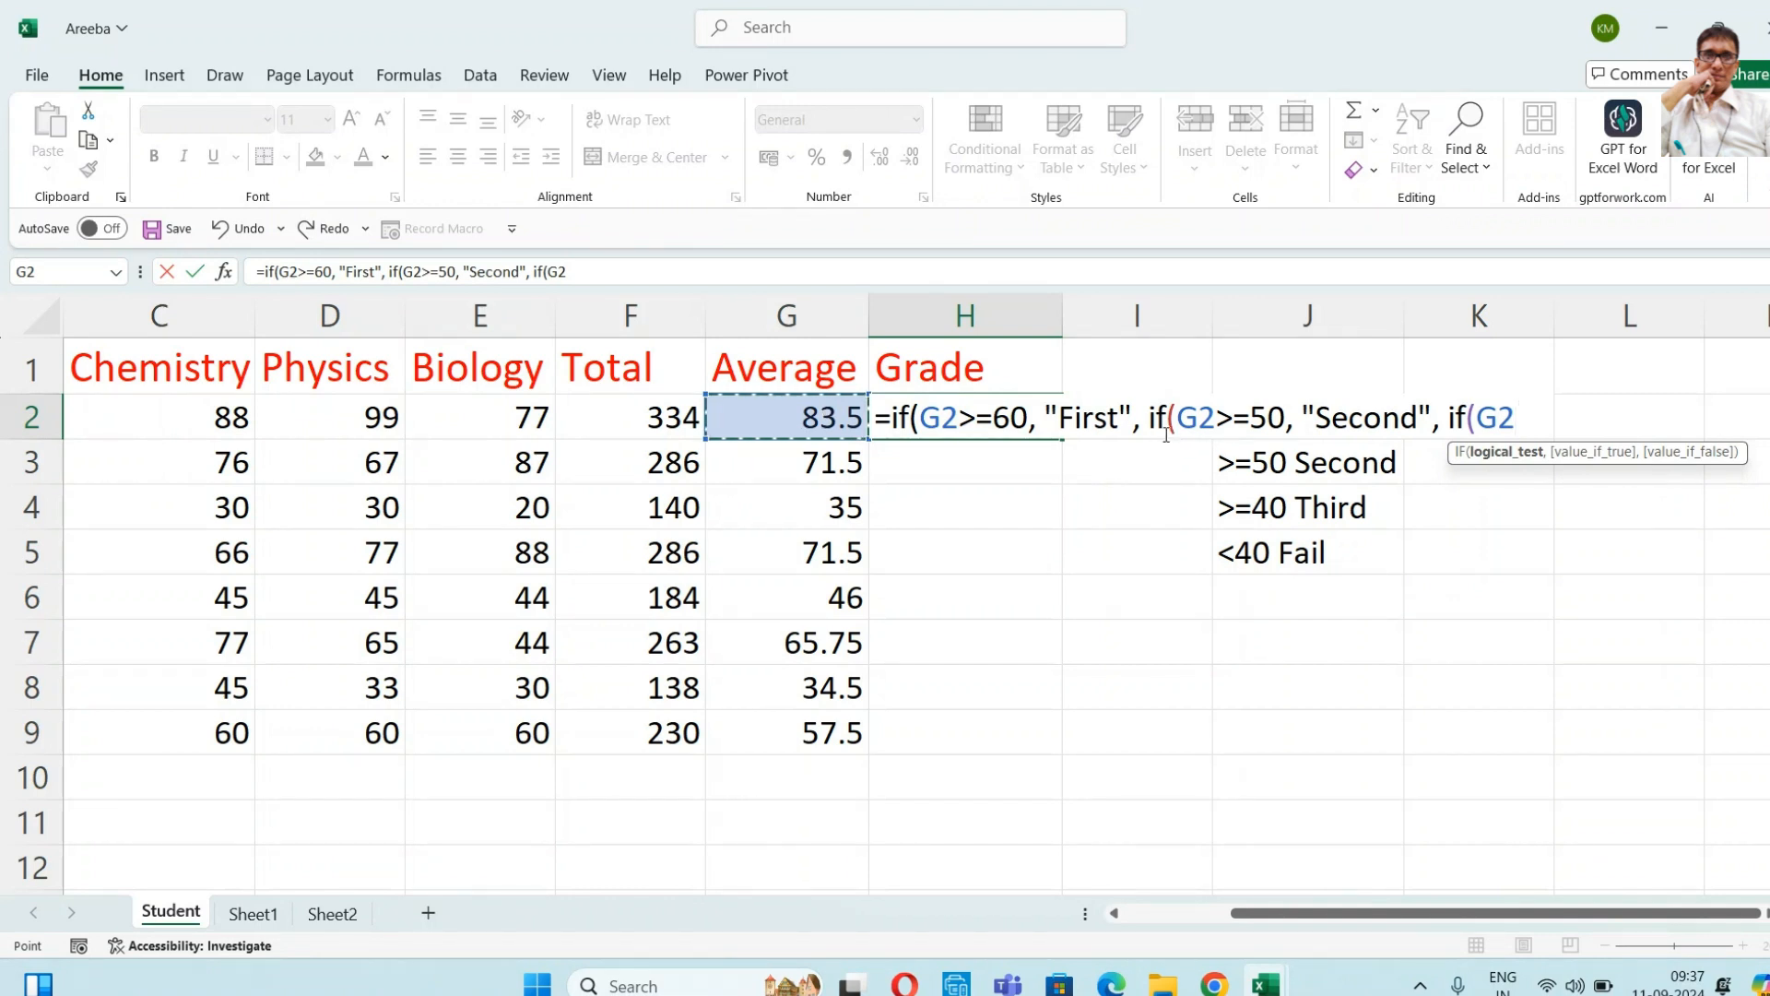
{"action": "type", "text": ">="}
{"action": "type", "text": "40"}
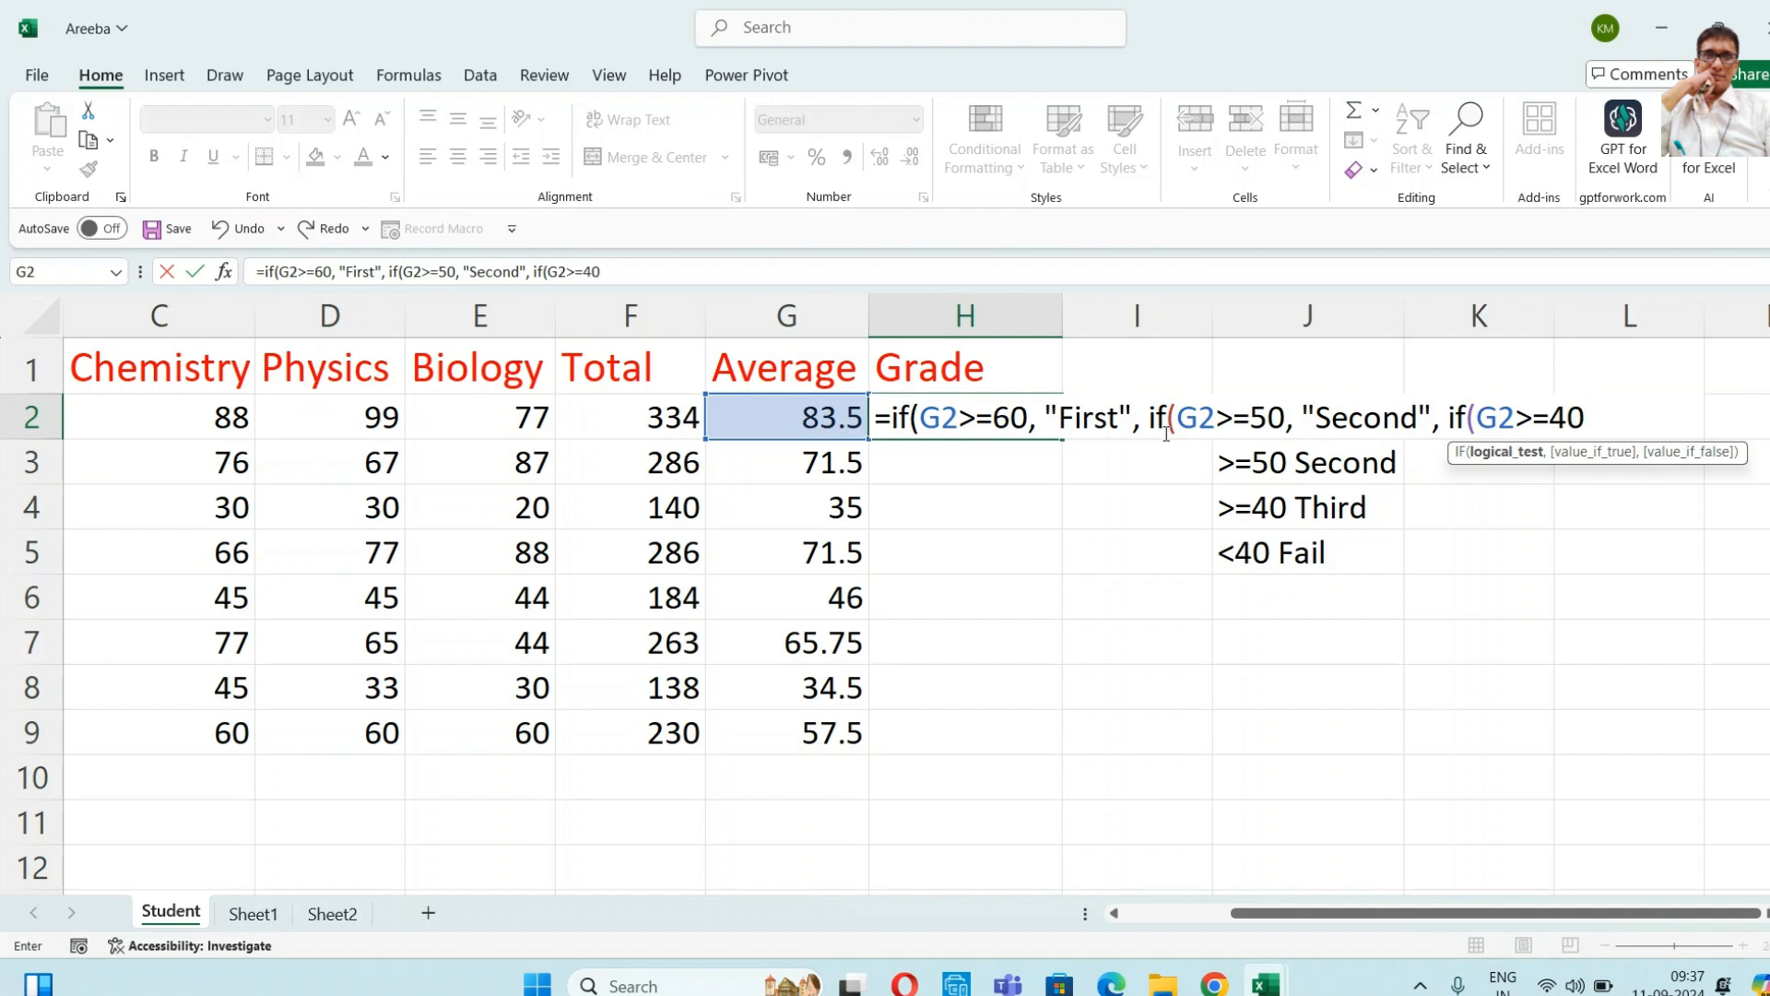
{"action": "type", "text": ", \"Third"}
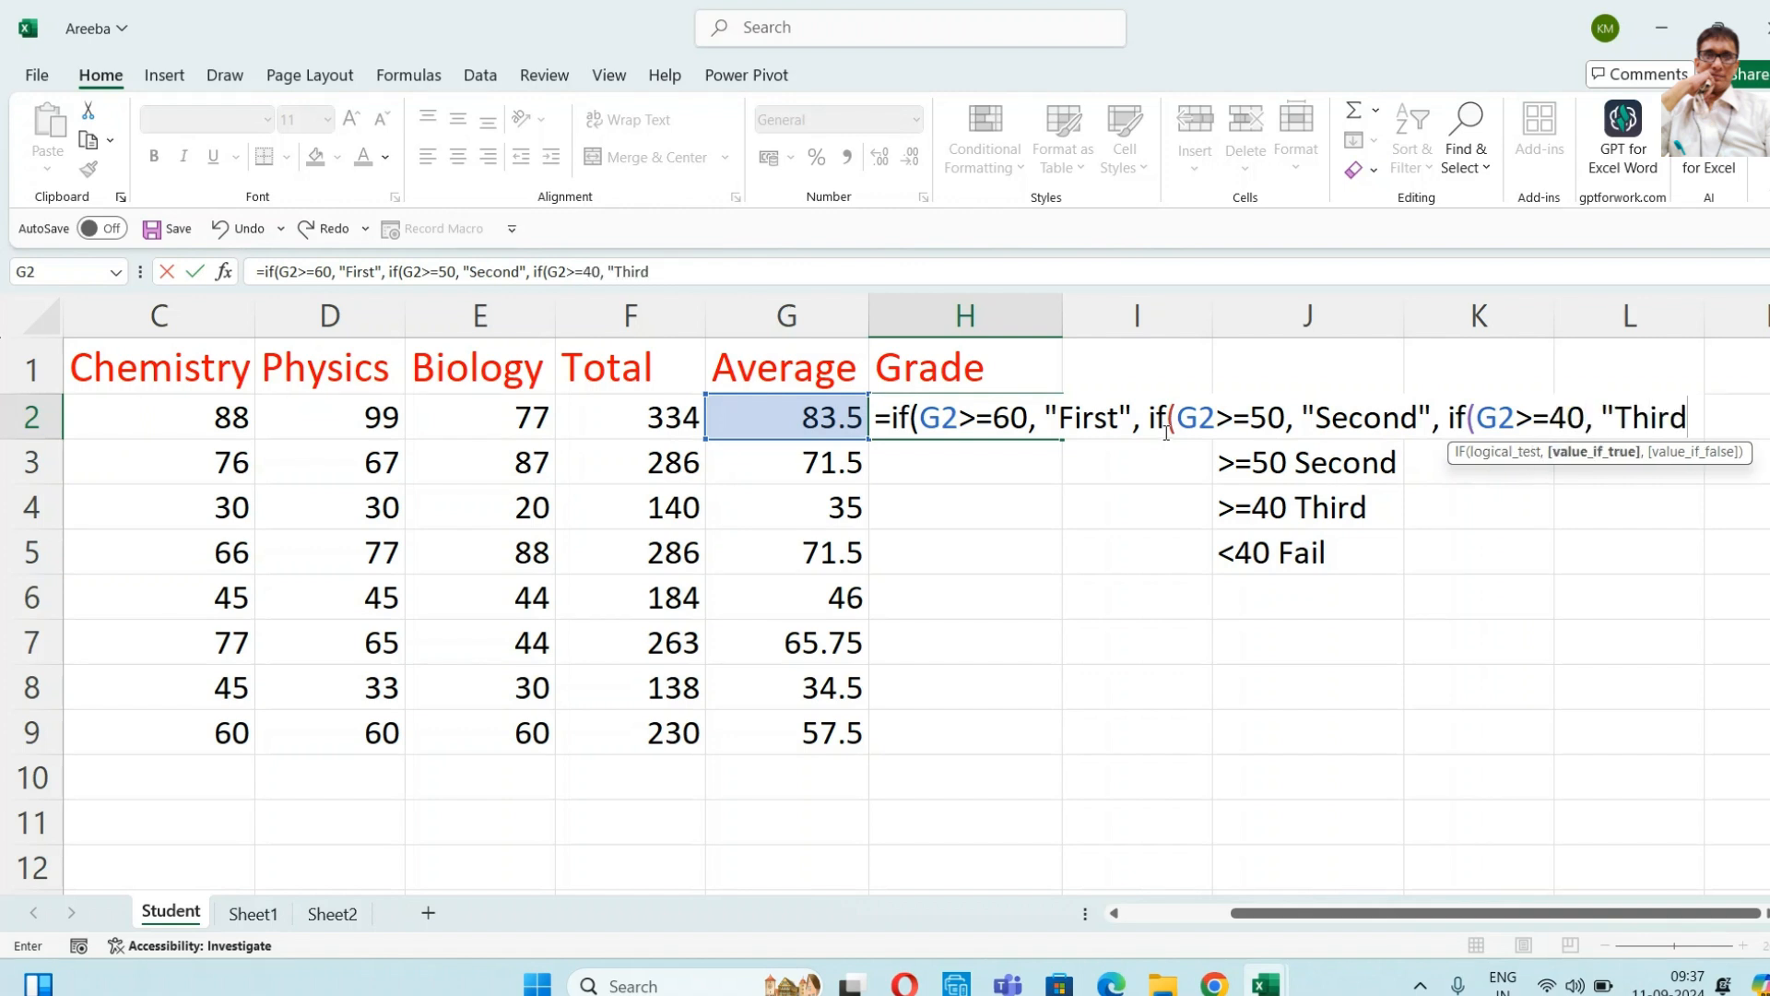
{"action": "type", "text": "\","}
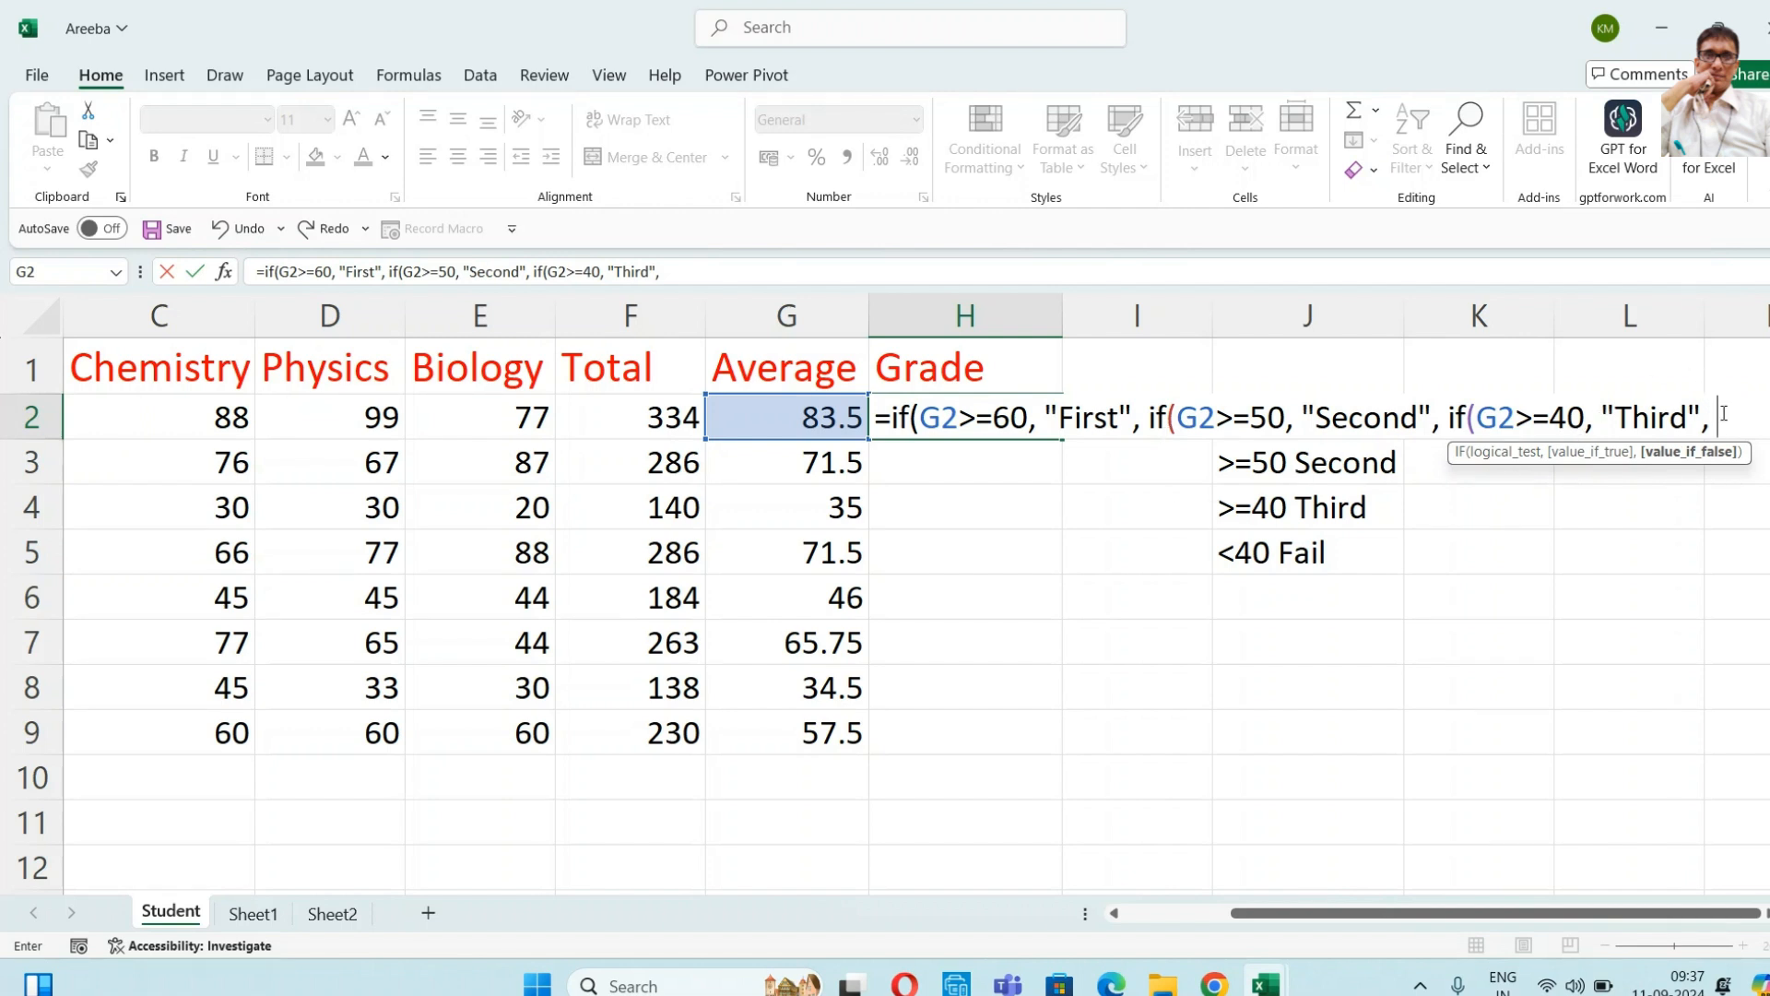
- Complete the H2 formula with "Fail" as the final false value, closing all three IFs, and fill it down to H9
{"action": "type", "text": "\"Fail"}
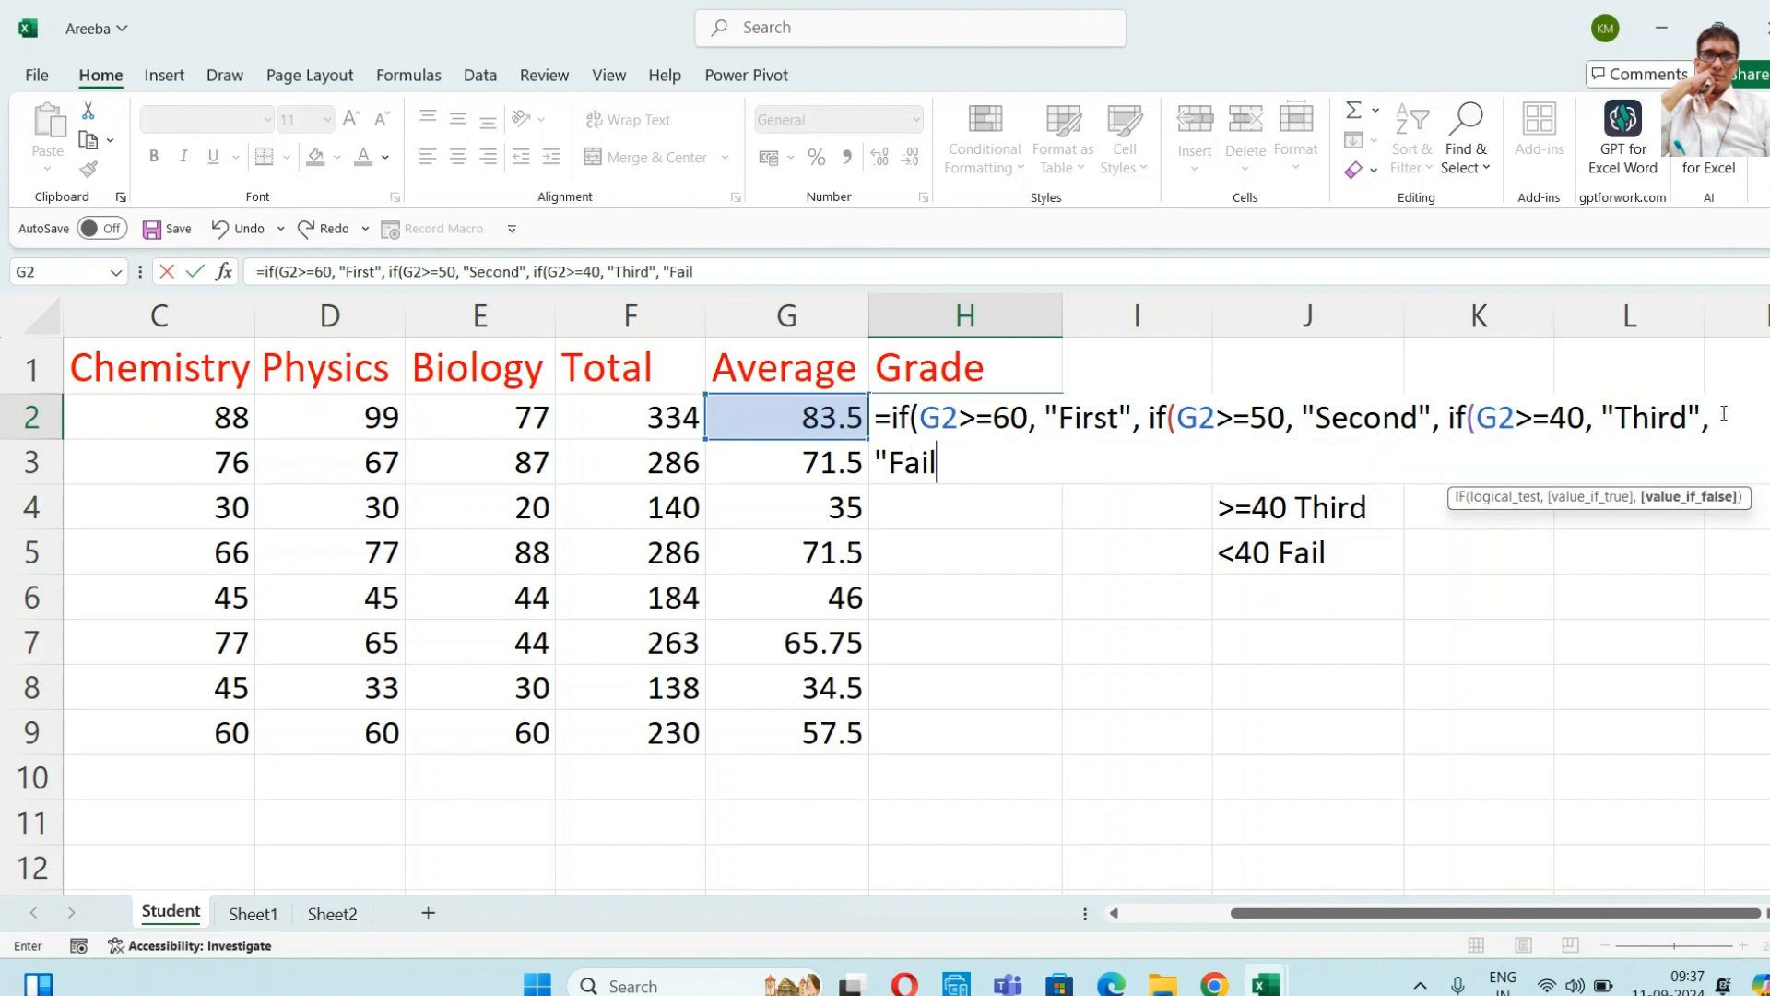
{"action": "type", "text": "\""}
{"action": "type", "text": ")))"}
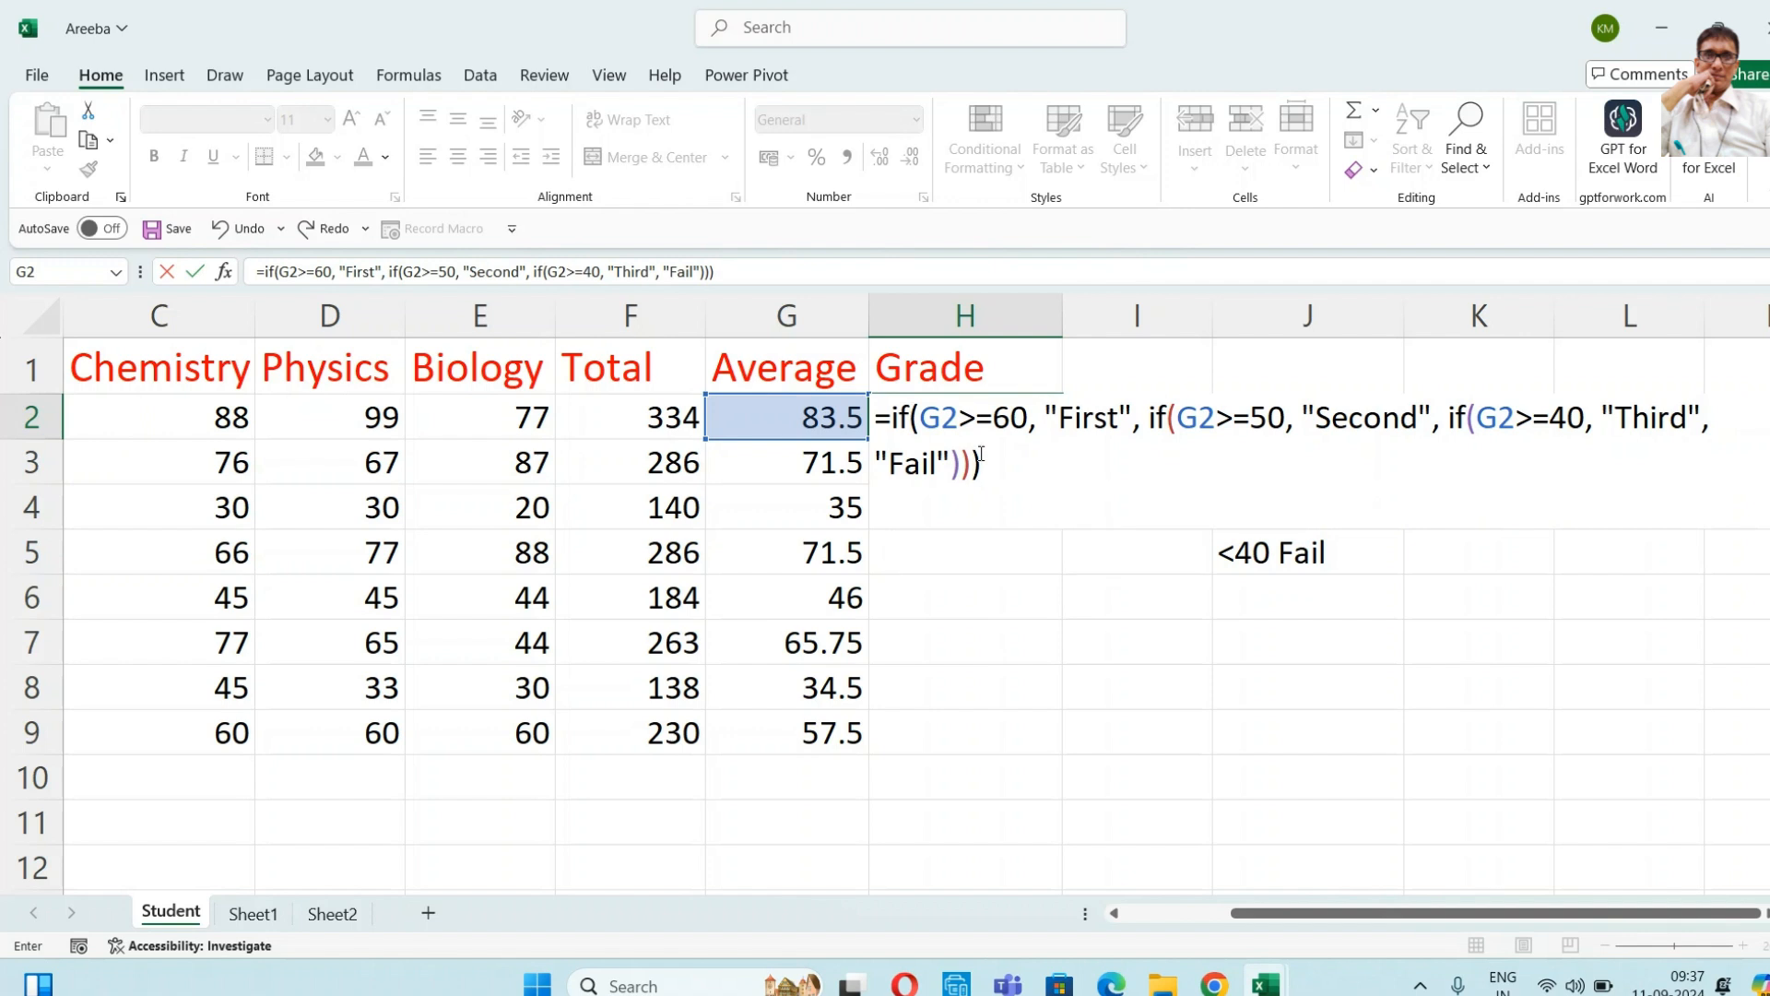
{"action": "key", "text": "Return"}
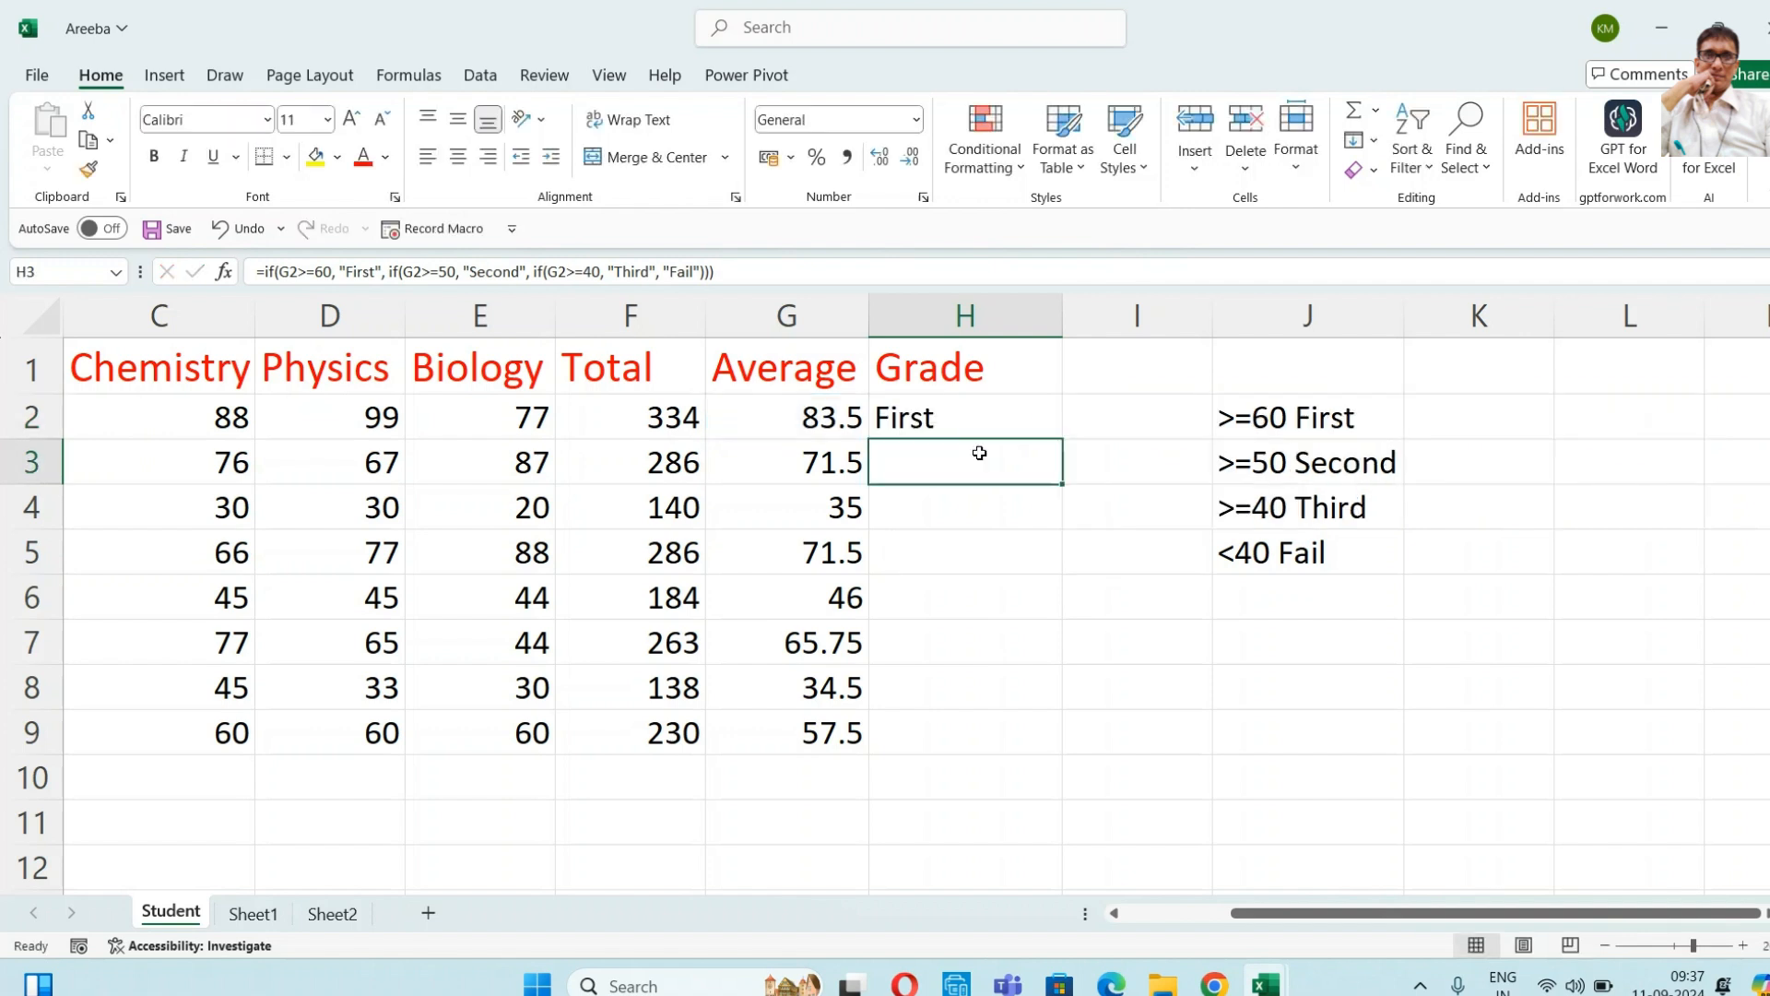
{"action": "left_click", "coordinate": [991, 416]}
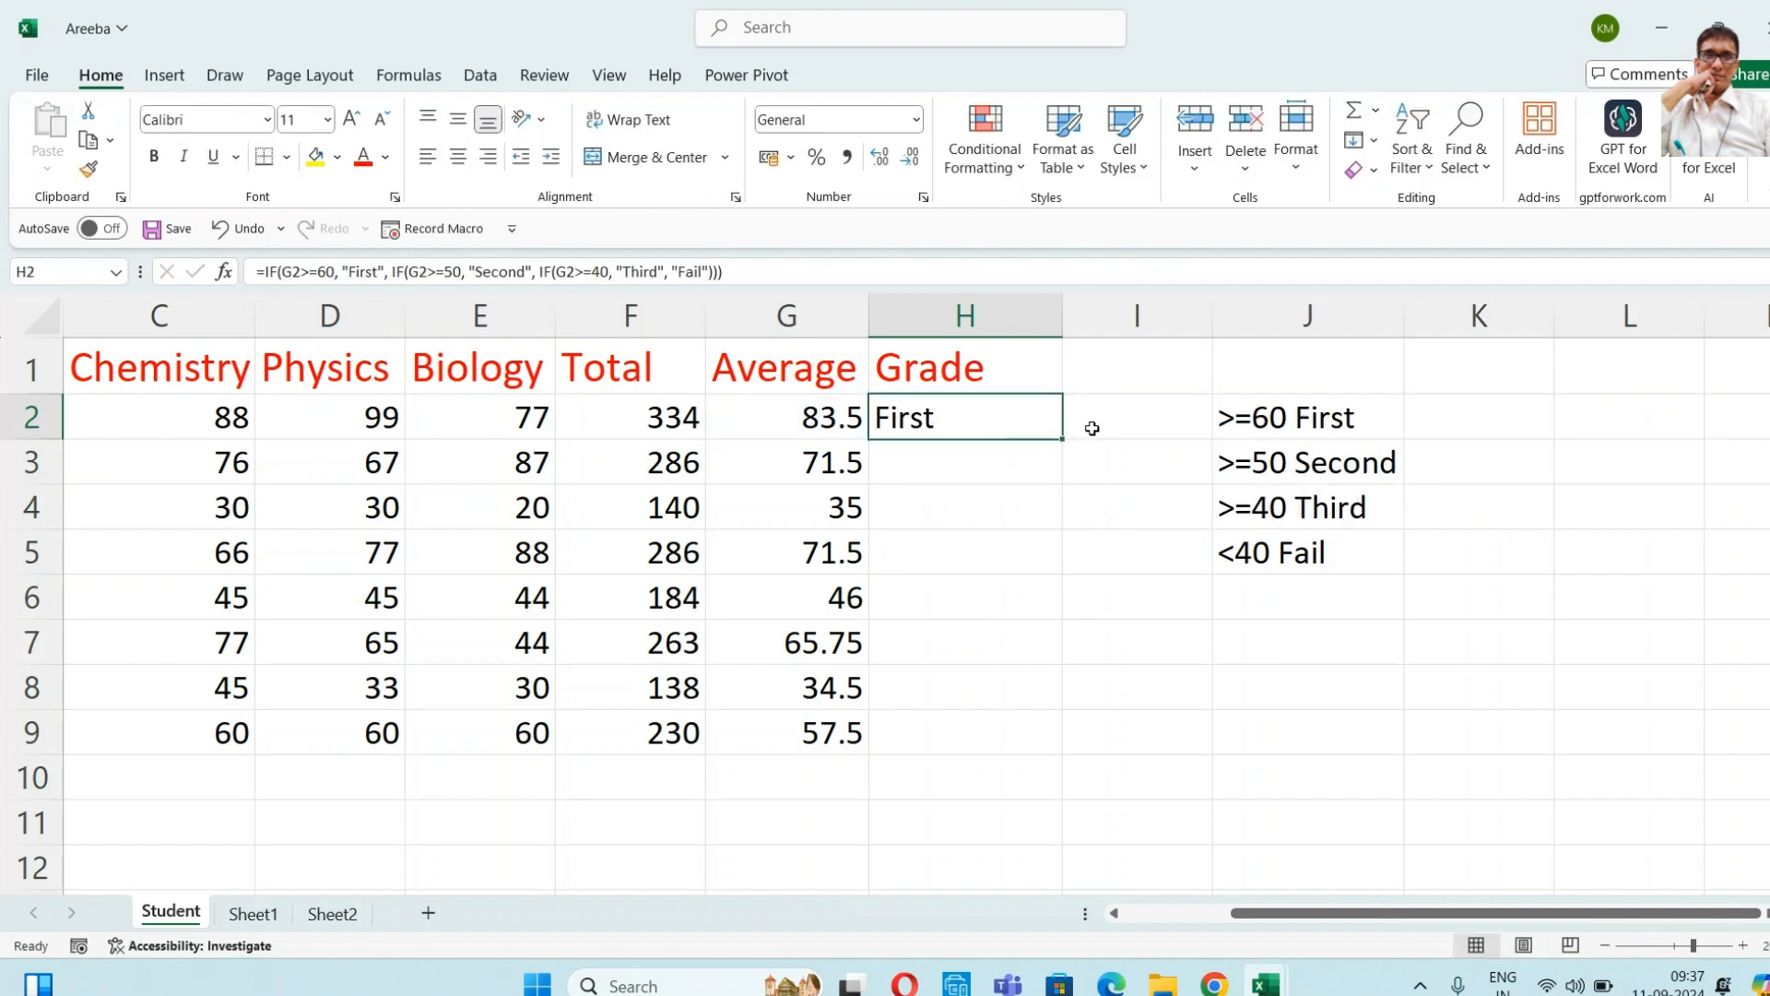
{"action": "left_click_drag", "start_coordinate": [1062, 439], "coordinate": [1042, 739]}
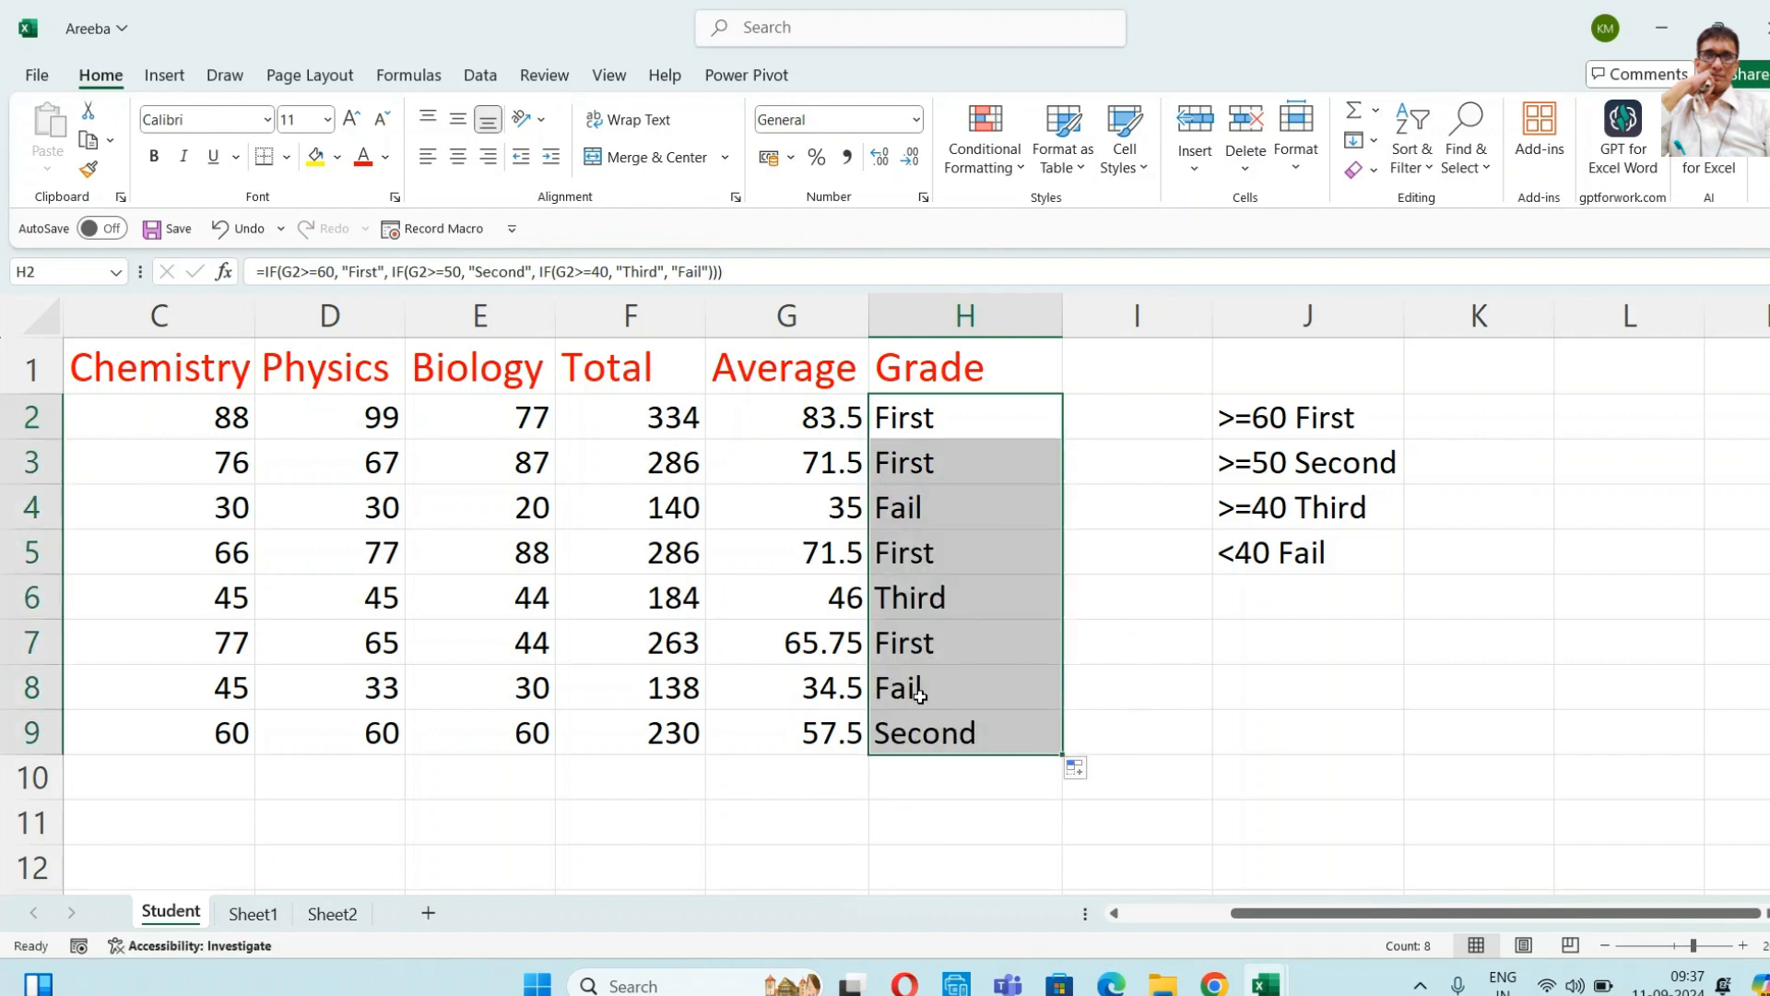
- Clear the grade formulas from H2:H9
{"action": "left_click", "coordinate": [1139, 407]}
{"action": "left_click", "coordinate": [901, 405]}
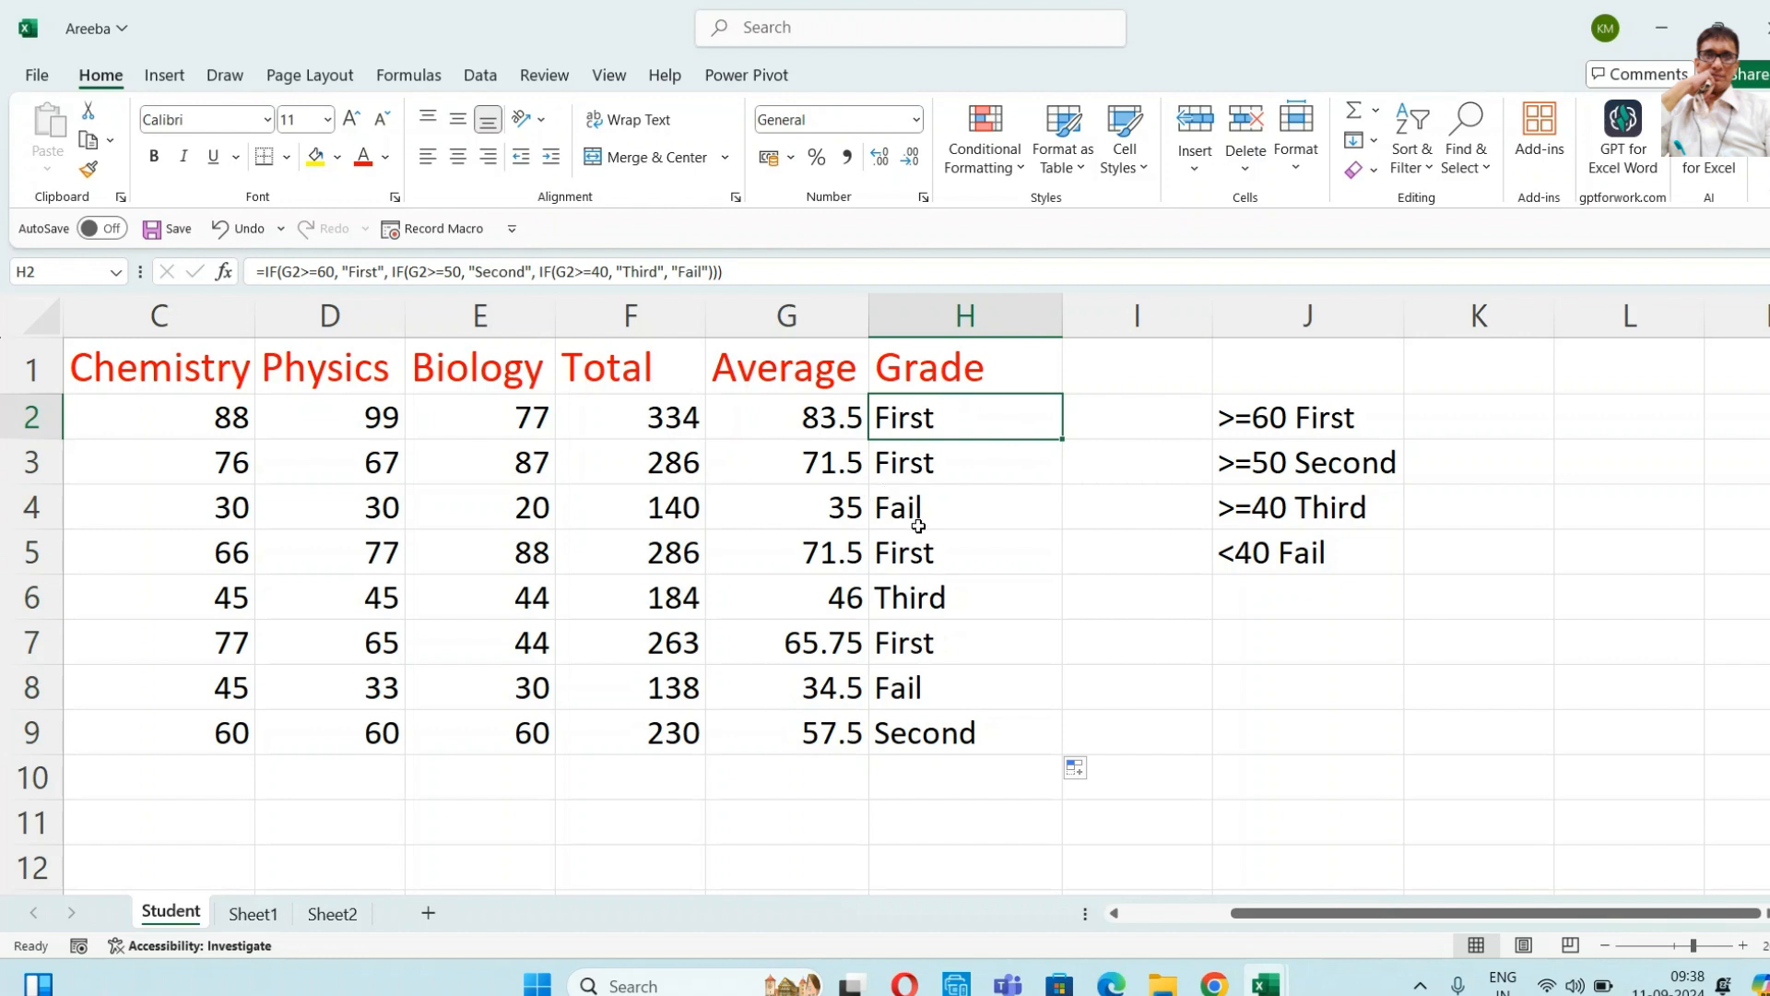
{"action": "left_click_drag", "start_coordinate": [932, 423], "coordinate": [940, 728]}
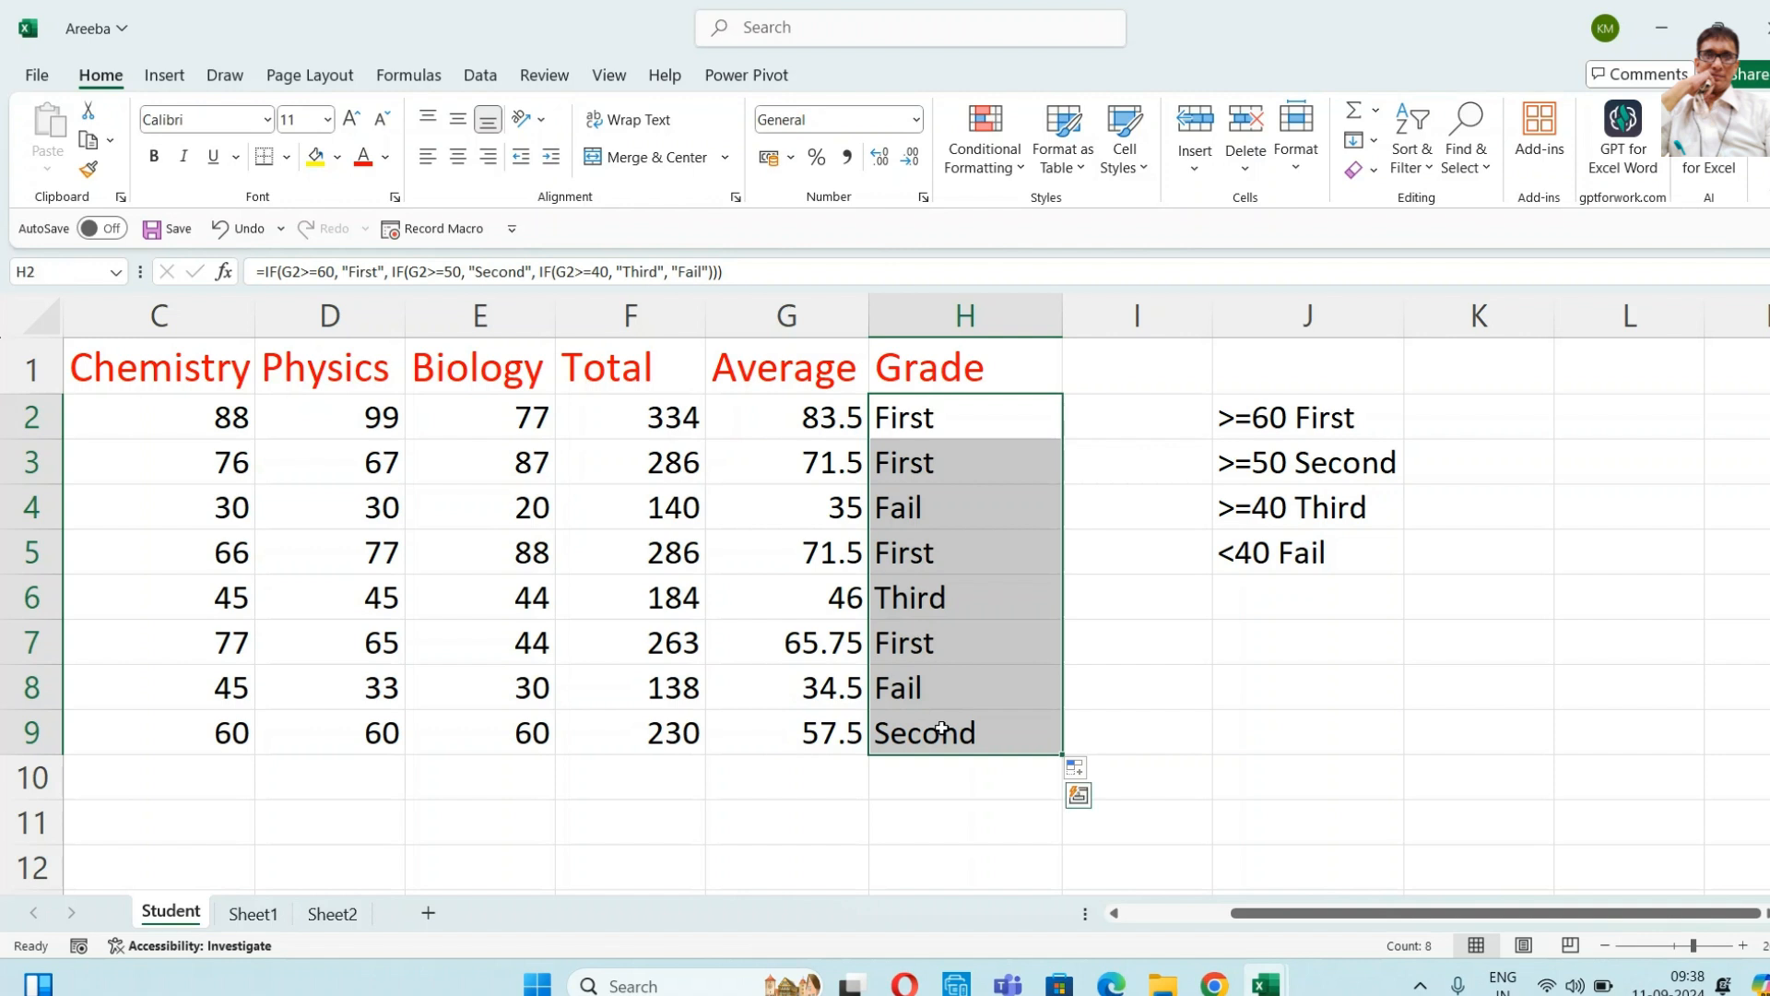
{"action": "key", "text": "Delete"}
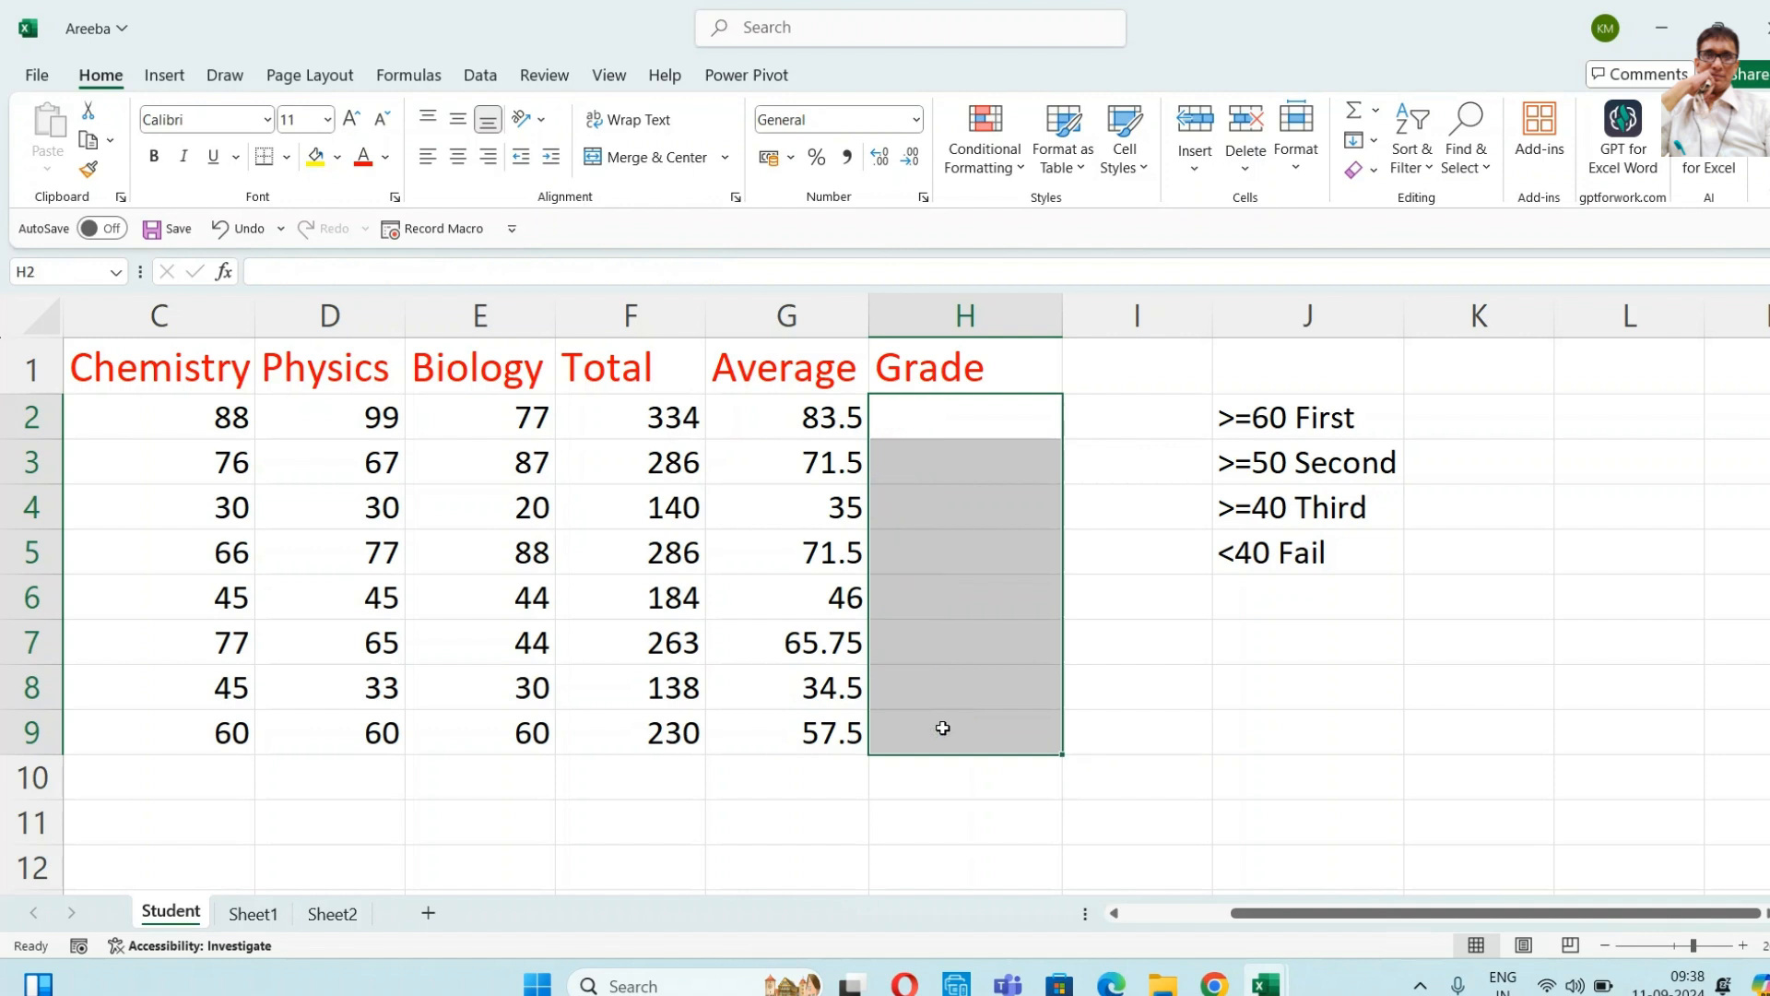
- Start a formula in H2 with an IF that tests G2>=60 and returns "First"
{"action": "left_click", "coordinate": [932, 421]}
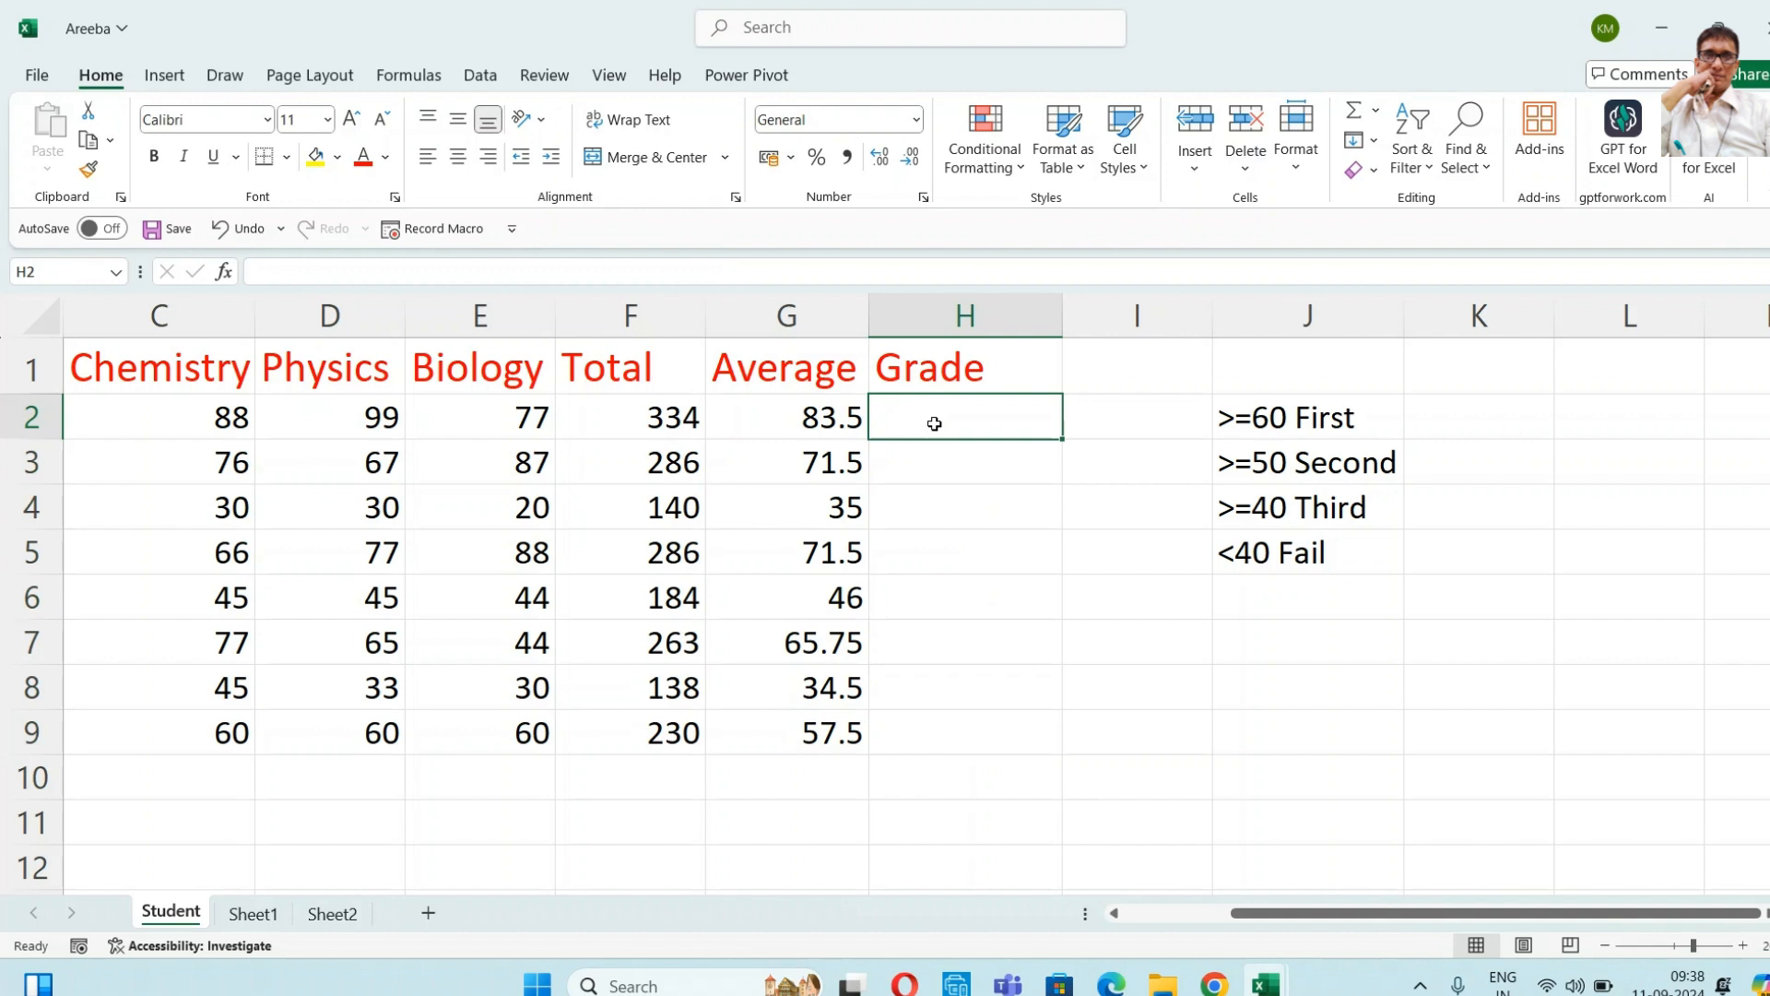
{"action": "type", "text": "="}
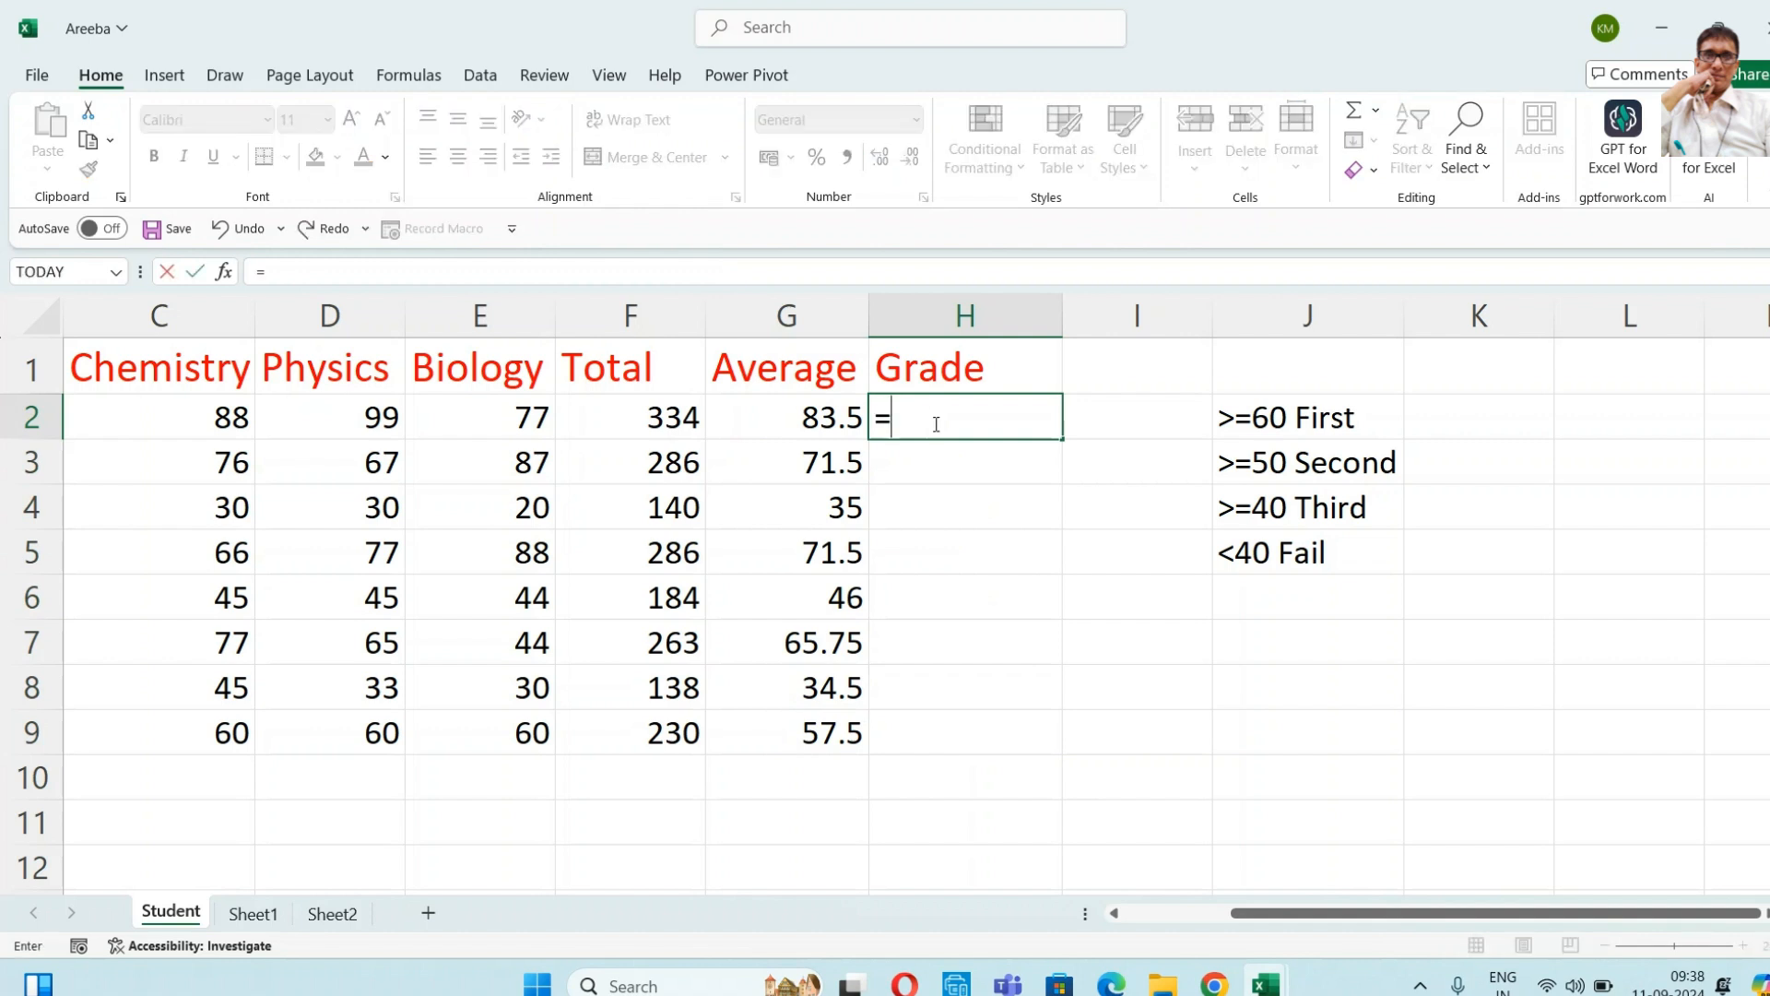
{"action": "type", "text": "if("}
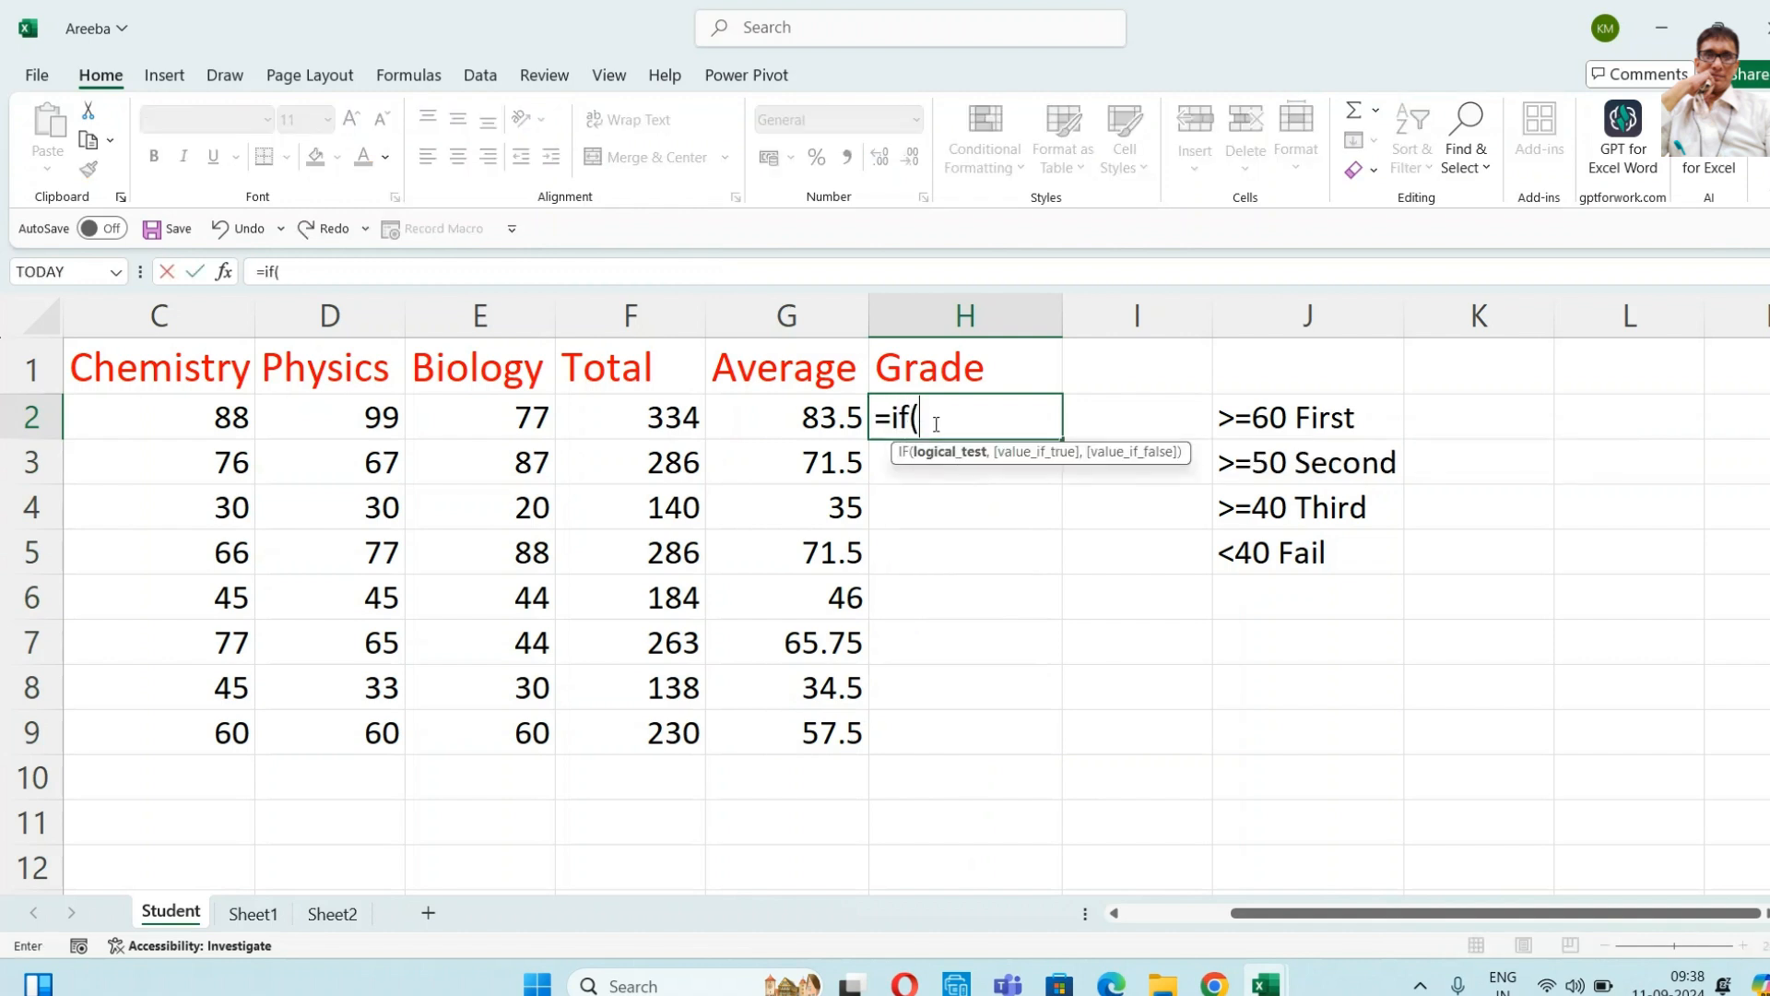
{"action": "left_click", "coordinate": [805, 414]}
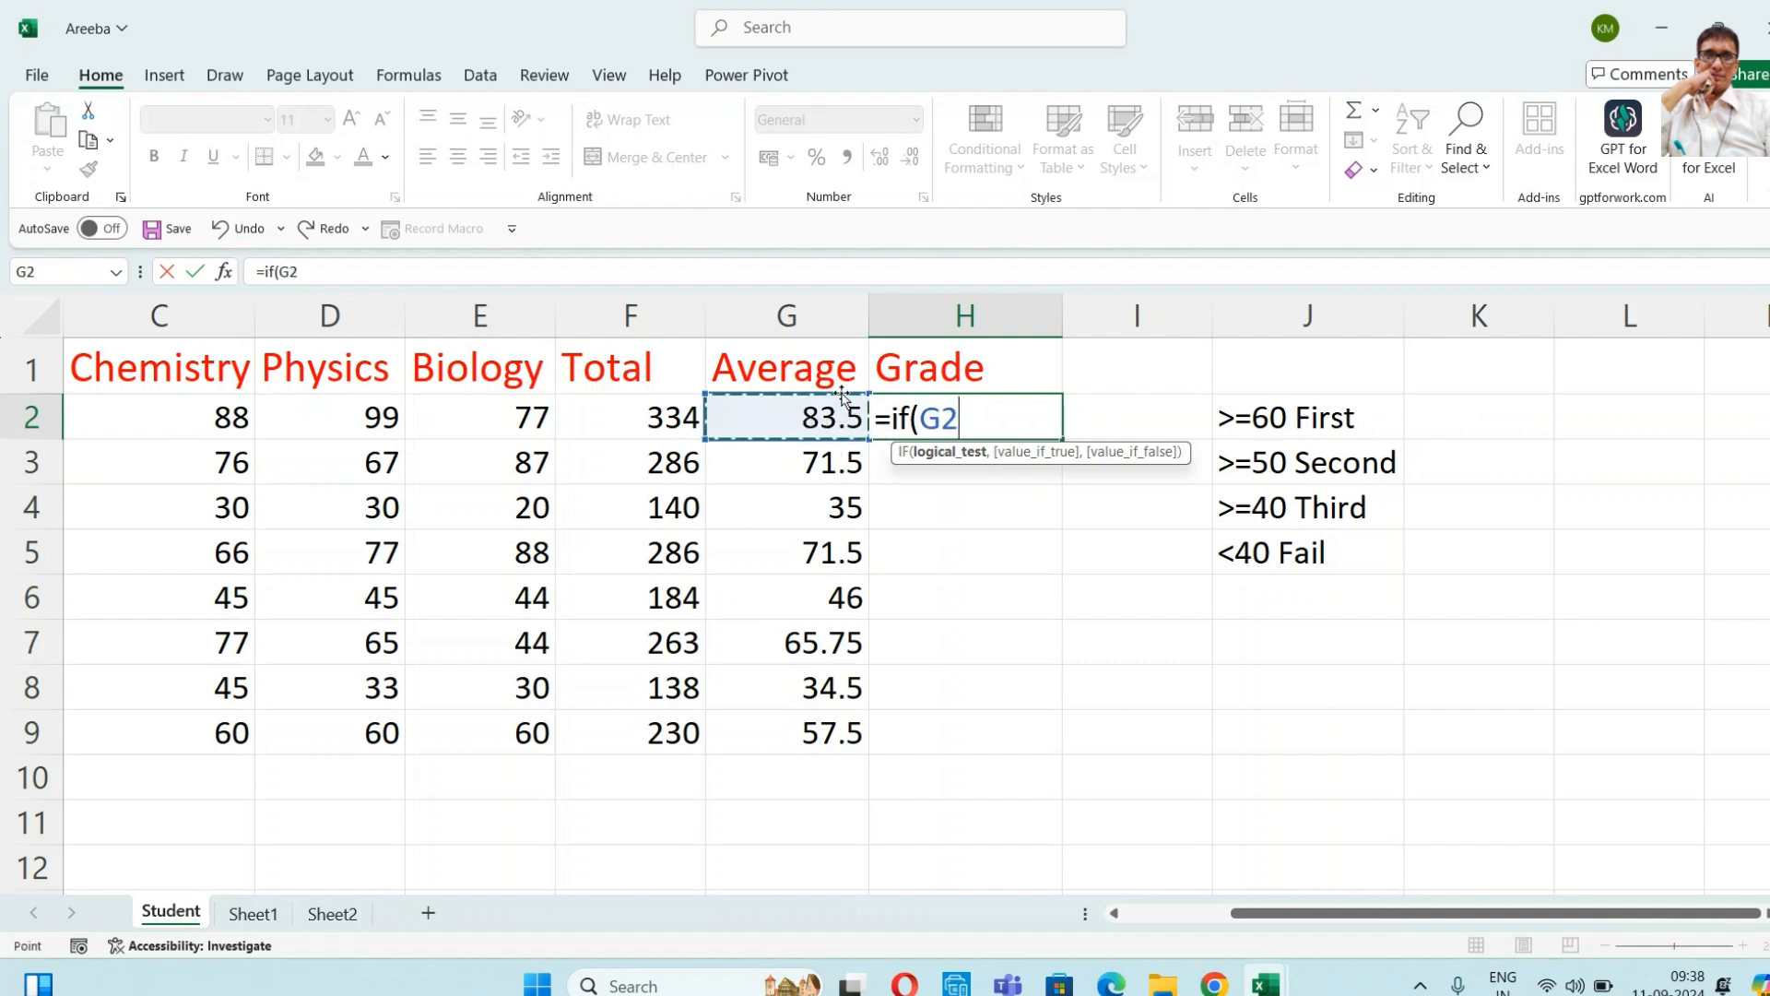
{"action": "type", "text": ">="}
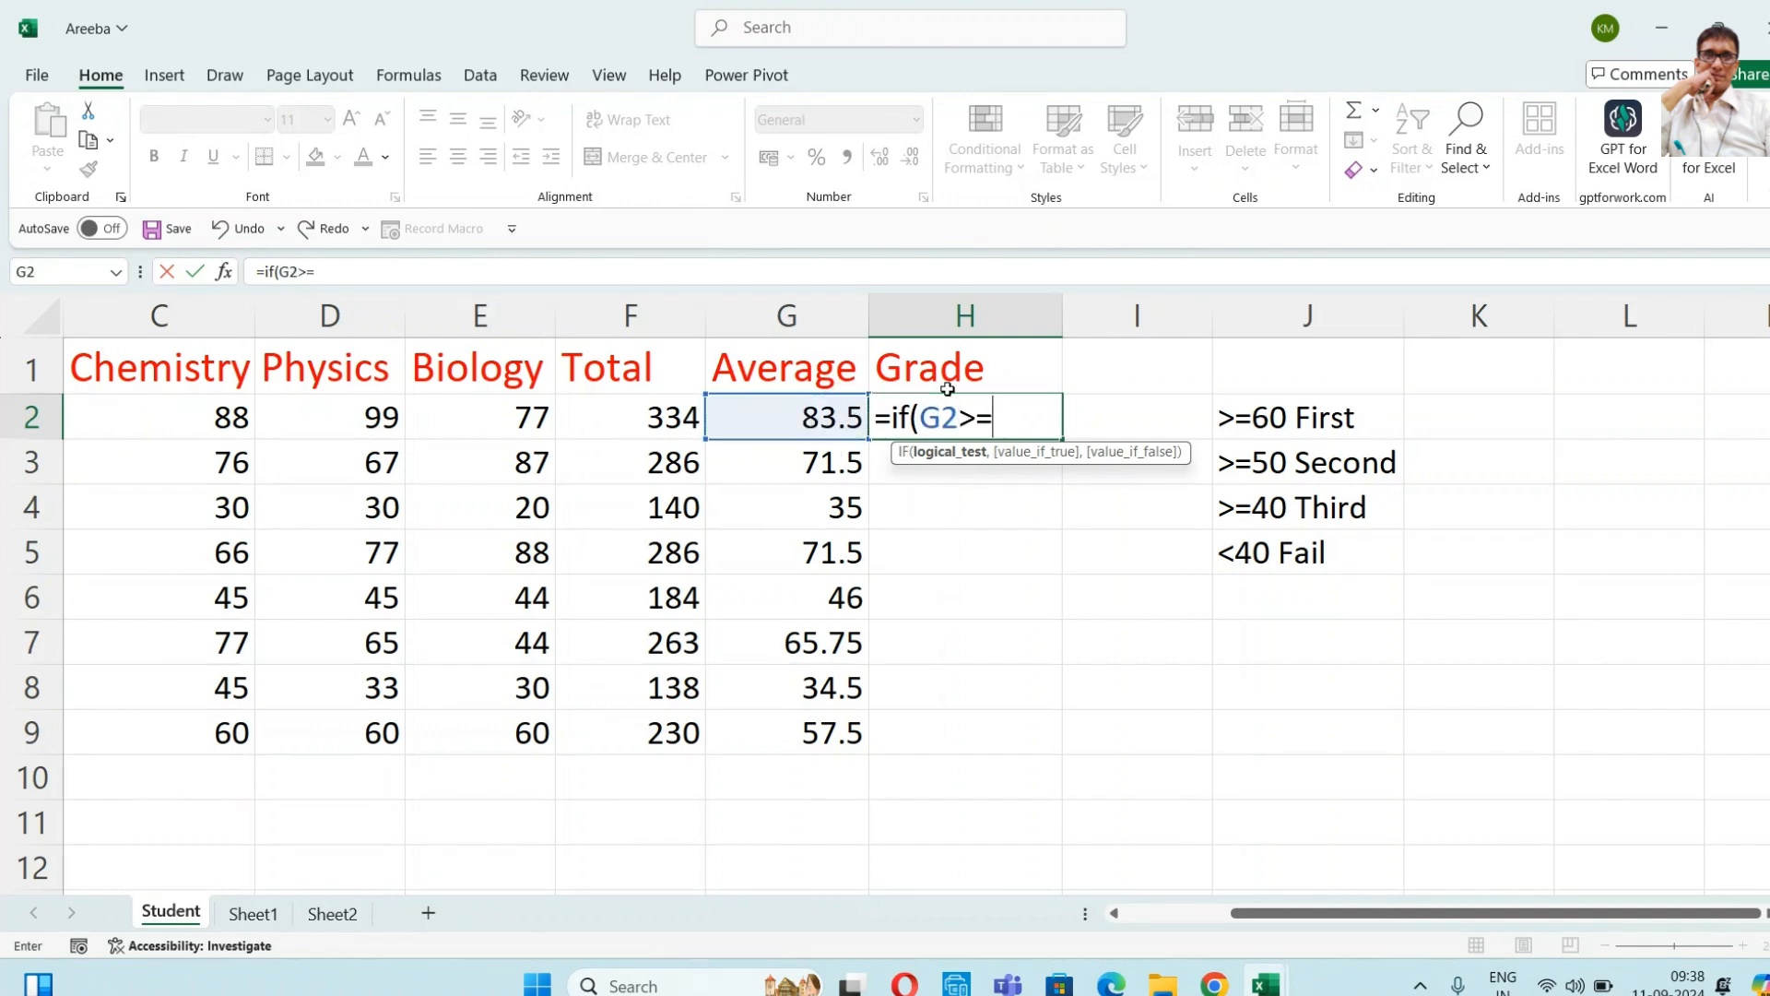
{"action": "type", "text": "60,"}
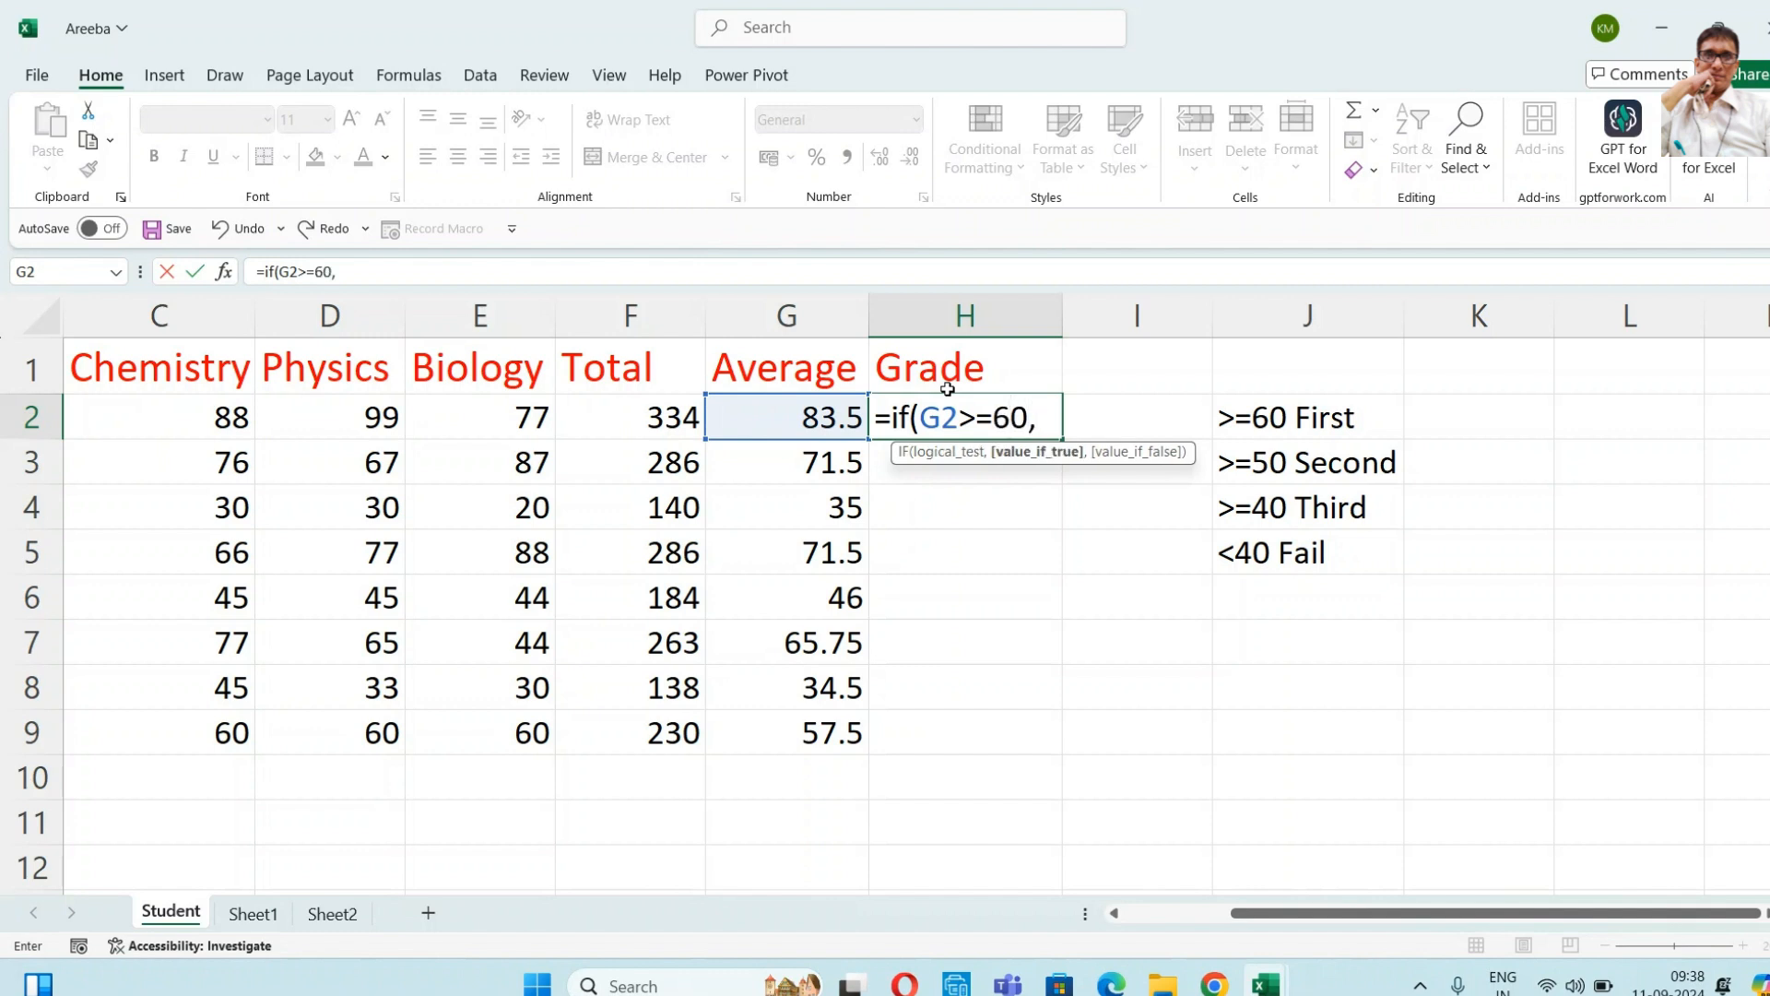
{"action": "type", "text": " \"Fi rst"}
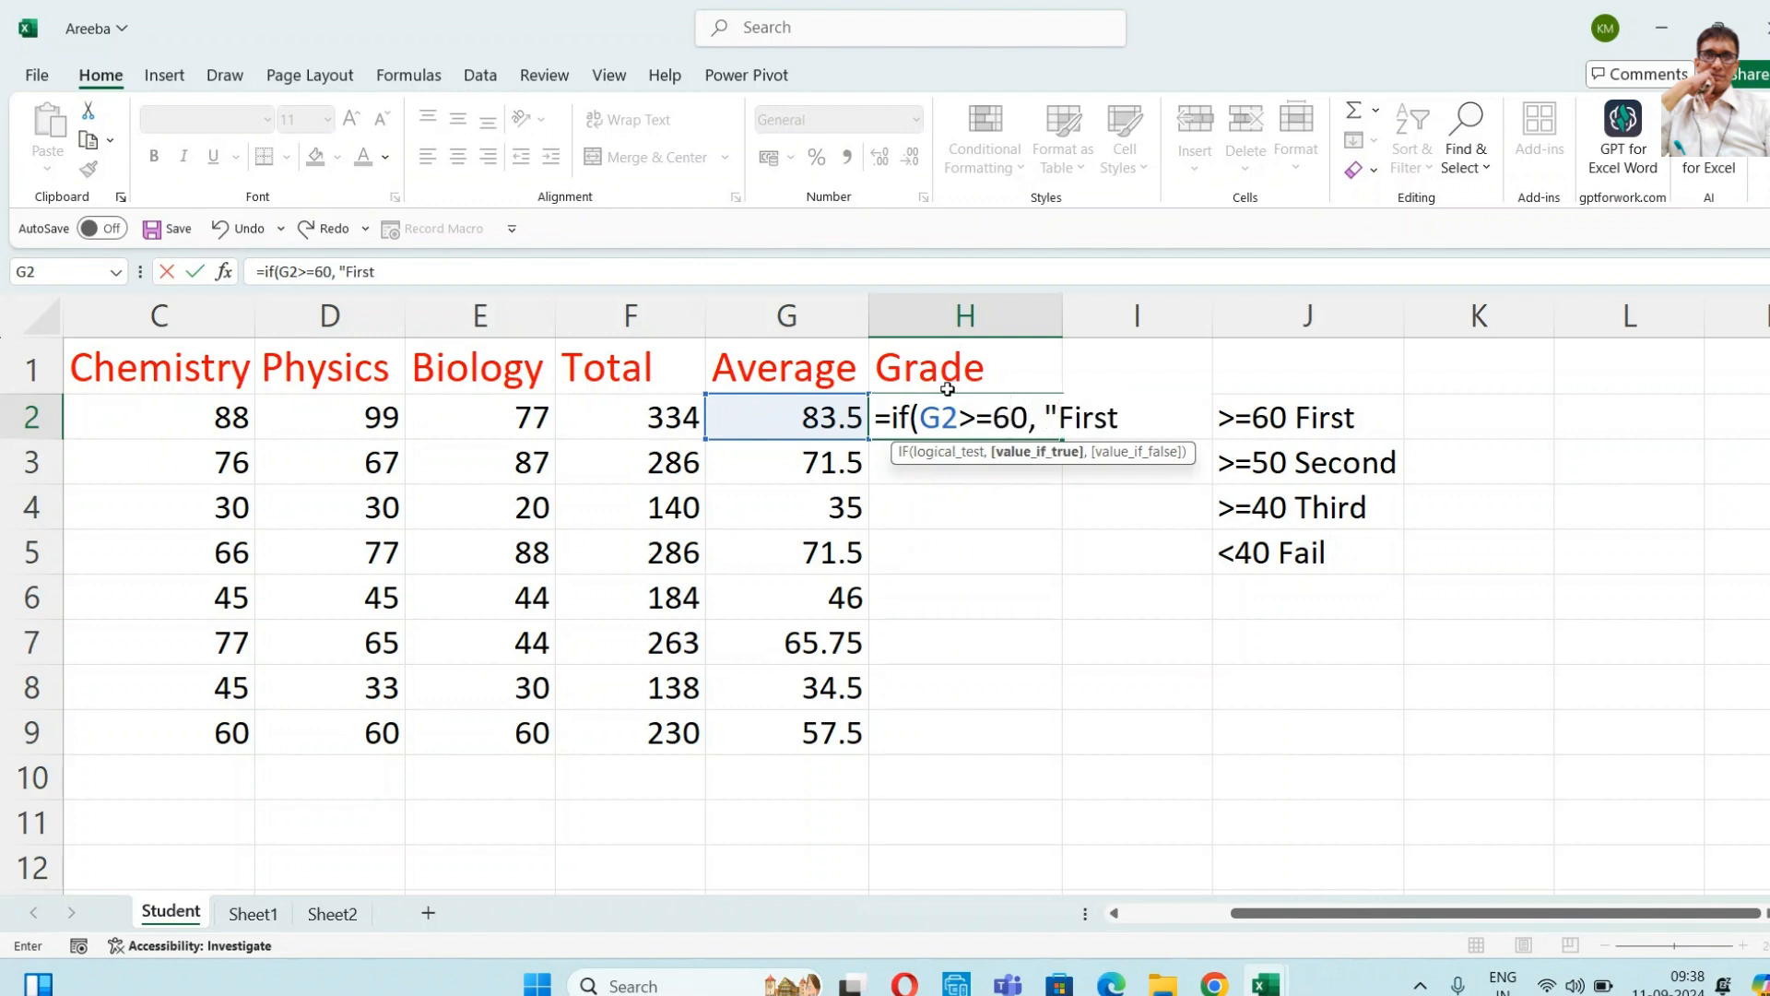
{"action": "type", "text": " D"}
{"action": "key", "text": "BackSpace"}
{"action": "key", "text": "BackSpace"}
- Nest a second IF in the H2 formula that tests F2>=50 and returns "Second"
{"action": "type", "text": "\", if"}
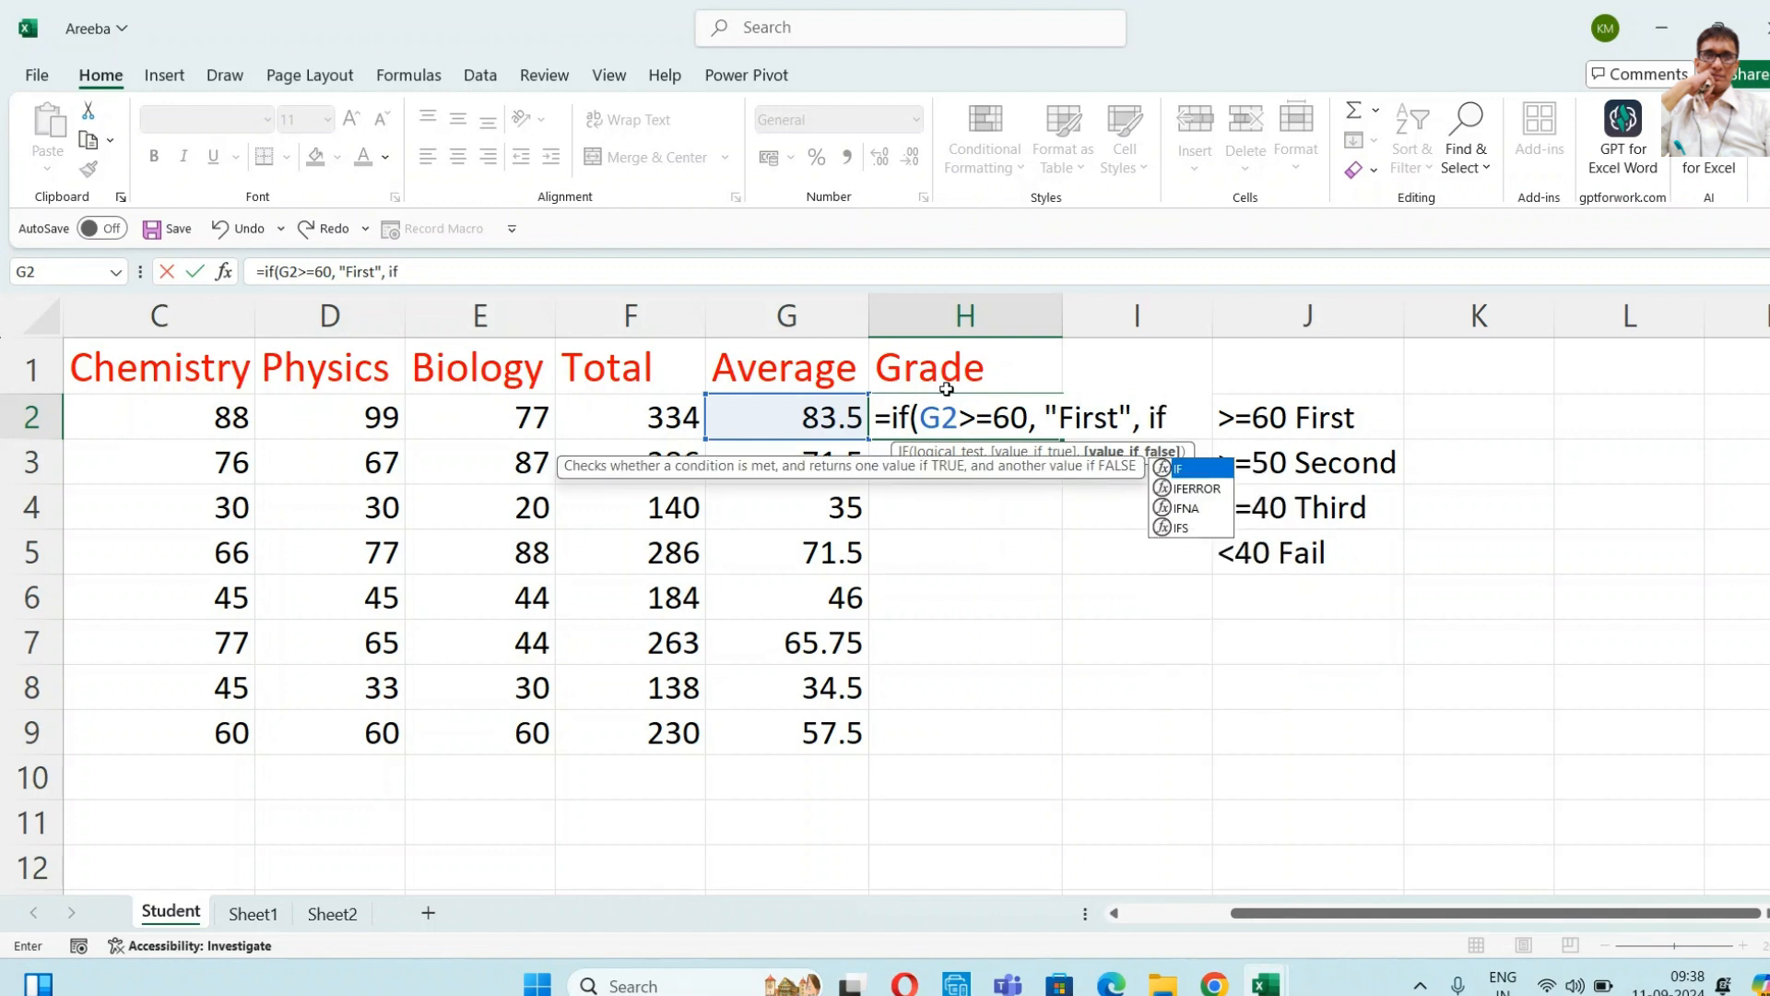
{"action": "type", "text": "("}
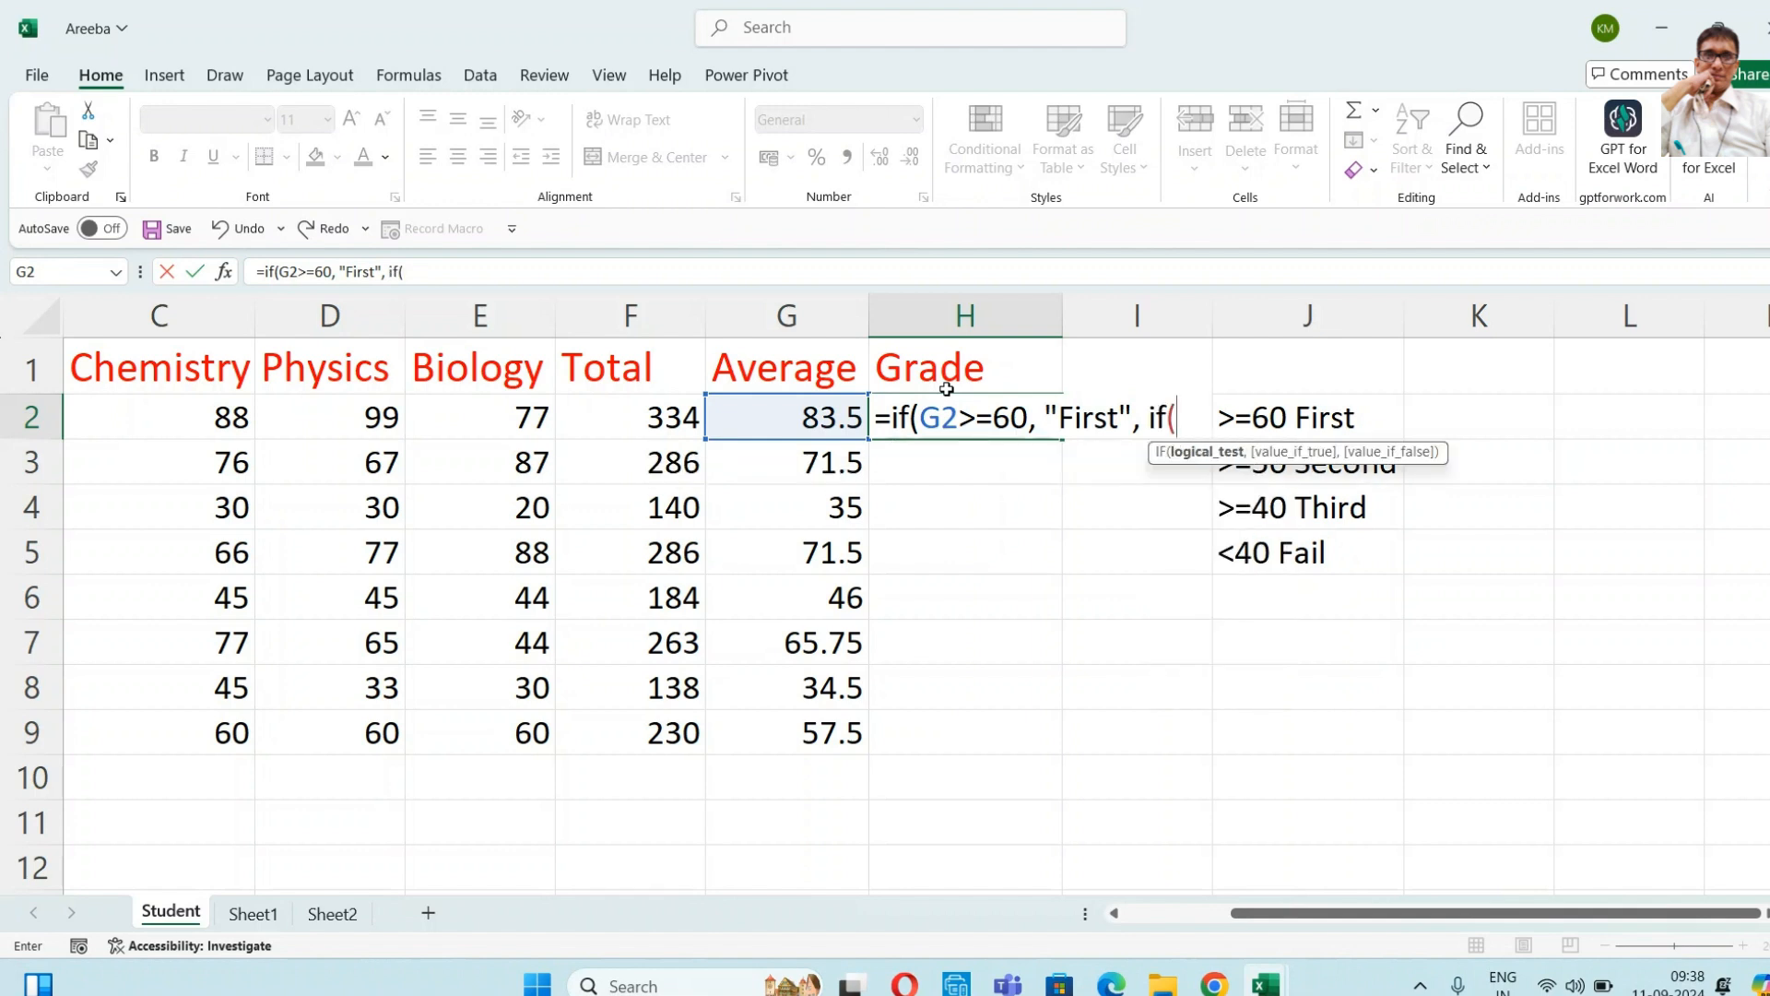
{"action": "left_click", "coordinate": [631, 406]}
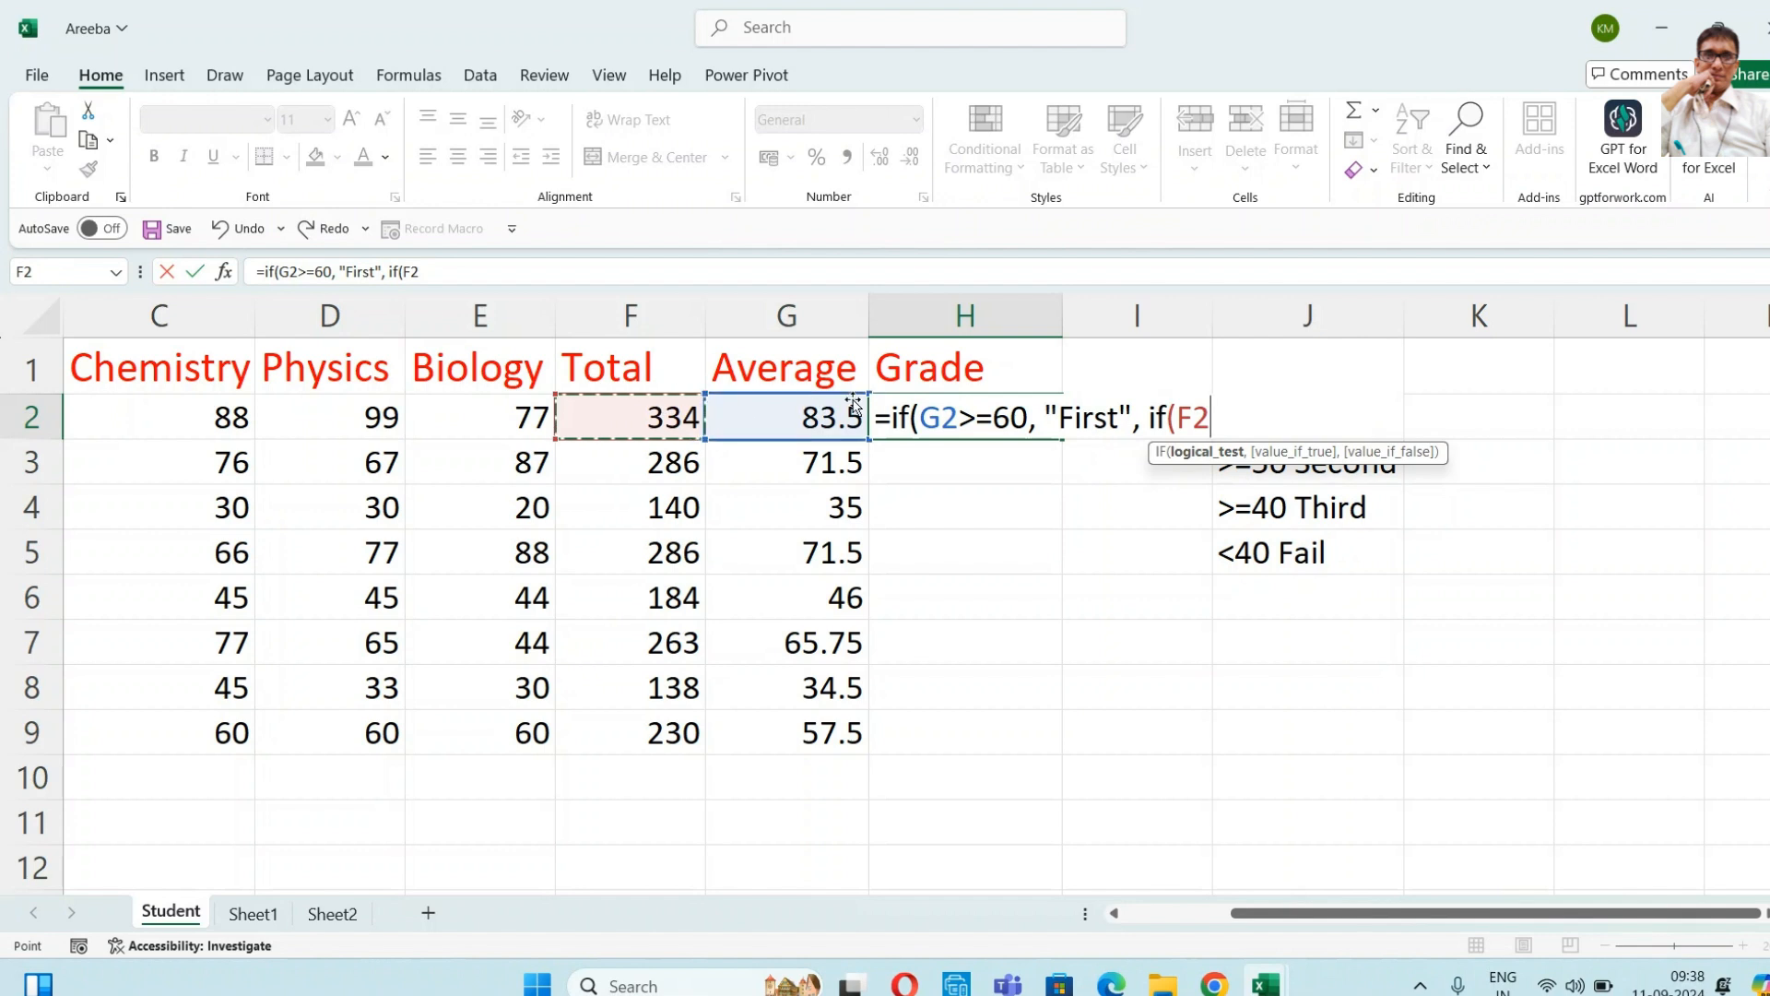
{"action": "type", "text": ">=50, "}
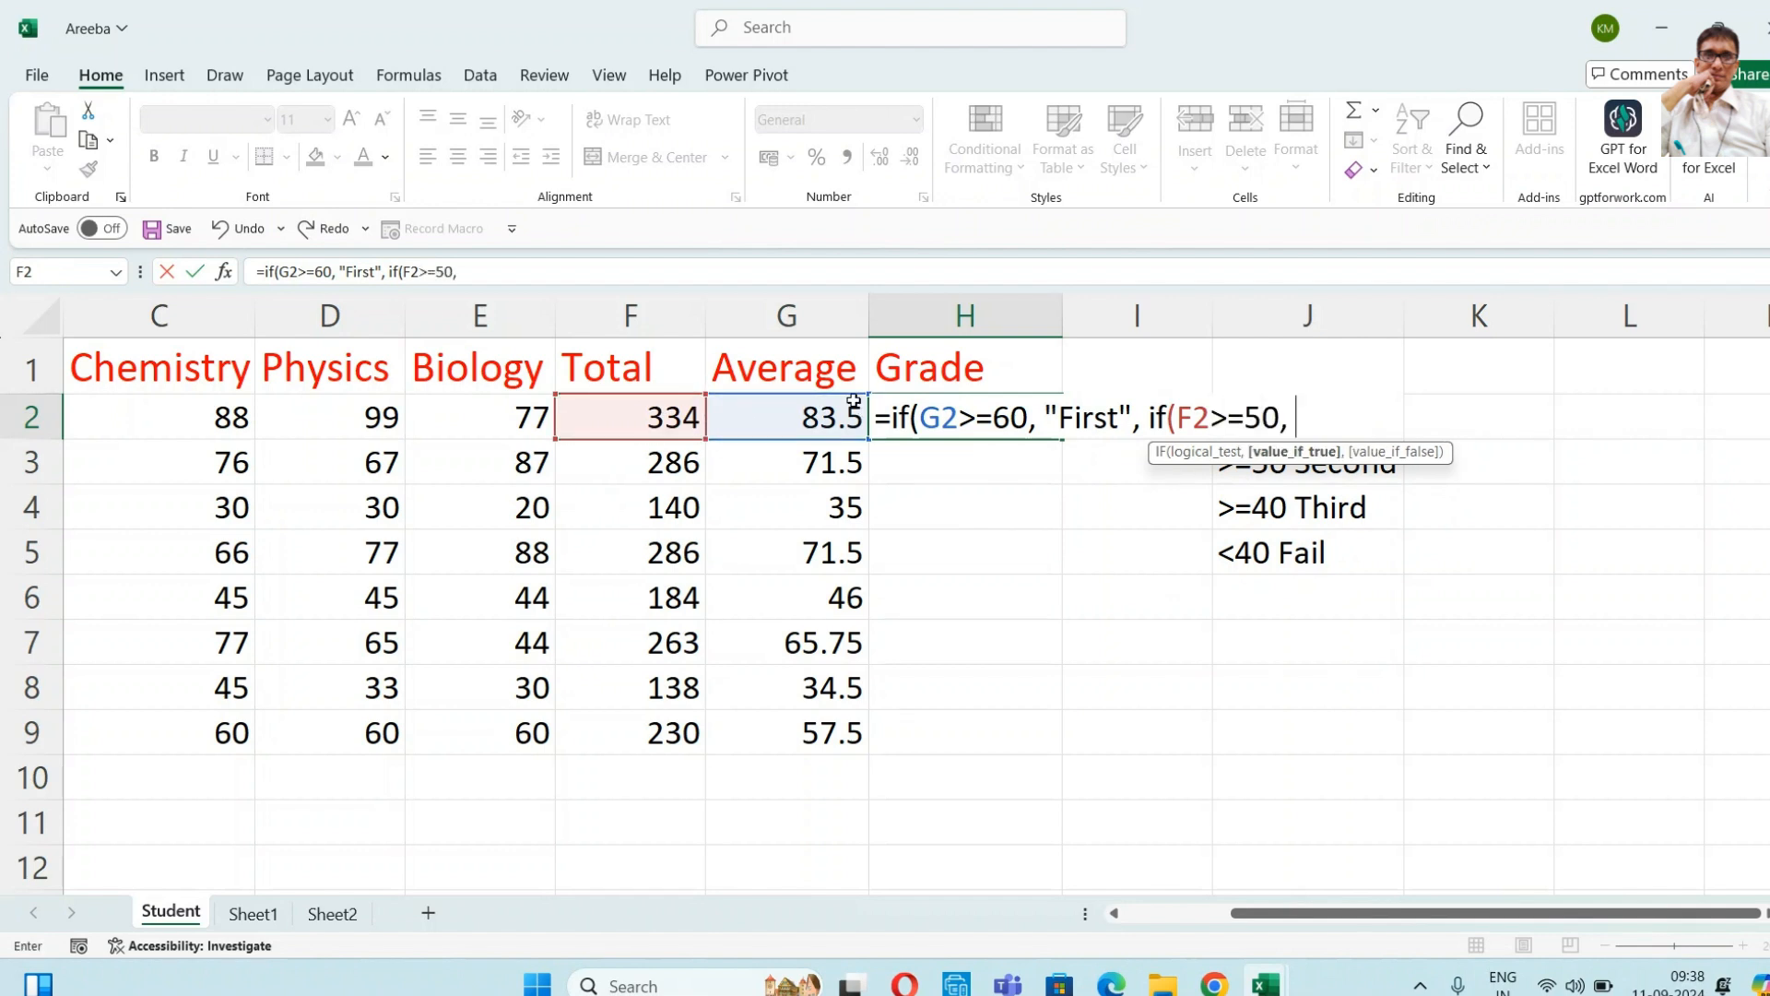
{"action": "type", "text": "\"Second"}
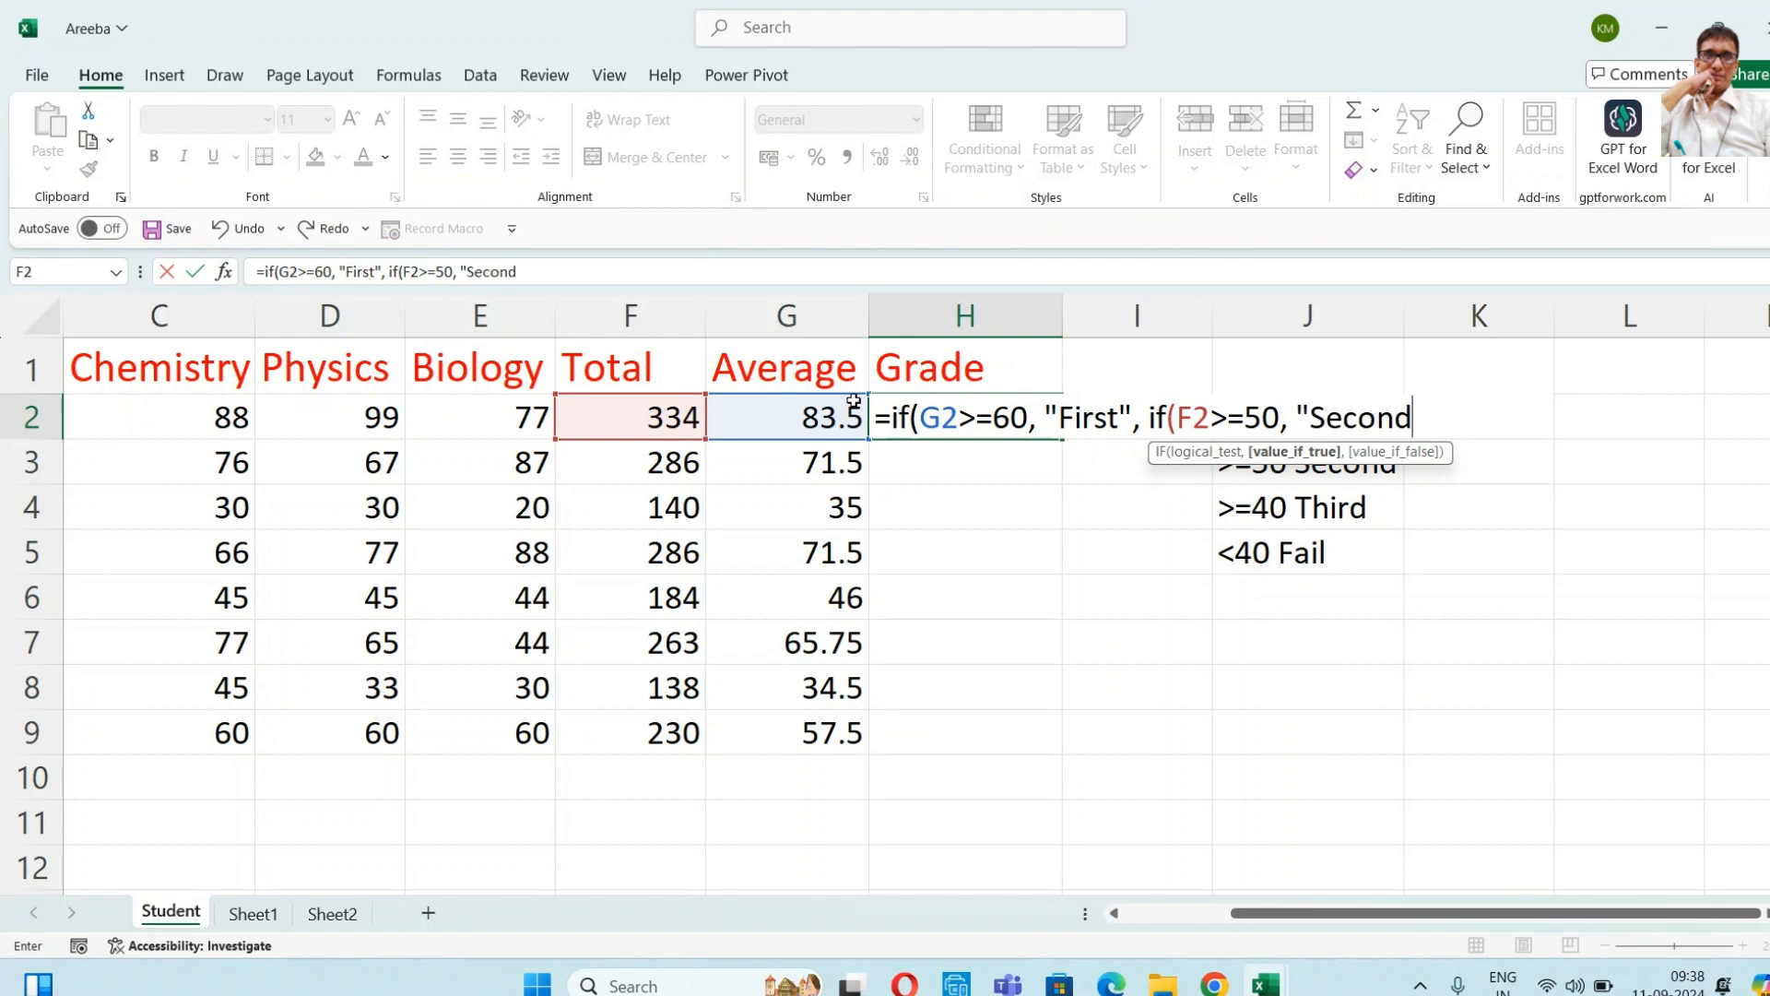
- Nest a third IF in the H2 formula that tests G2>=40 and returns "Third"
{"action": "type", "text": "\", if"}
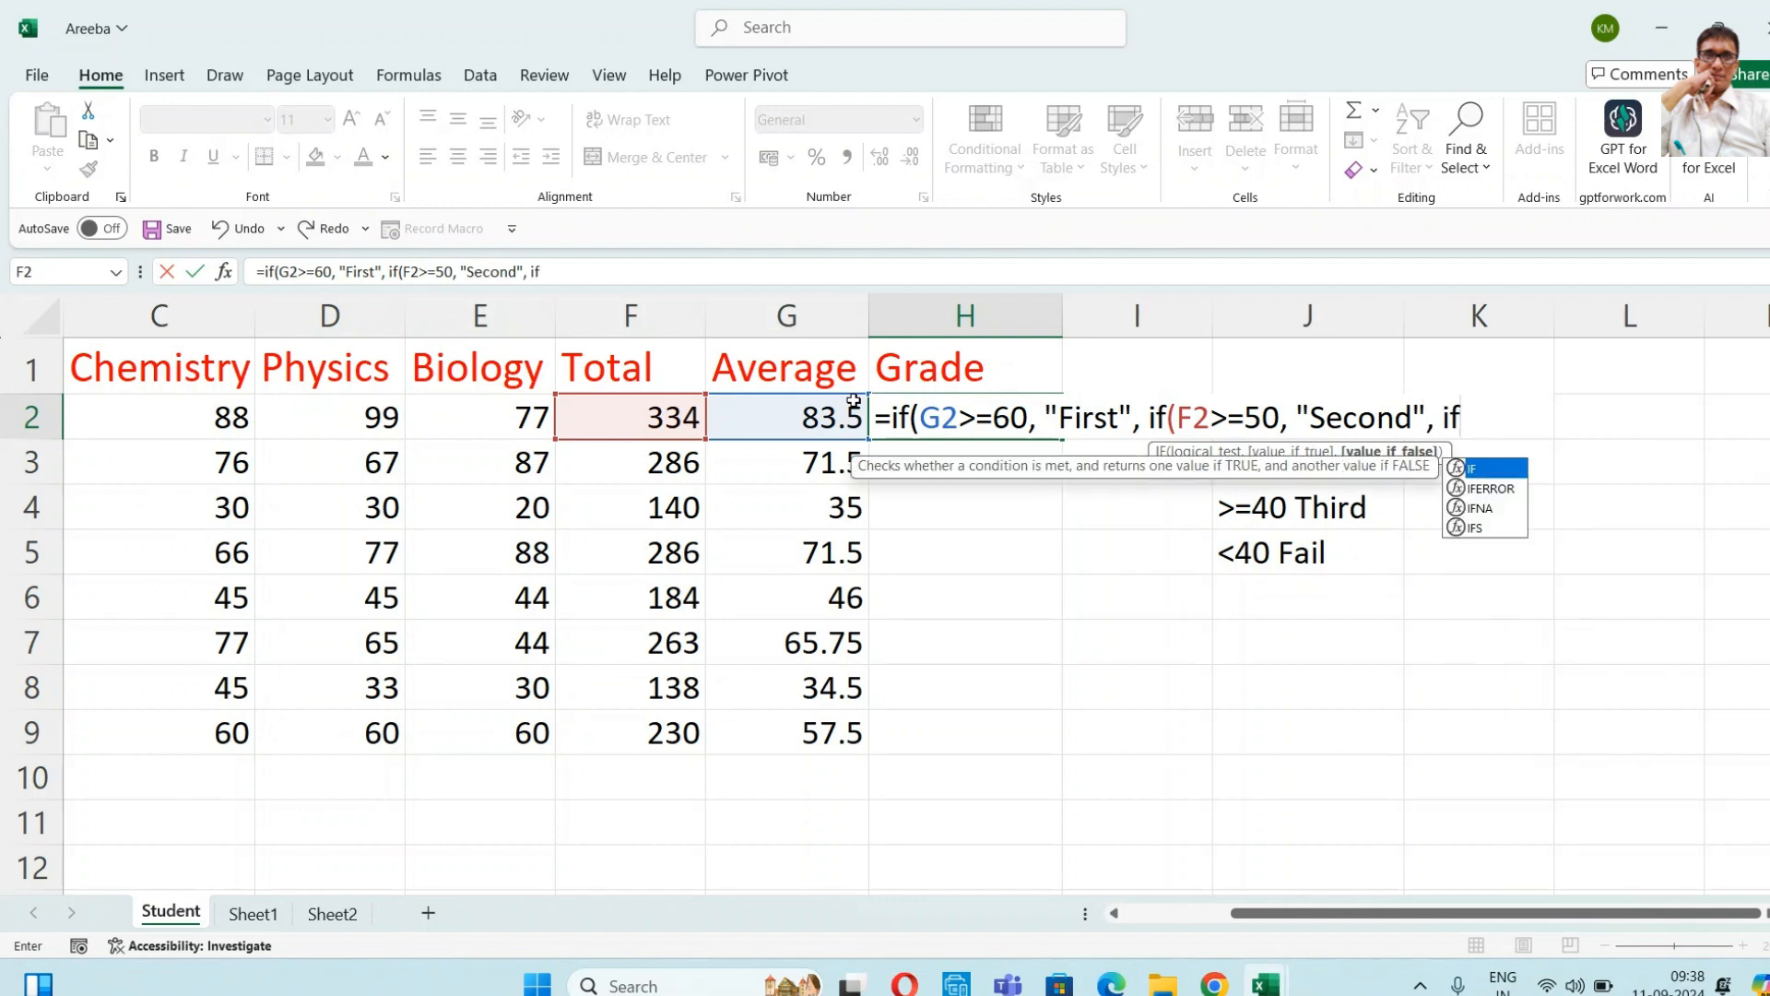
{"action": "type", "text": "("}
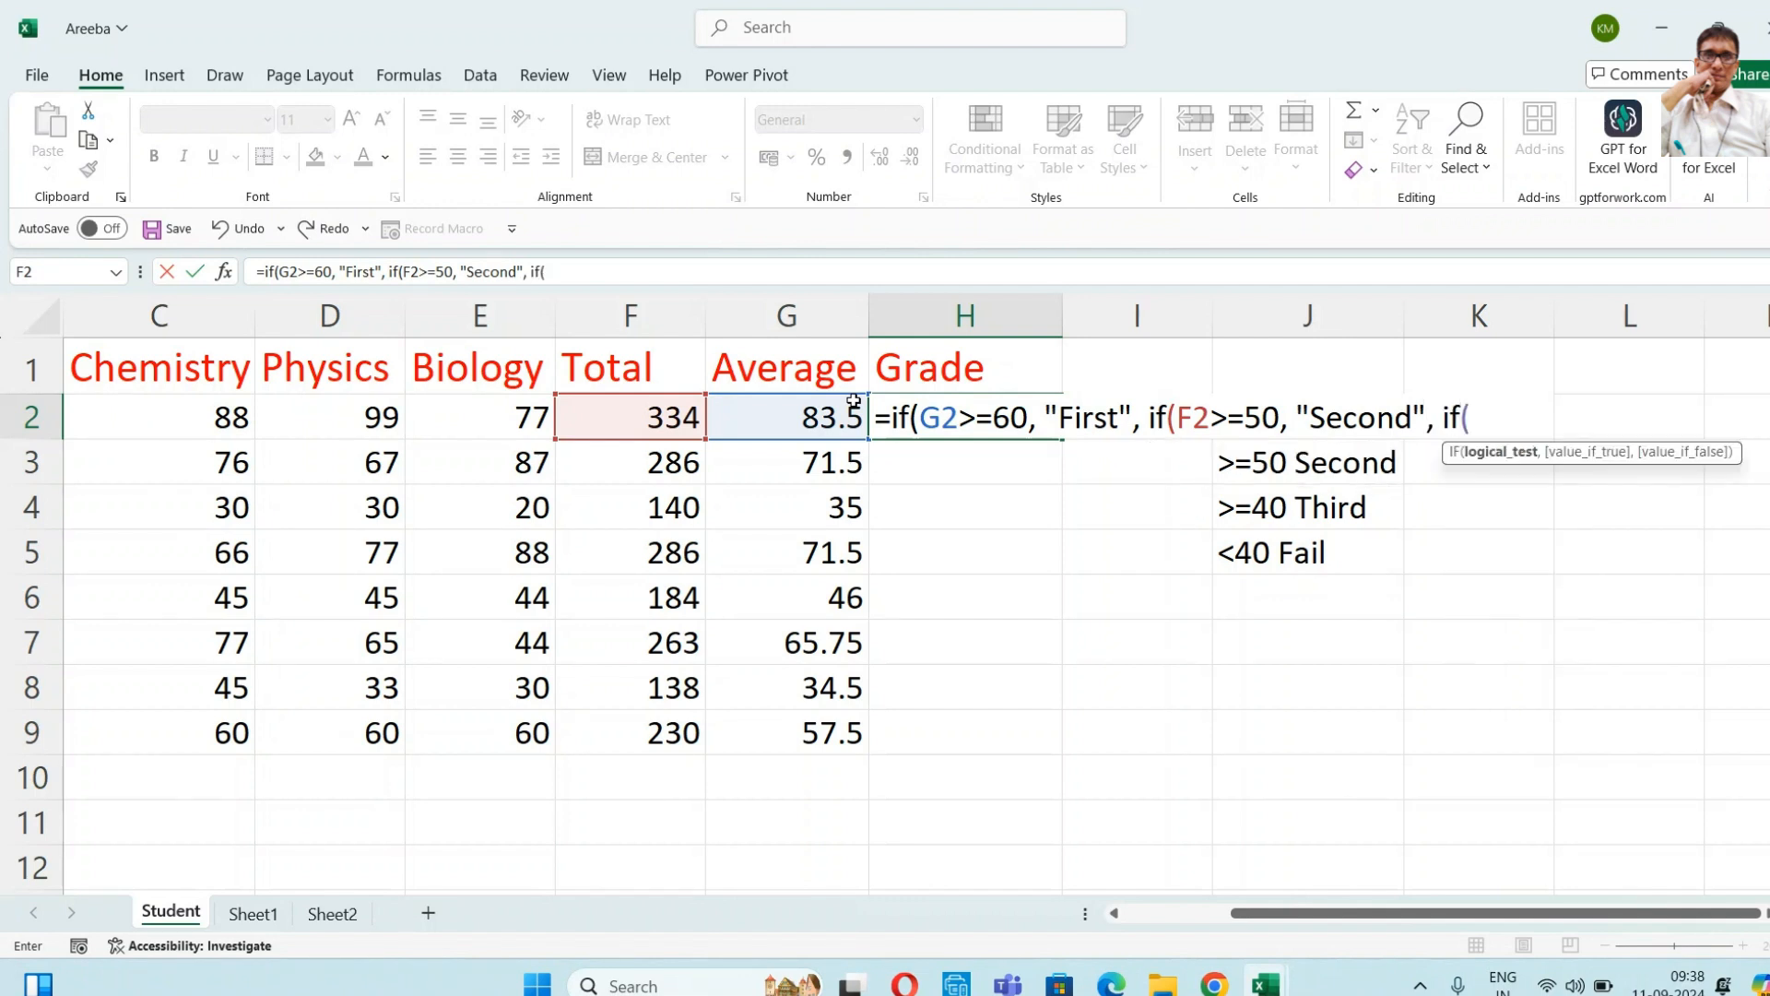
{"action": "left_click", "coordinate": [829, 416]}
{"action": "type", "text": ">="}
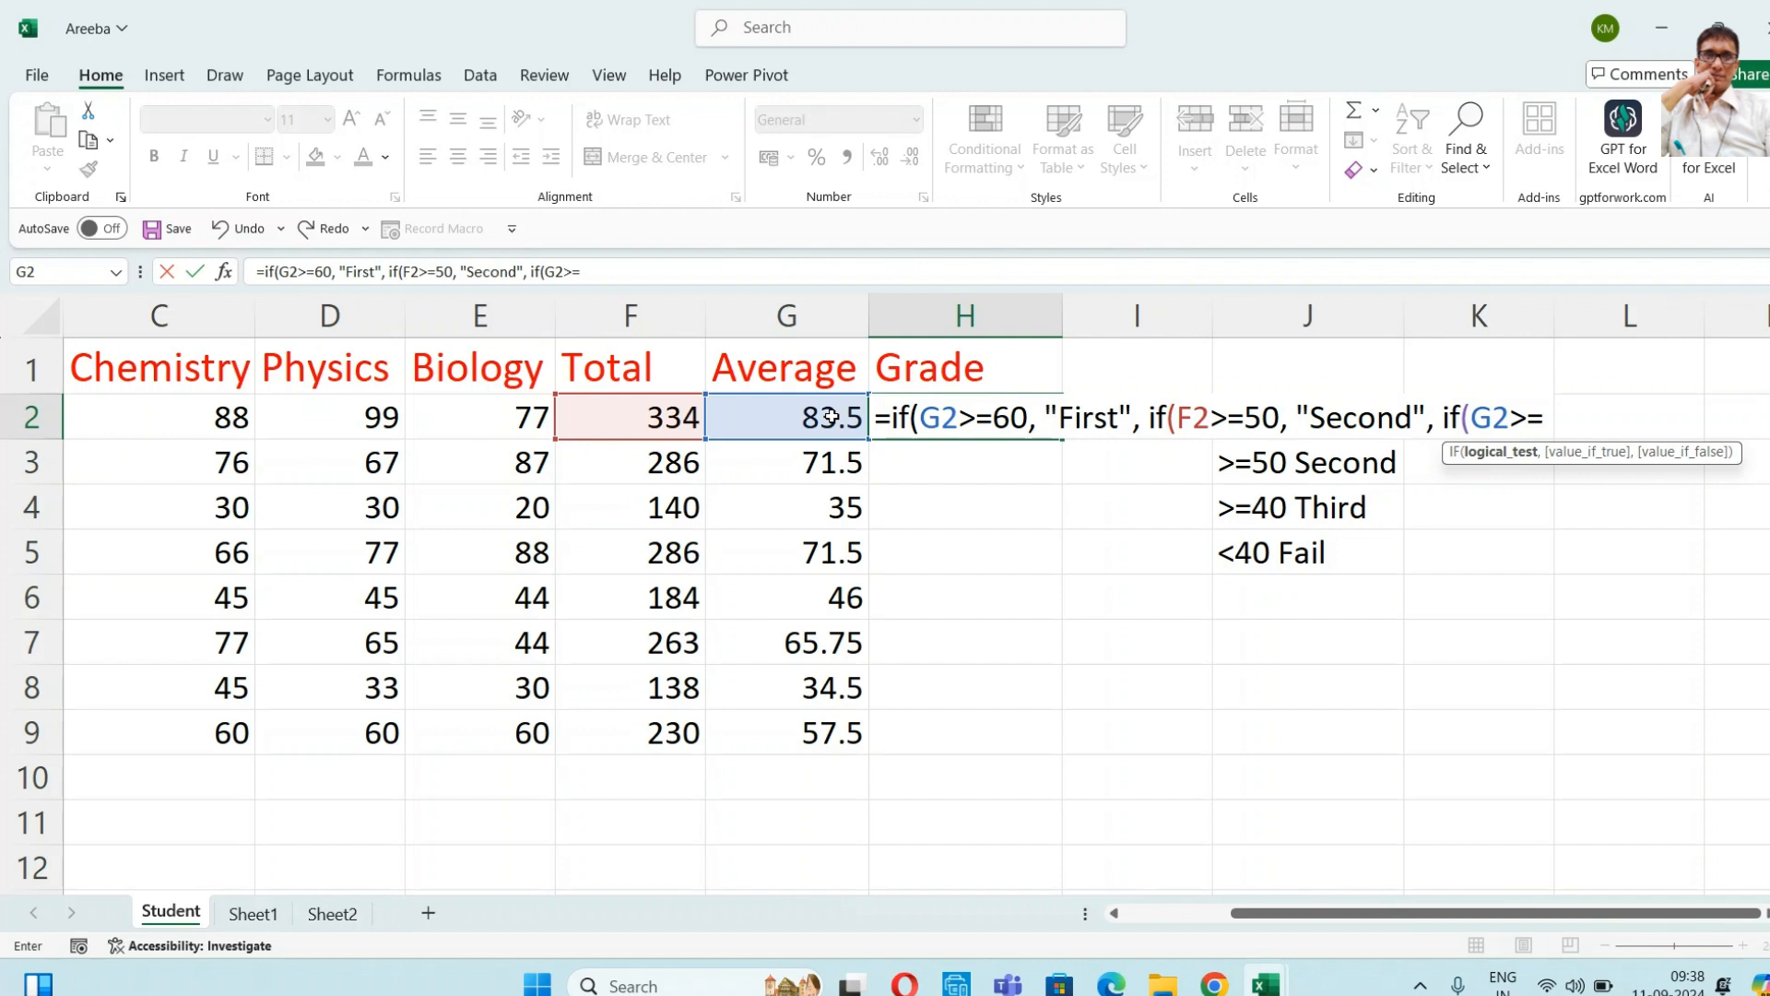
{"action": "type", "text": "40, \"Third"}
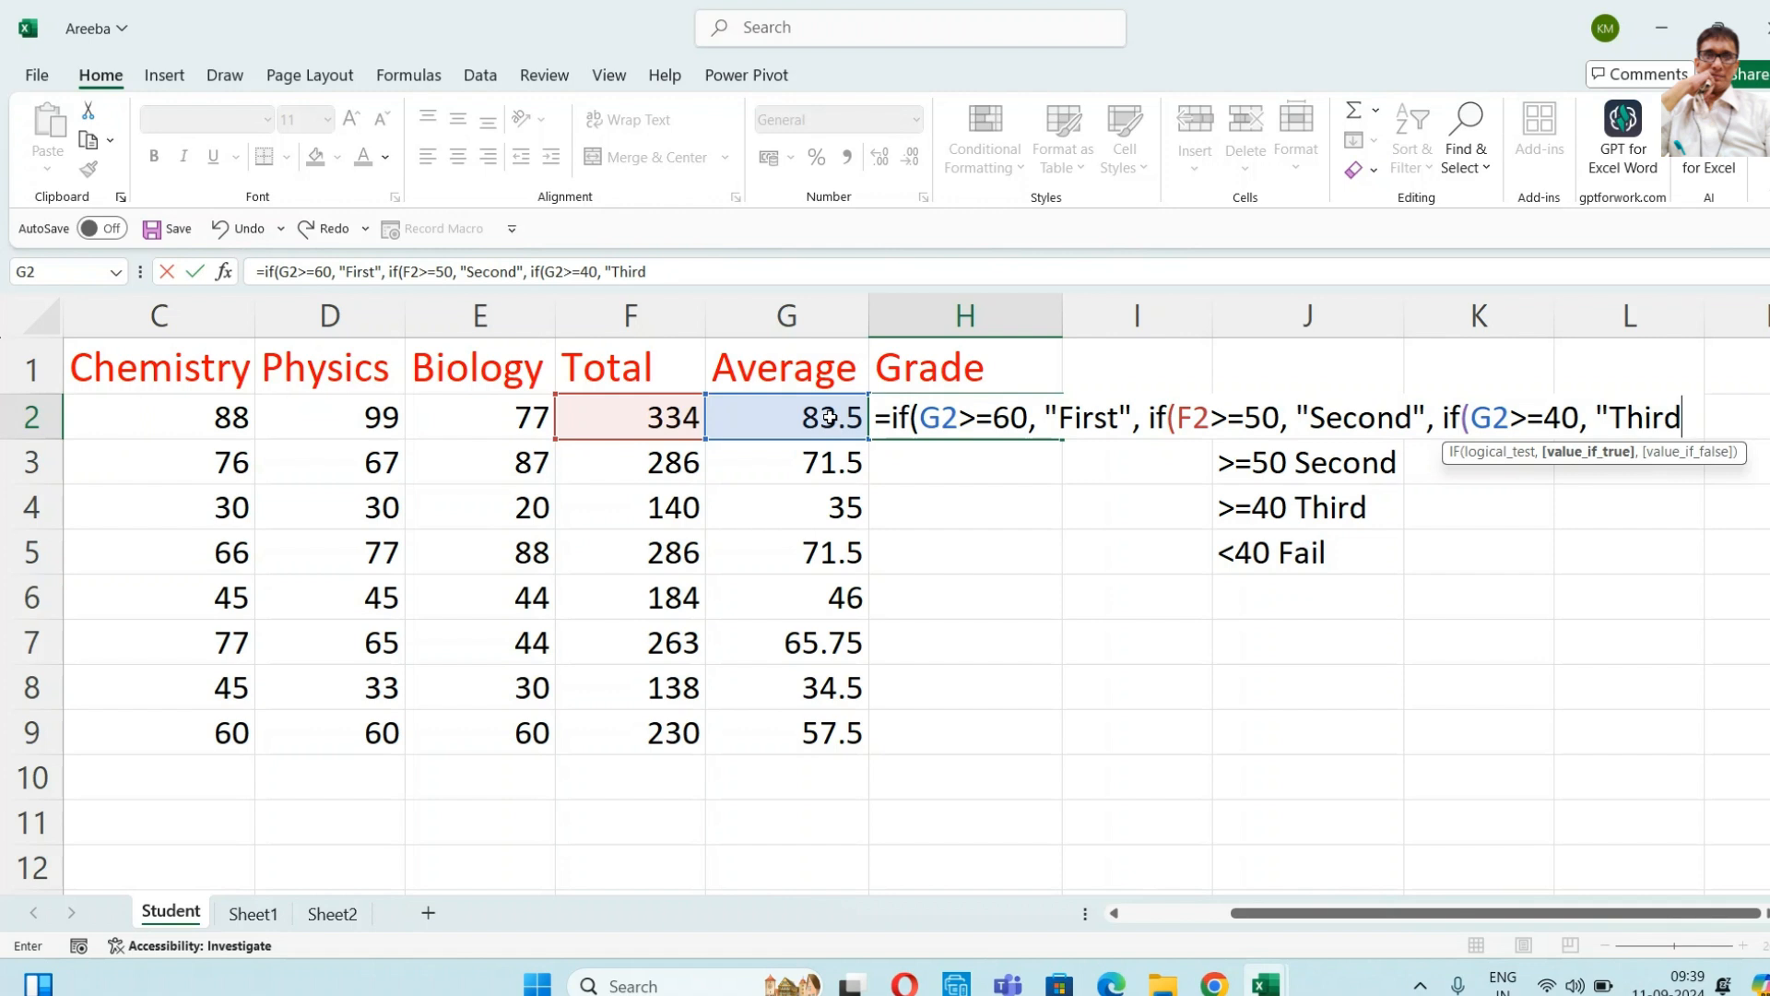
{"action": "type", "text": "\", "}
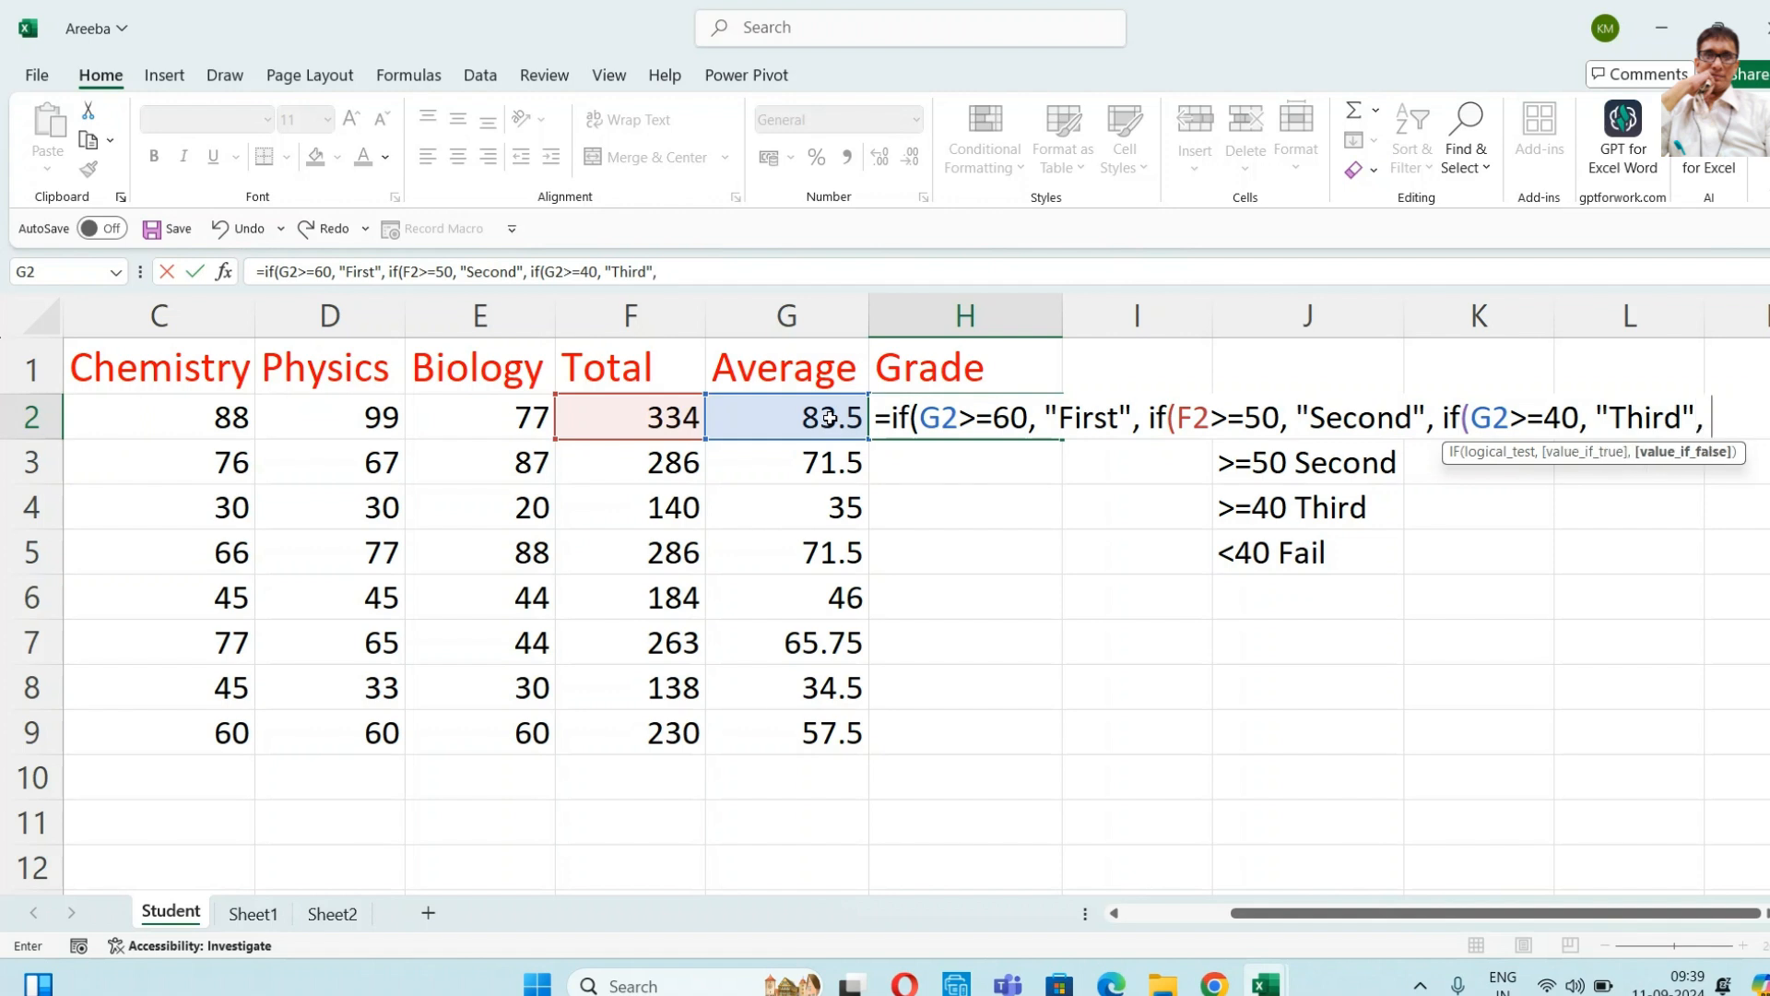
- Correct the cell reference in the second IF's test to G2 and return to the end of the H2 formula
{"action": "type", "text": "i"}
{"action": "key", "text": "BackSpace"}
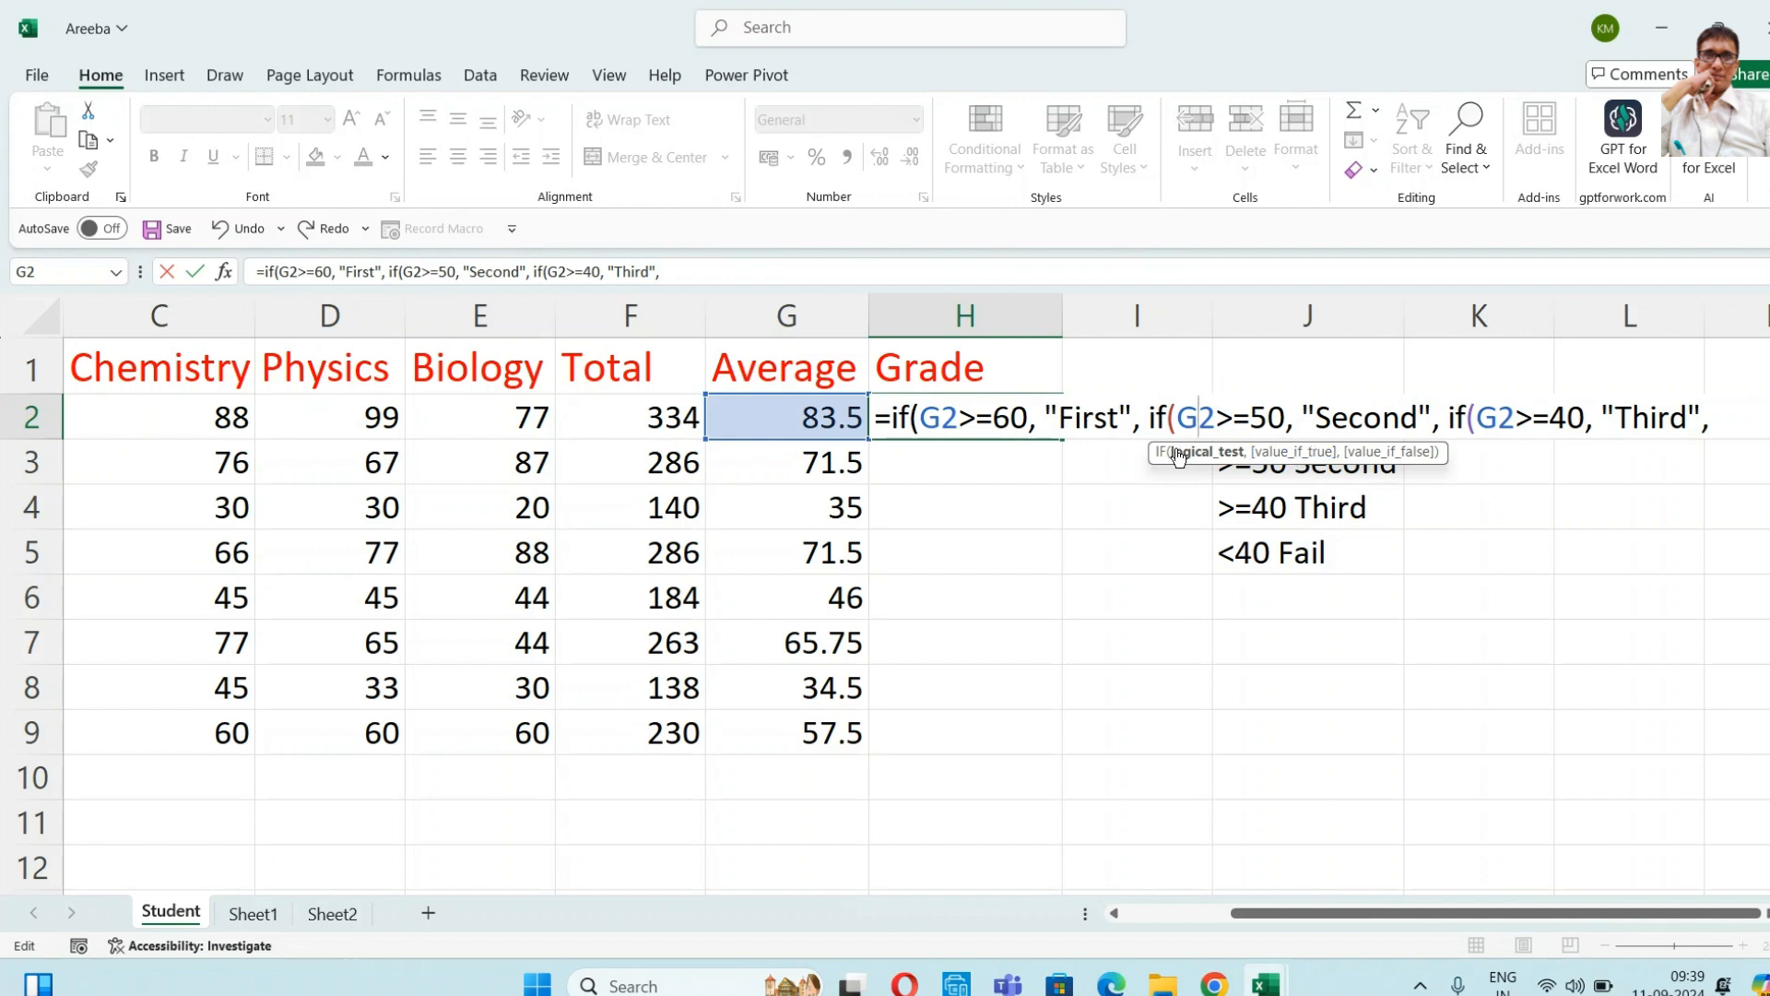
{"action": "left_click", "coordinate": [1723, 414]}
{"action": "key", "text": "BackSpace"}
{"action": "key", "text": "BackSpace"}
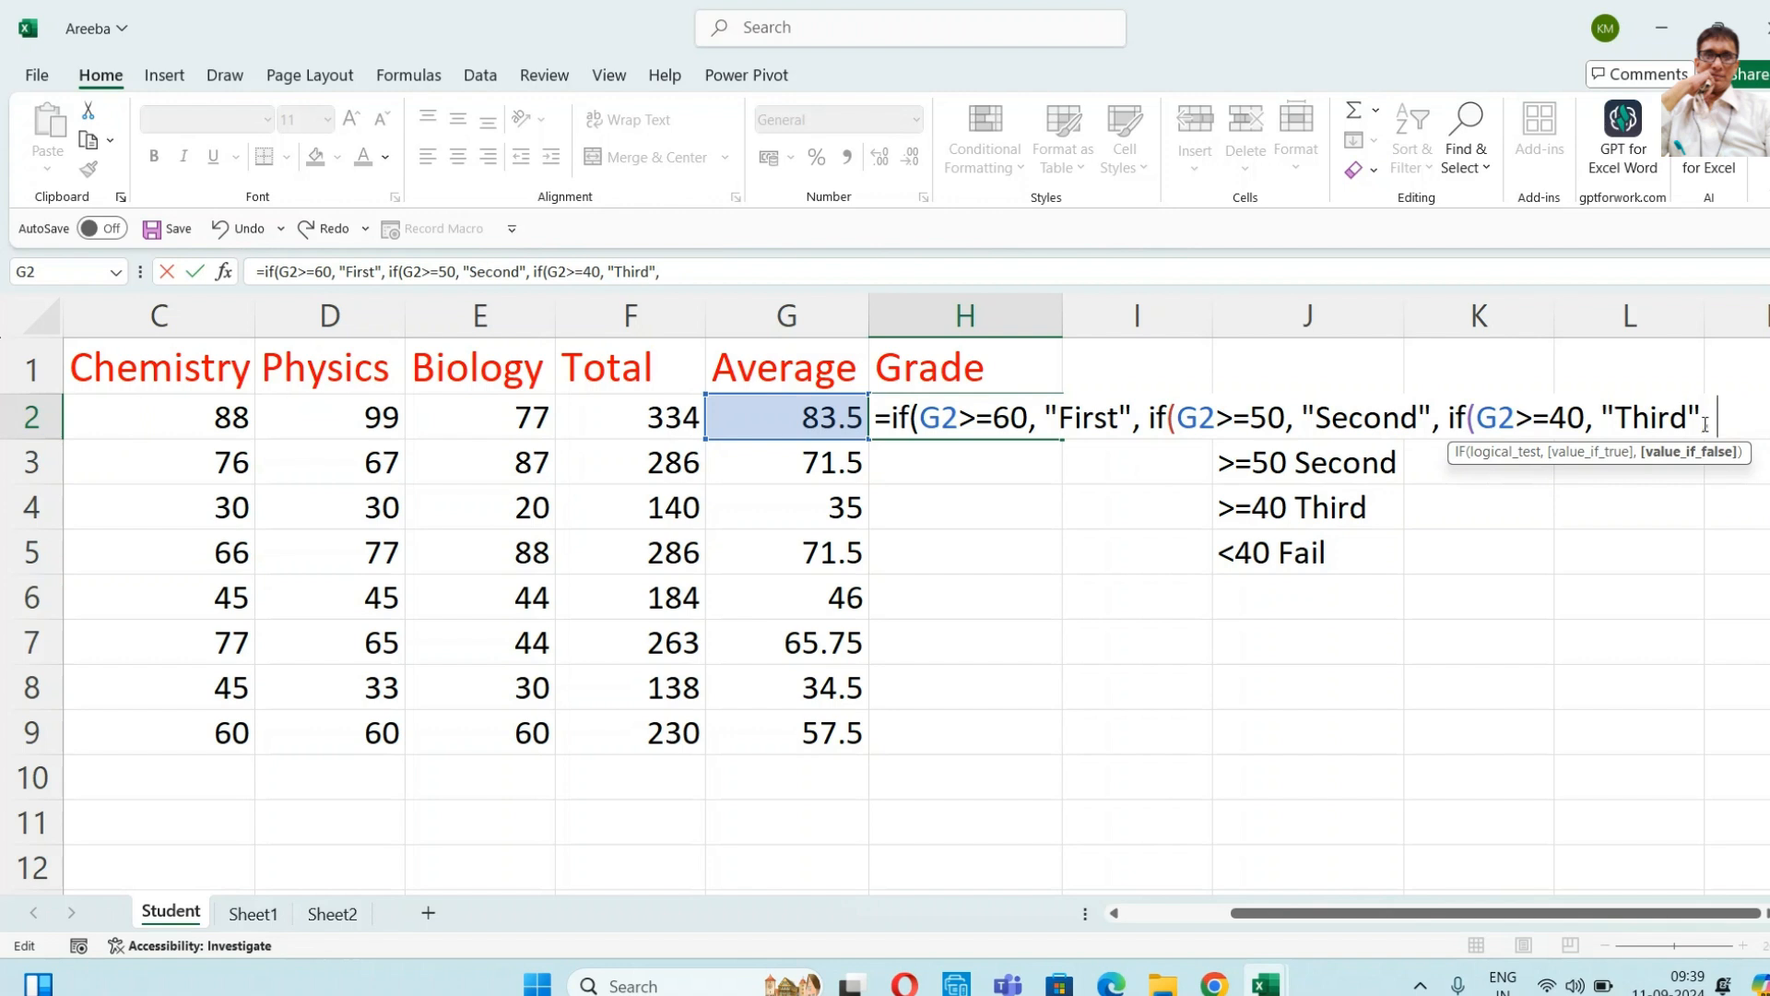
- Finish the H2 formula with "Fail" as the last false value, close all three IFs, and fill it down to H9
{"action": "type", "text": "\"Fail"}
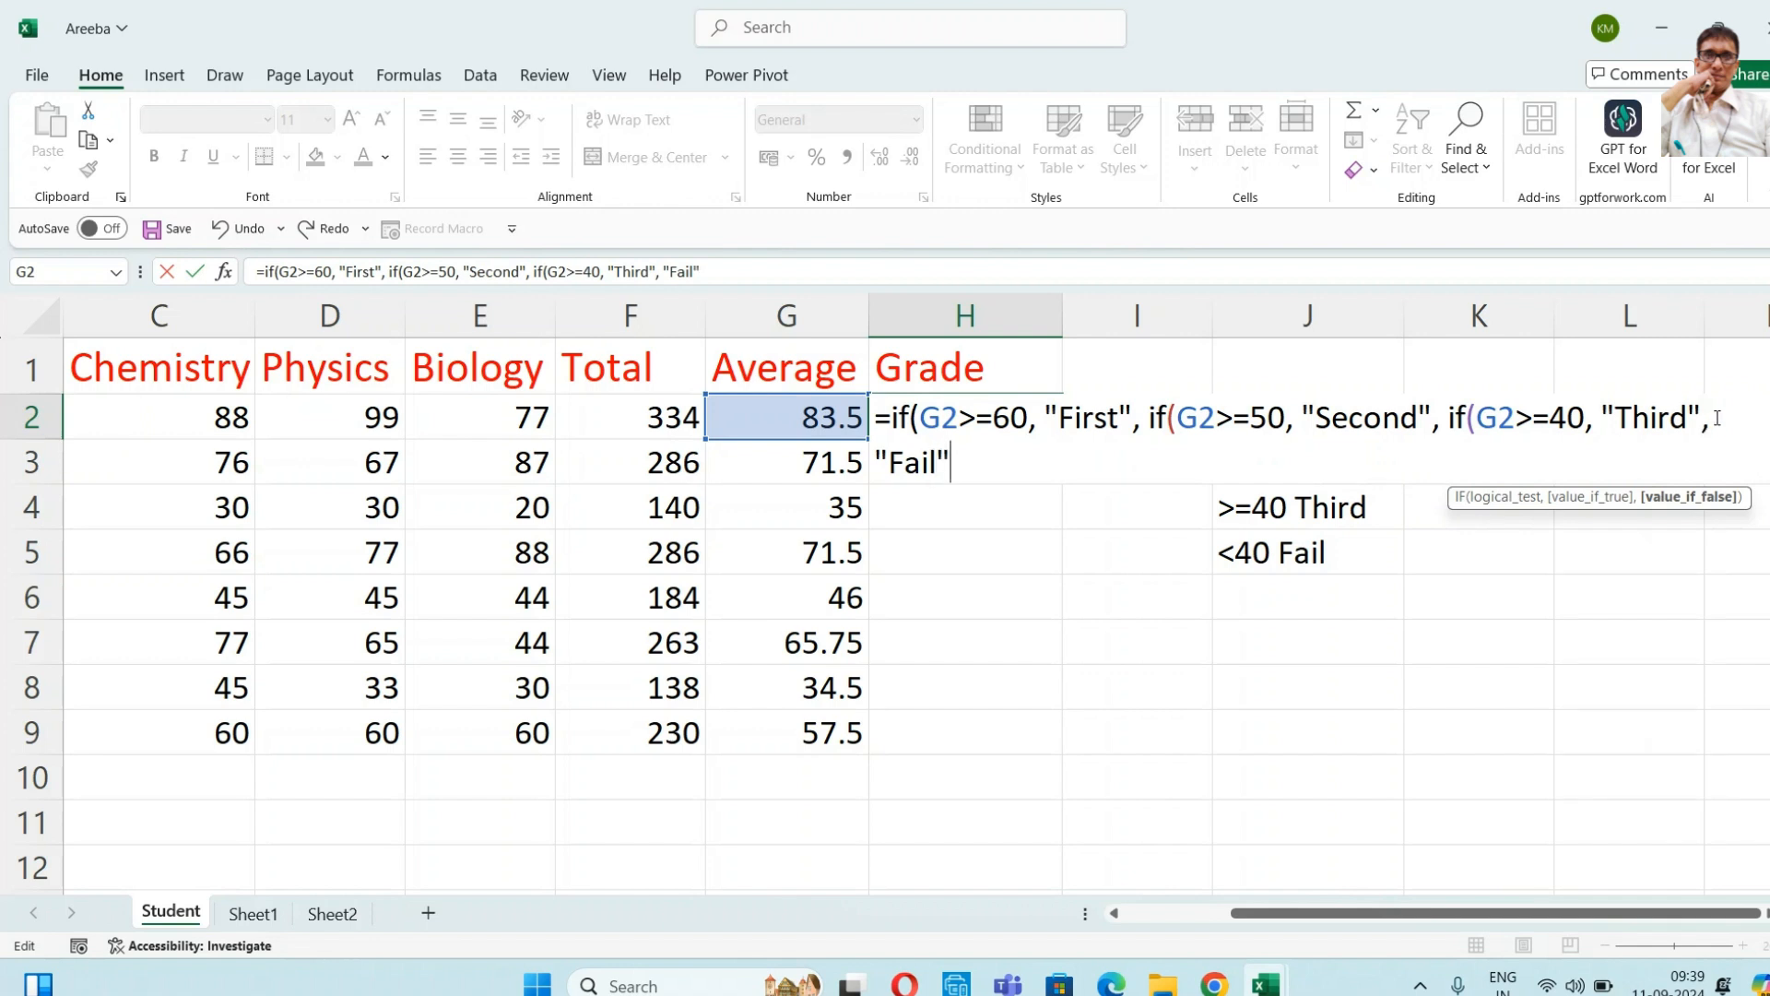
{"action": "type", "text": "\")))"}
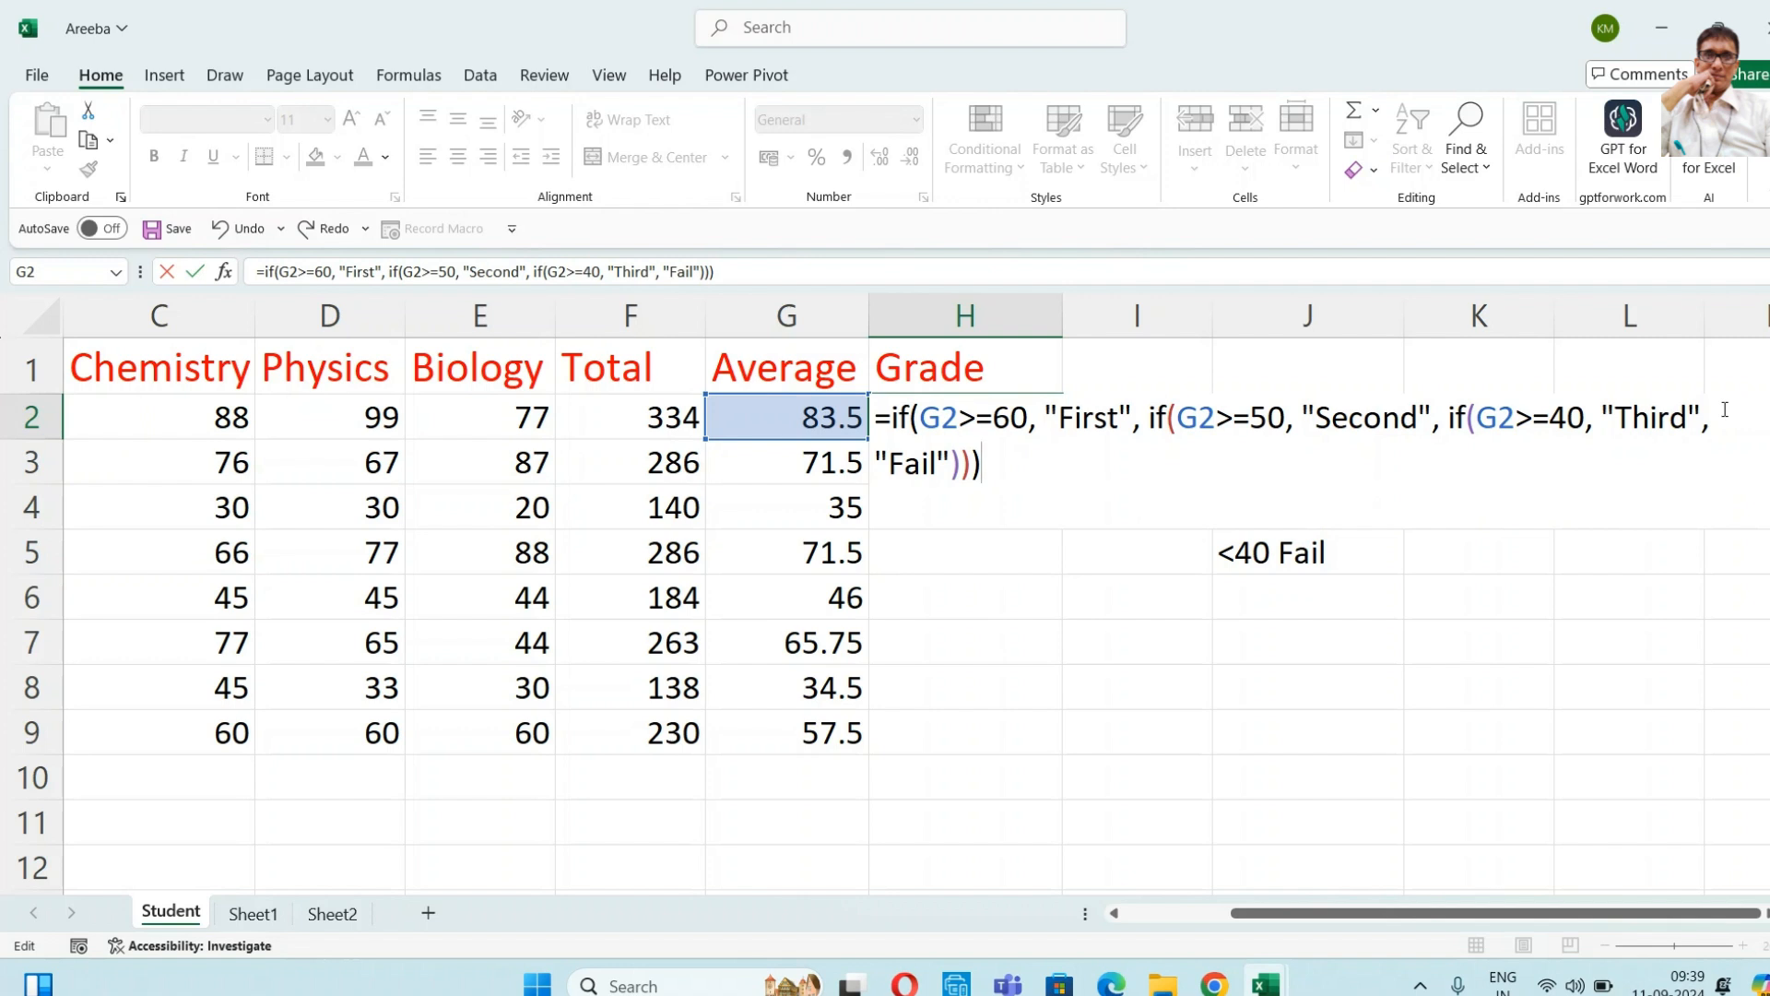
{"action": "key", "text": "Return"}
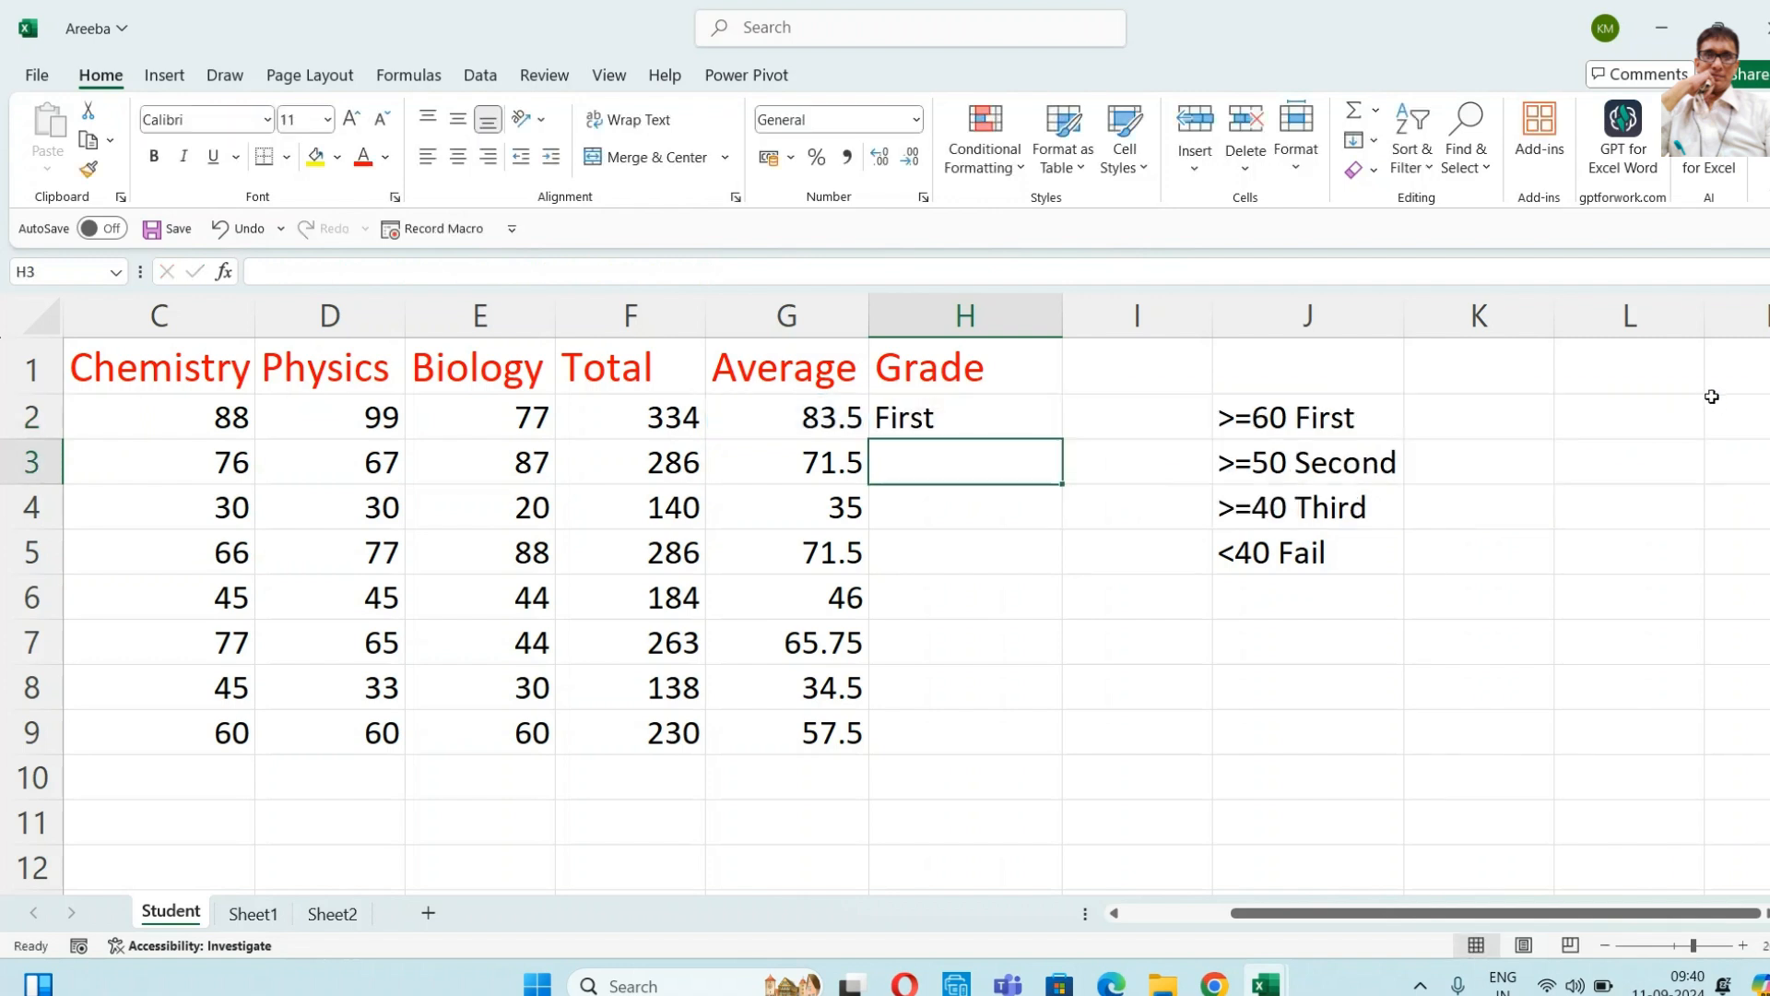
{"action": "left_click", "coordinate": [1001, 415]}
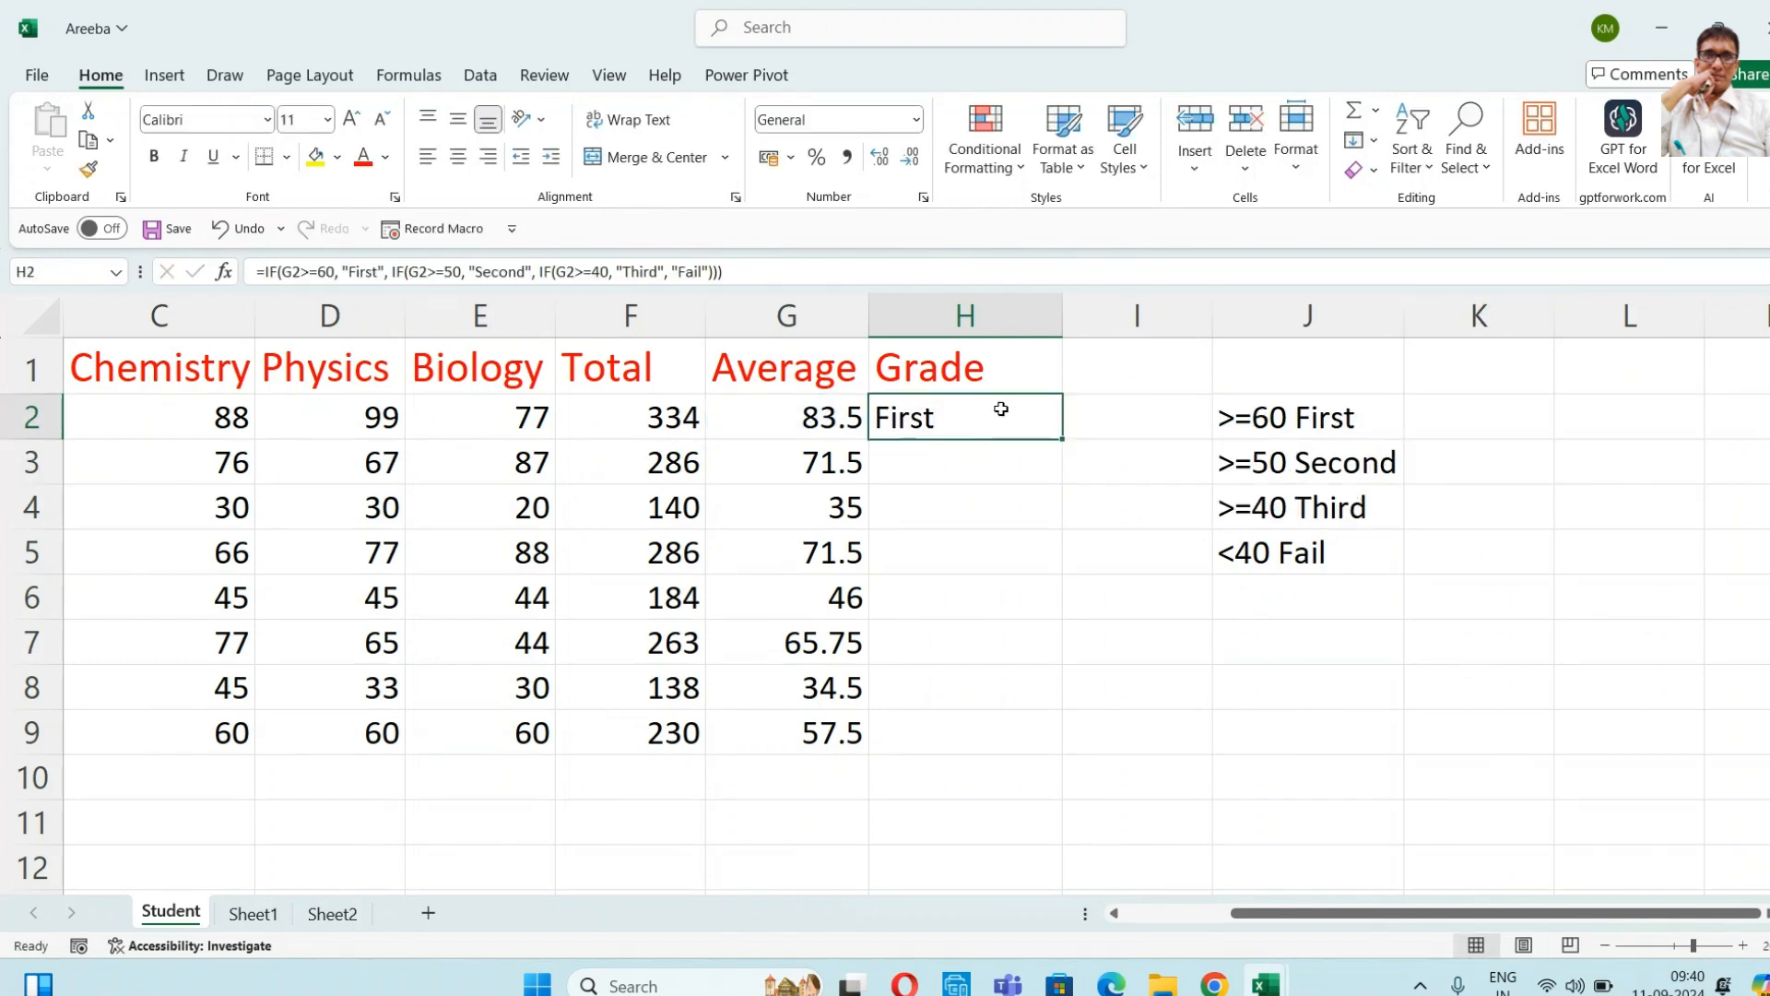
{"action": "mouse_move", "coordinate": [1064, 435]}
{"action": "left_mouse_down"}
{"action": "mouse_move", "coordinate": [1062, 523]}
{"action": "mouse_move", "coordinate": [1059, 442]}
{"action": "left_mouse_up"}
{"action": "double_click", "coordinate": [1064, 439]}
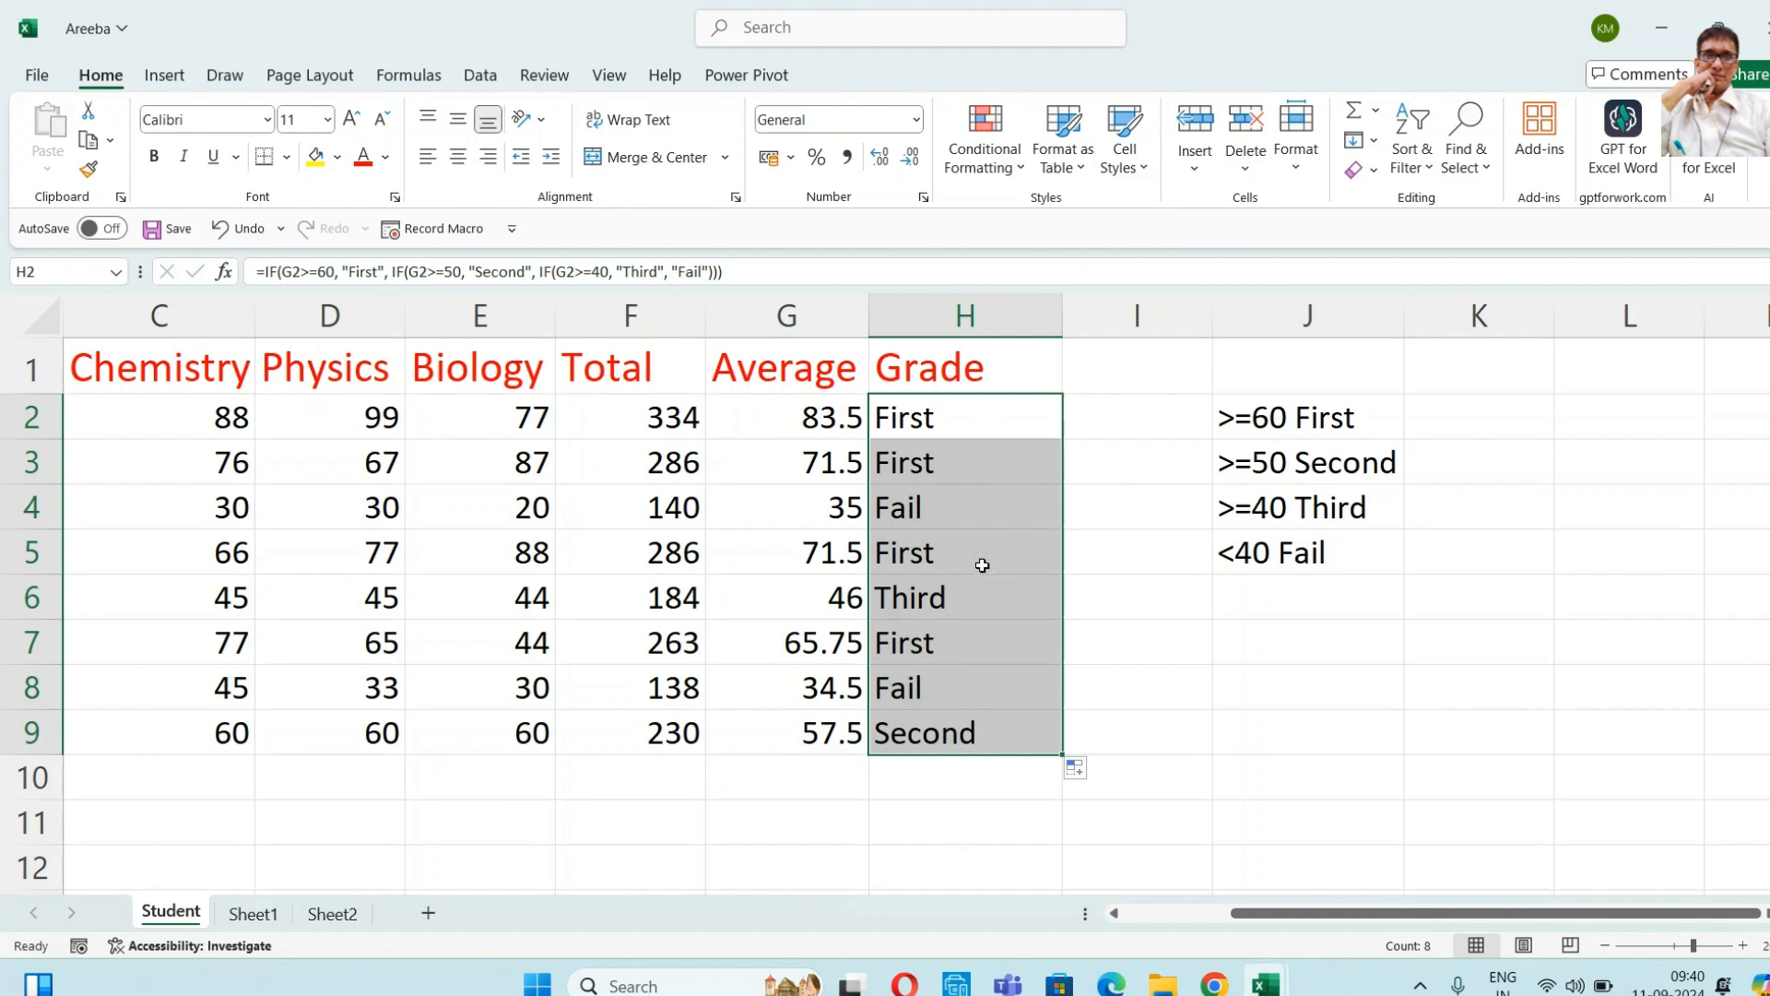
- Examine the nested IF formula in each grade cell from H2 to H9
{"action": "left_click", "coordinate": [986, 419]}
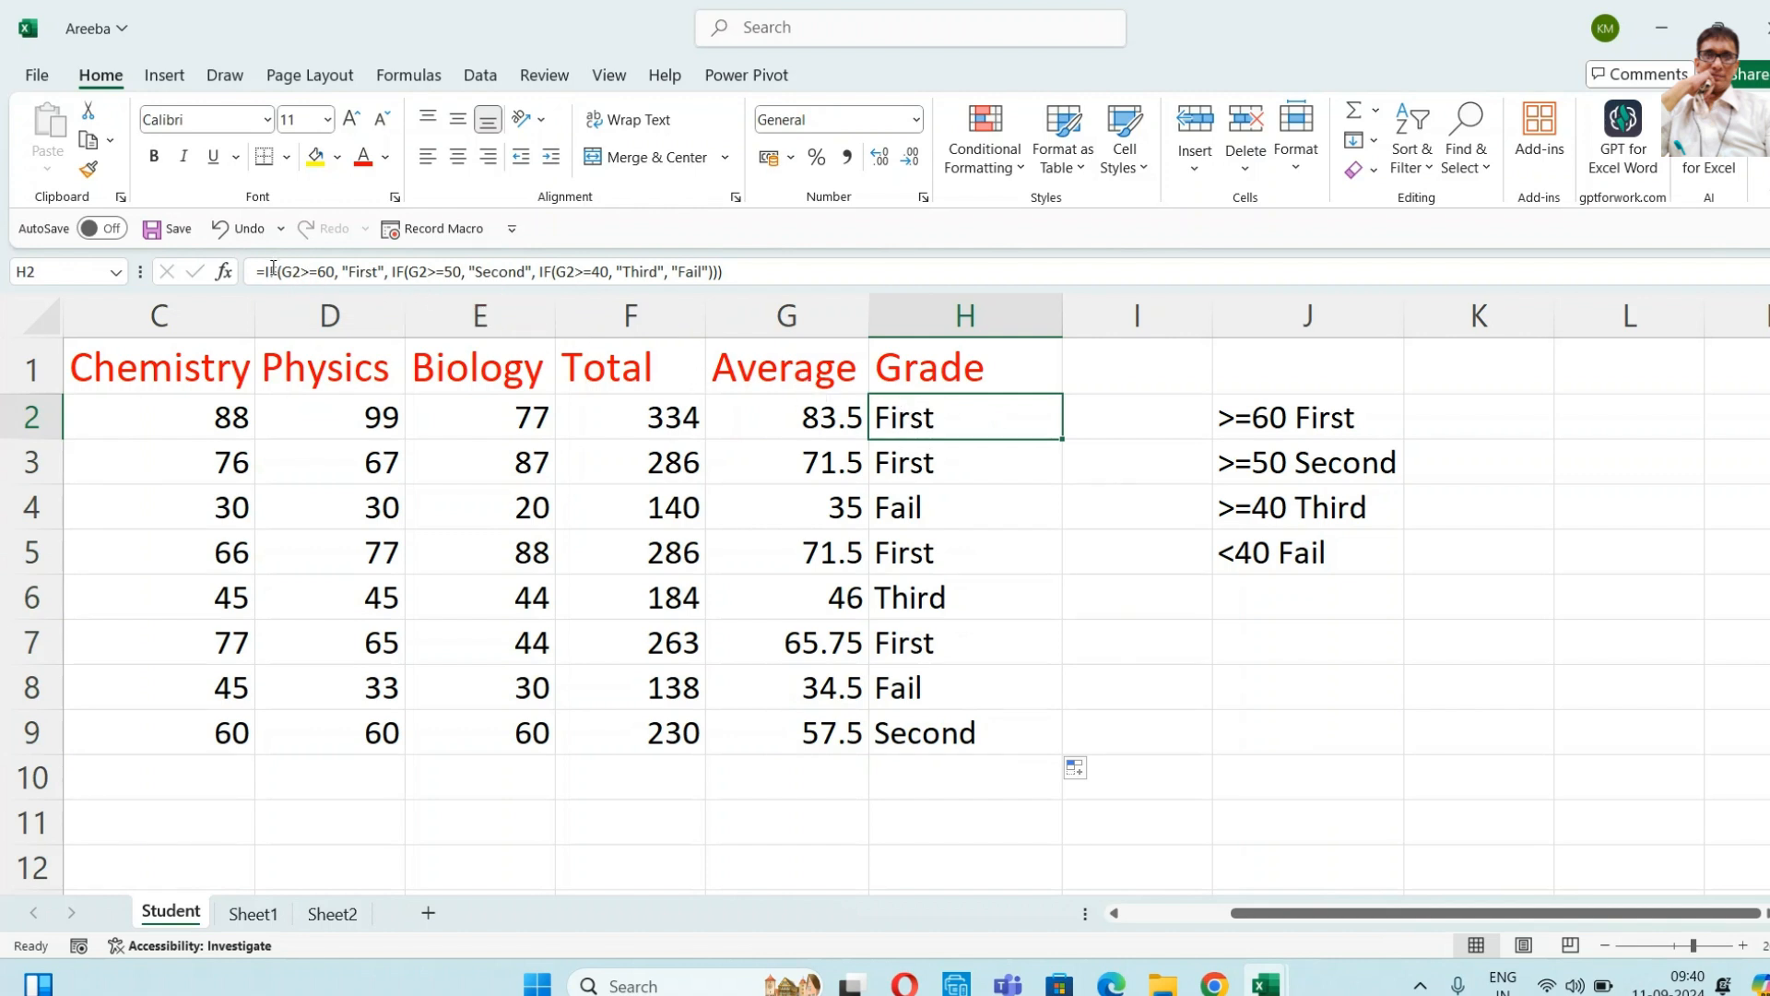
{"action": "left_click", "coordinate": [883, 467]}
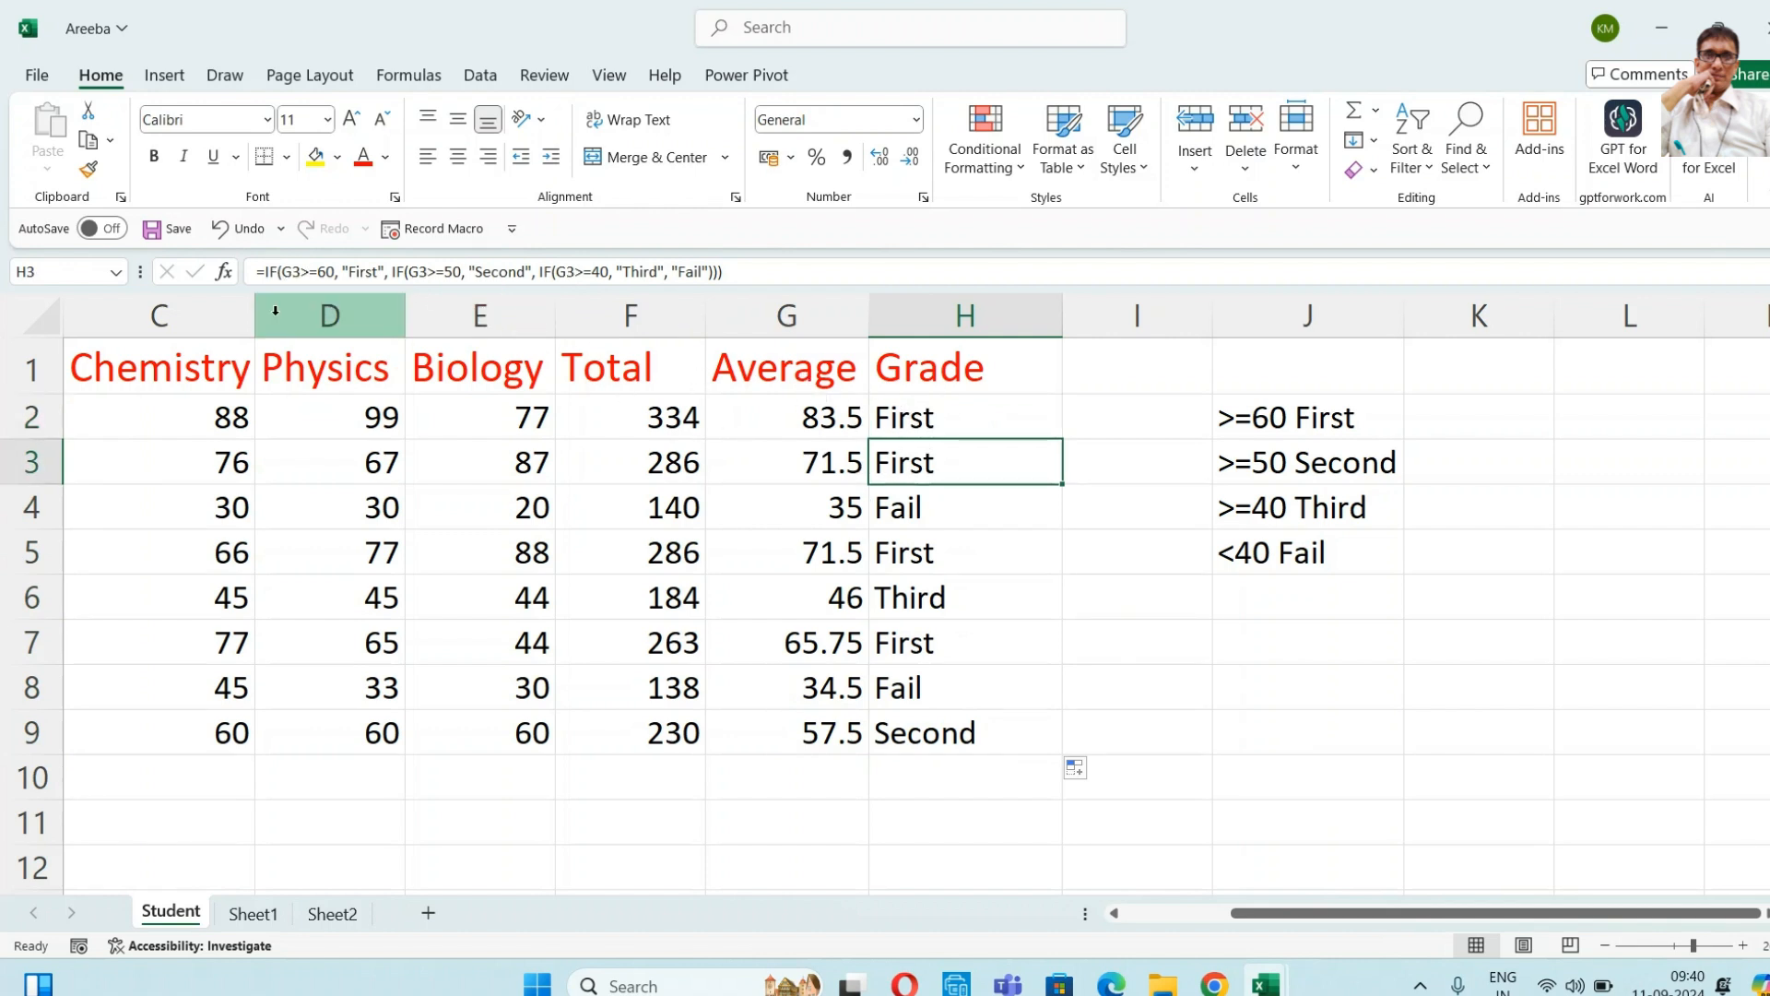
{"action": "left_click", "coordinate": [914, 519]}
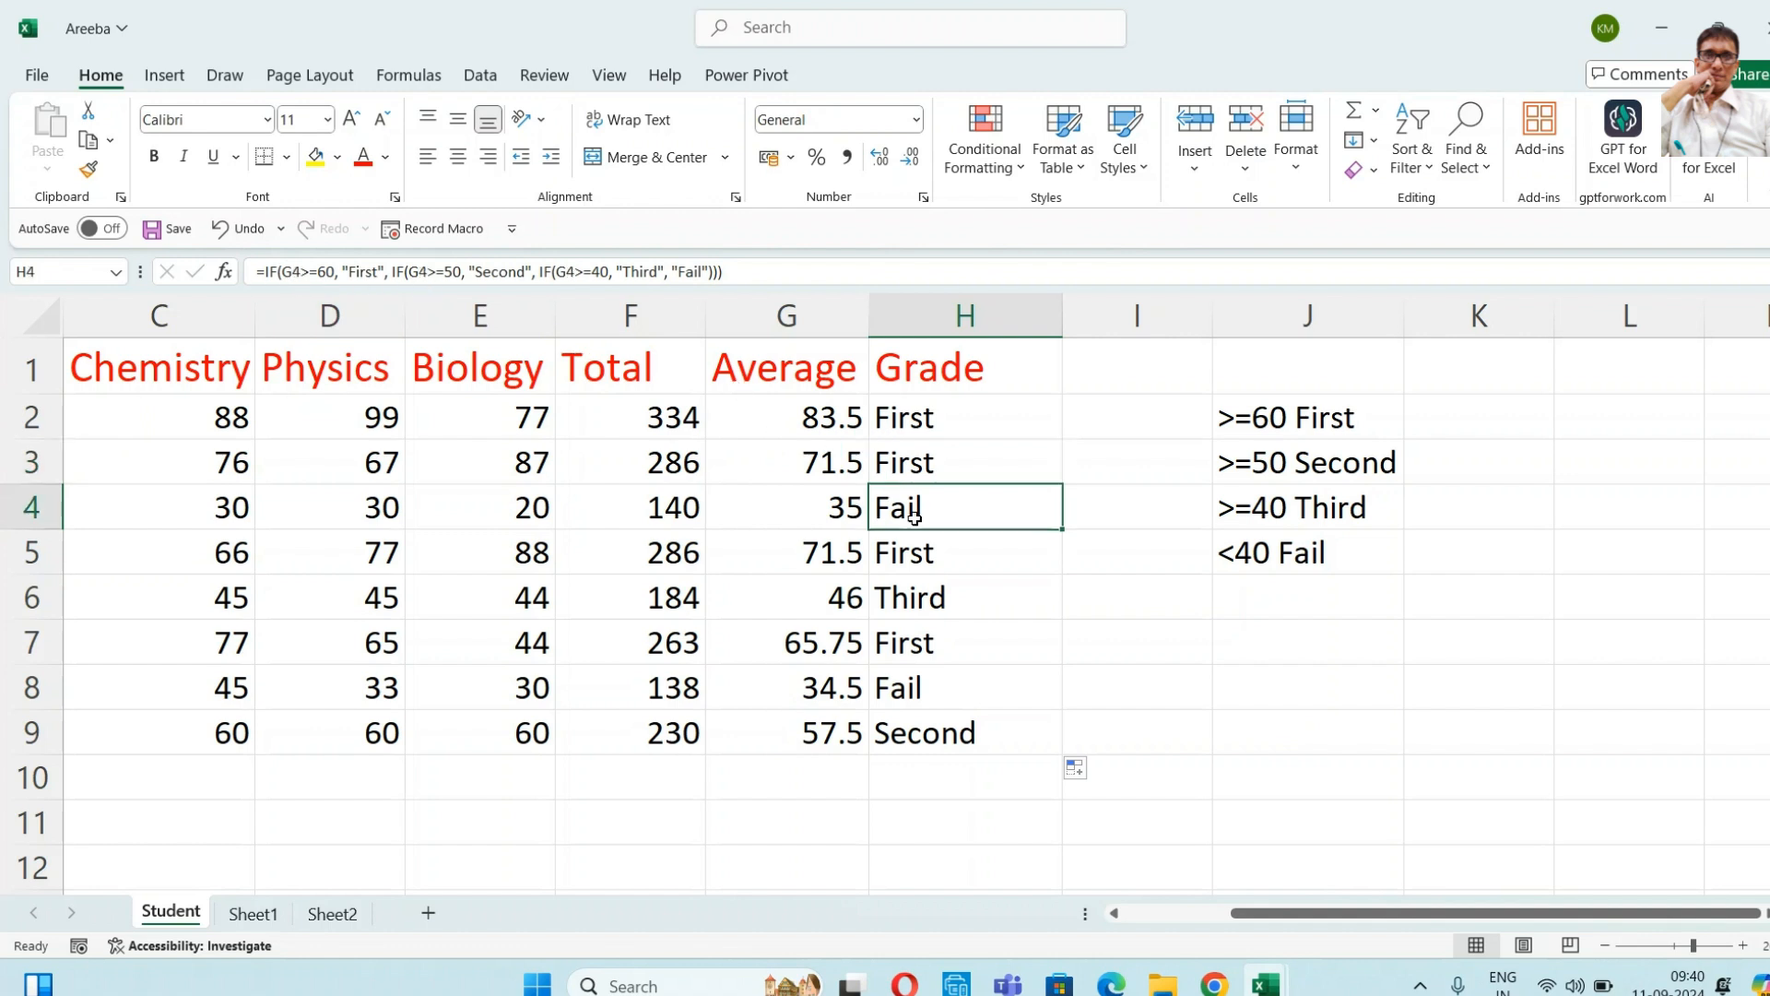
{"action": "left_click", "coordinate": [915, 567]}
{"action": "left_click", "coordinate": [915, 606]}
{"action": "left_click", "coordinate": [908, 648]}
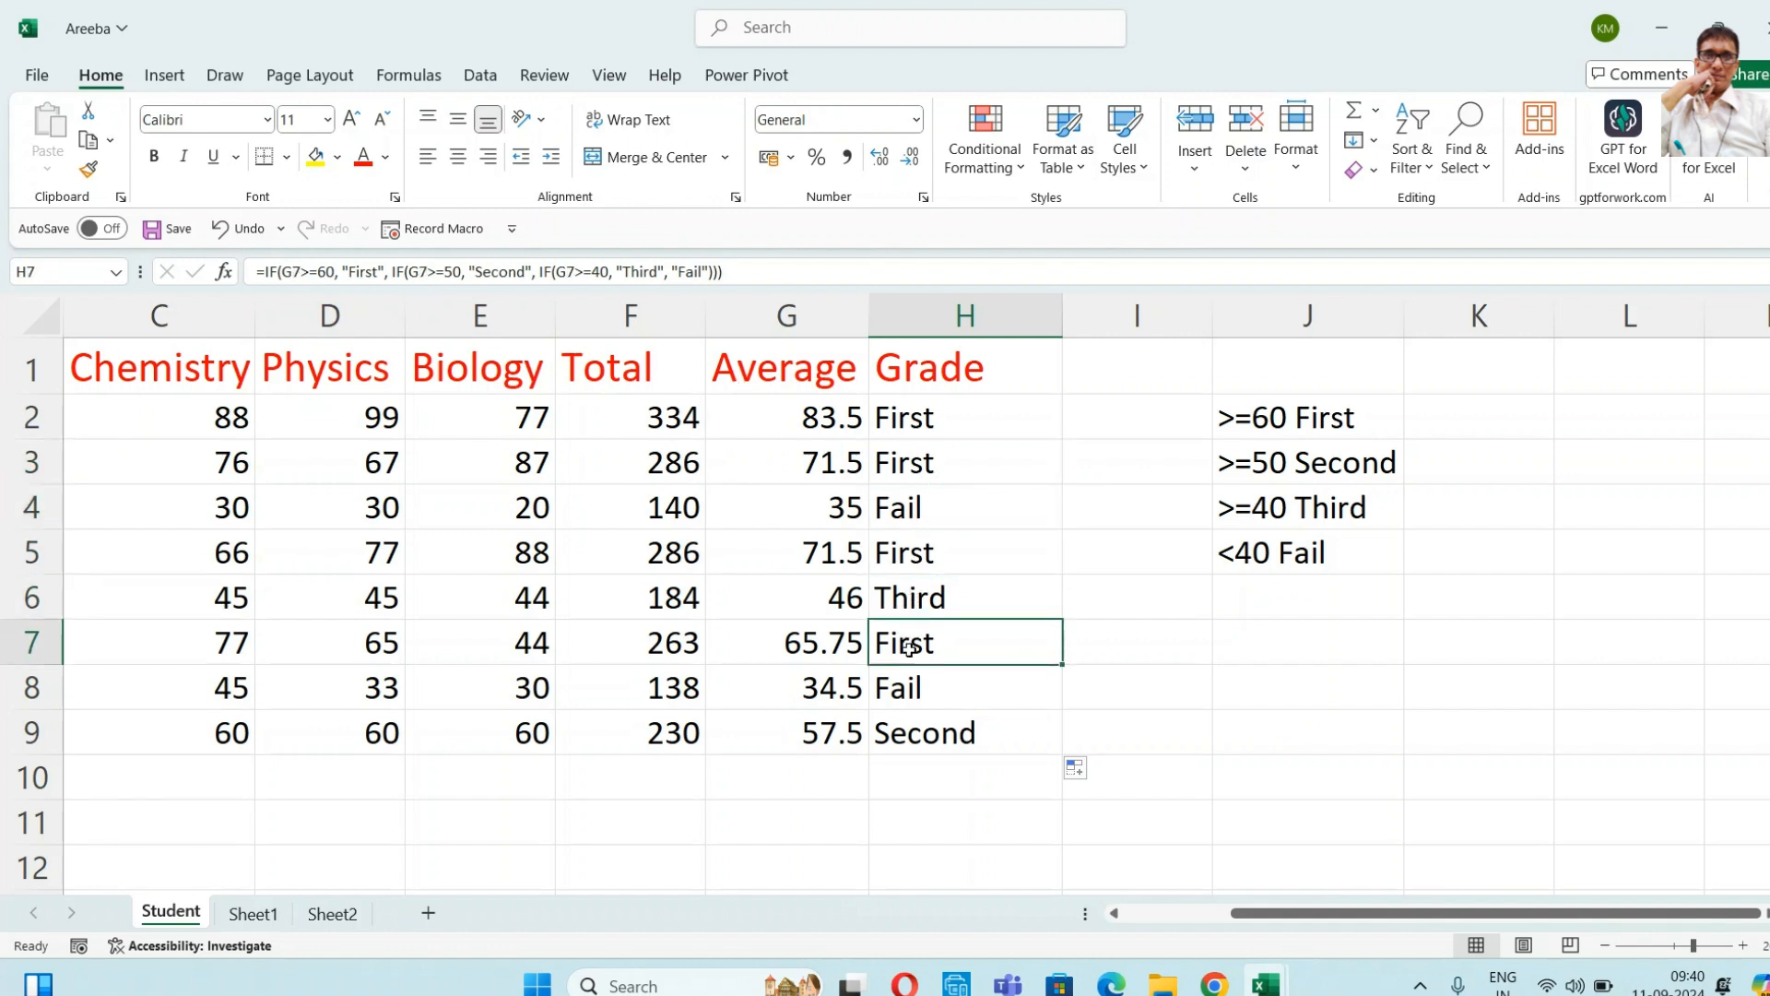
{"action": "left_click", "coordinate": [908, 691]}
{"action": "left_click", "coordinate": [913, 743]}
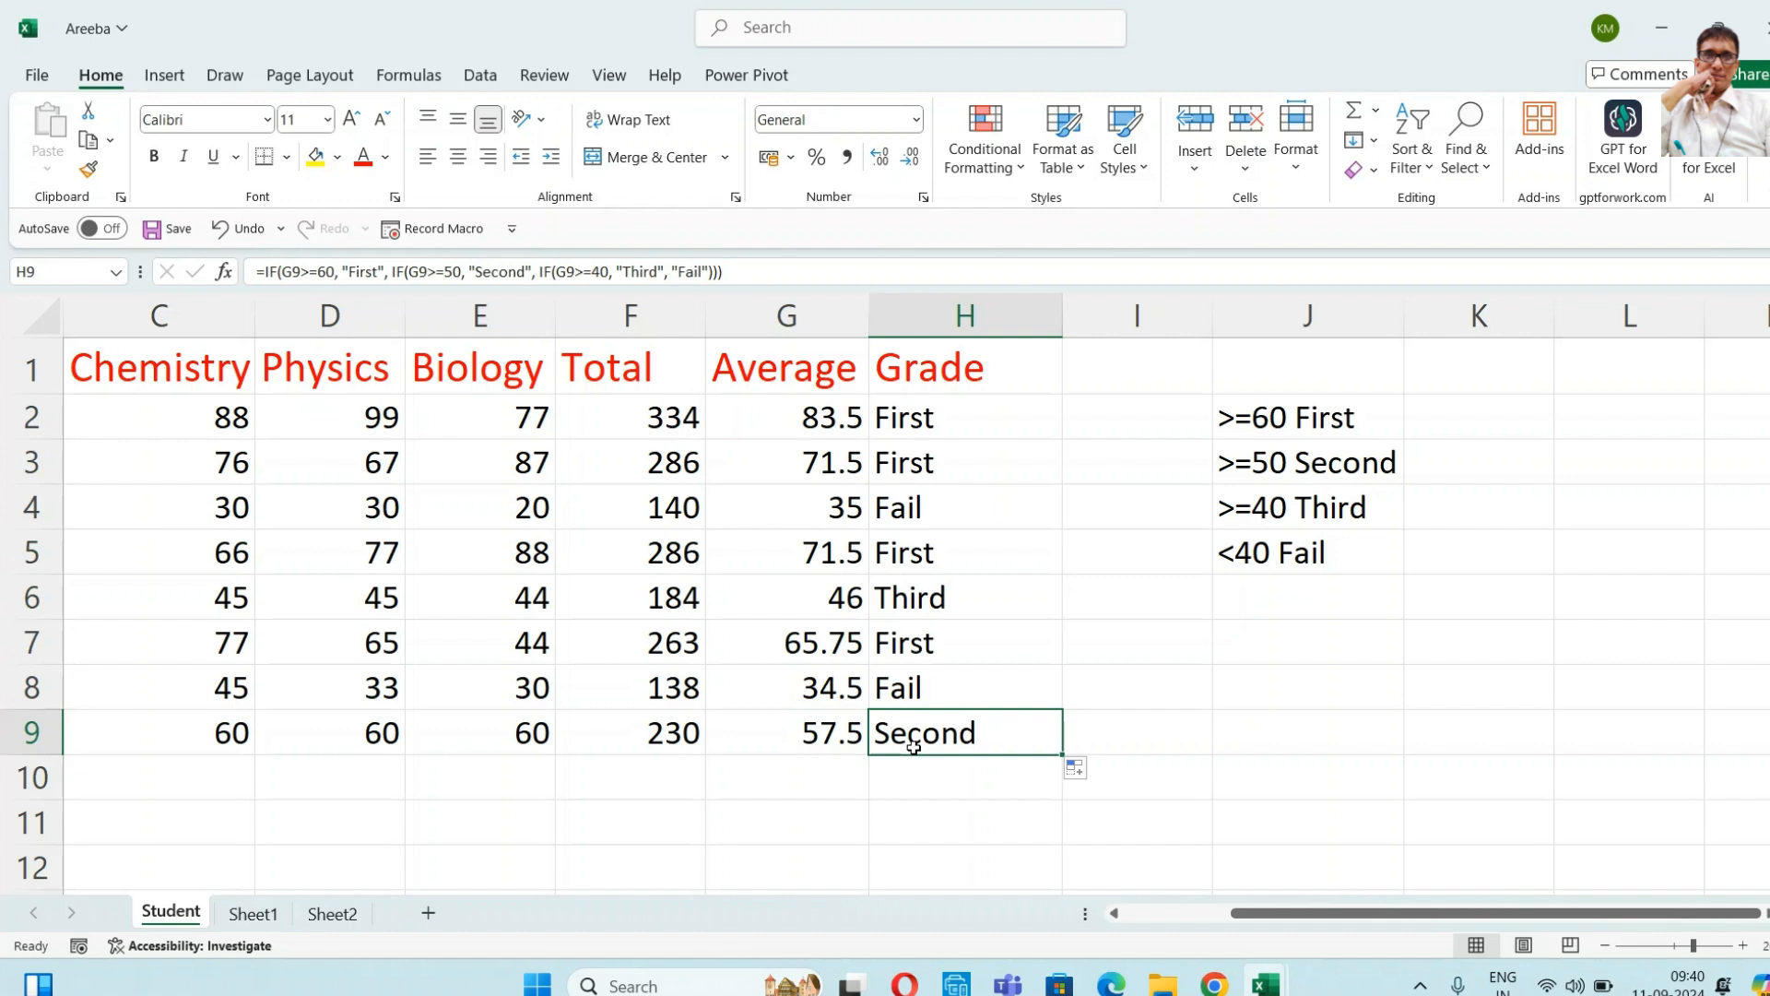
{"action": "left_click", "coordinate": [929, 431]}
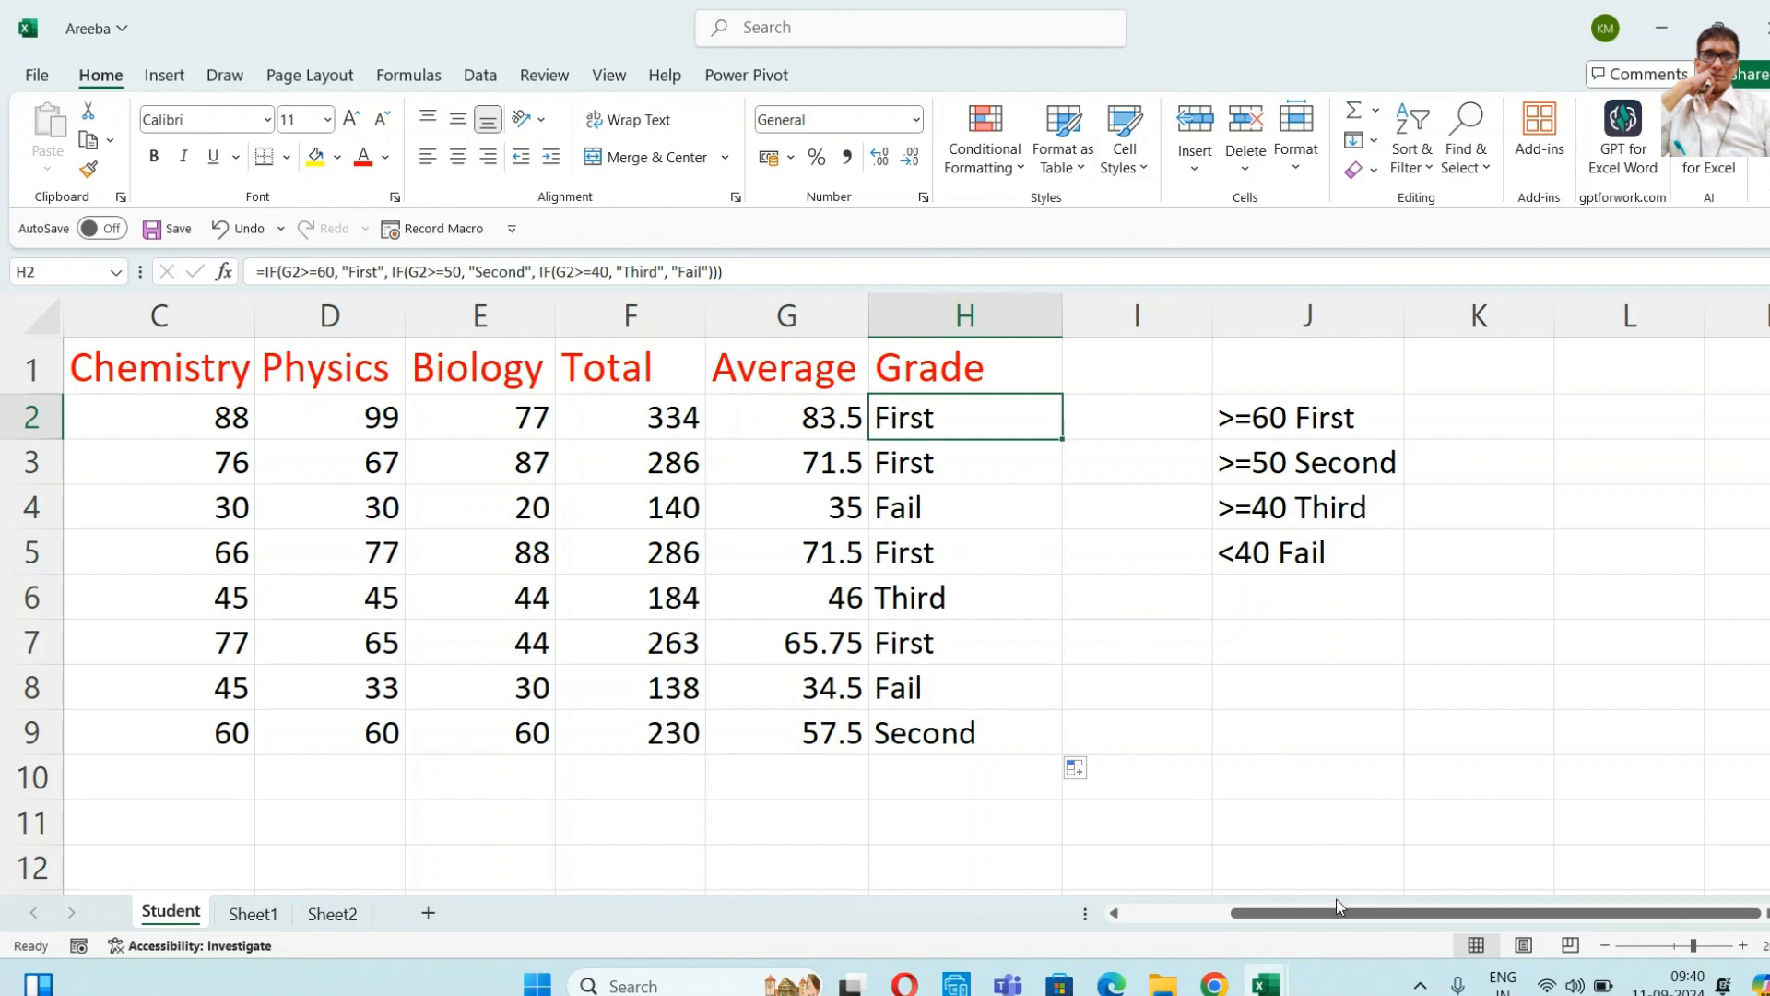
- Set the Math mark in row 7 to 50 to test the grade formula
{"action": "left_click", "coordinate": [1602, 948]}
{"action": "left_click", "coordinate": [1602, 948]}
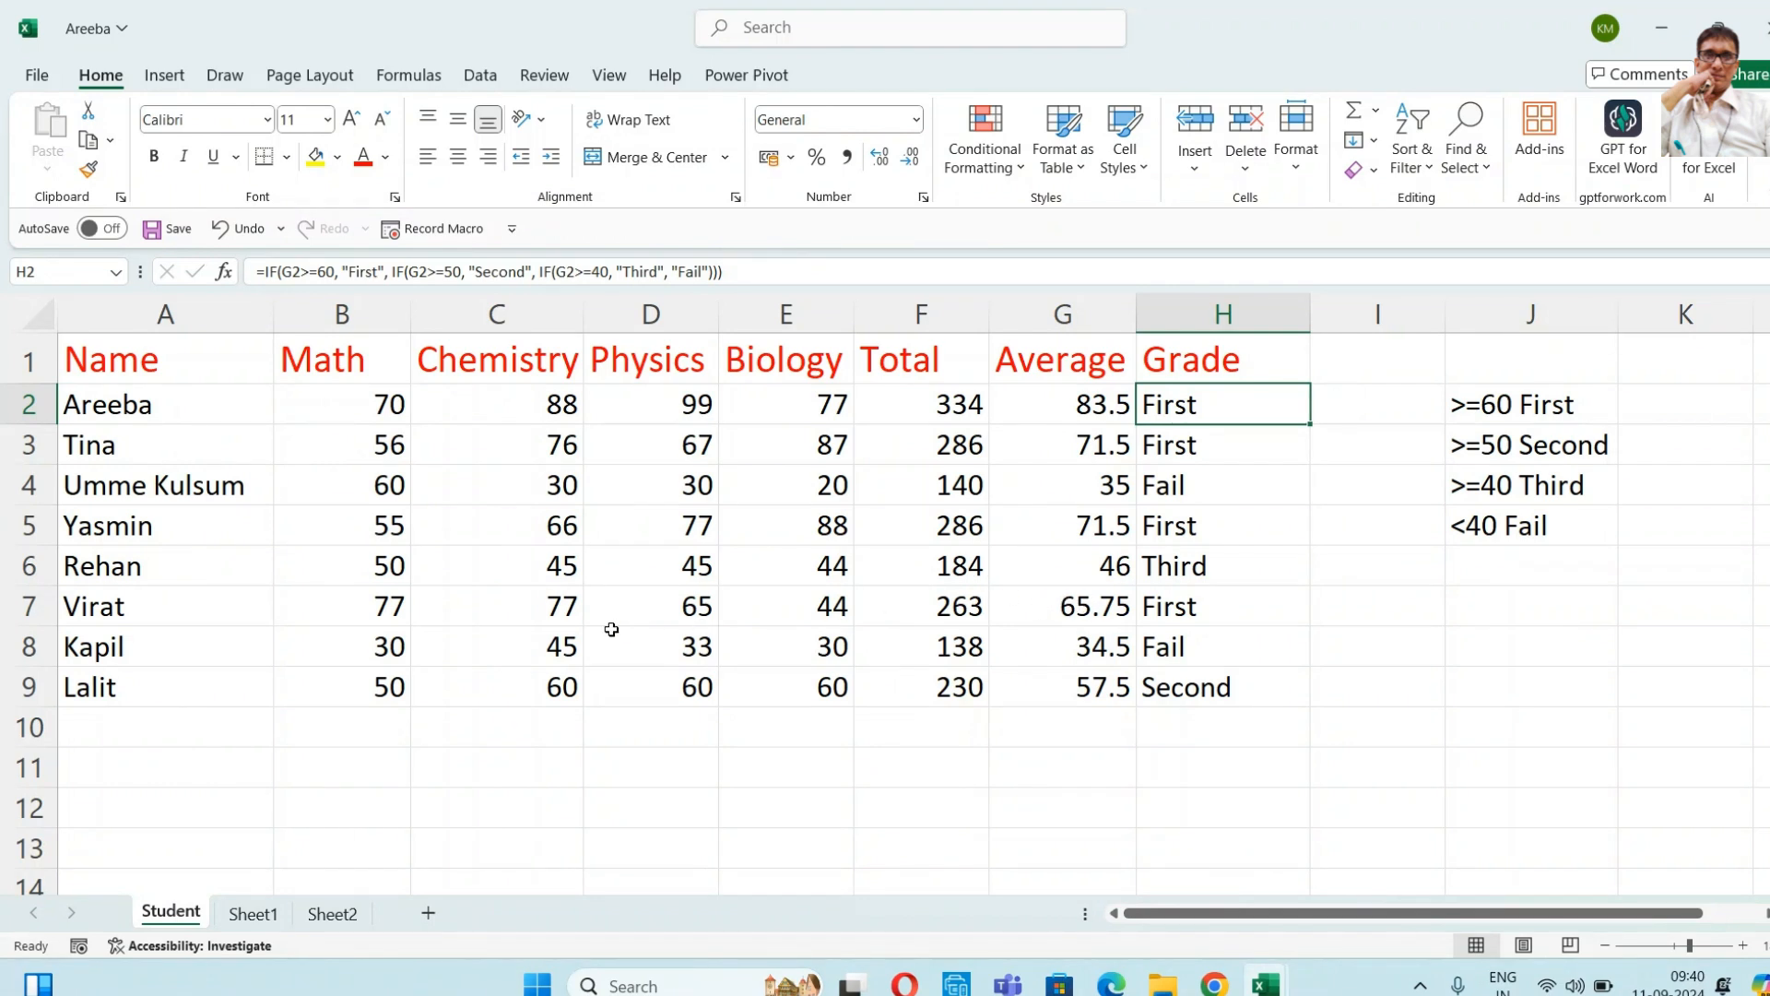
{"action": "left_click", "coordinate": [385, 603]}
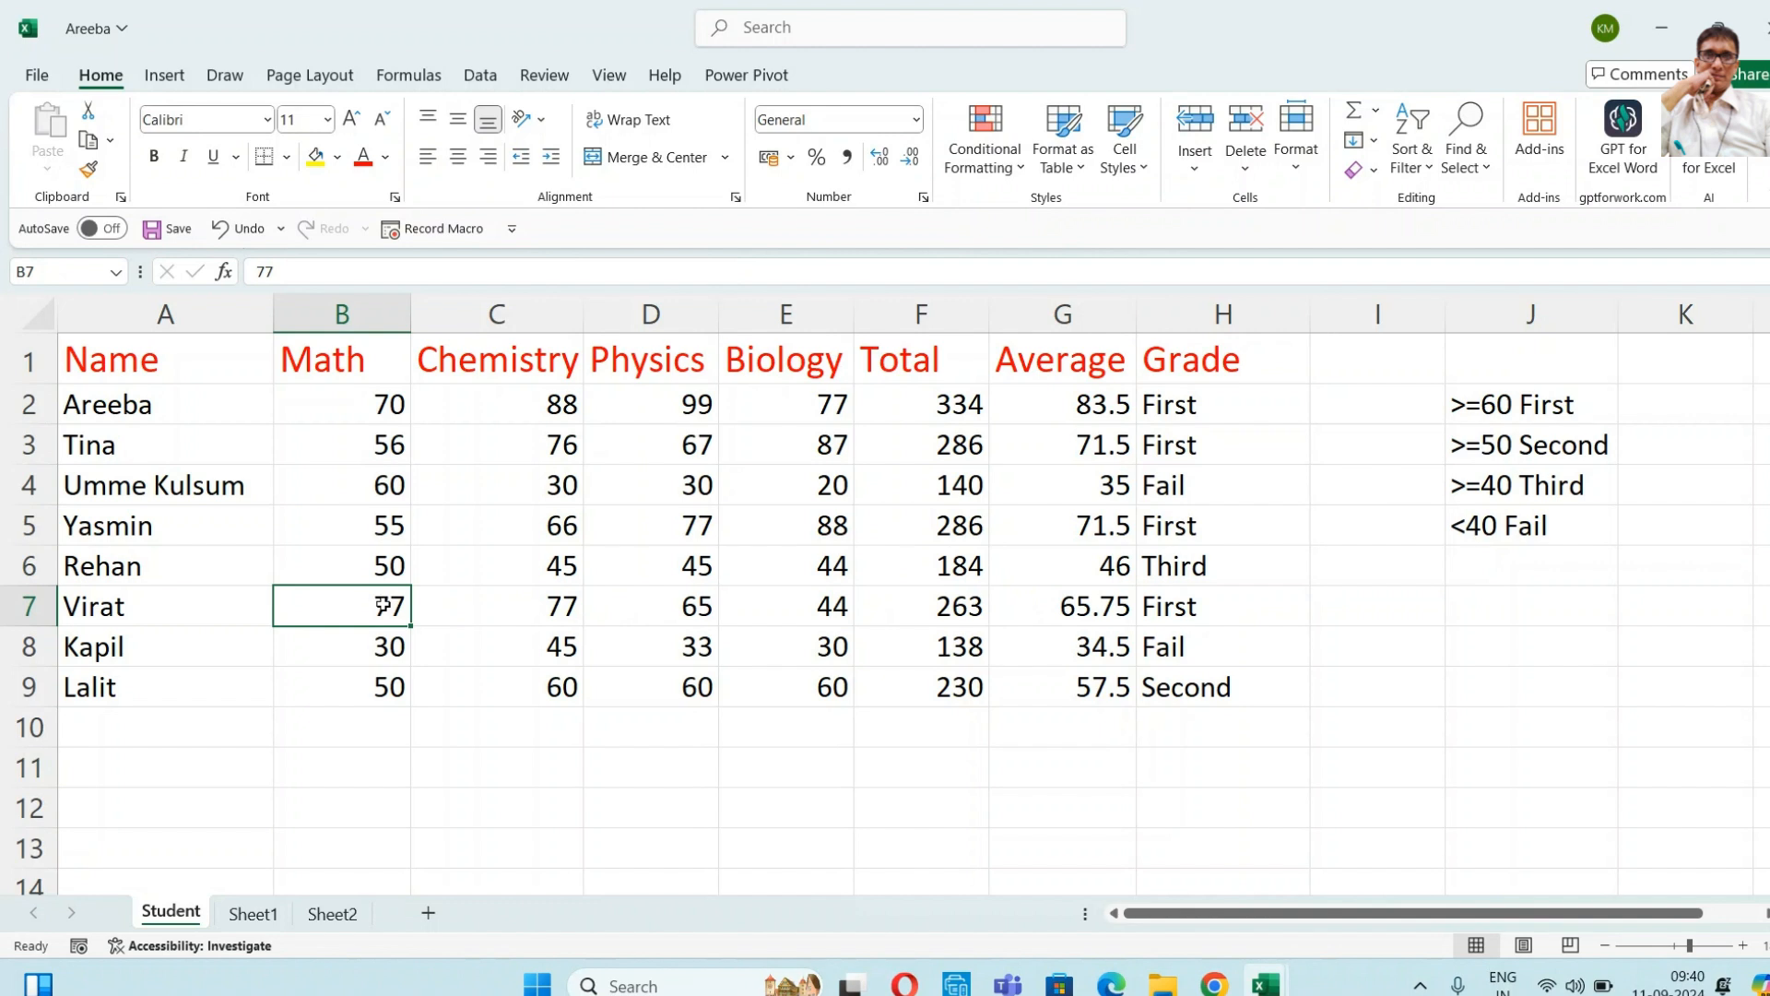
{"action": "type", "text": "50"}
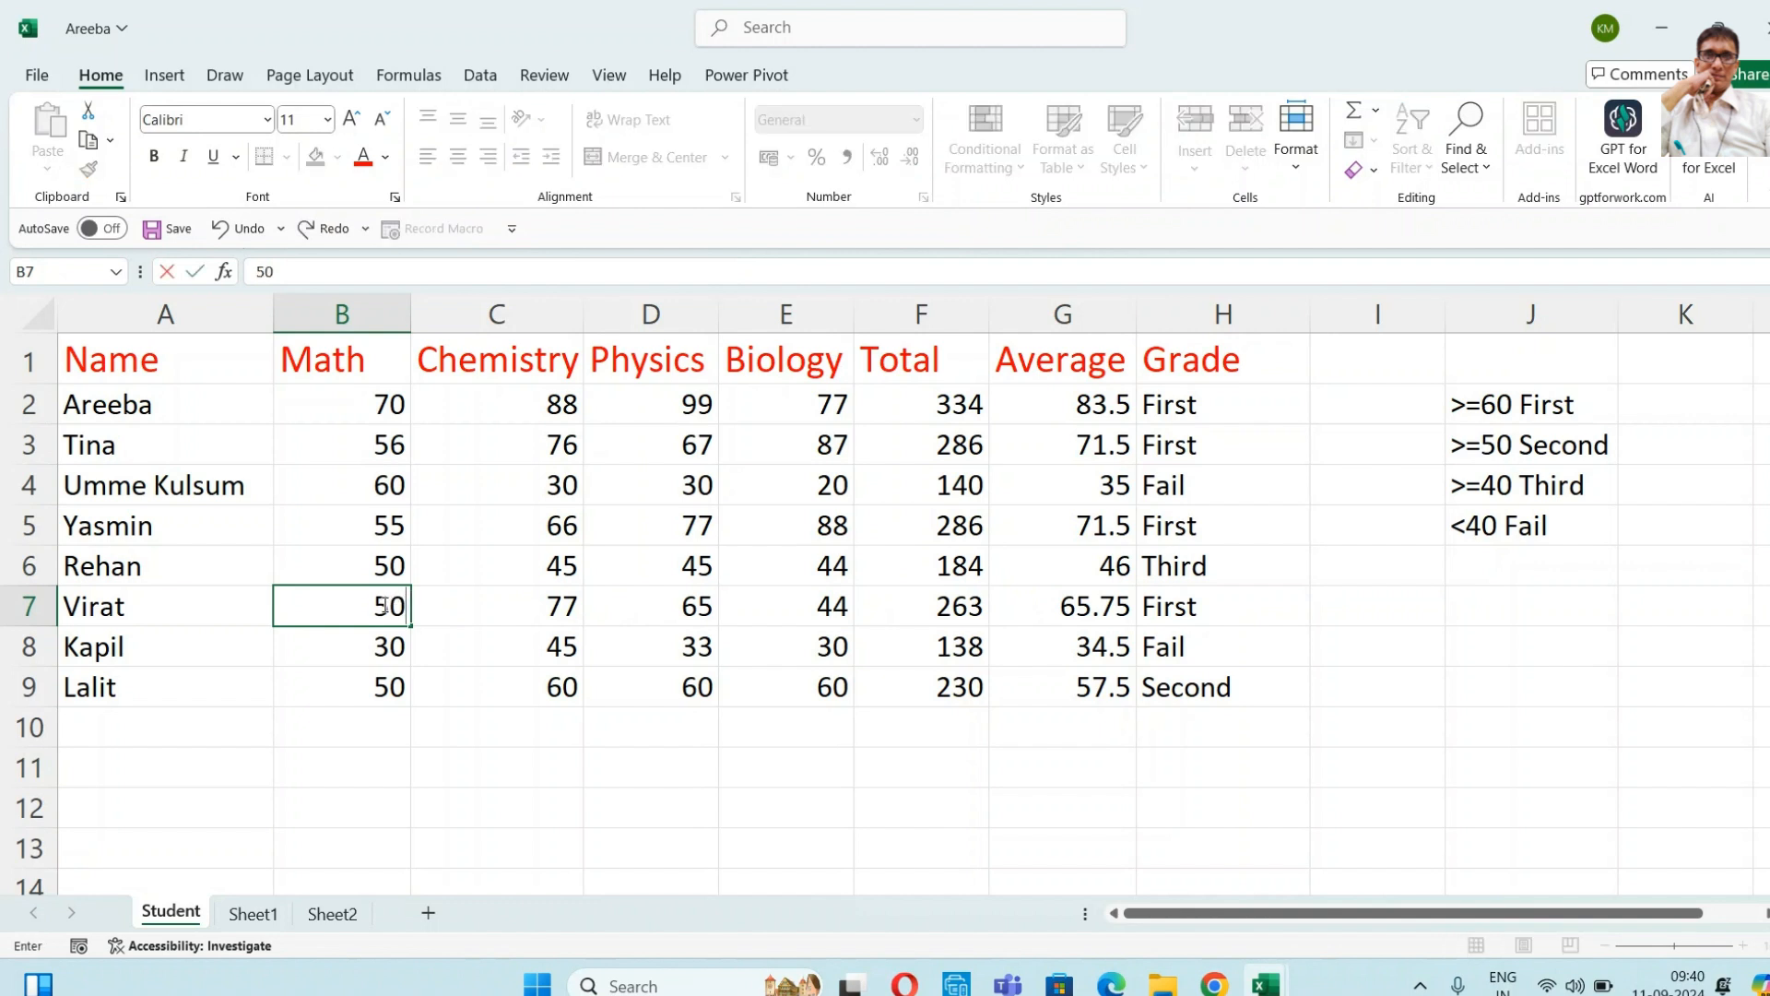
{"action": "key", "text": "Tab"}
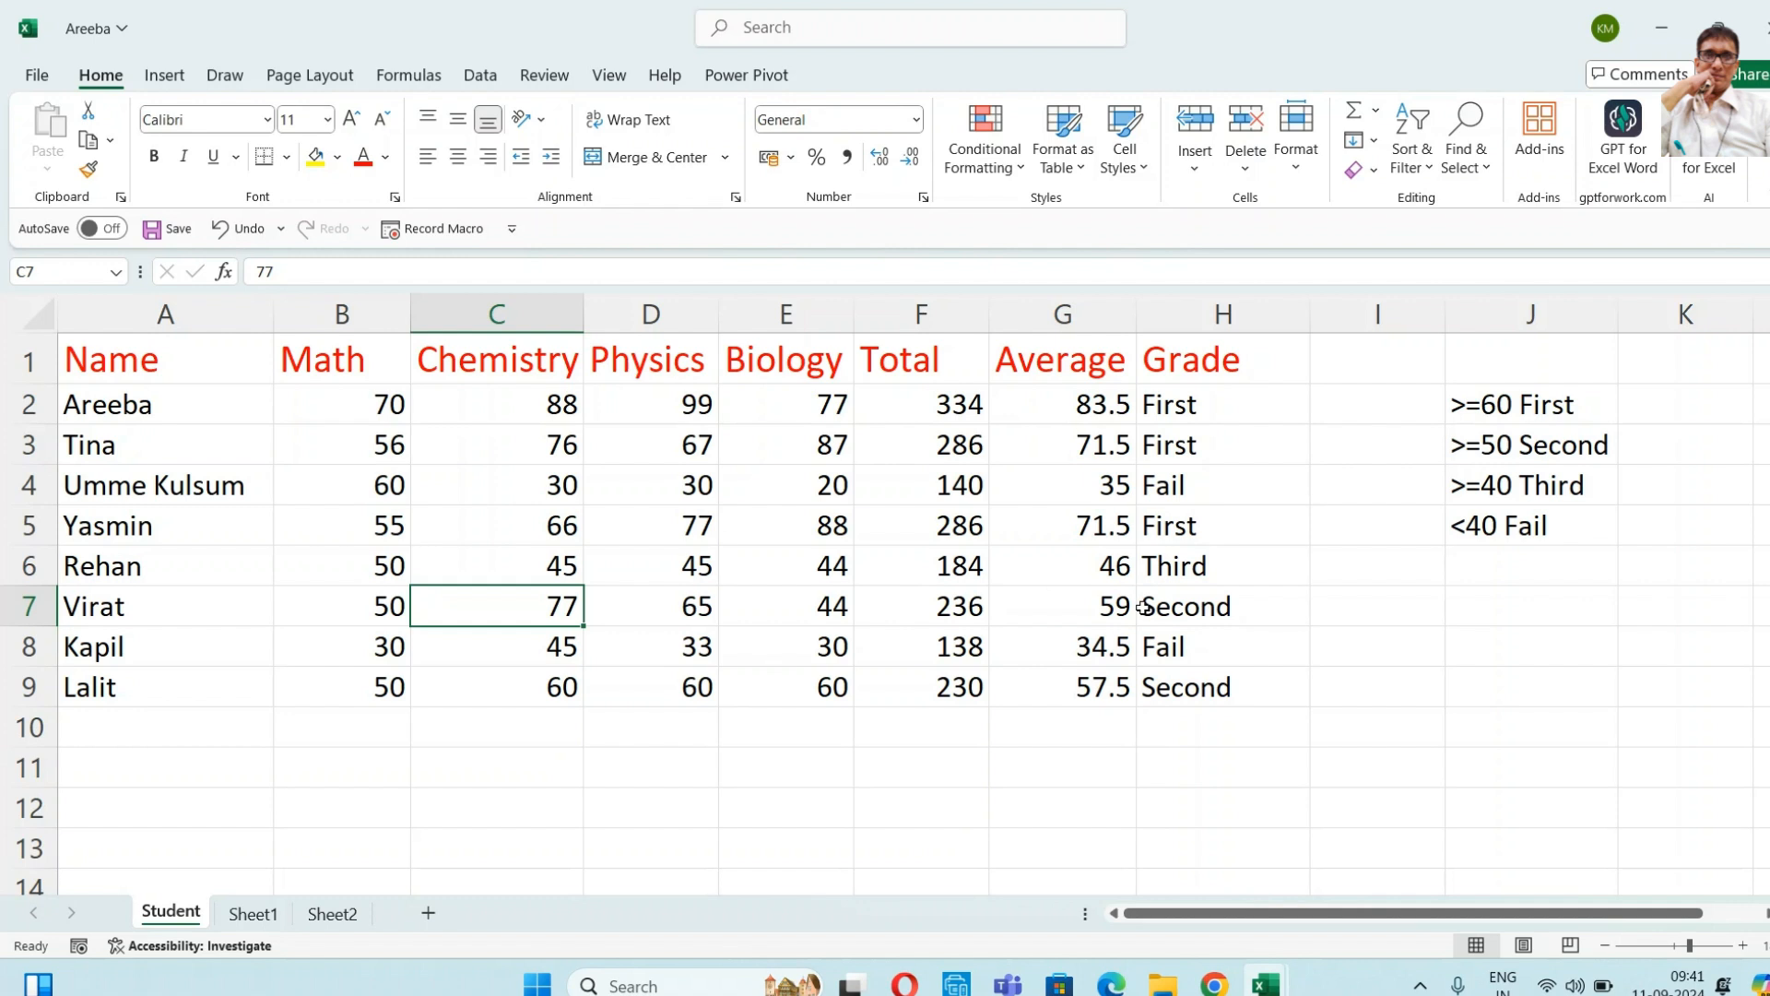
- Set the Chemistry and Physics marks in row 7 to 30 each to test the lower grades
{"action": "type", "text": "30"}
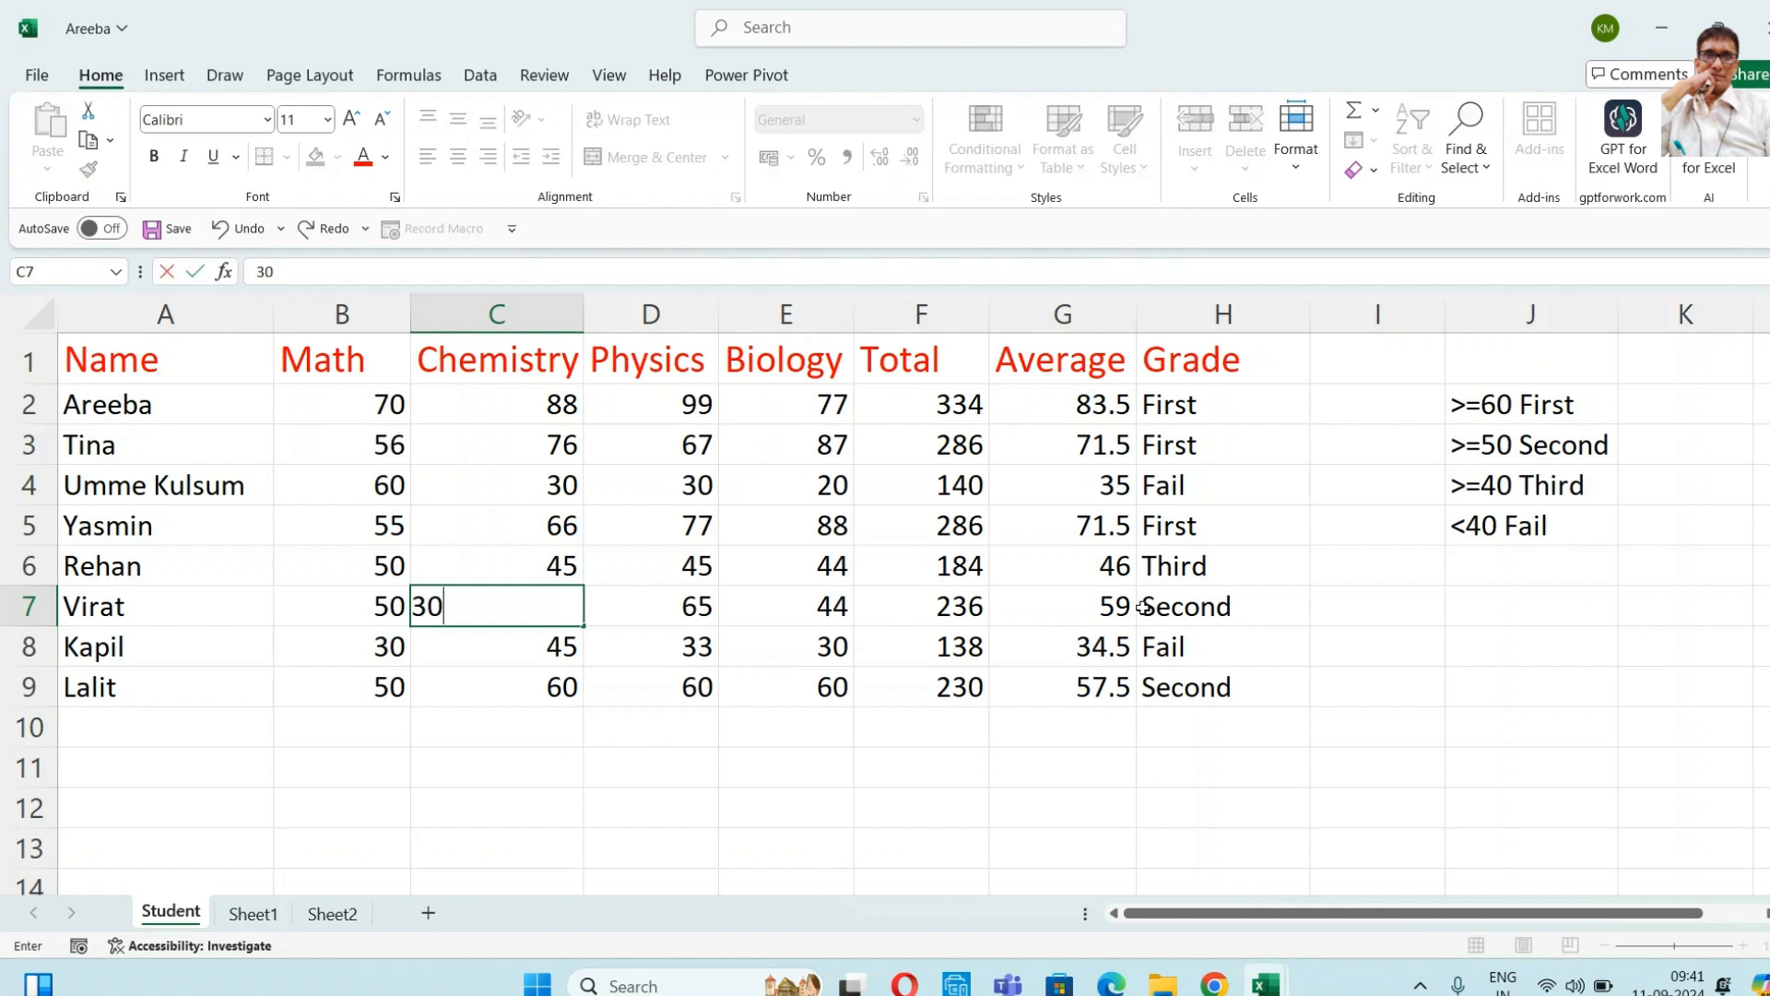
{"action": "key", "text": "Tab"}
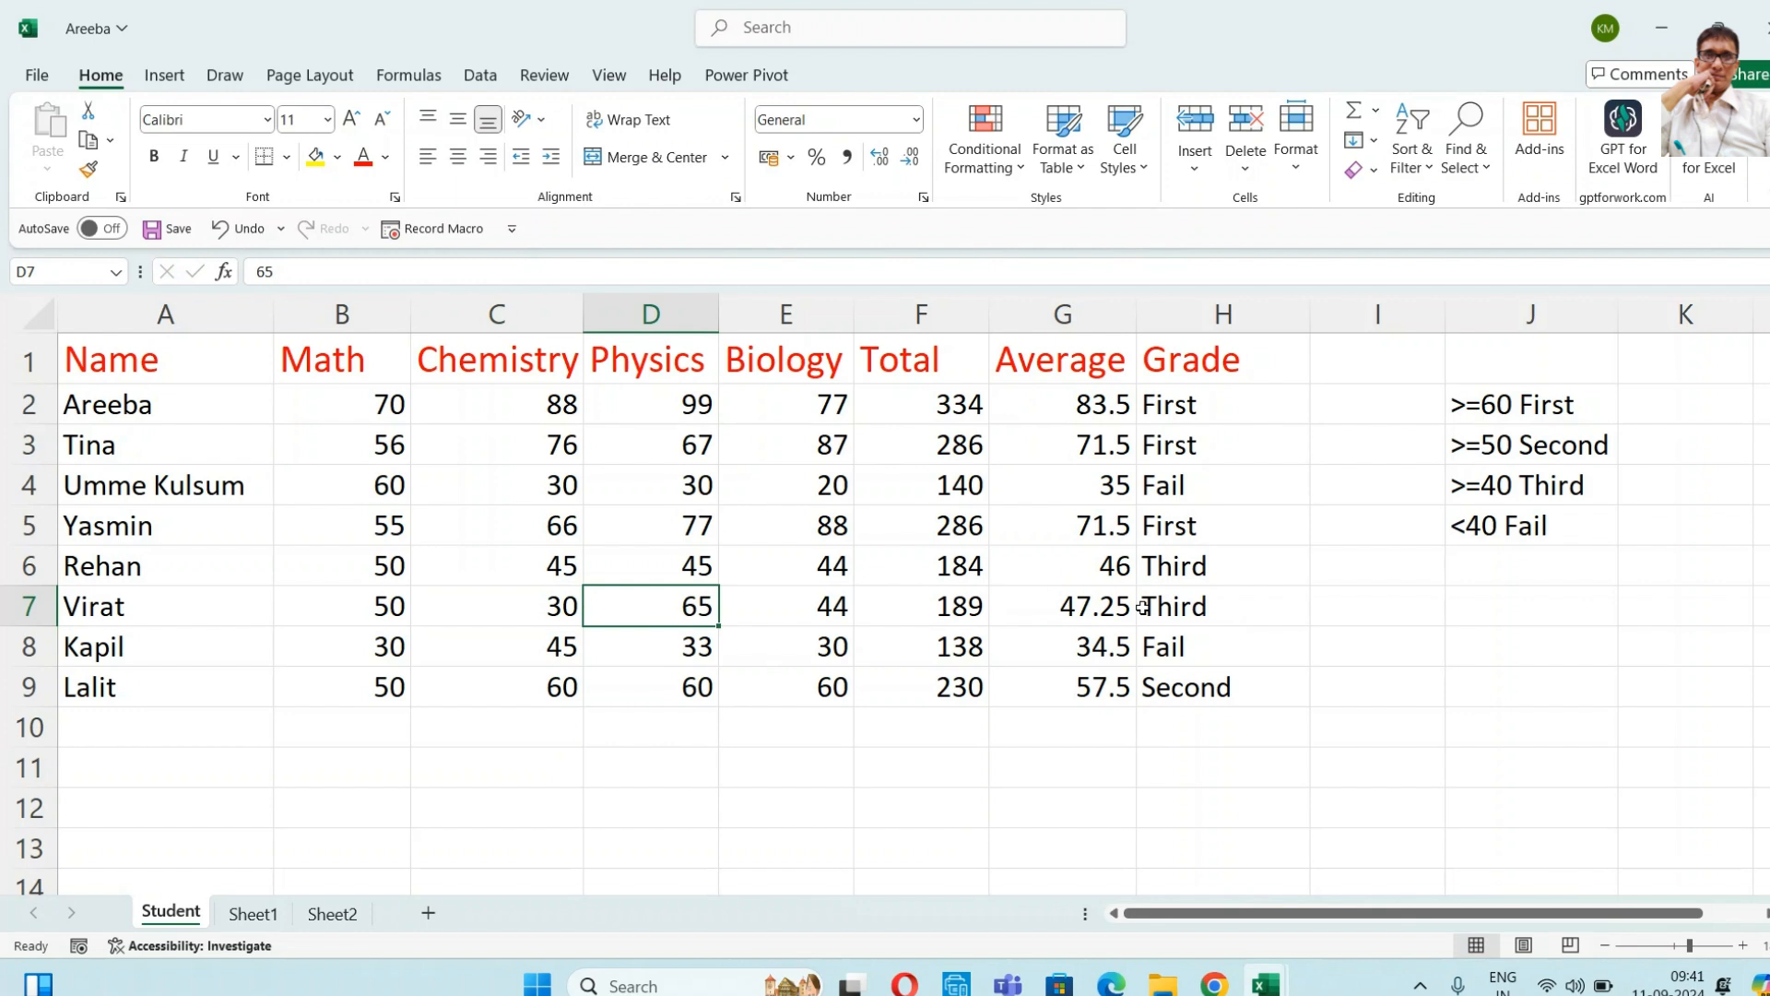
{"action": "type", "text": "30"}
{"action": "key", "text": "Tab"}
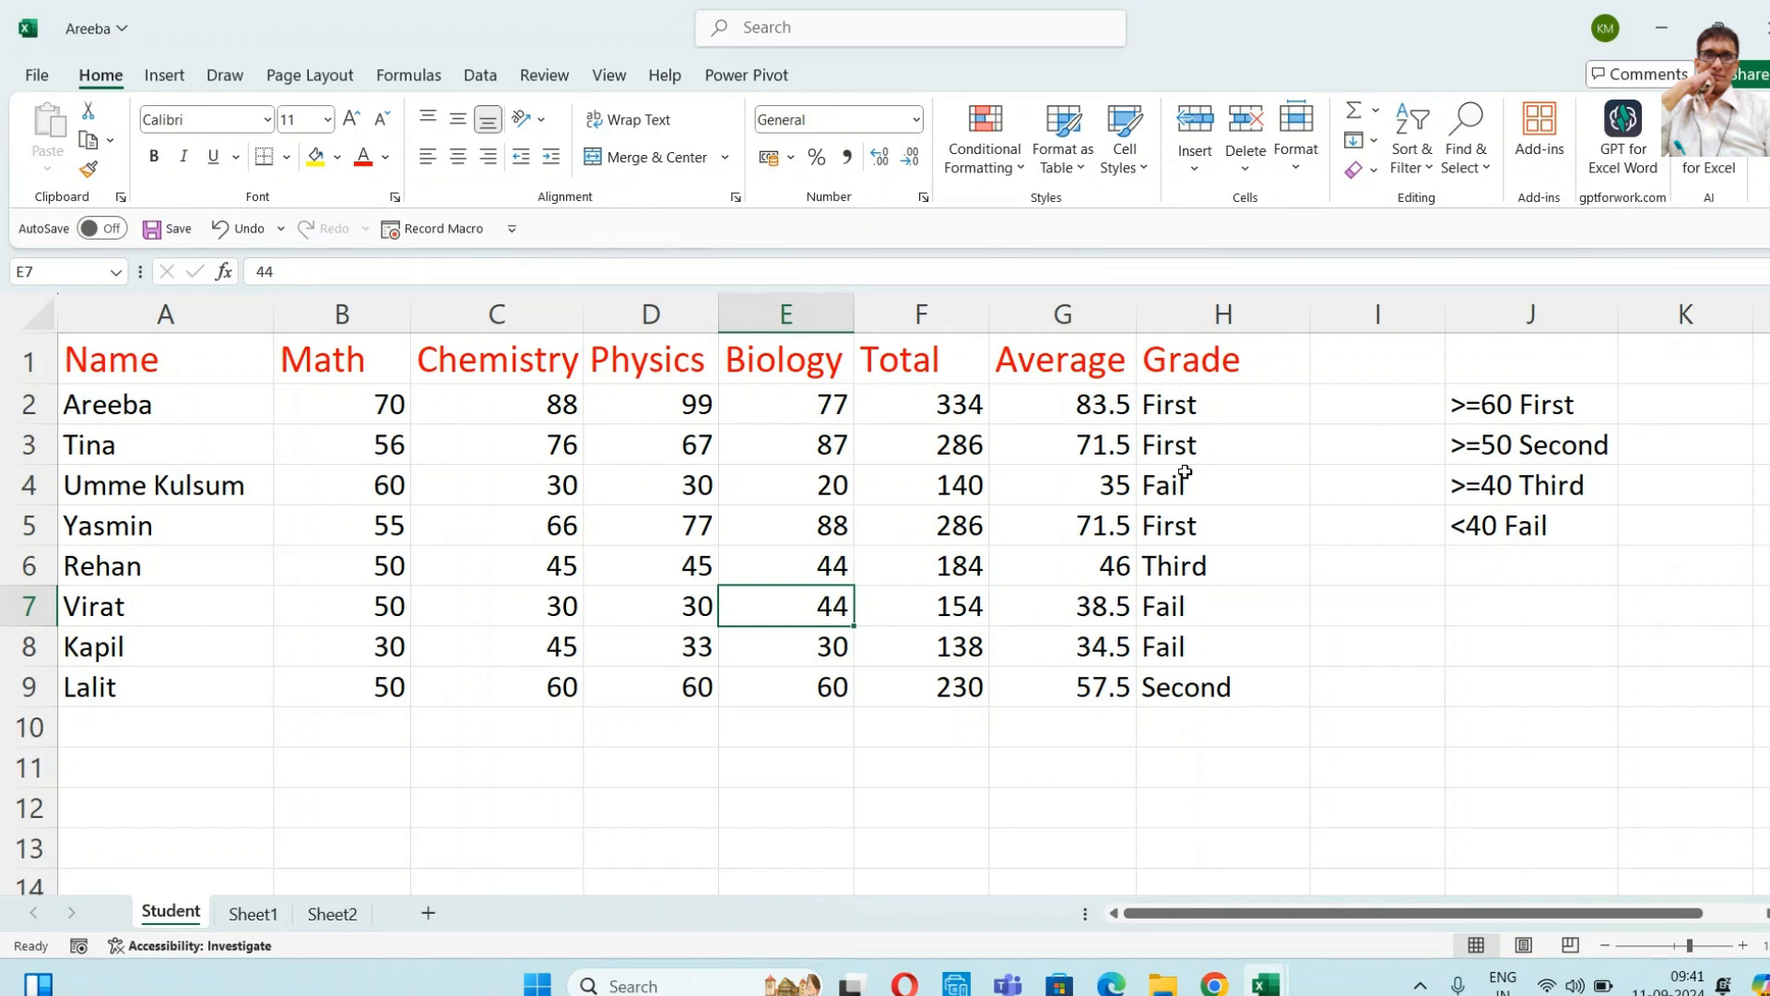
- Set the Chemistry and Physics marks in row 7 to 60 each to test a higher grade
{"action": "left_click", "coordinate": [524, 616]}
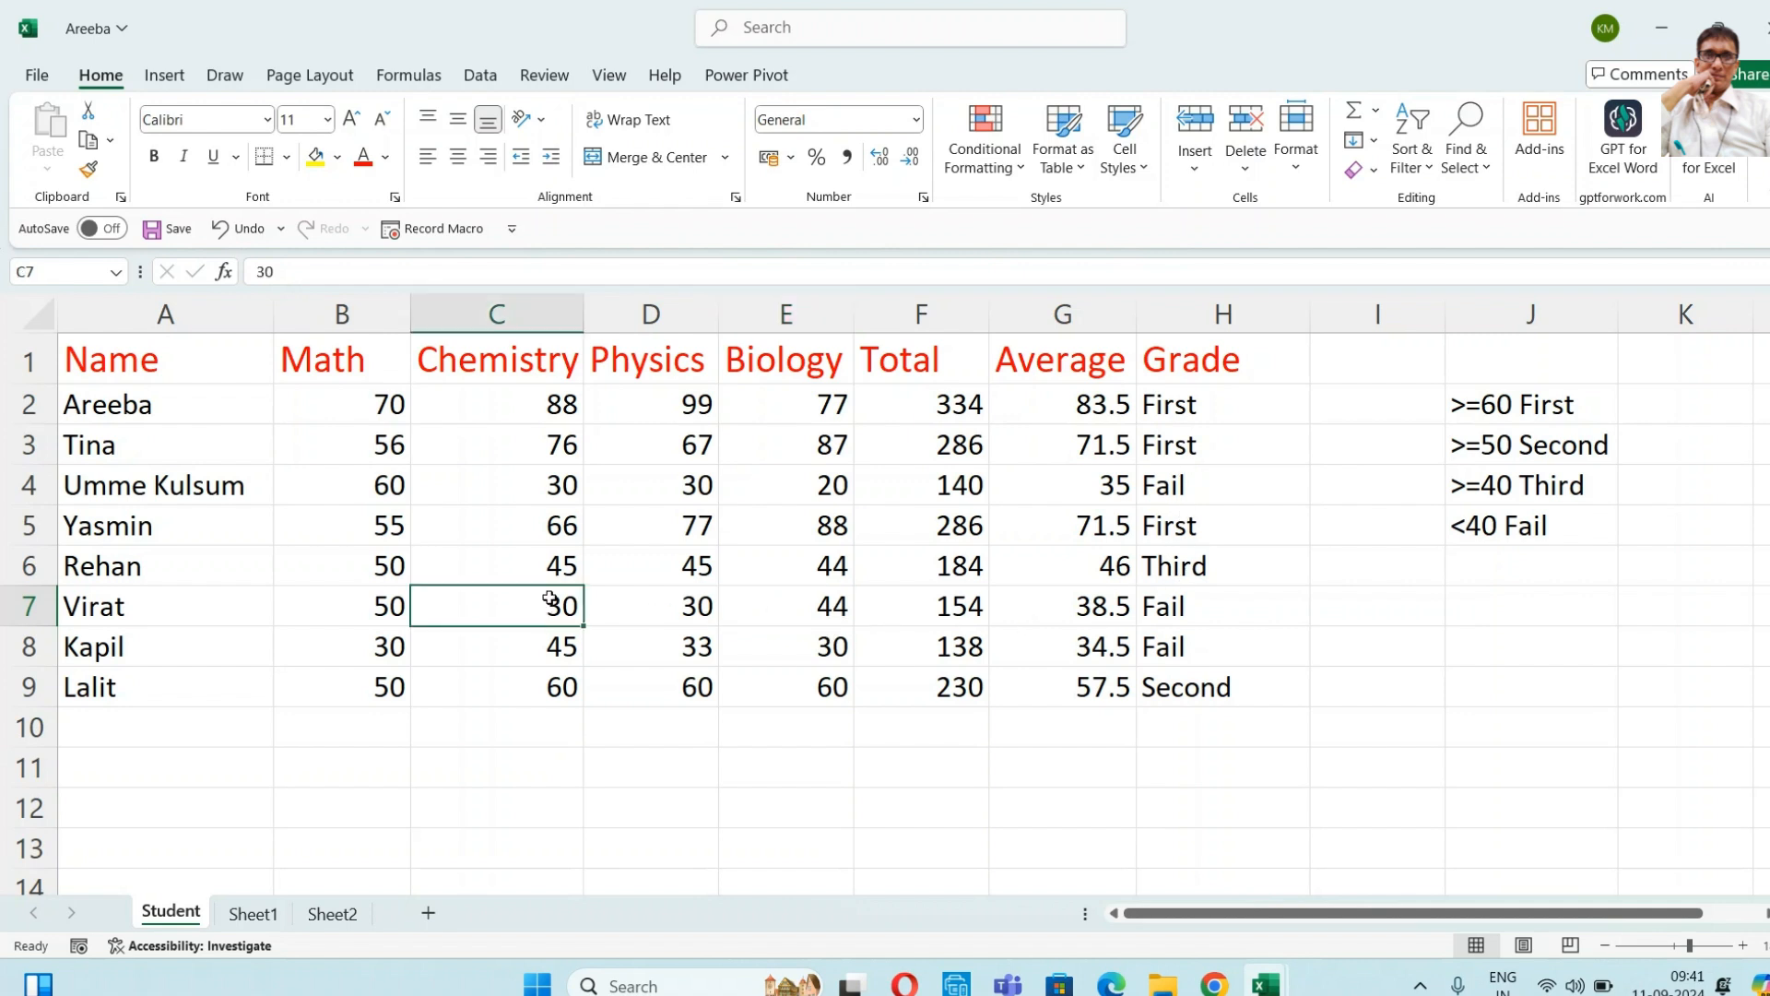
{"action": "type", "text": "60."}
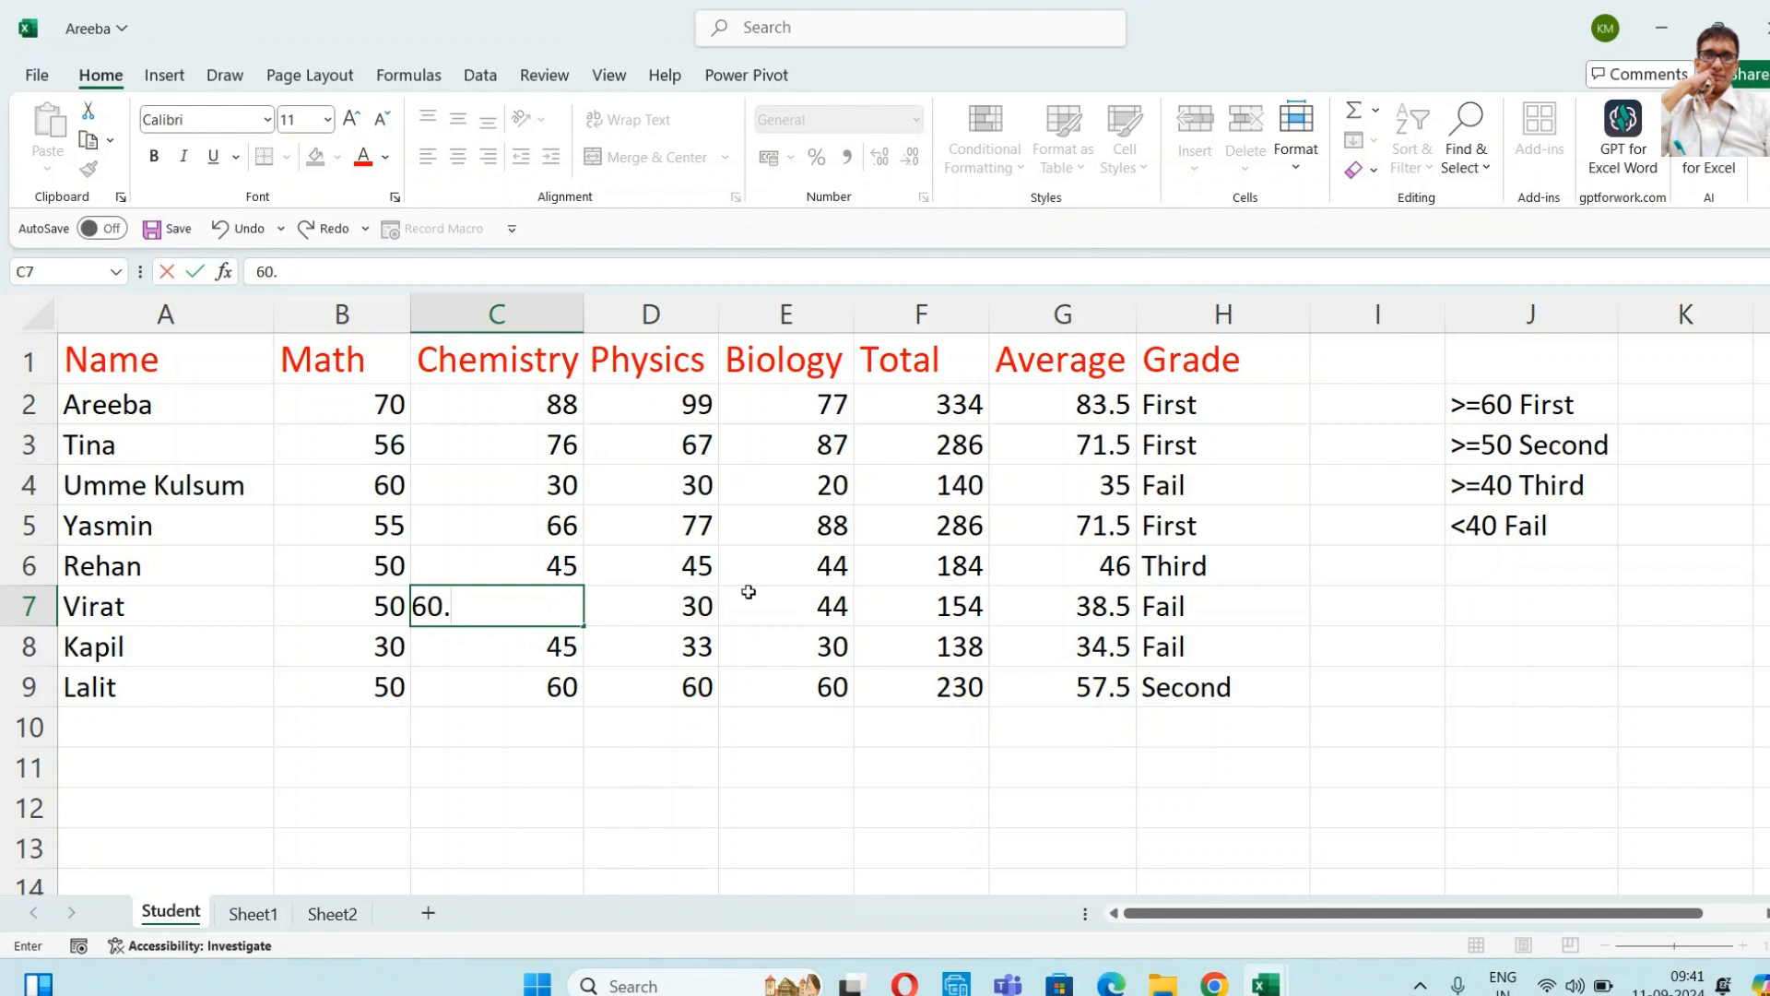
{"action": "key", "text": "Tab"}
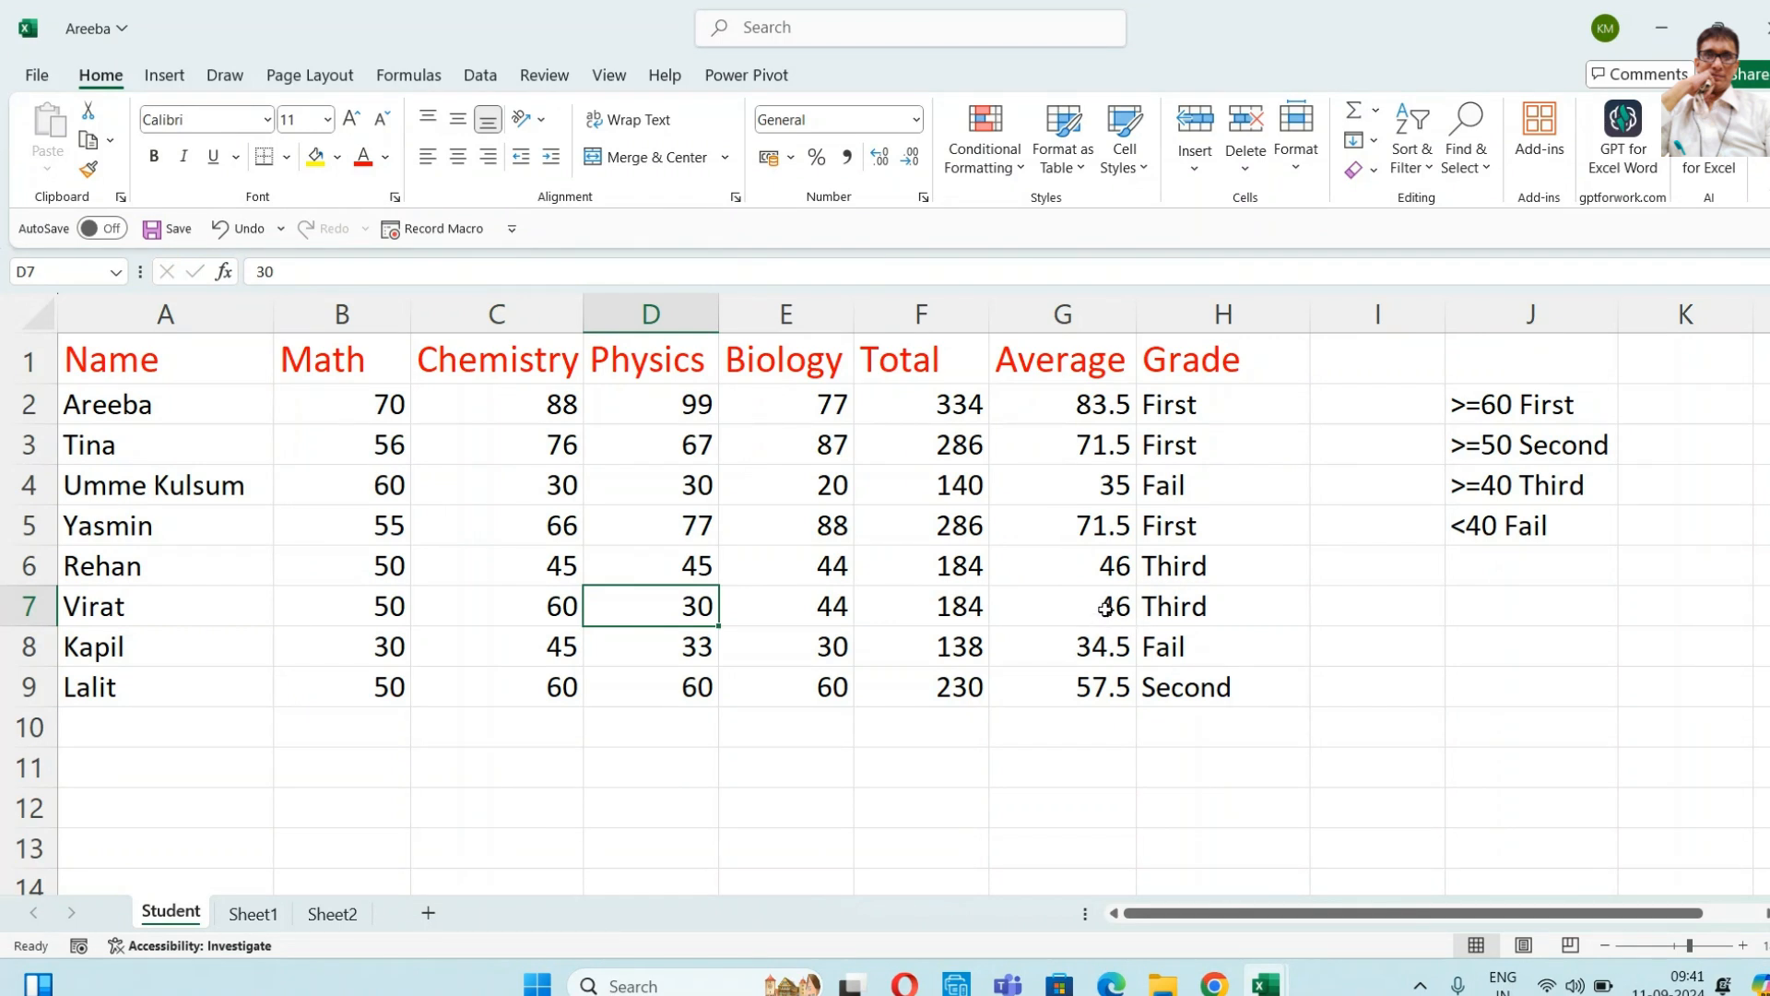
{"action": "type", "text": "60"}
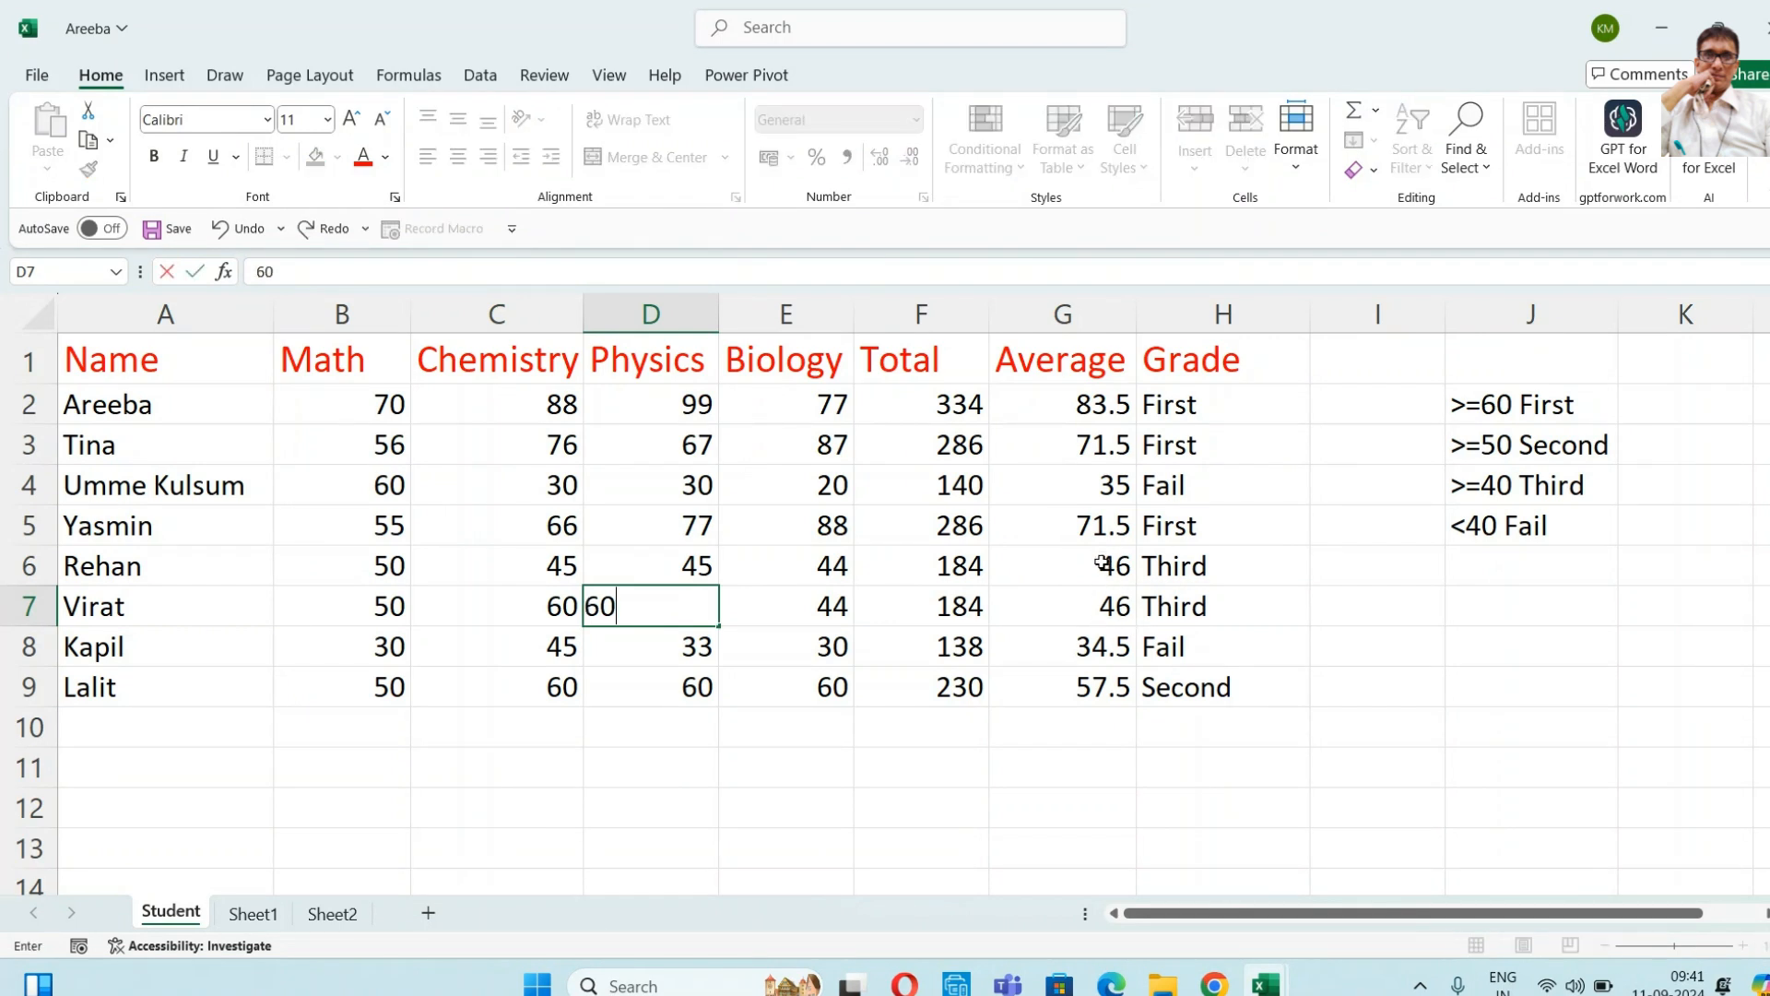
{"action": "key", "text": "Tab"}
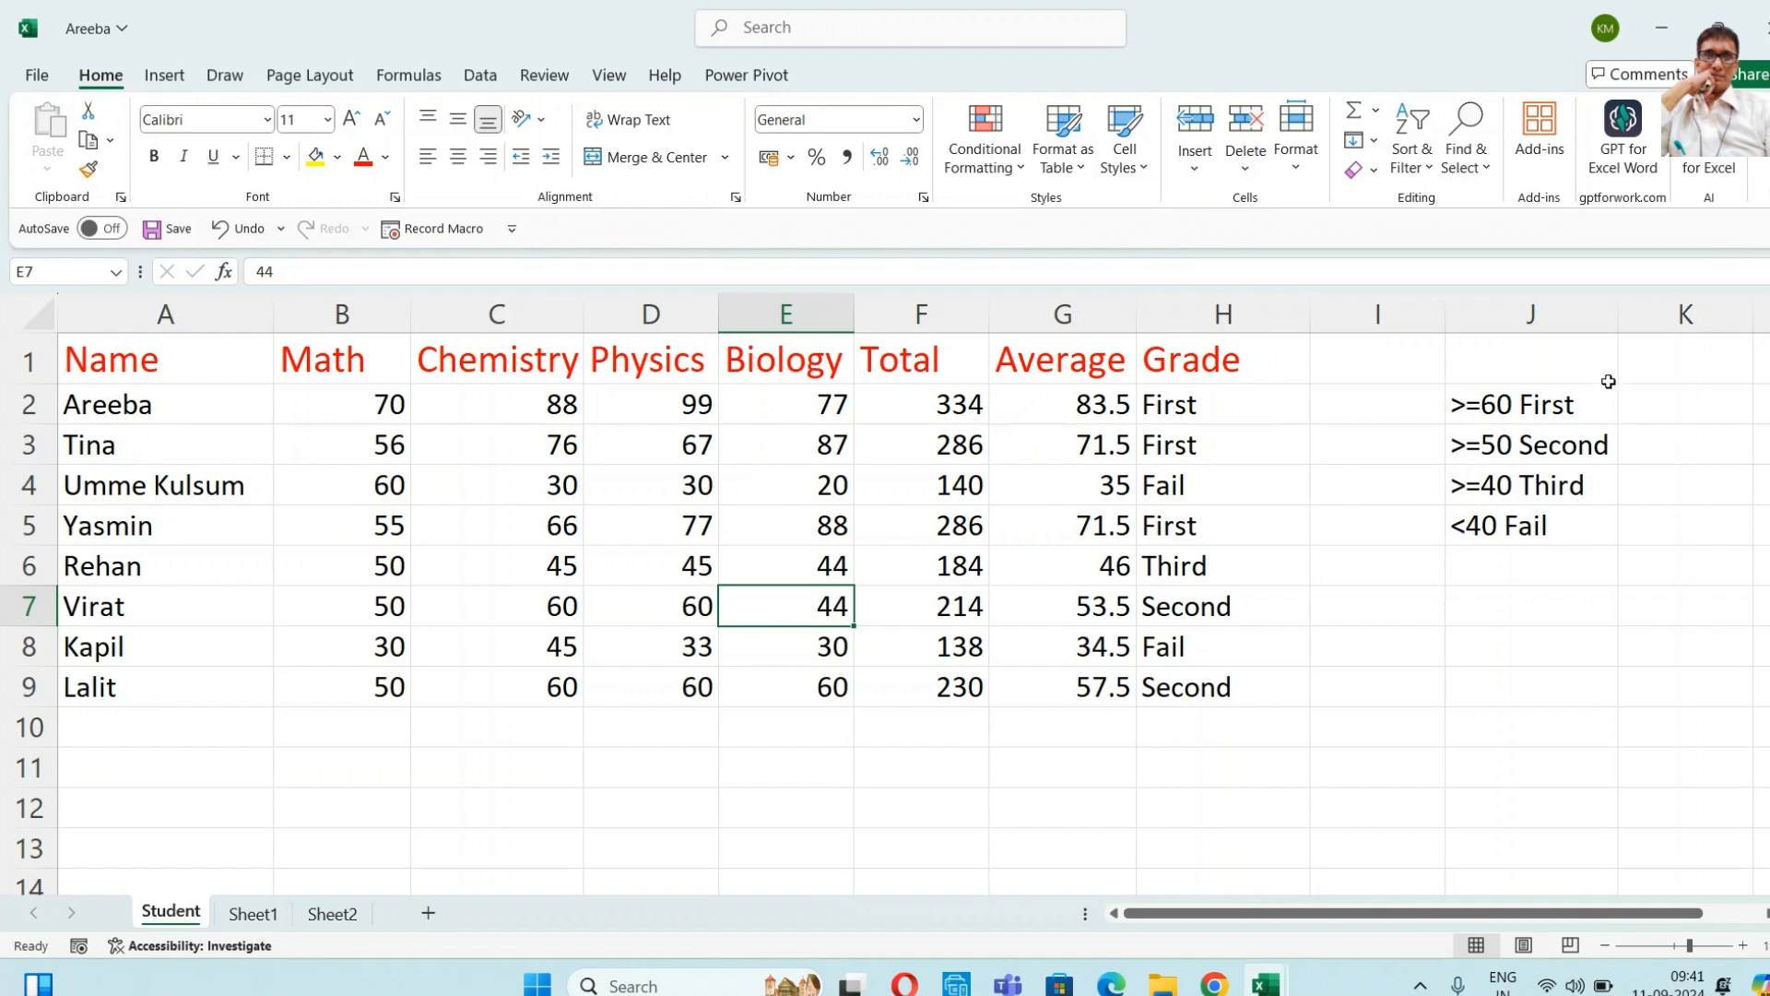
- Clear the grading criteria notes from cells J2 to J5
{"action": "left_click_drag", "start_coordinate": [1458, 395], "coordinate": [1565, 527]}
{"action": "key", "text": "Delete"}
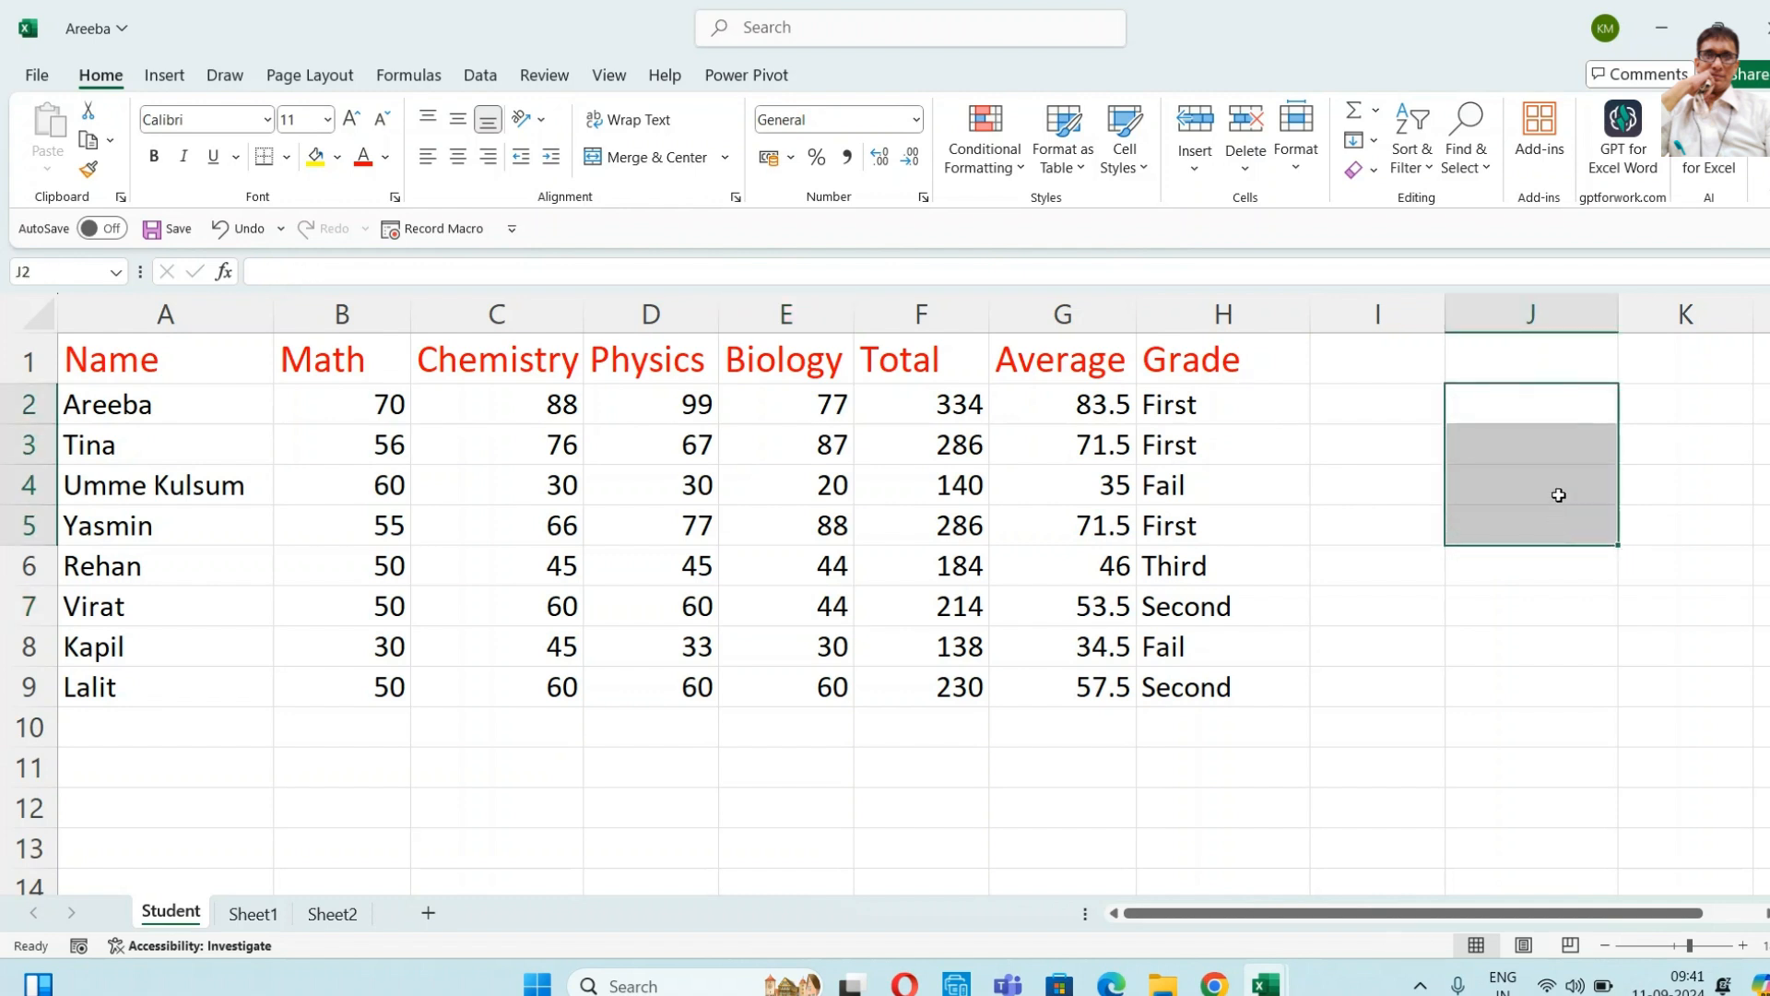
- Copy the Name column A1:A9 from the Student sheet into Sheet1 at A1 and fit the column width to the names
{"action": "left_click_drag", "start_coordinate": [158, 351], "coordinate": [126, 677]}
{"action": "key", "text": "ctrl+c"}
{"action": "left_click", "coordinate": [247, 911]}
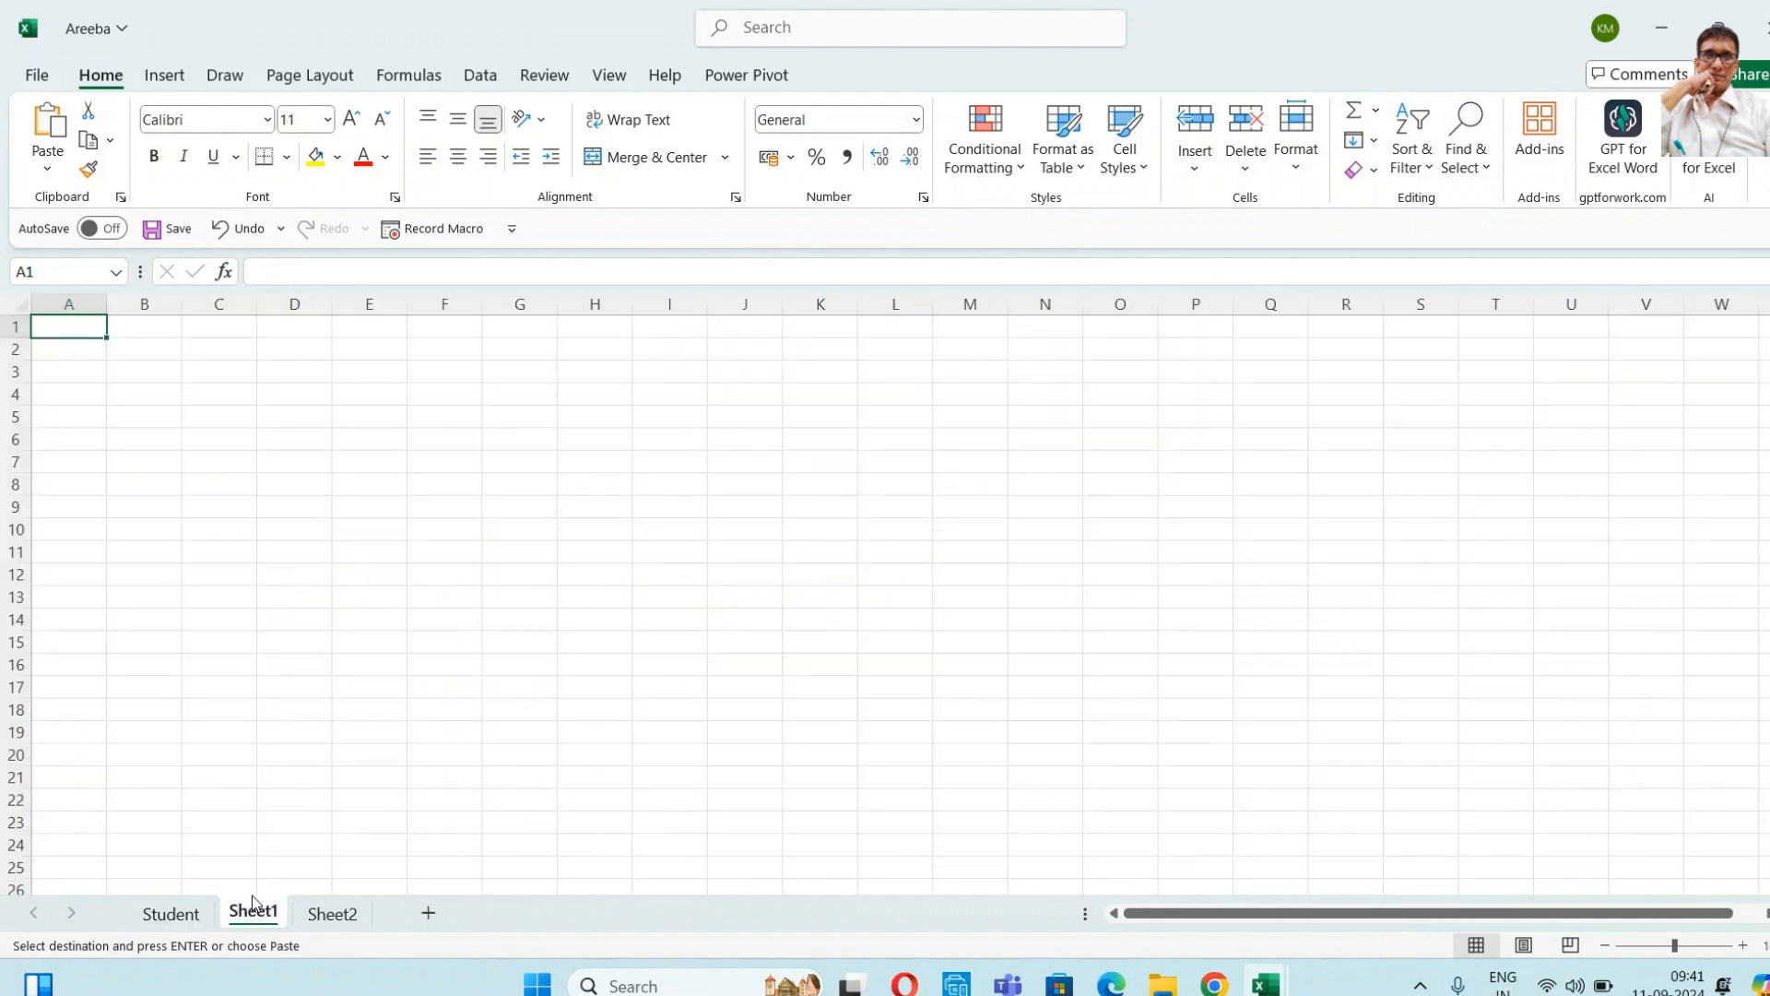
{"action": "key", "text": "ctrl+v"}
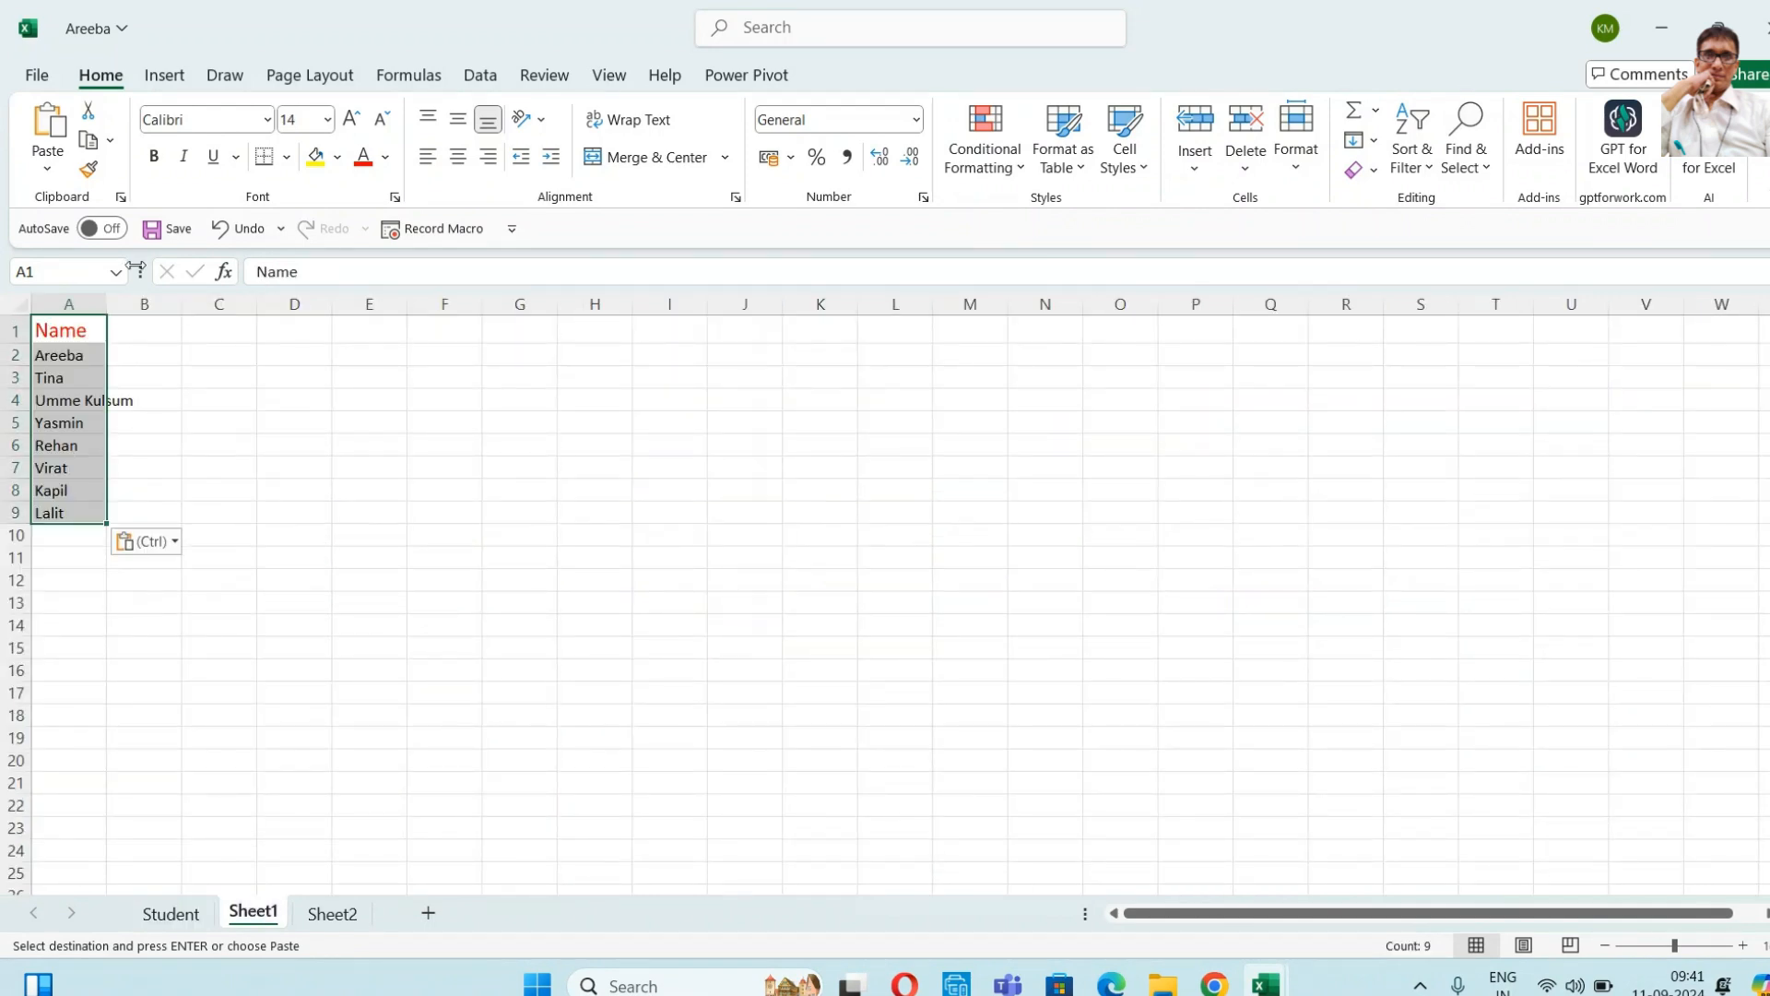
{"action": "double_click", "coordinate": [101, 295]}
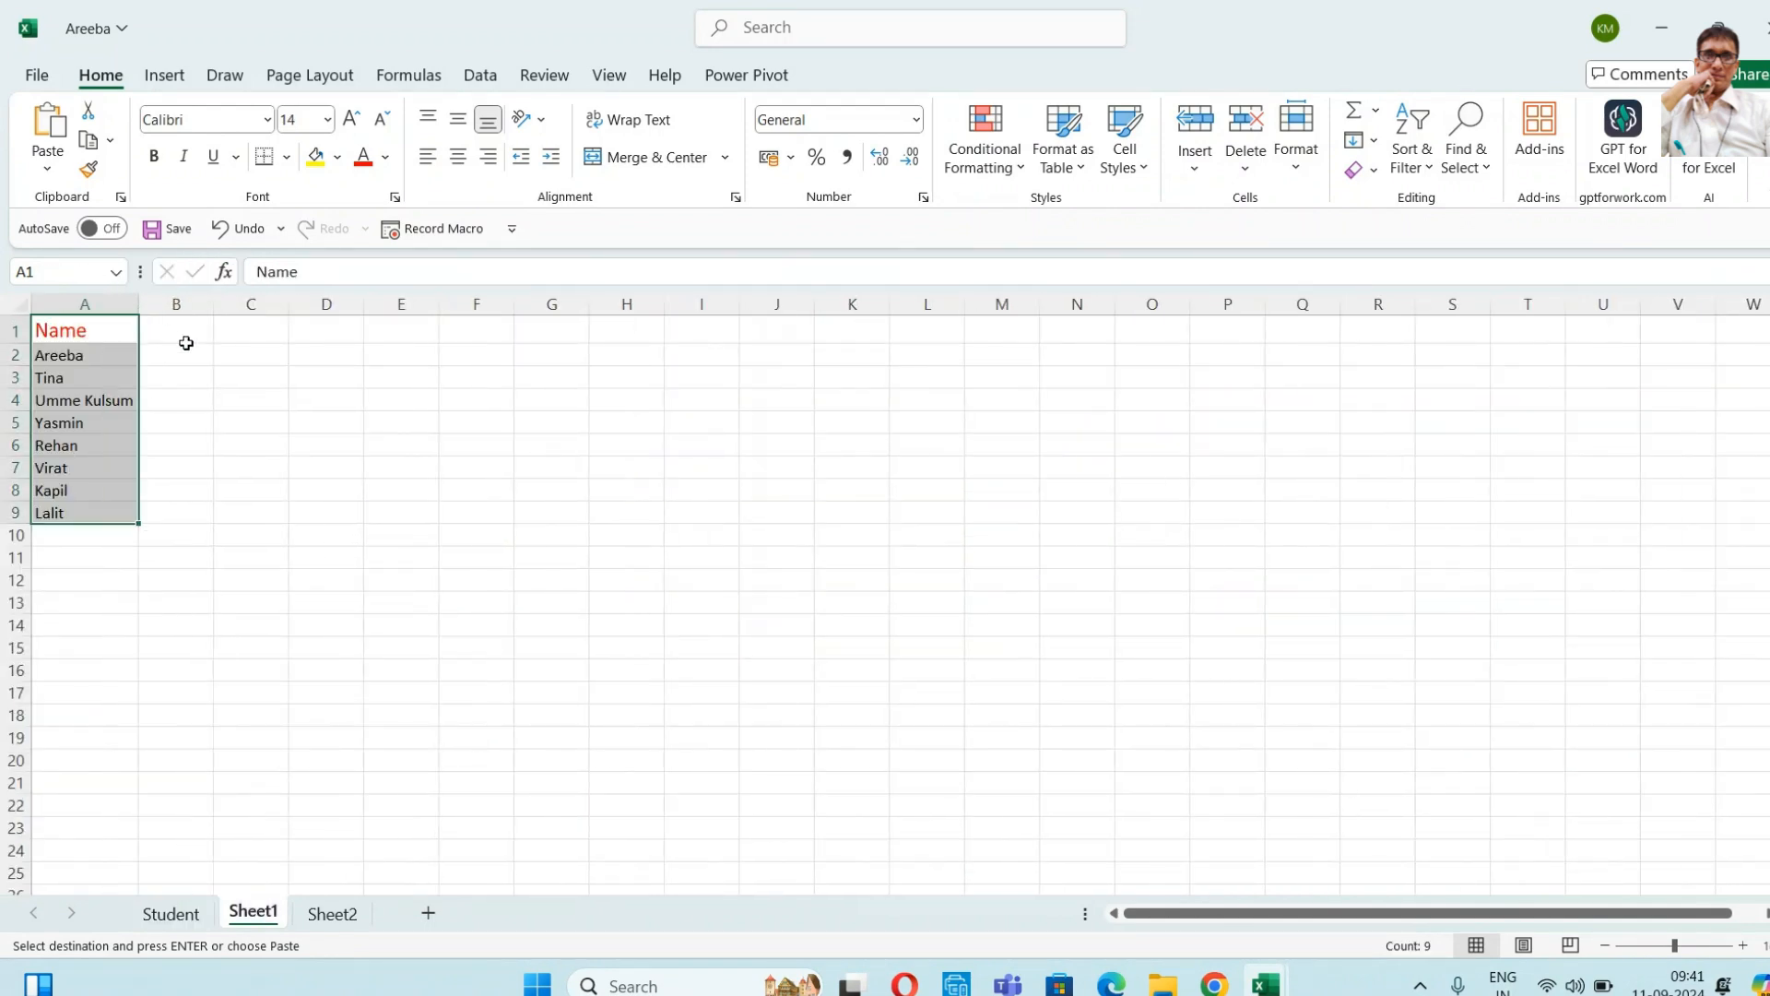
- Add the headings Age in B1 and Vote in C1 on Sheet1
{"action": "left_click", "coordinate": [184, 330]}
{"action": "type", "text": "Age"}
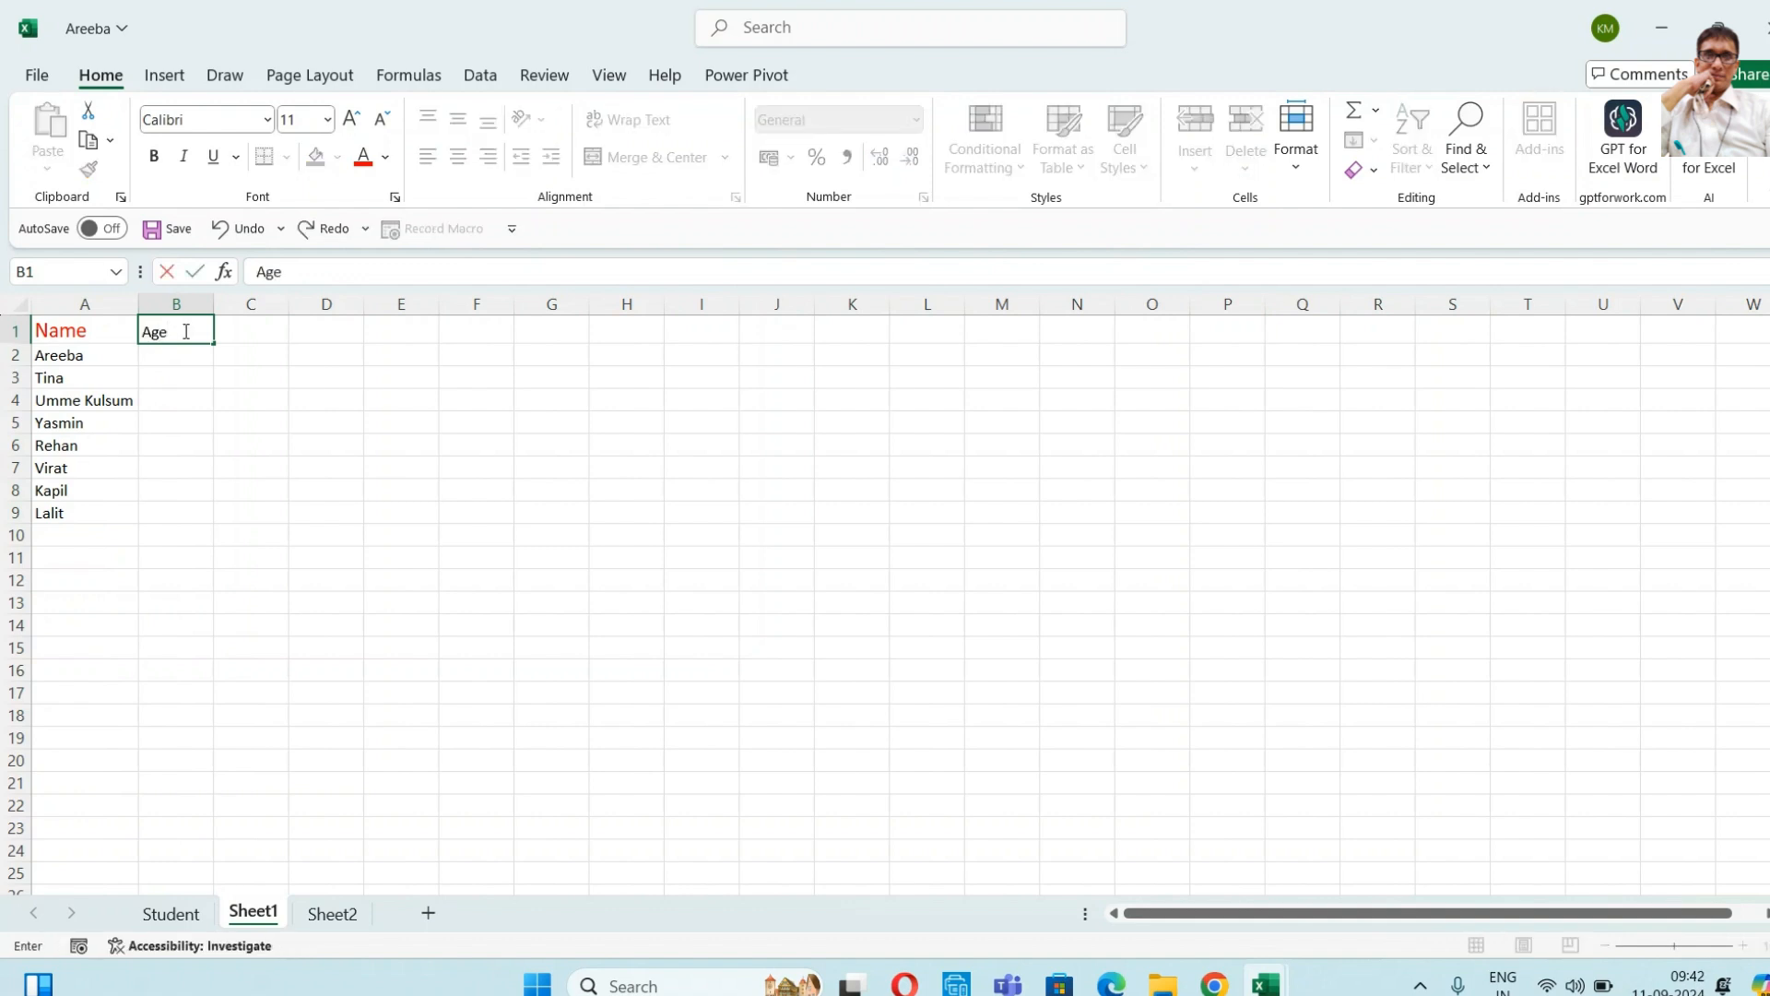
{"action": "key", "text": "Return"}
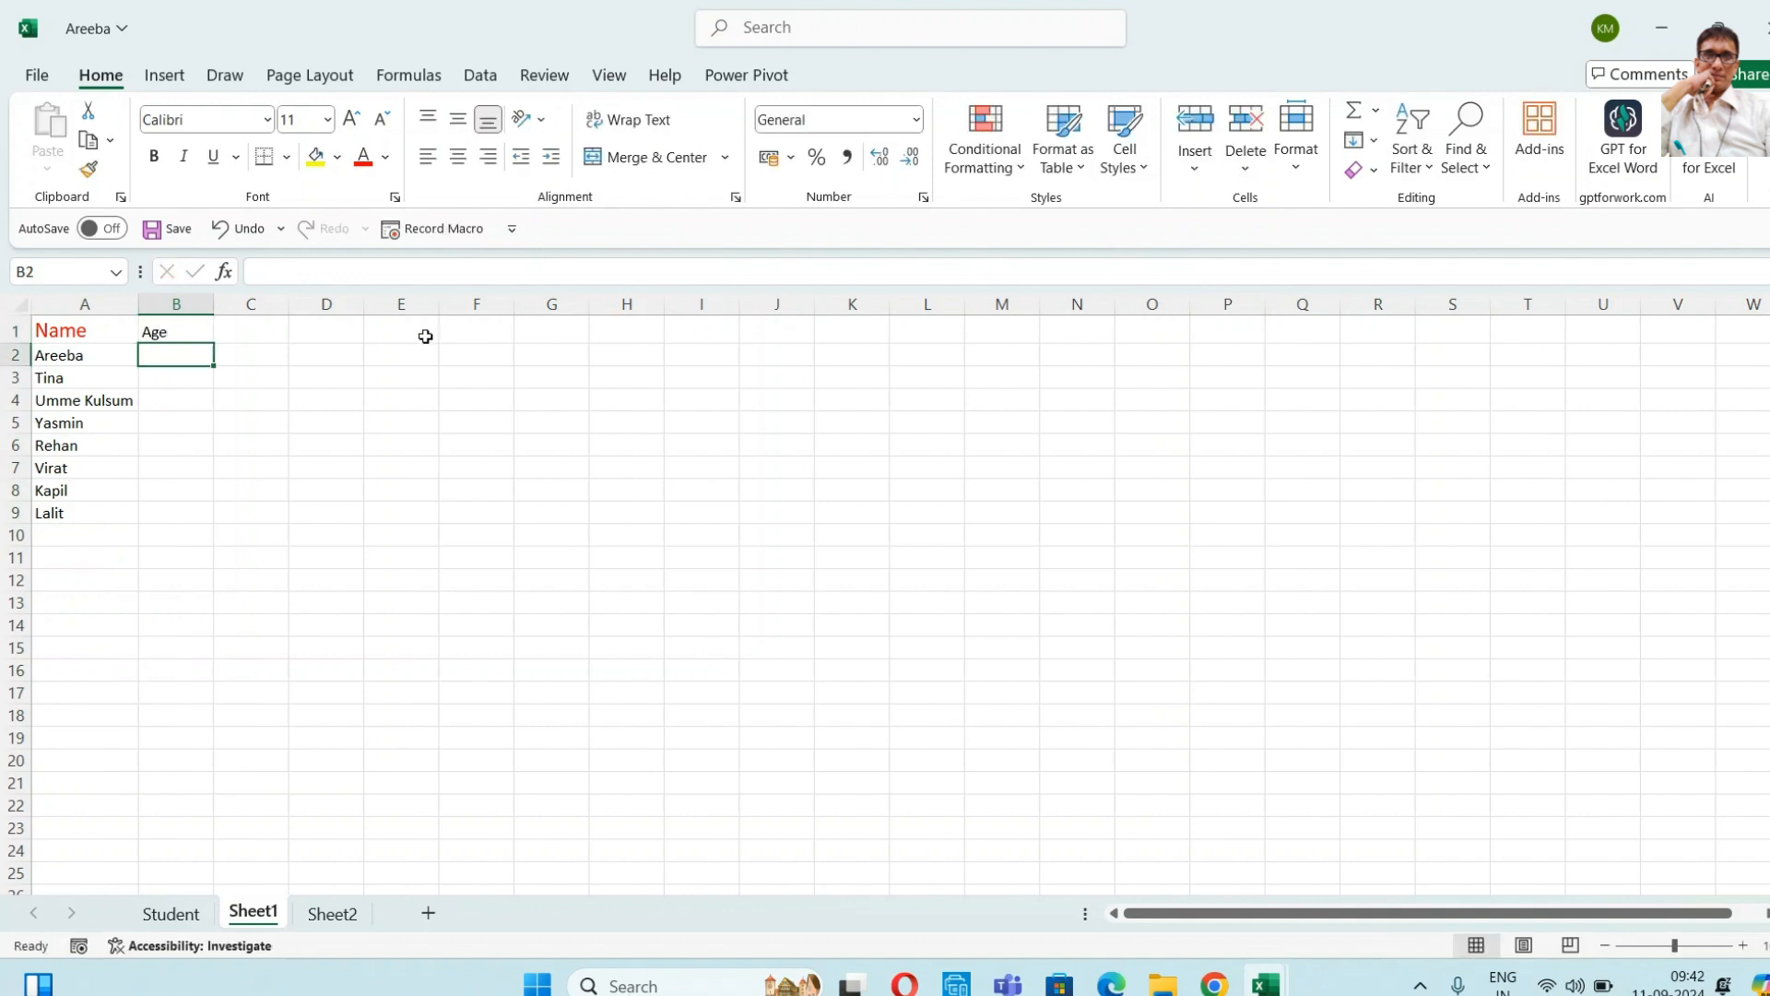
{"action": "left_click", "coordinate": [262, 337]}
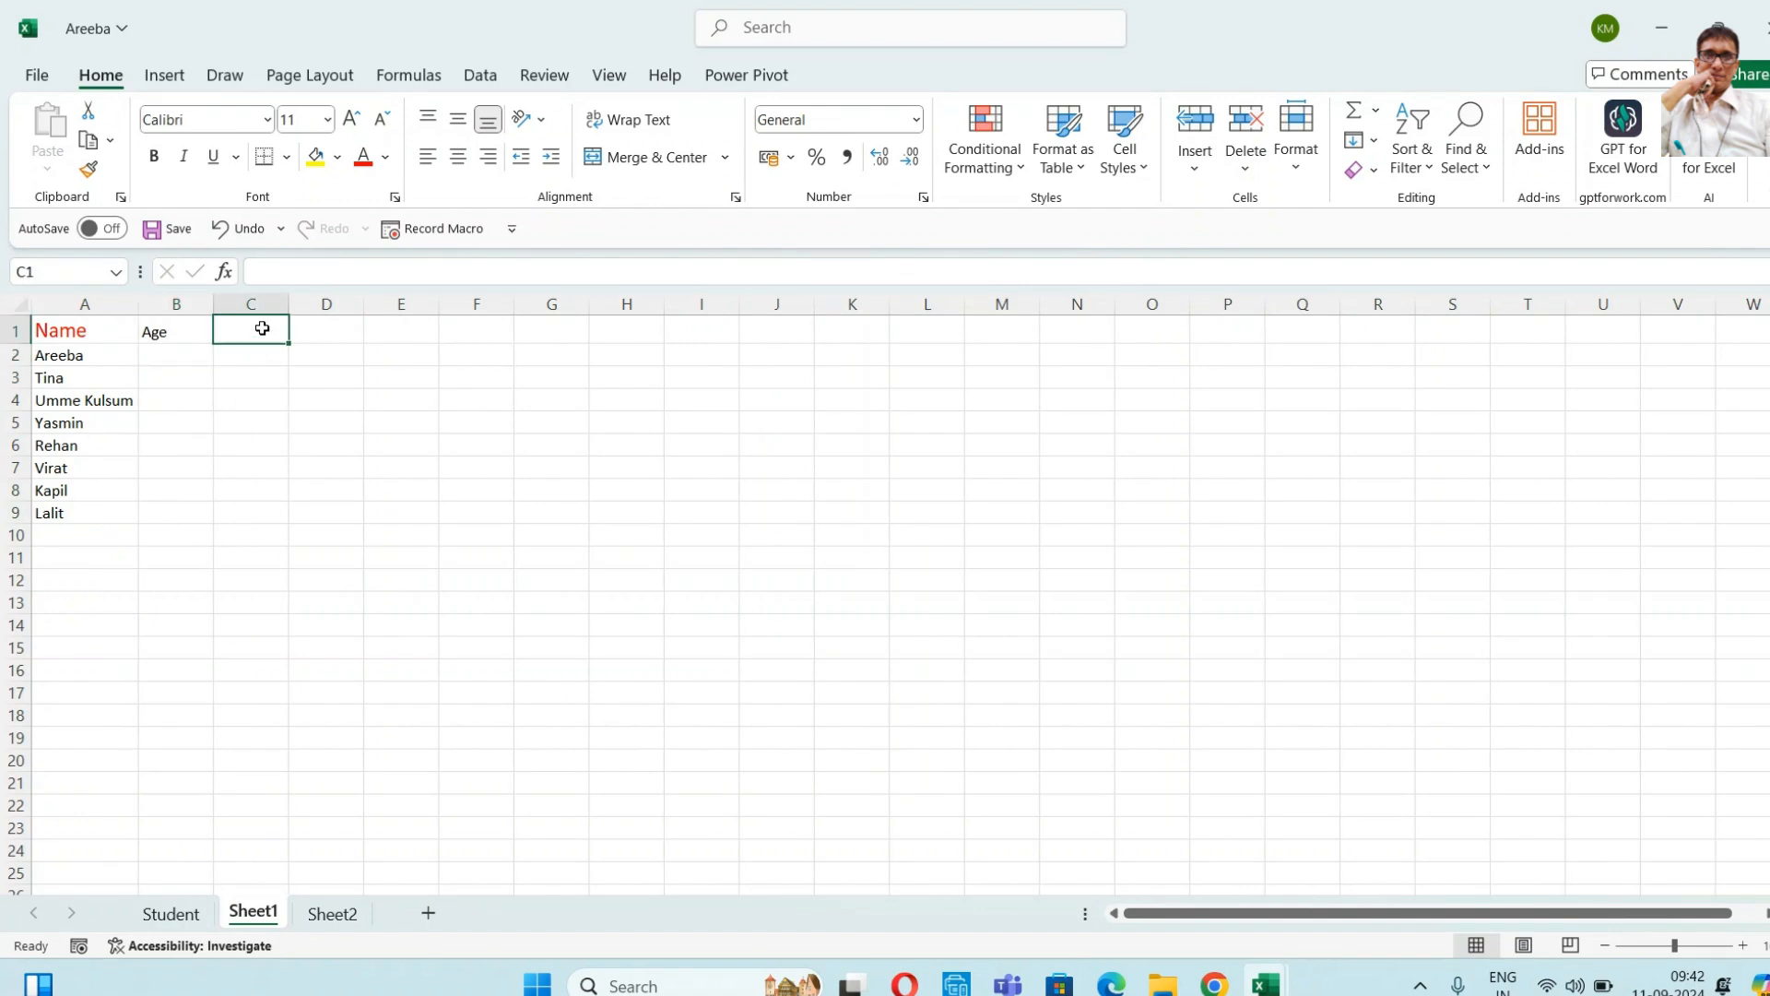
{"action": "type", "text": "Vote"}
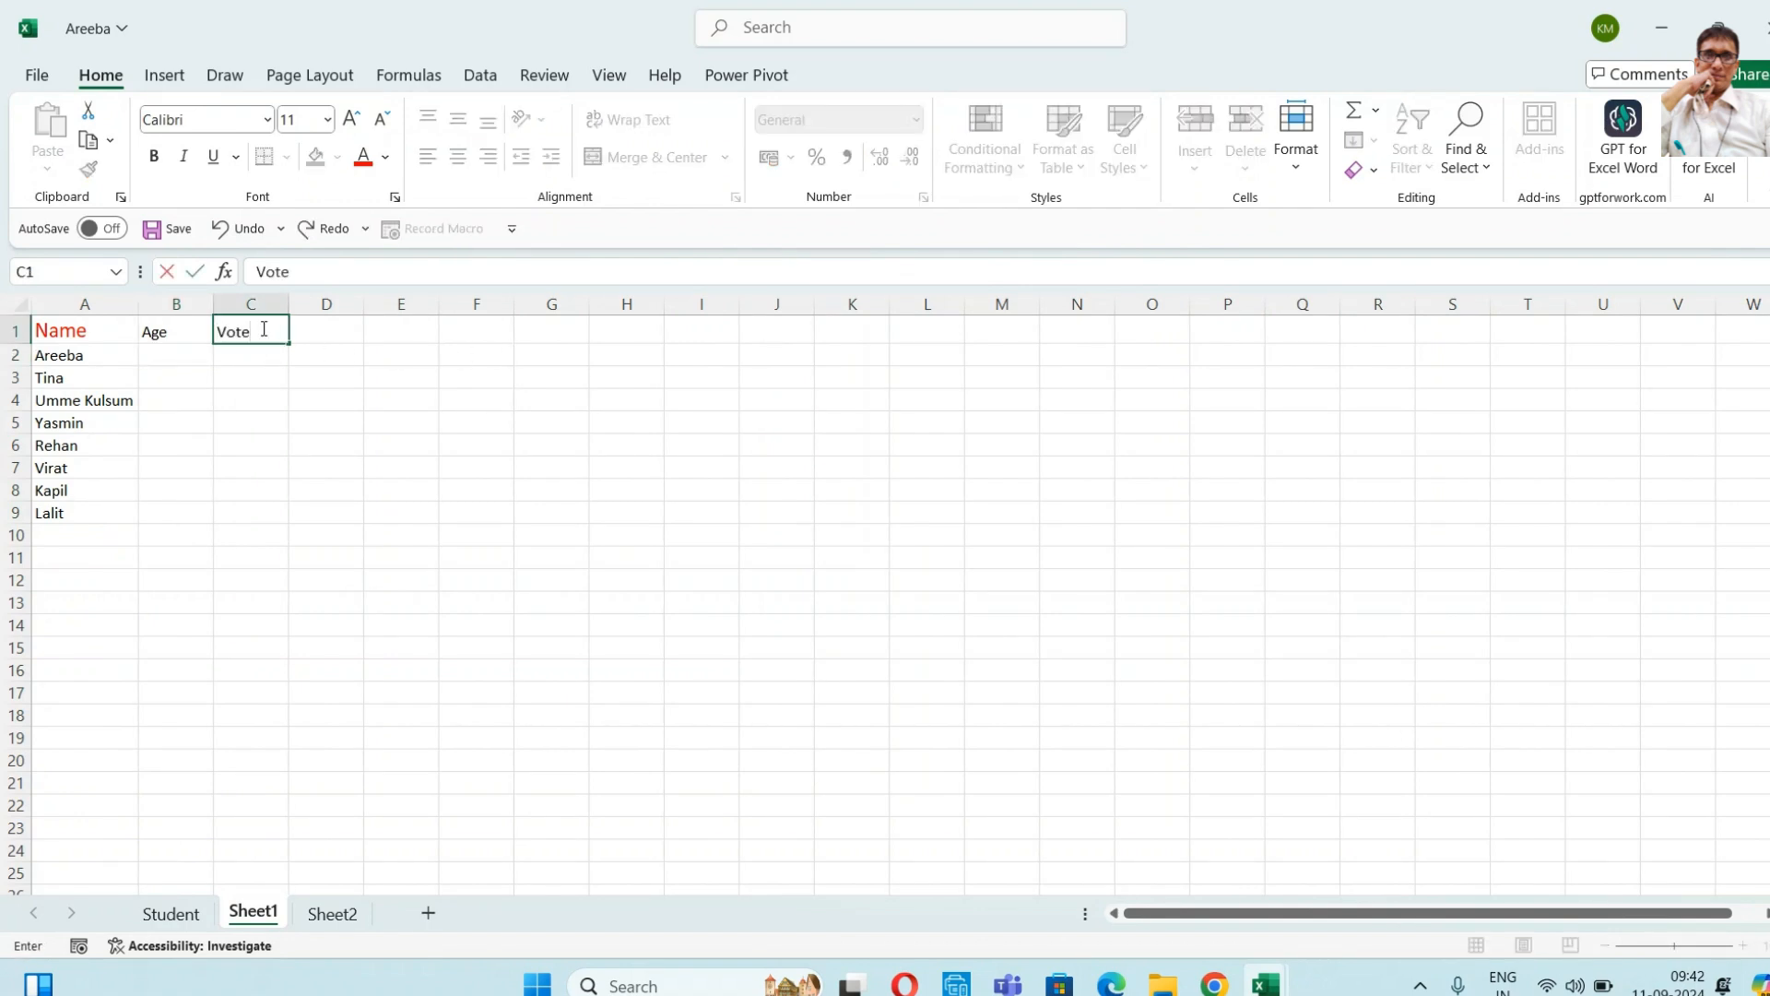
{"action": "key", "text": "Return"}
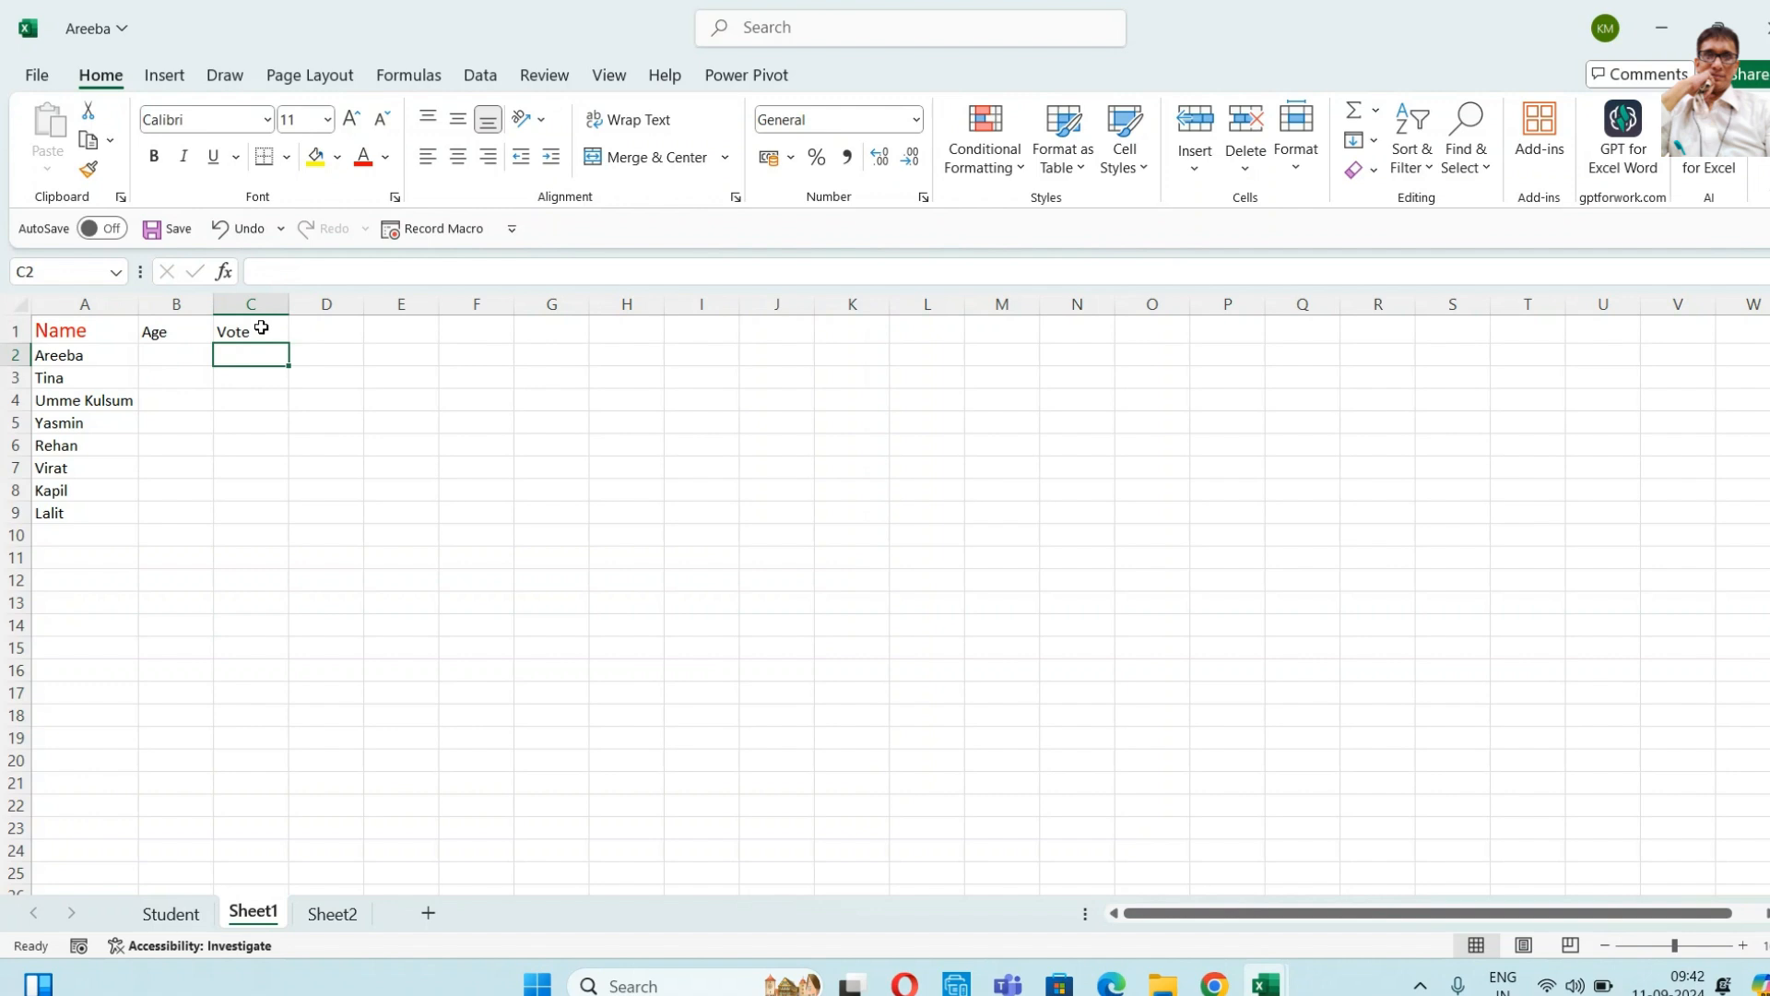
- Copy the Name heading's formatting onto the Age and Vote headings in B1:C1
{"action": "left_click", "coordinate": [182, 351]}
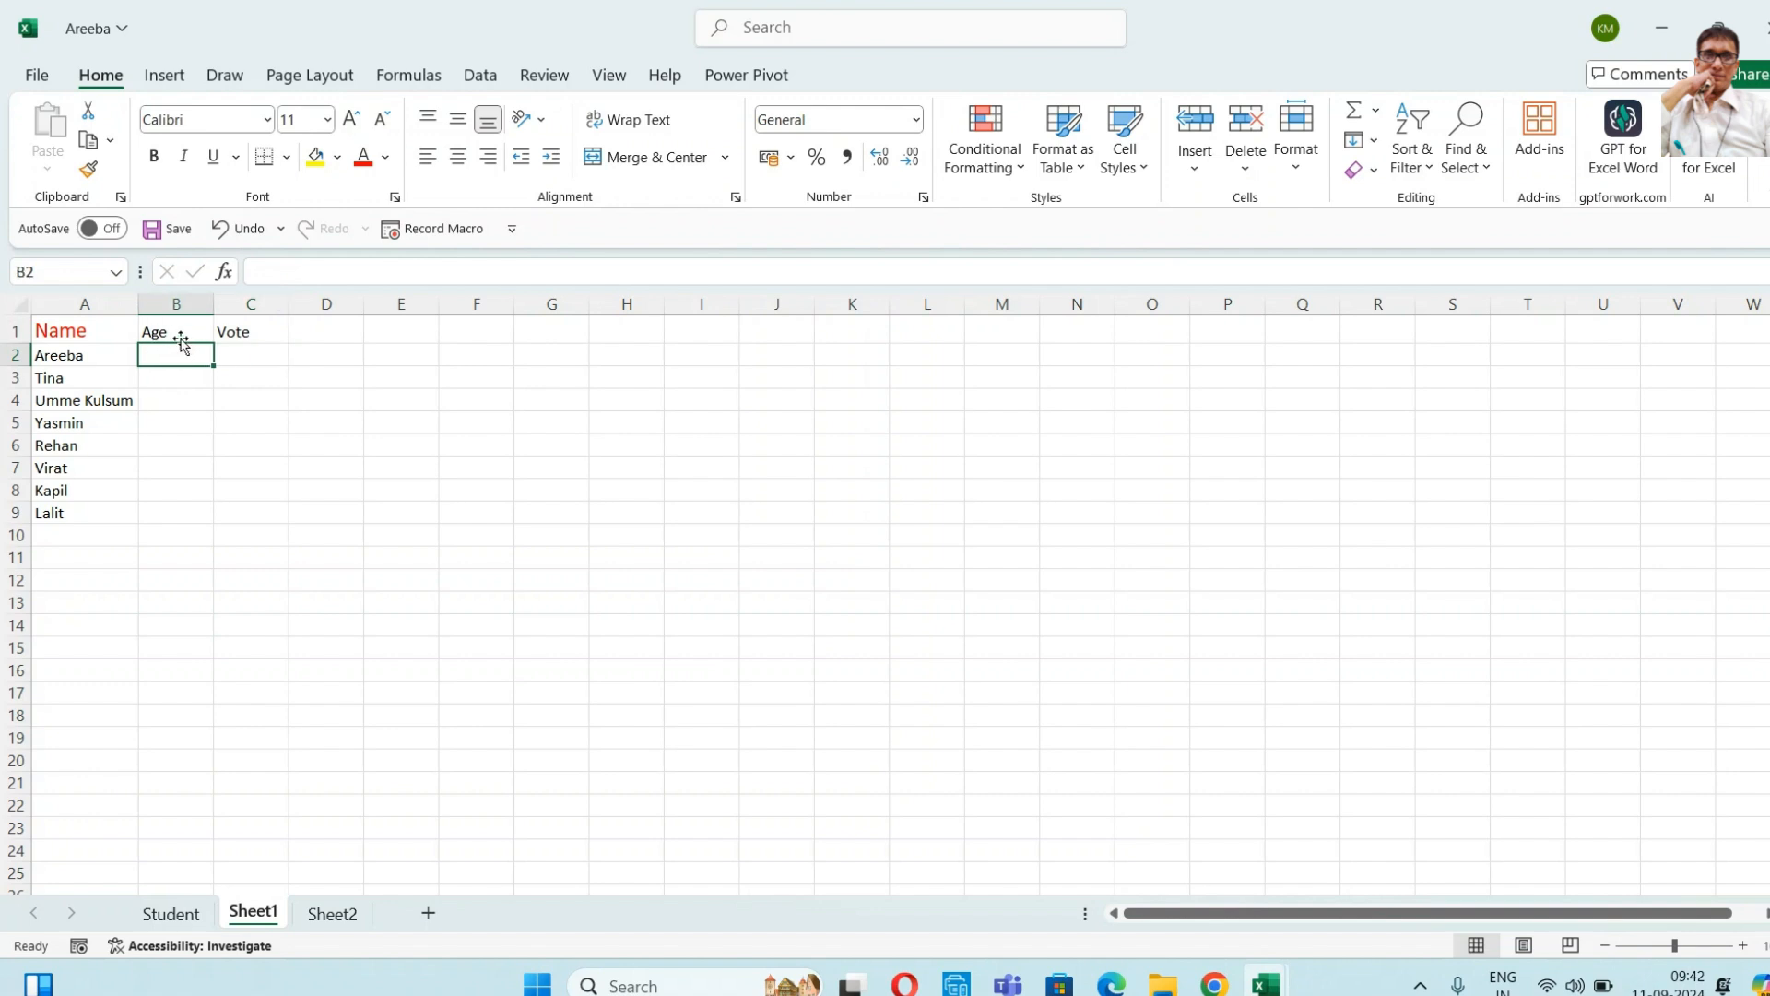
{"action": "left_click", "coordinate": [77, 332]}
{"action": "left_click", "coordinate": [88, 172]}
{"action": "left_click_drag", "start_coordinate": [152, 330], "coordinate": [273, 335]}
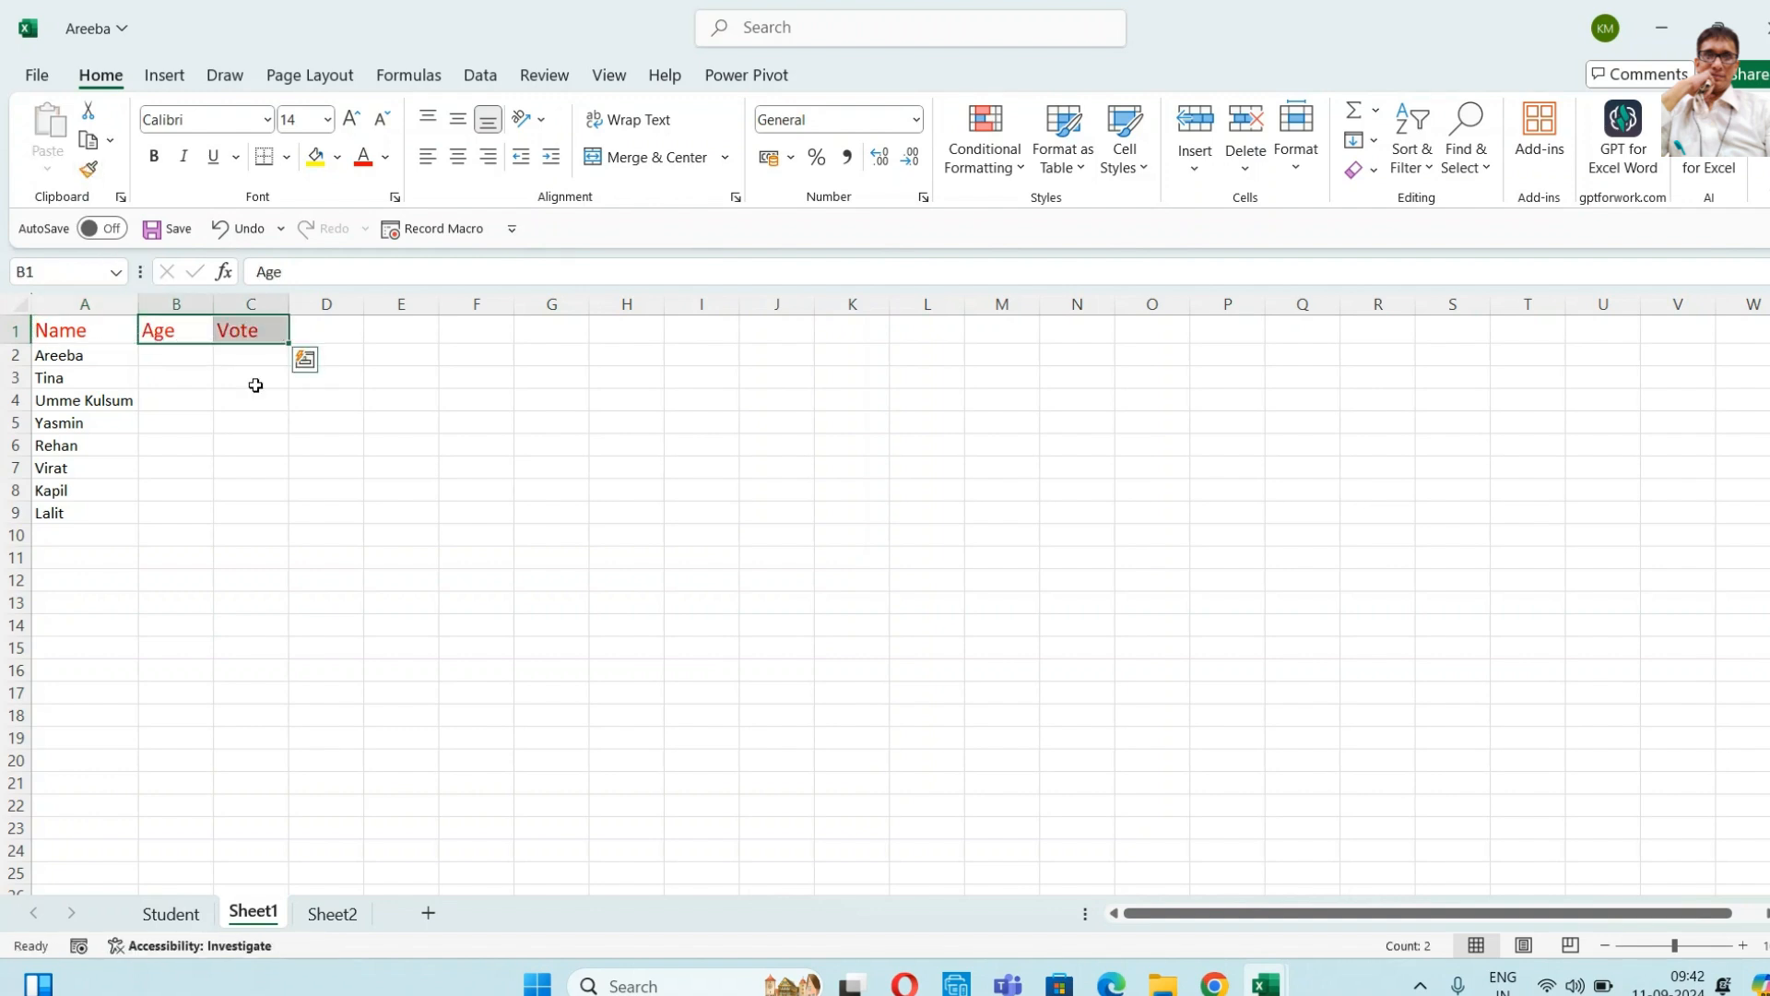
- Fill the Age column from B2 to B9 with 15, 18, 20, 14, 16, 19, 21 and 22
{"action": "left_click", "coordinate": [1743, 946]}
{"action": "left_click", "coordinate": [1743, 946]}
{"action": "left_click", "coordinate": [1743, 946]}
{"action": "left_click", "coordinate": [1743, 945]}
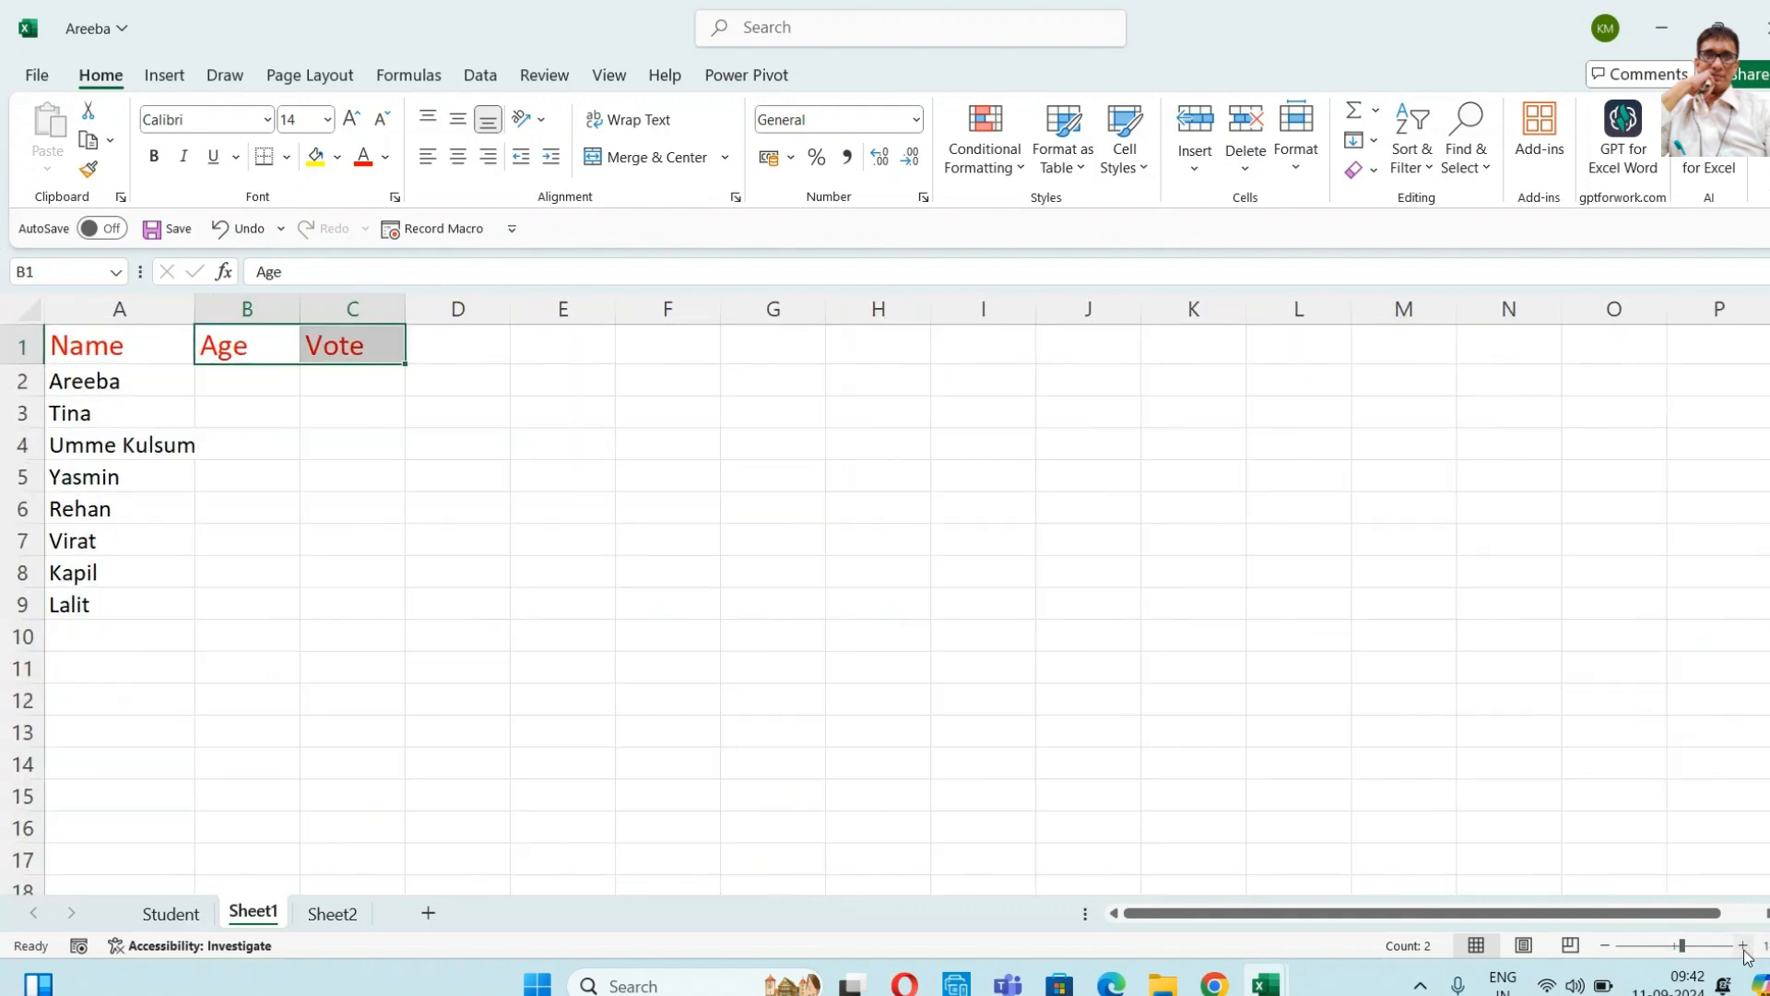
{"action": "left_click", "coordinate": [253, 391]}
{"action": "type", "text": "15"}
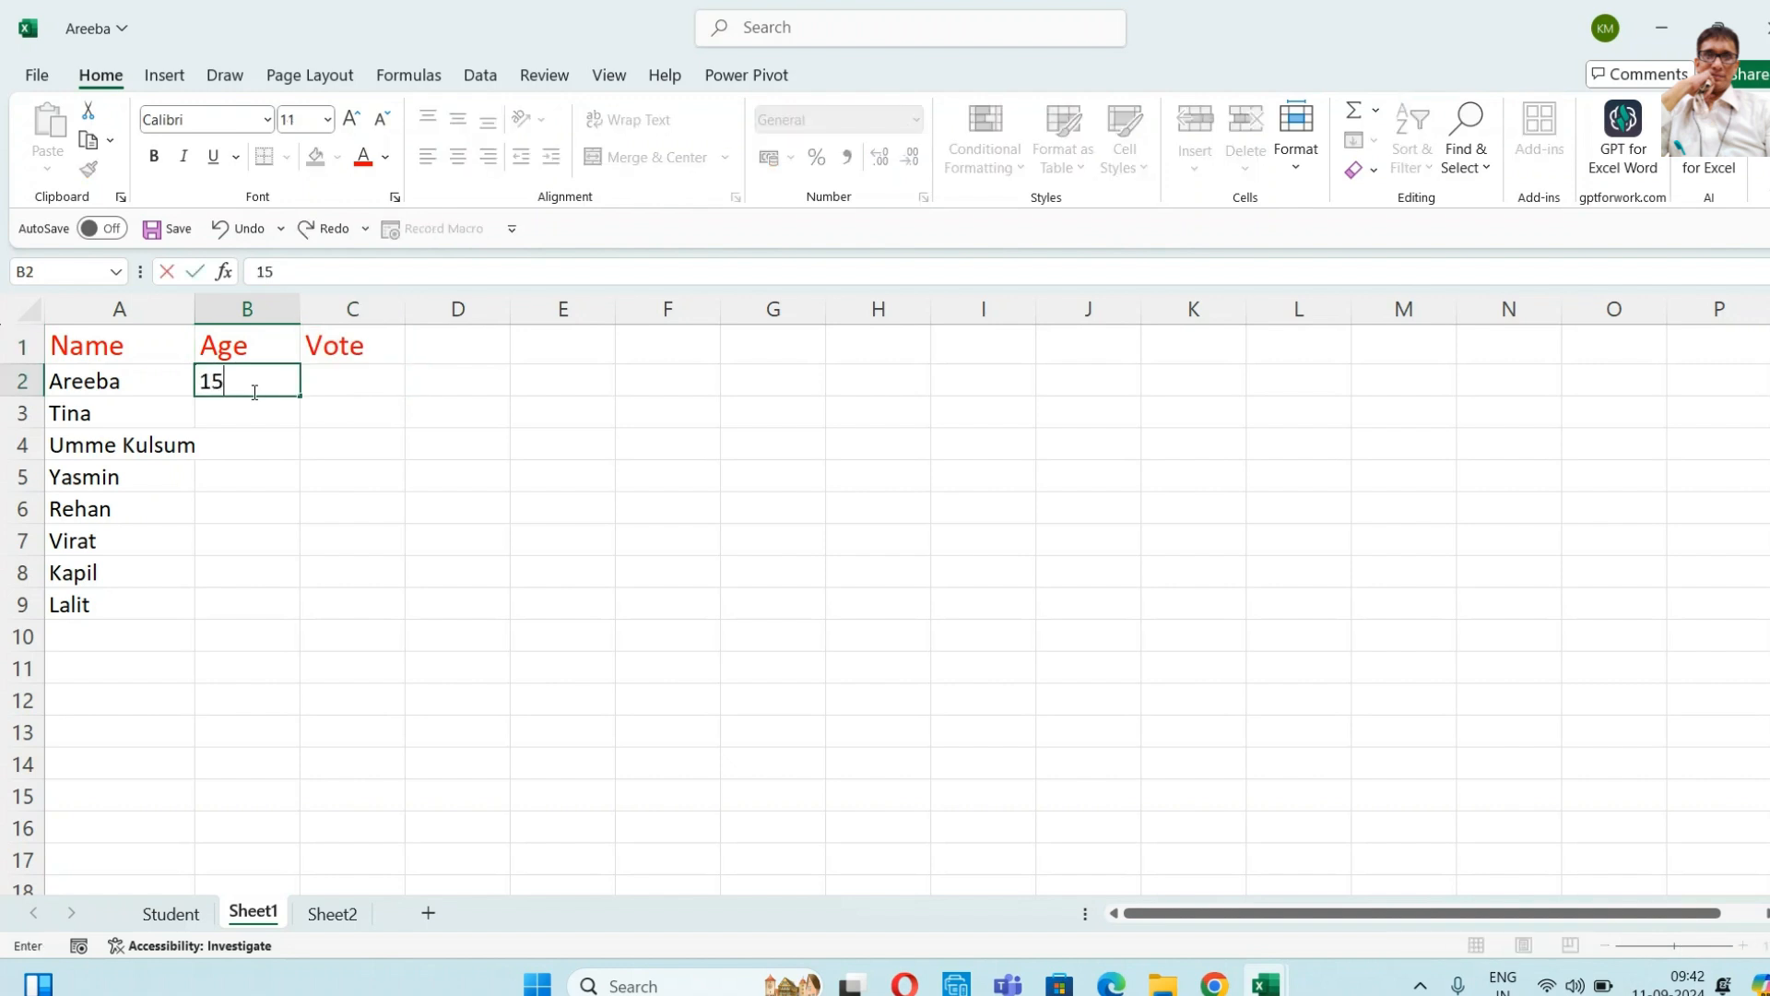
{"action": "key", "text": "Return"}
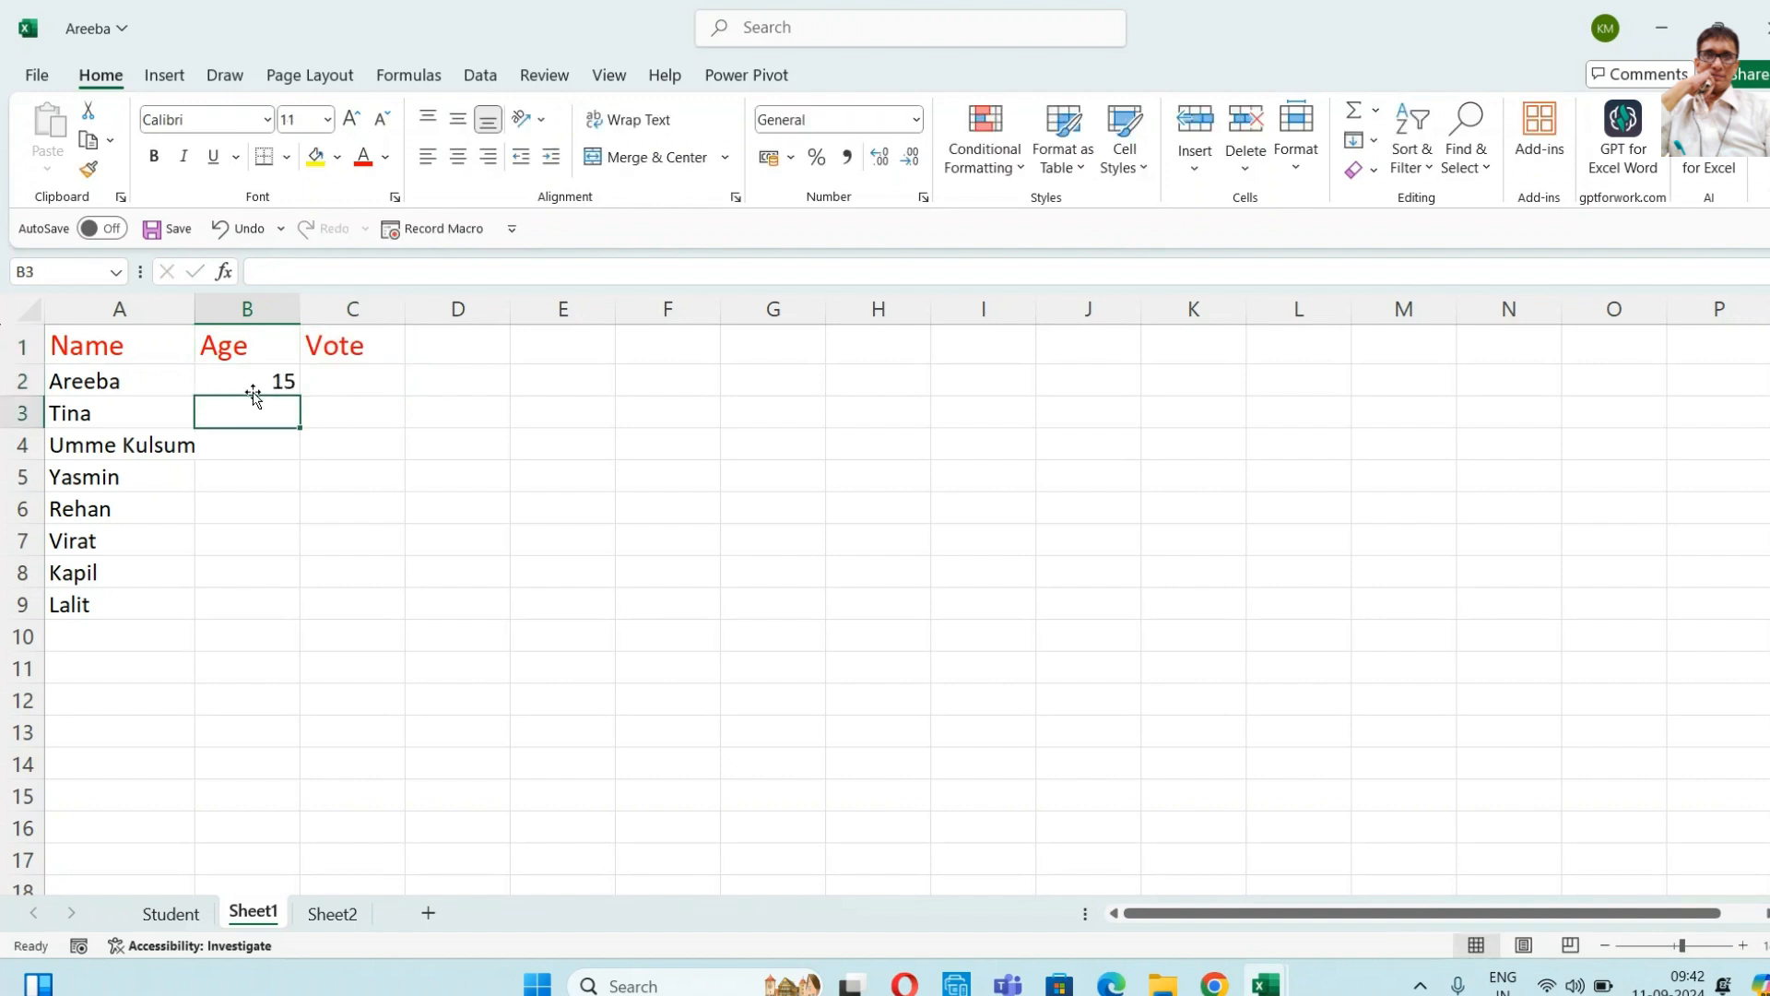
{"action": "type", "text": "18"}
{"action": "key", "text": "Return"}
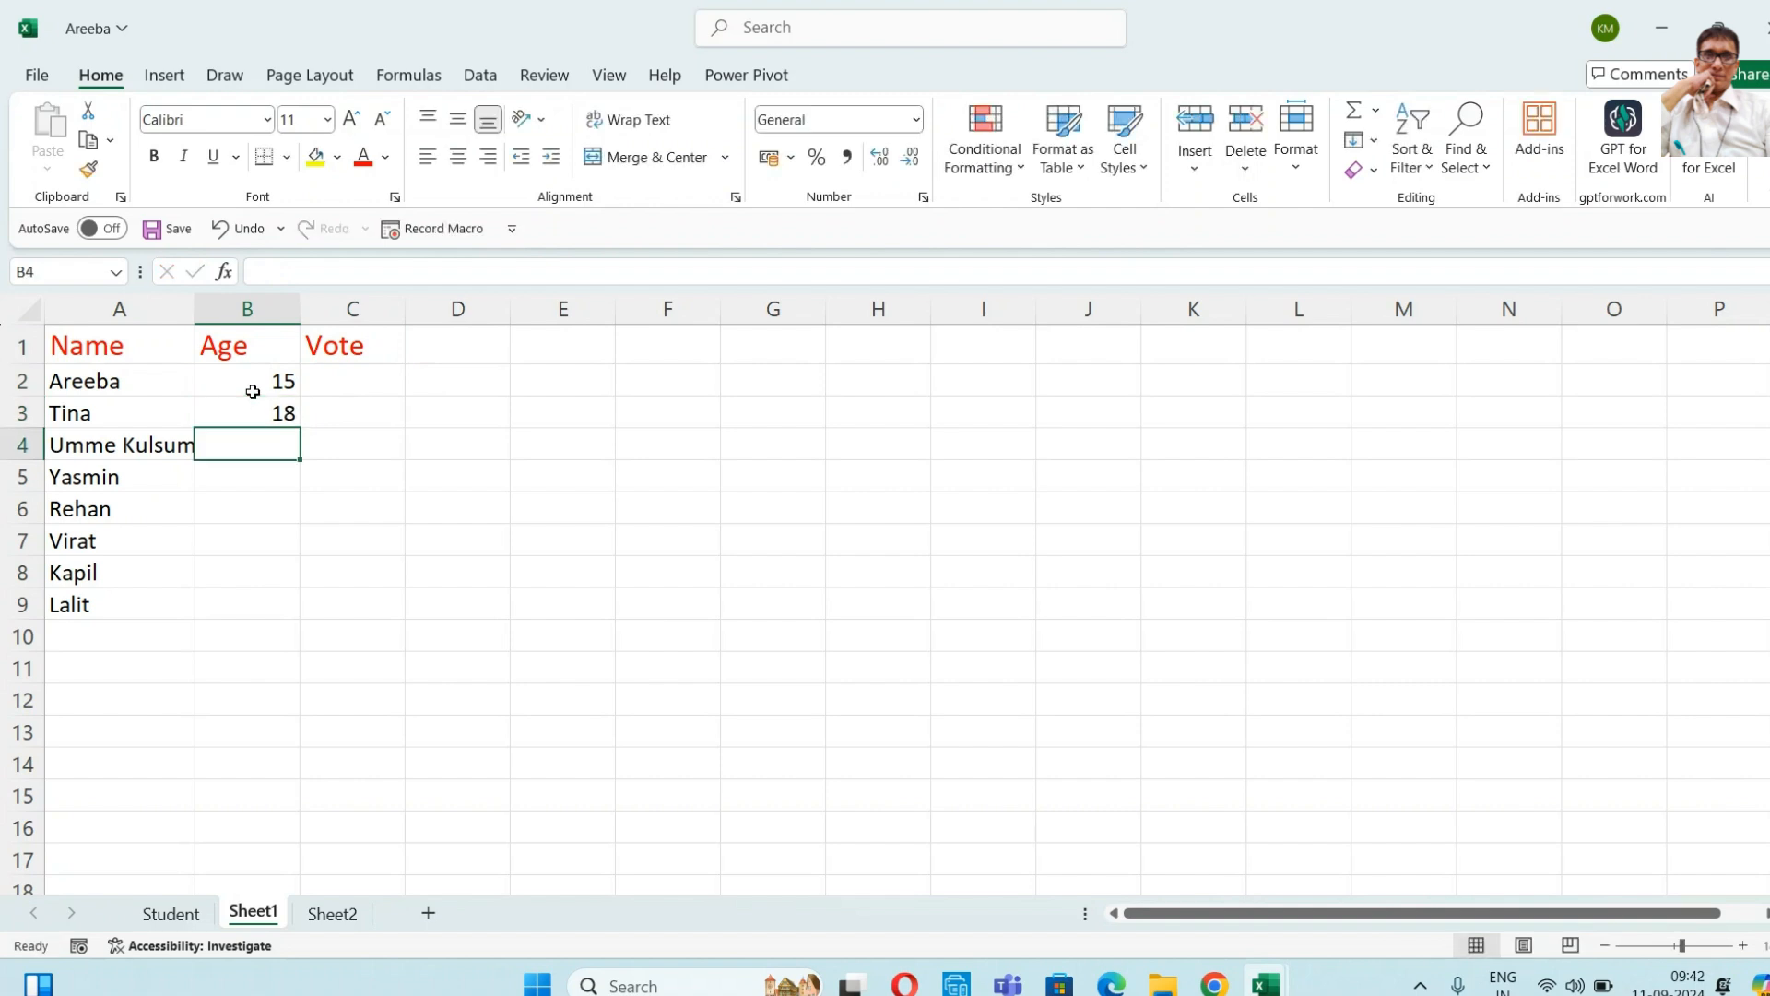
{"action": "type", "text": "20"}
{"action": "key", "text": "Return"}
{"action": "type", "text": "14"}
{"action": "key", "text": "Return"}
{"action": "type", "text": "16"}
{"action": "key", "text": "Return"}
{"action": "type", "text": "19"}
{"action": "key", "text": "Return"}
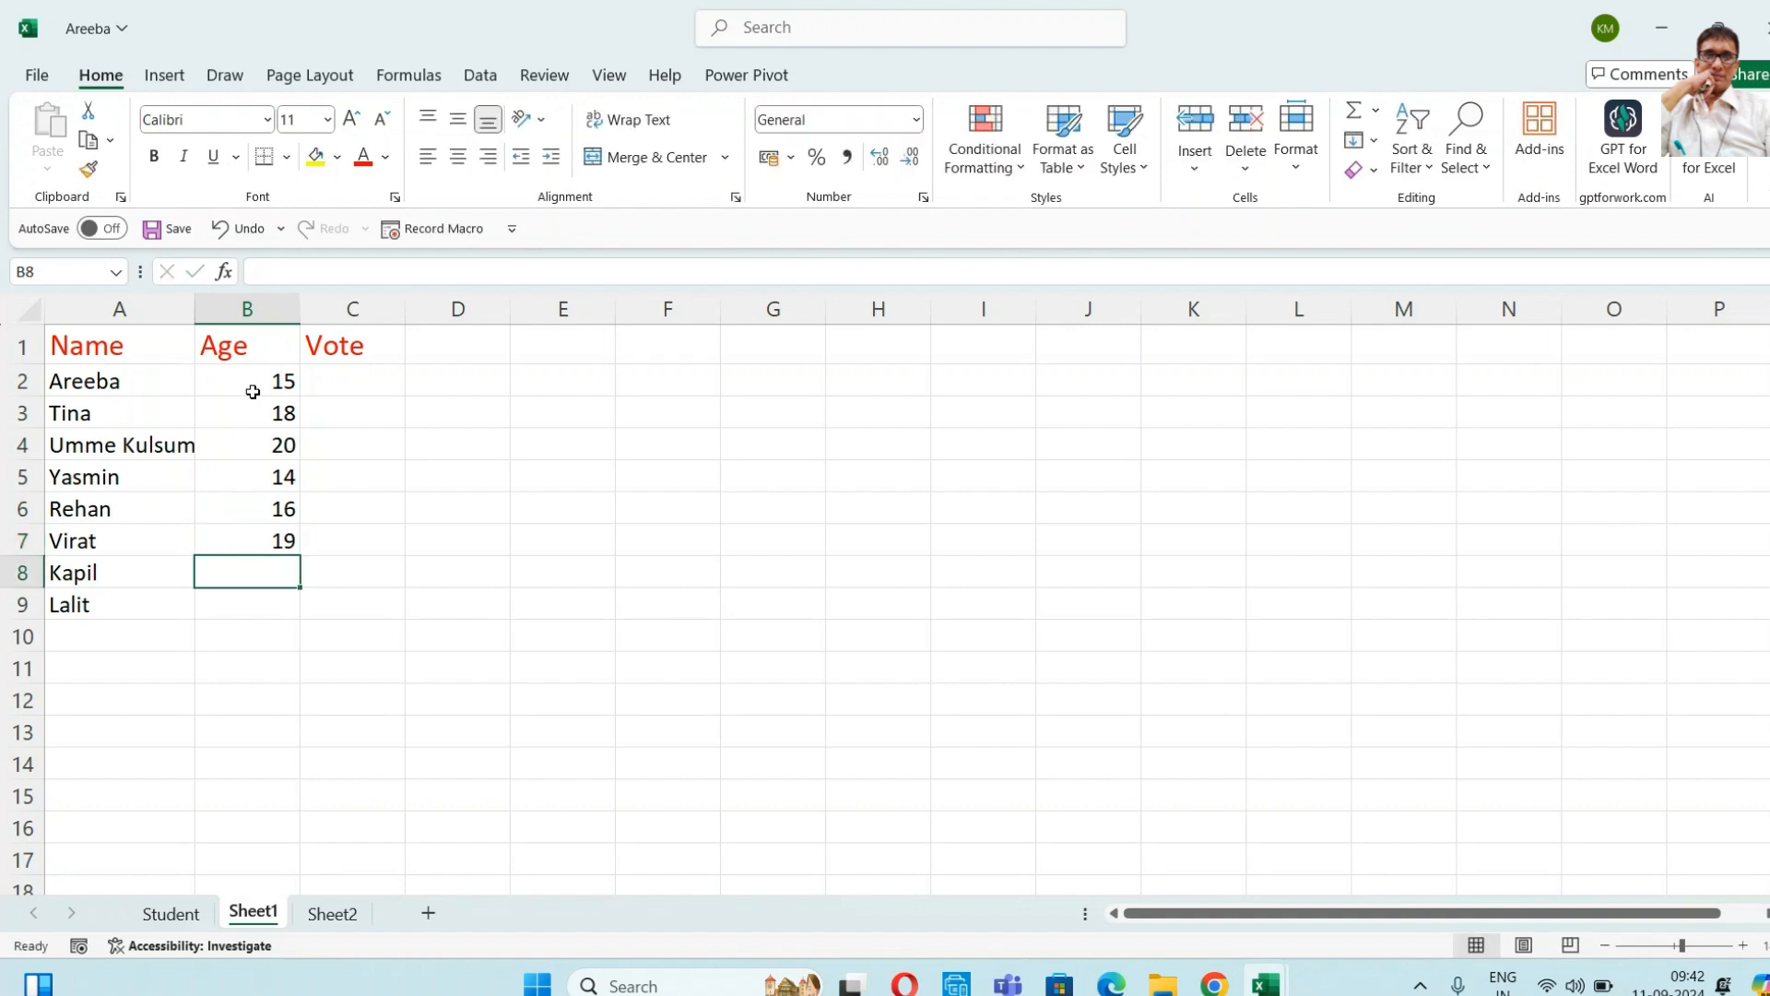
{"action": "type", "text": "21"}
{"action": "key", "text": "Return"}
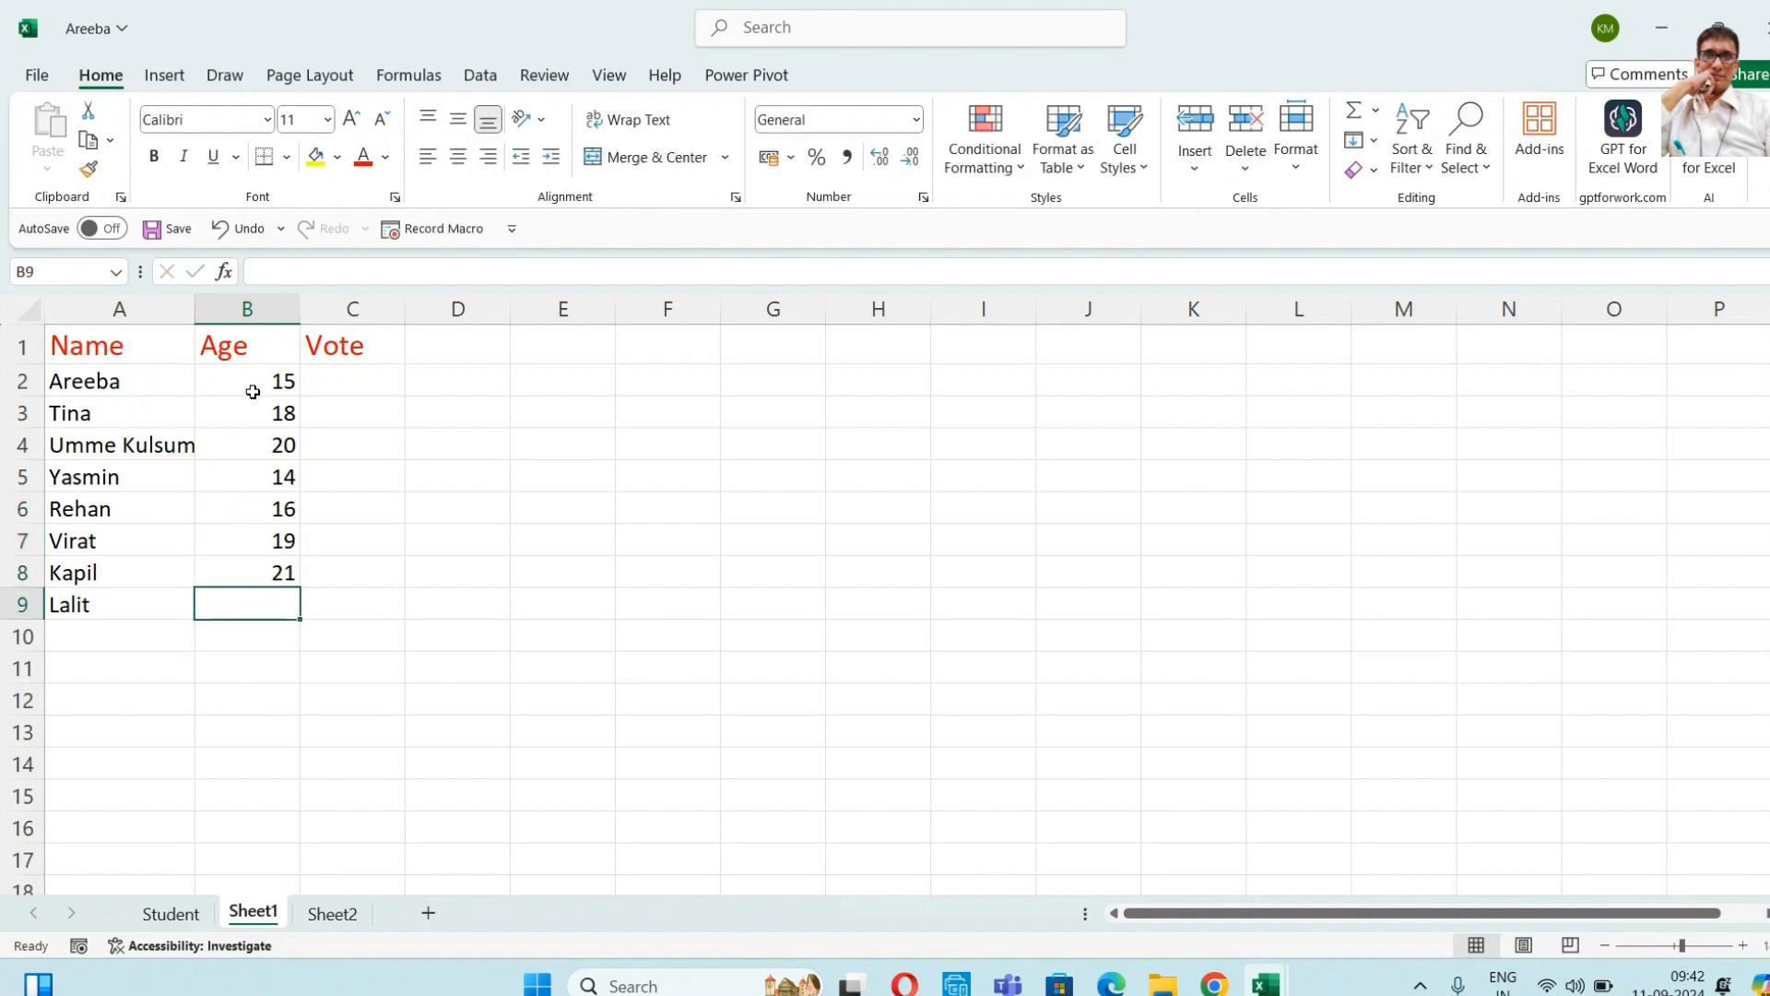
{"action": "type", "text": "22"}
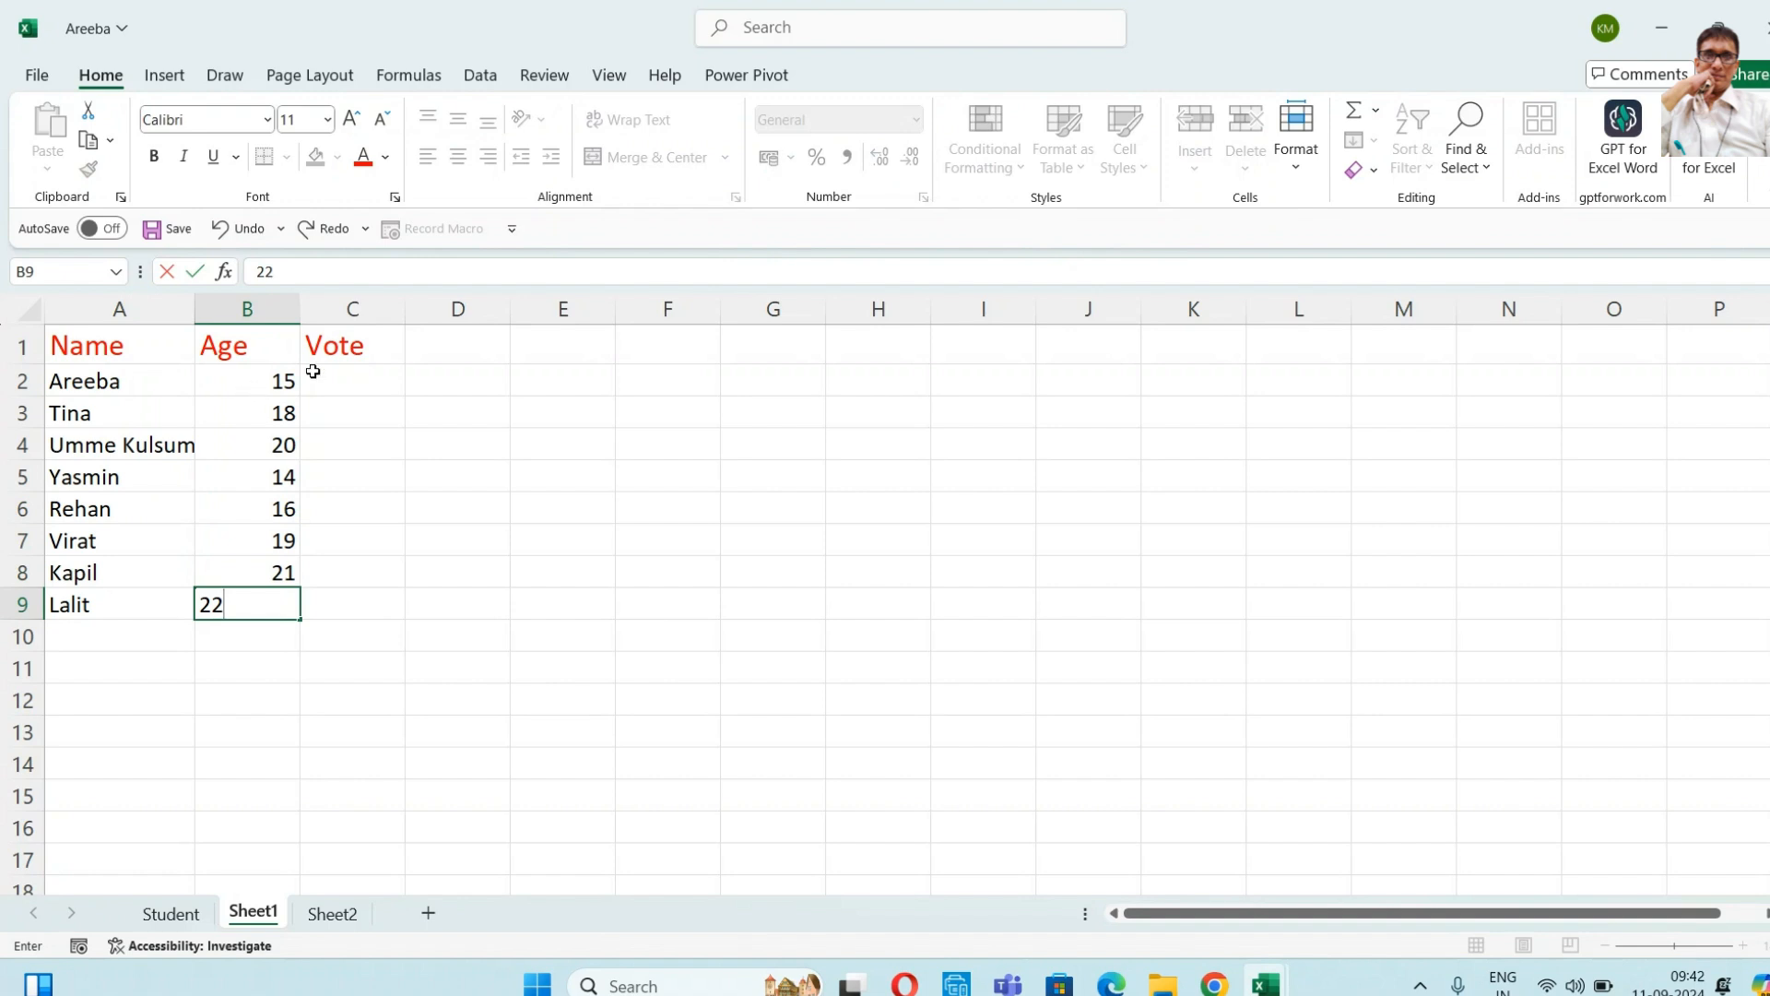
{"action": "left_click", "coordinate": [351, 383]}
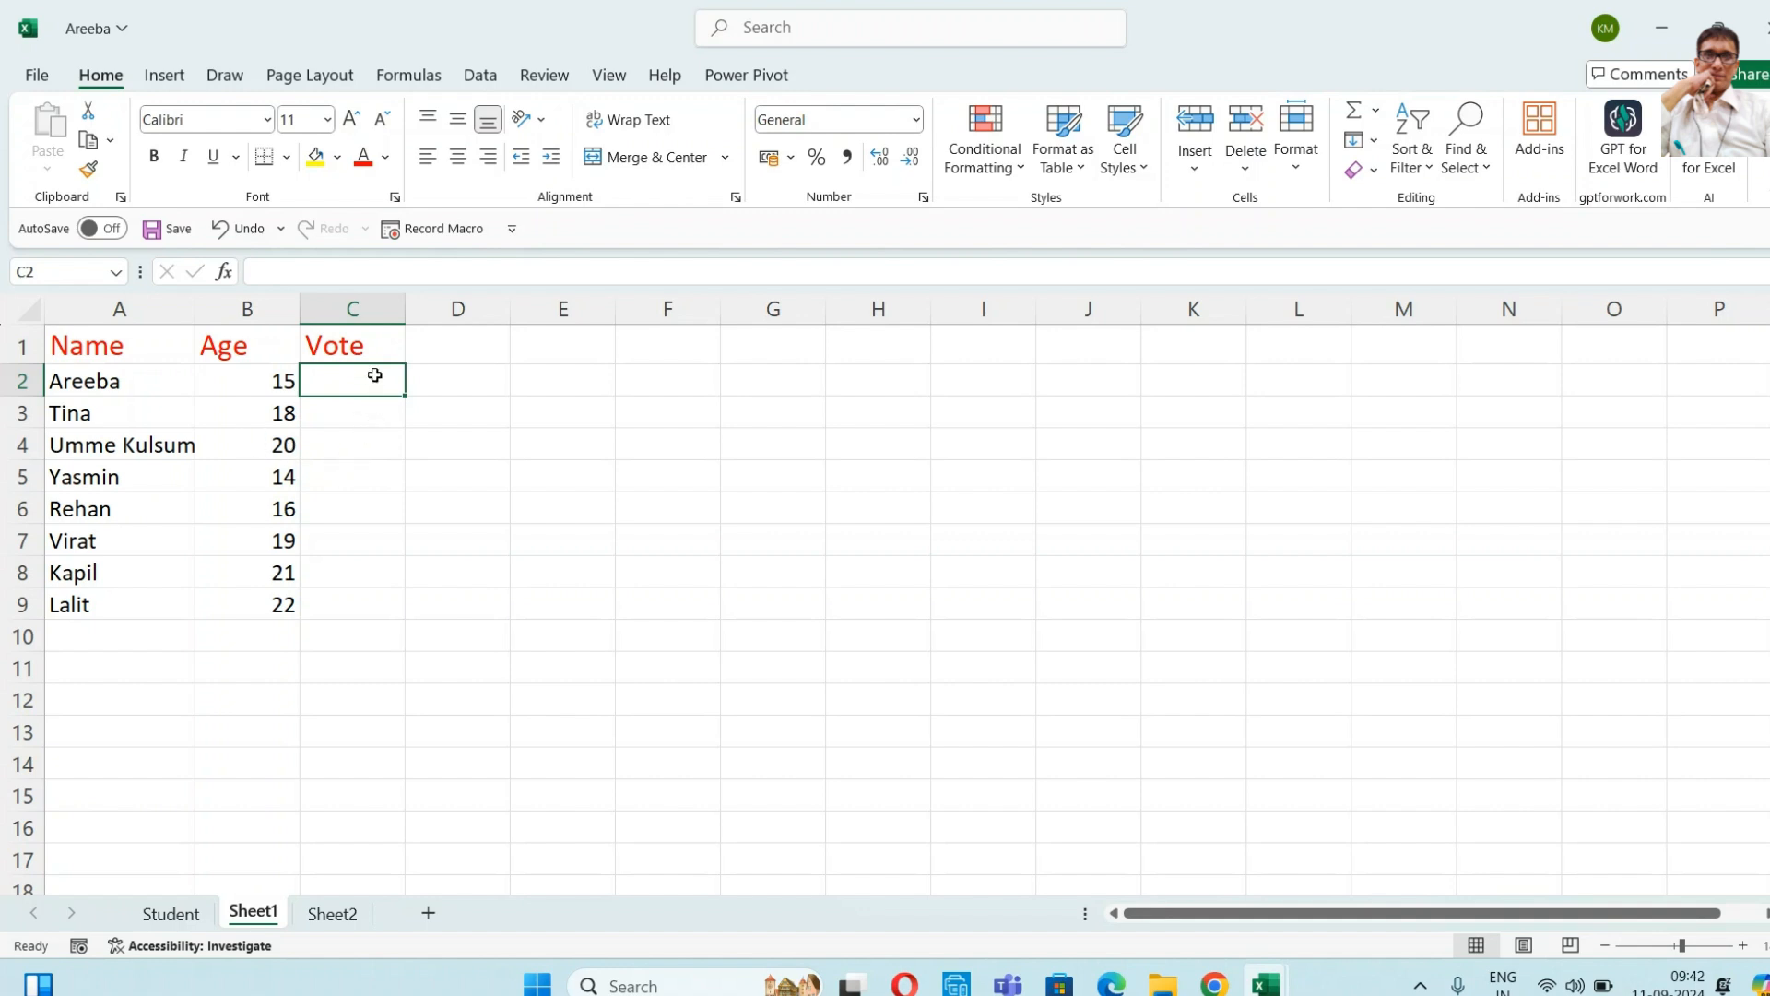
{"action": "type", "text": "="}
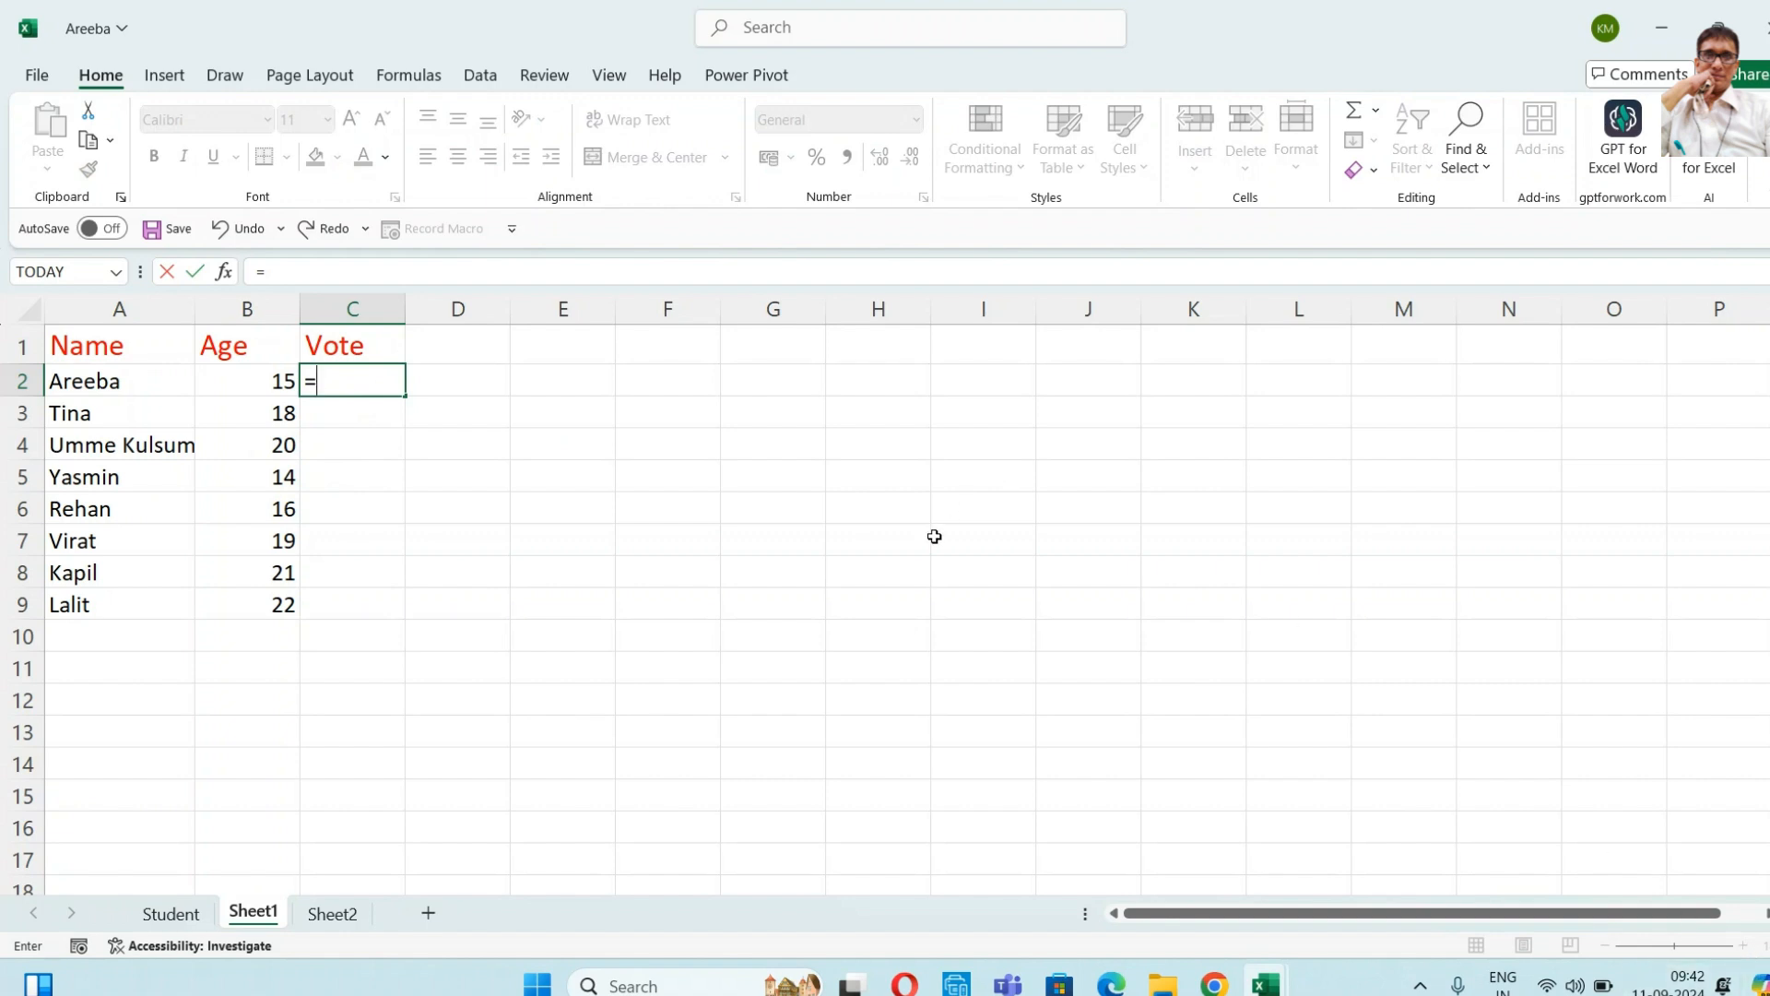
{"action": "key", "text": "Escape"}
{"action": "left_click_drag", "start_coordinate": [913, 526], "coordinate": [882, 534]}
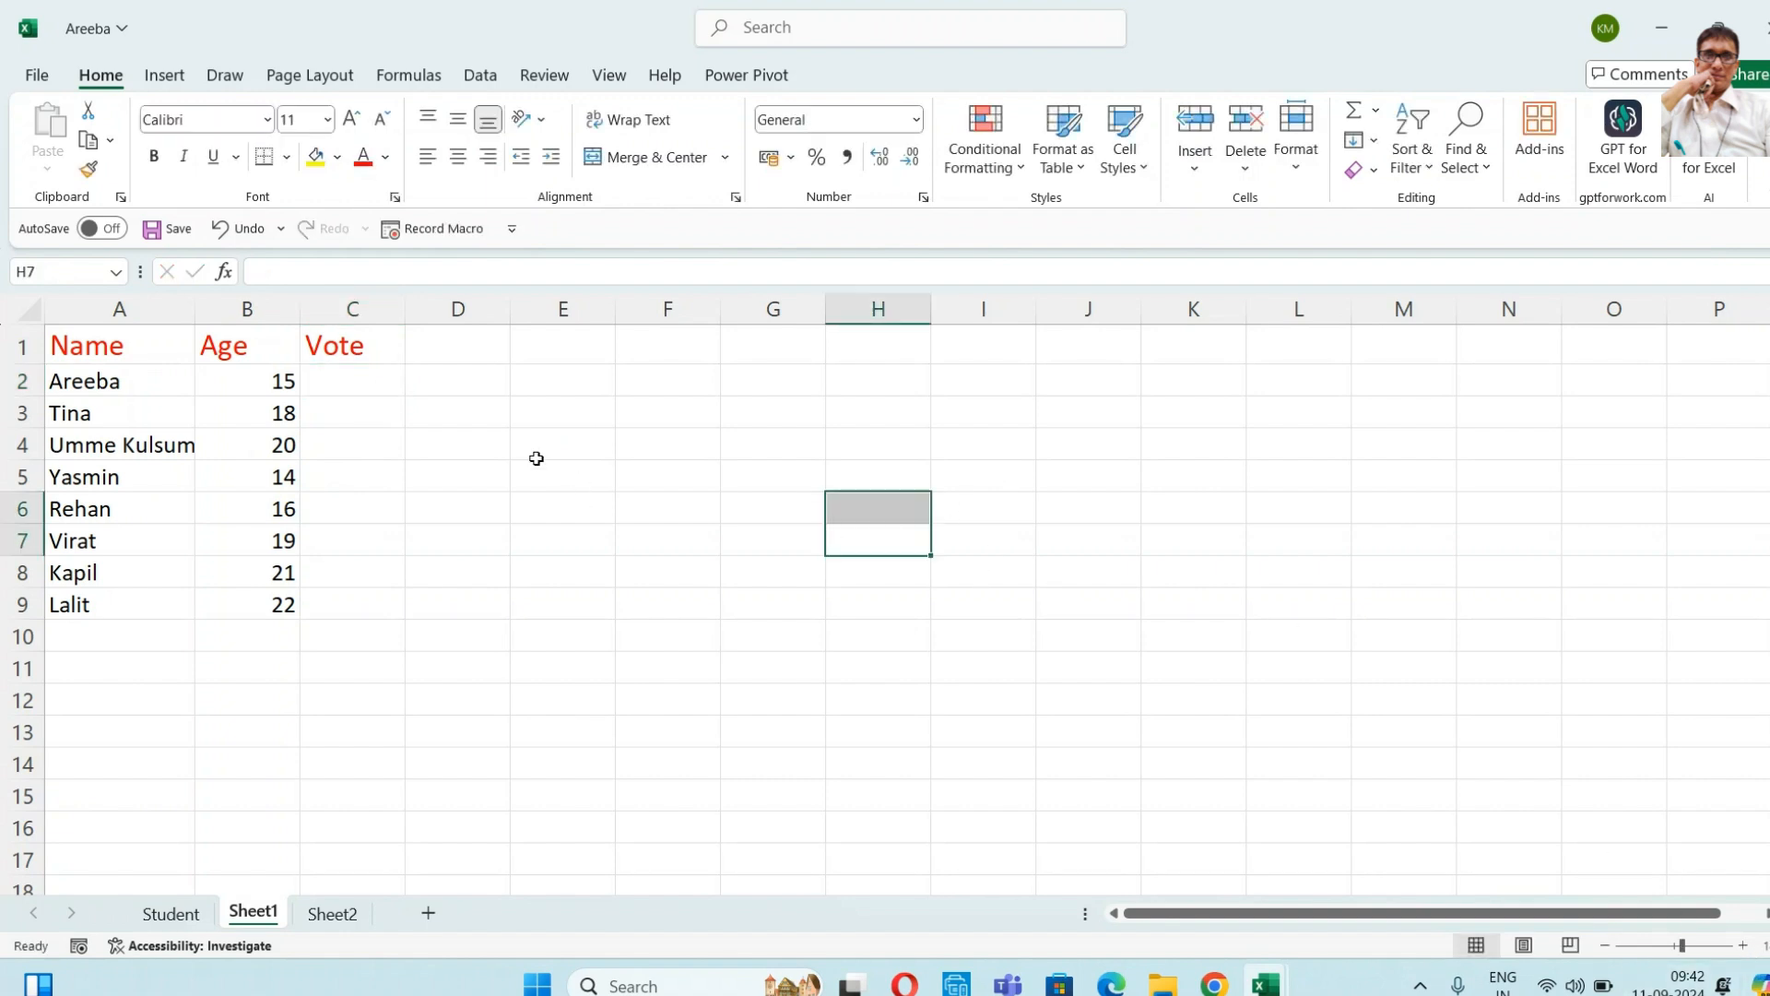
{"action": "left_click", "coordinate": [1745, 945]}
{"action": "left_click", "coordinate": [1745, 945]}
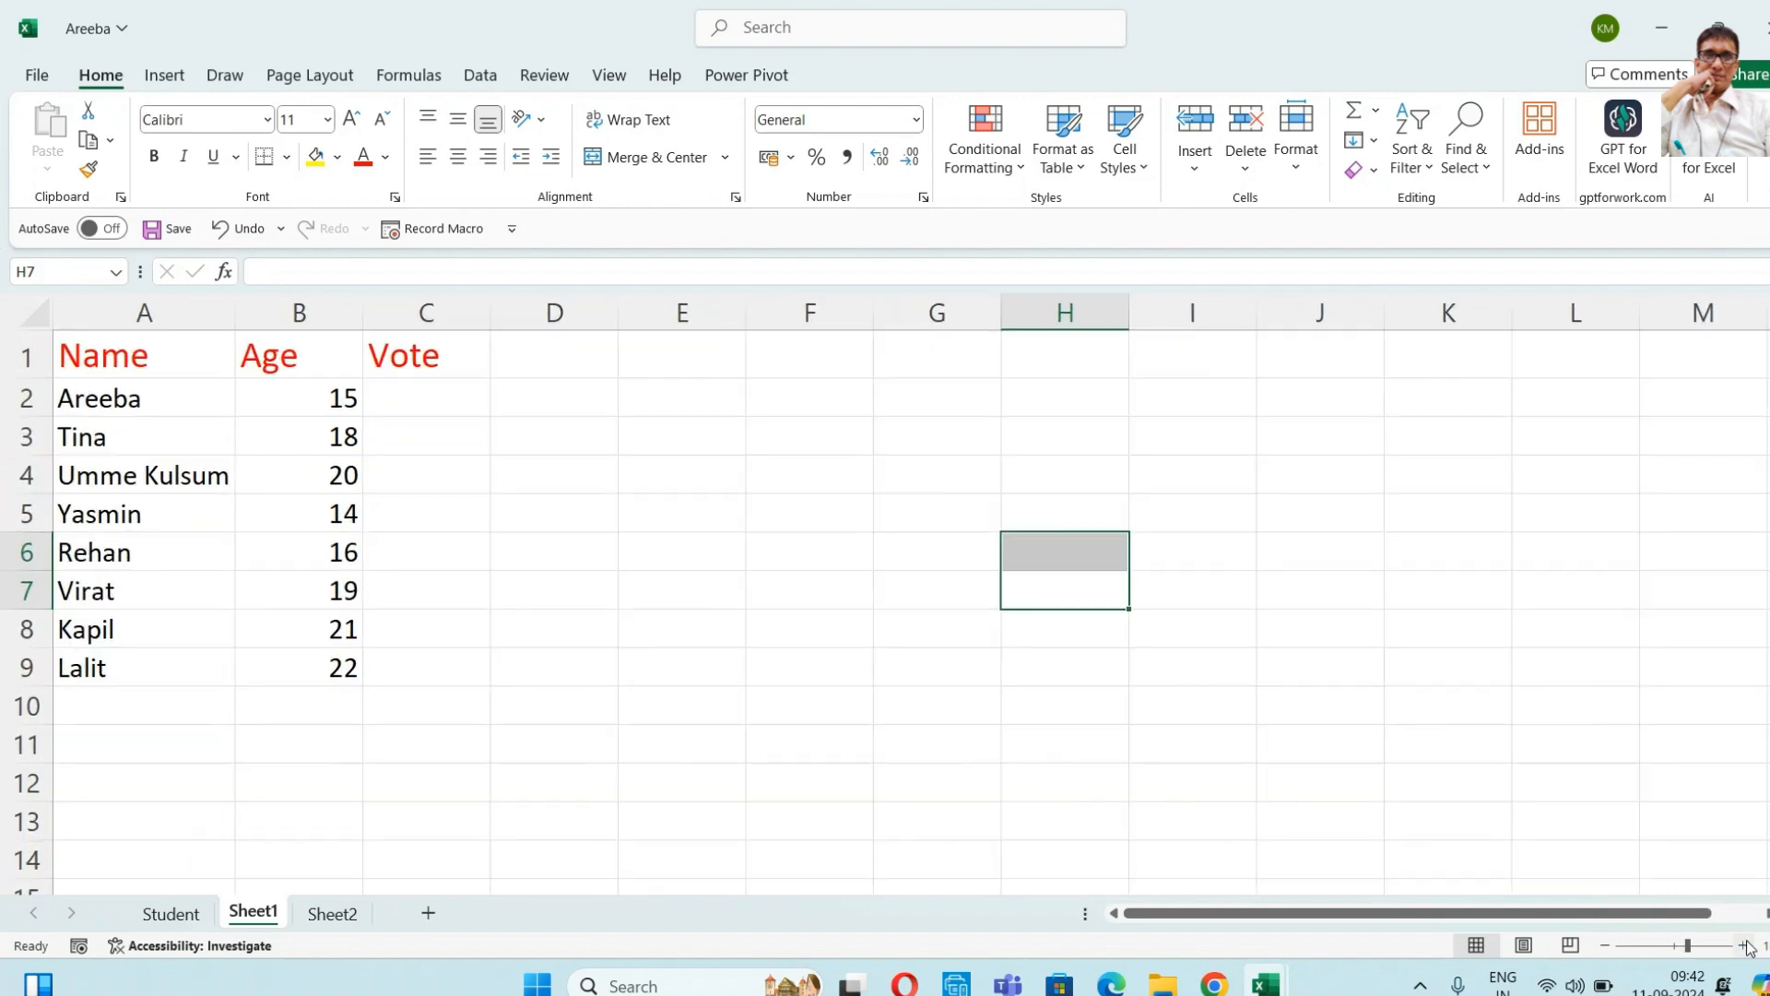
{"action": "left_click", "coordinate": [1745, 945]}
{"action": "left_click", "coordinate": [1745, 945]}
{"action": "left_click", "coordinate": [1745, 945]}
{"action": "left_click", "coordinate": [1745, 945]}
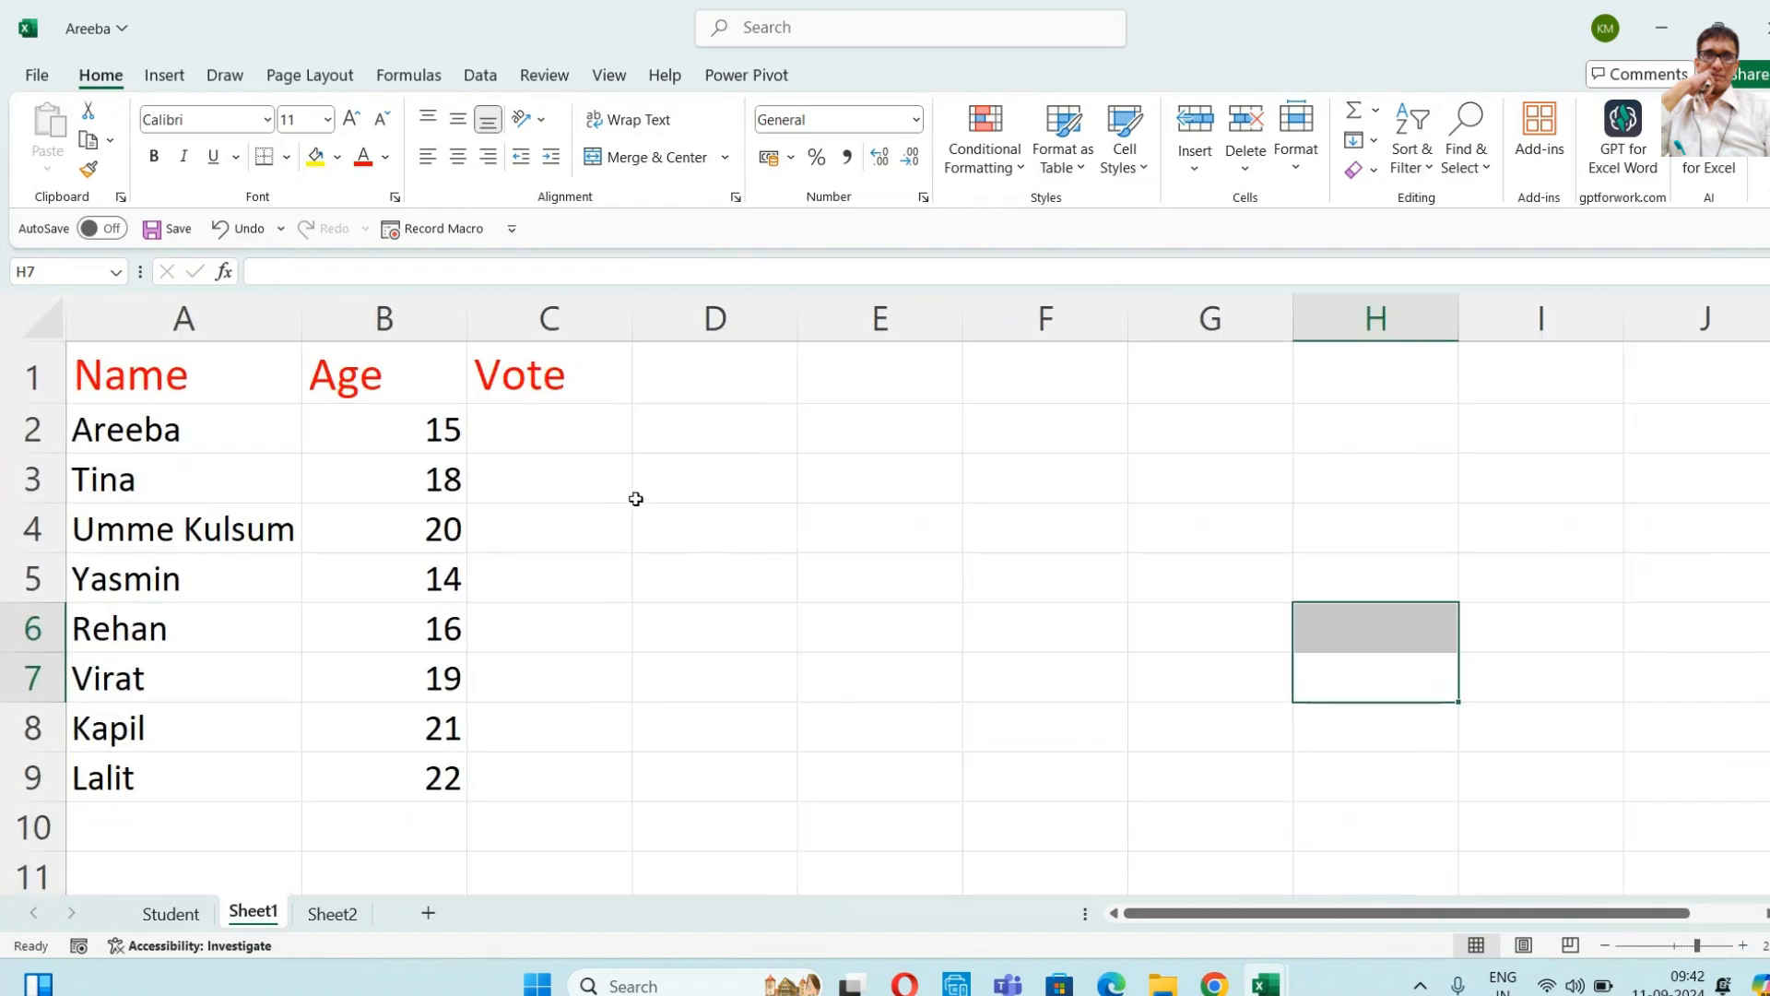
- Enter the formula =IF(B2>=18,"Eligible for Vote","Not Eligible for Vote") in C2, accepting the closing-quote correction
{"action": "left_click", "coordinate": [581, 430]}
{"action": "type", "text": "=if"}
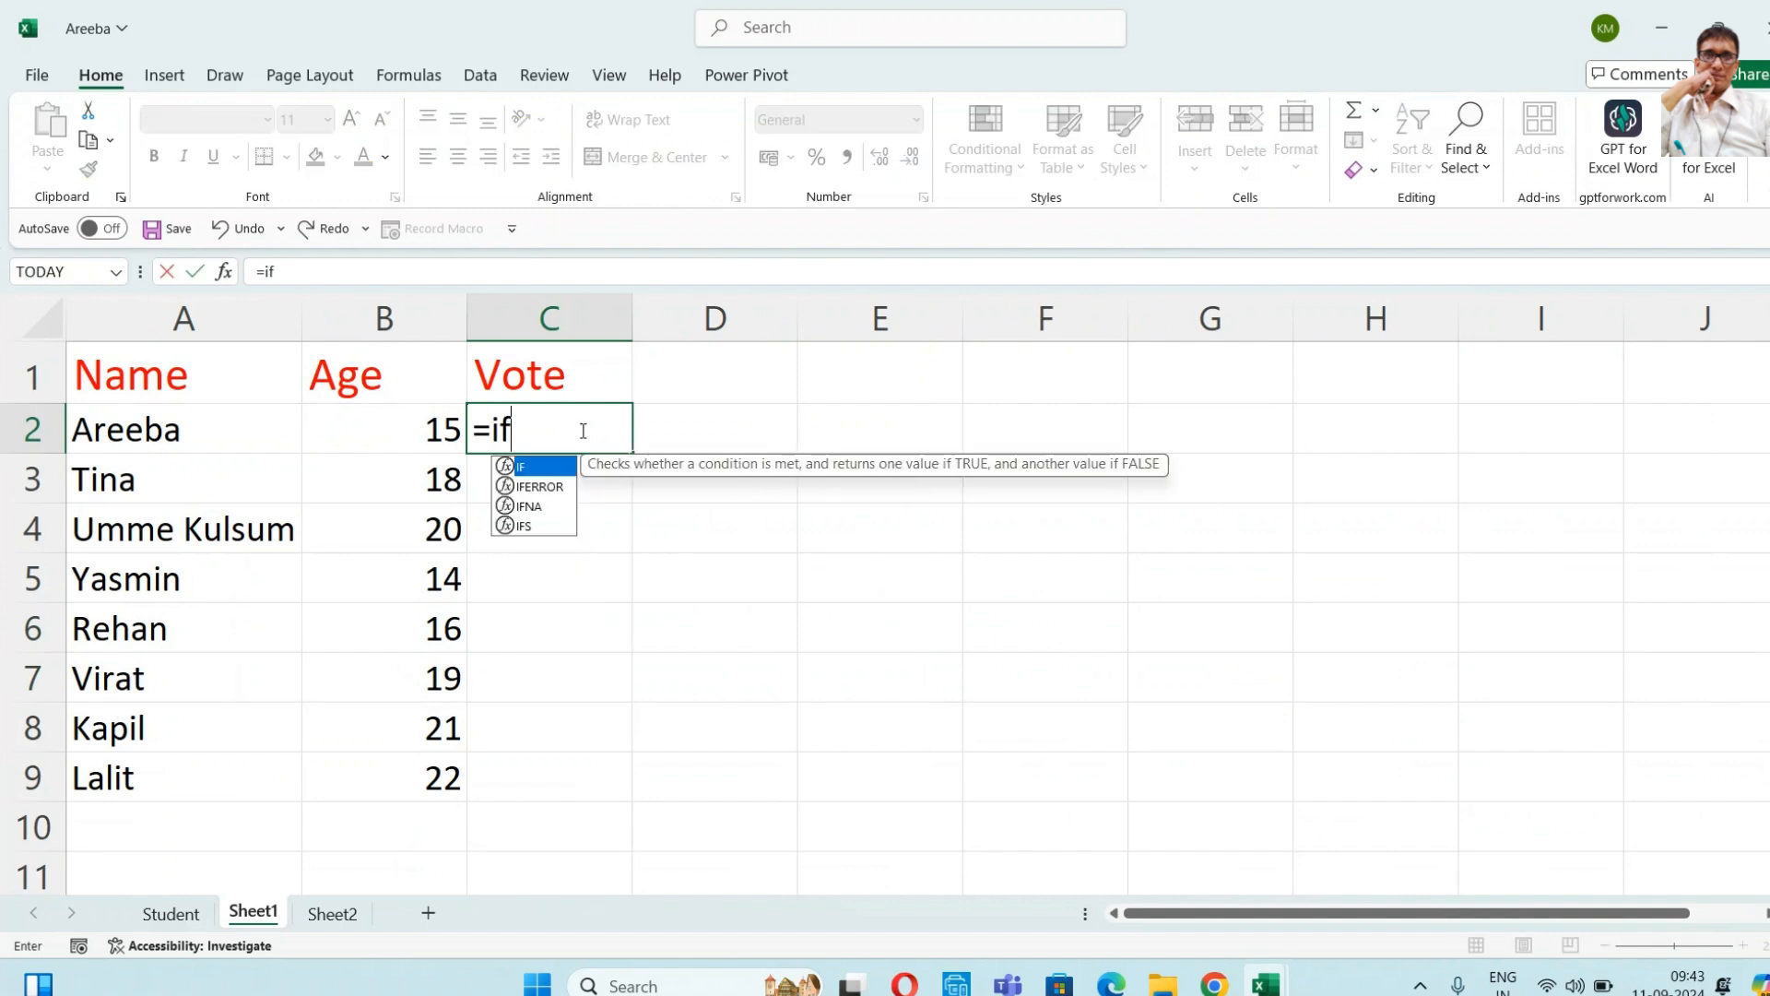
{"action": "type", "text": "("}
{"action": "left_click", "coordinate": [402, 434]}
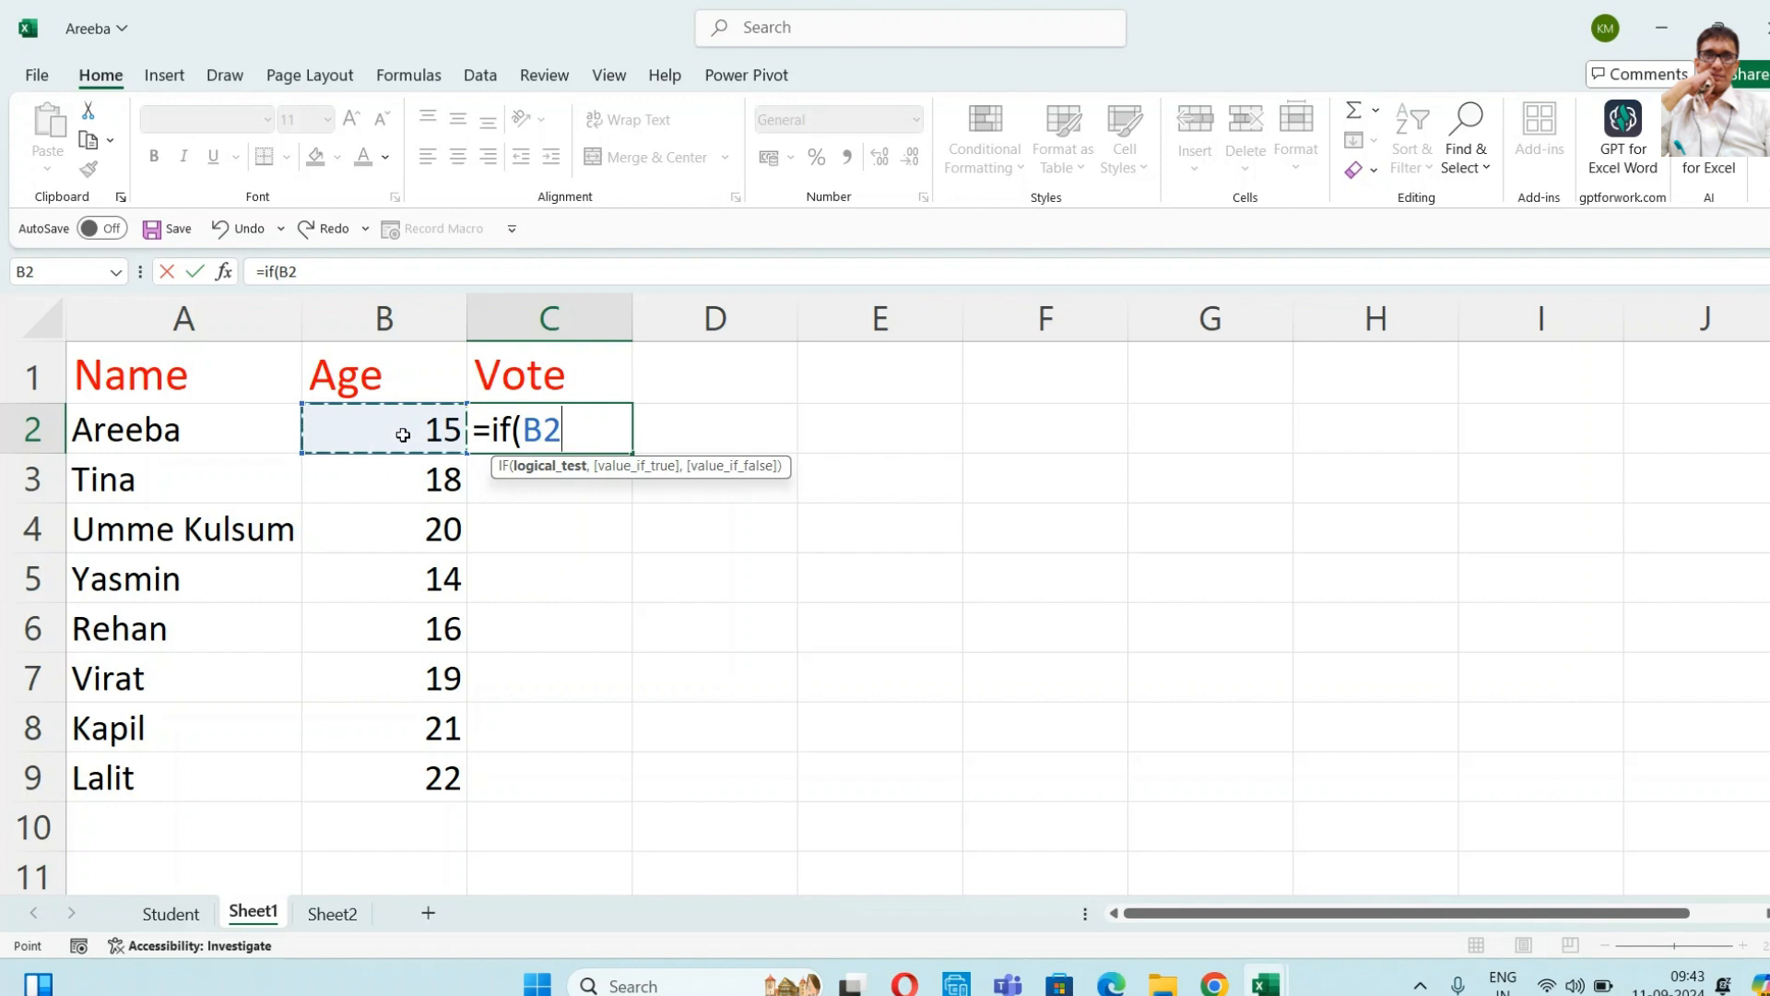
{"action": "type", "text": ">="}
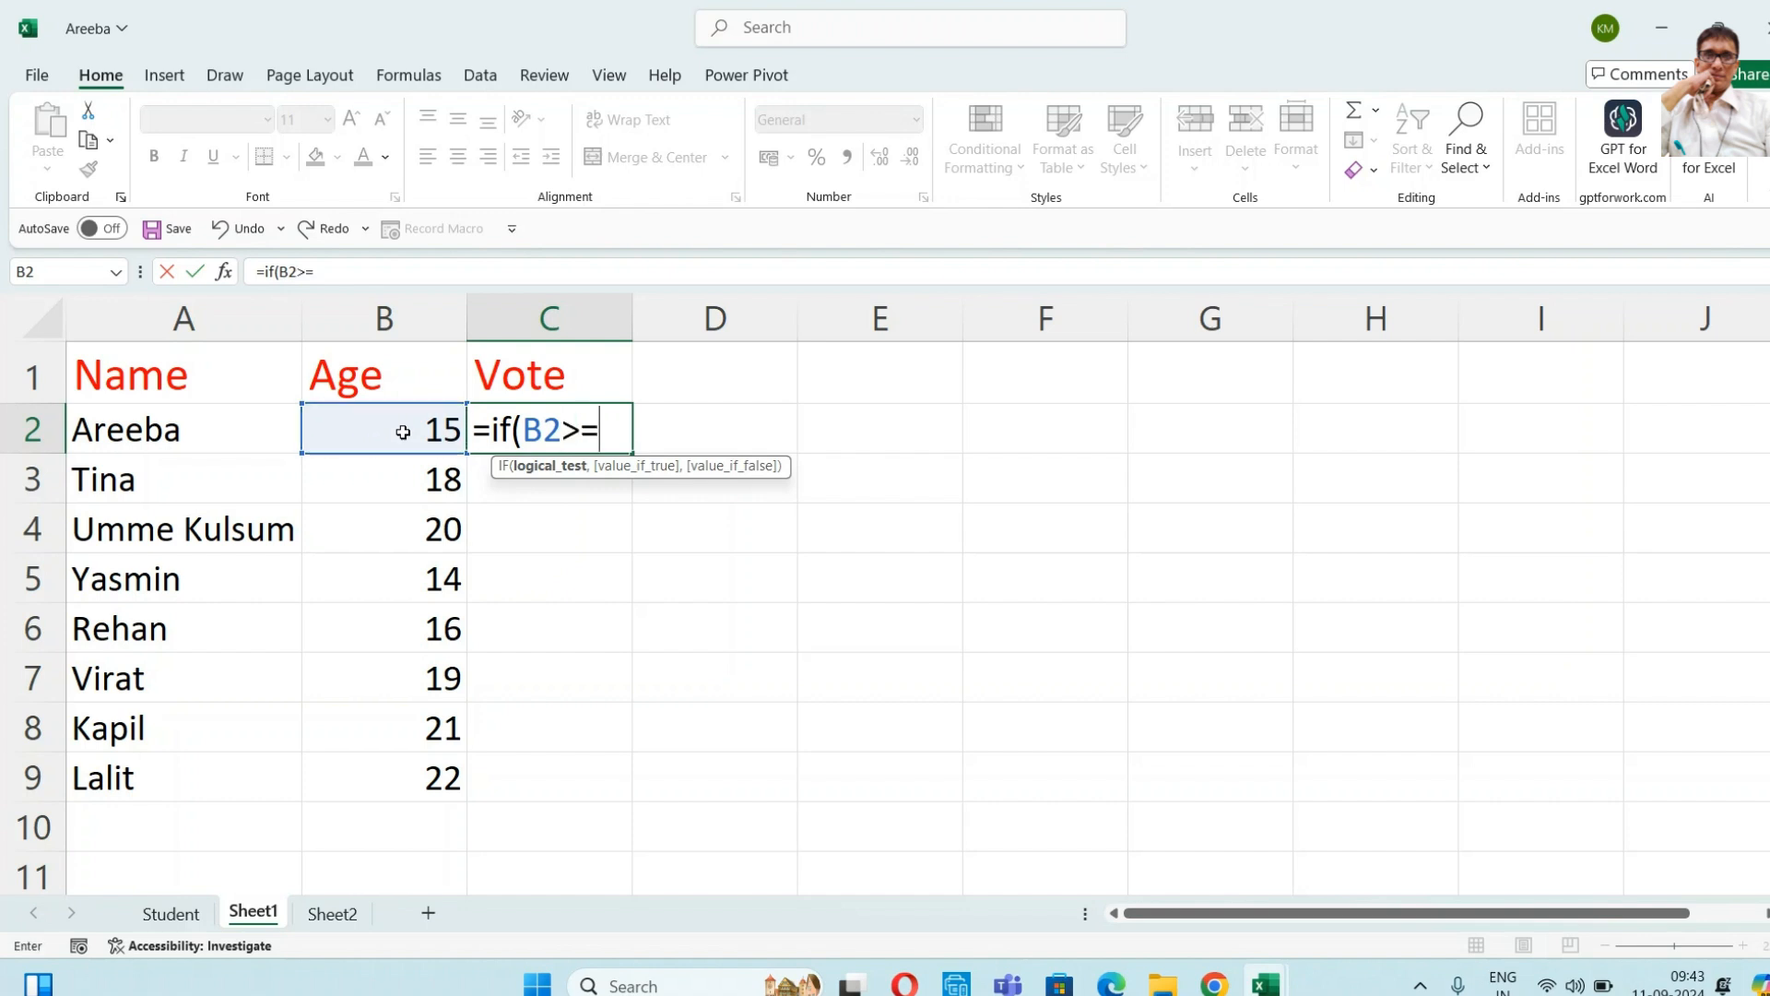
{"action": "type", "text": "18,"}
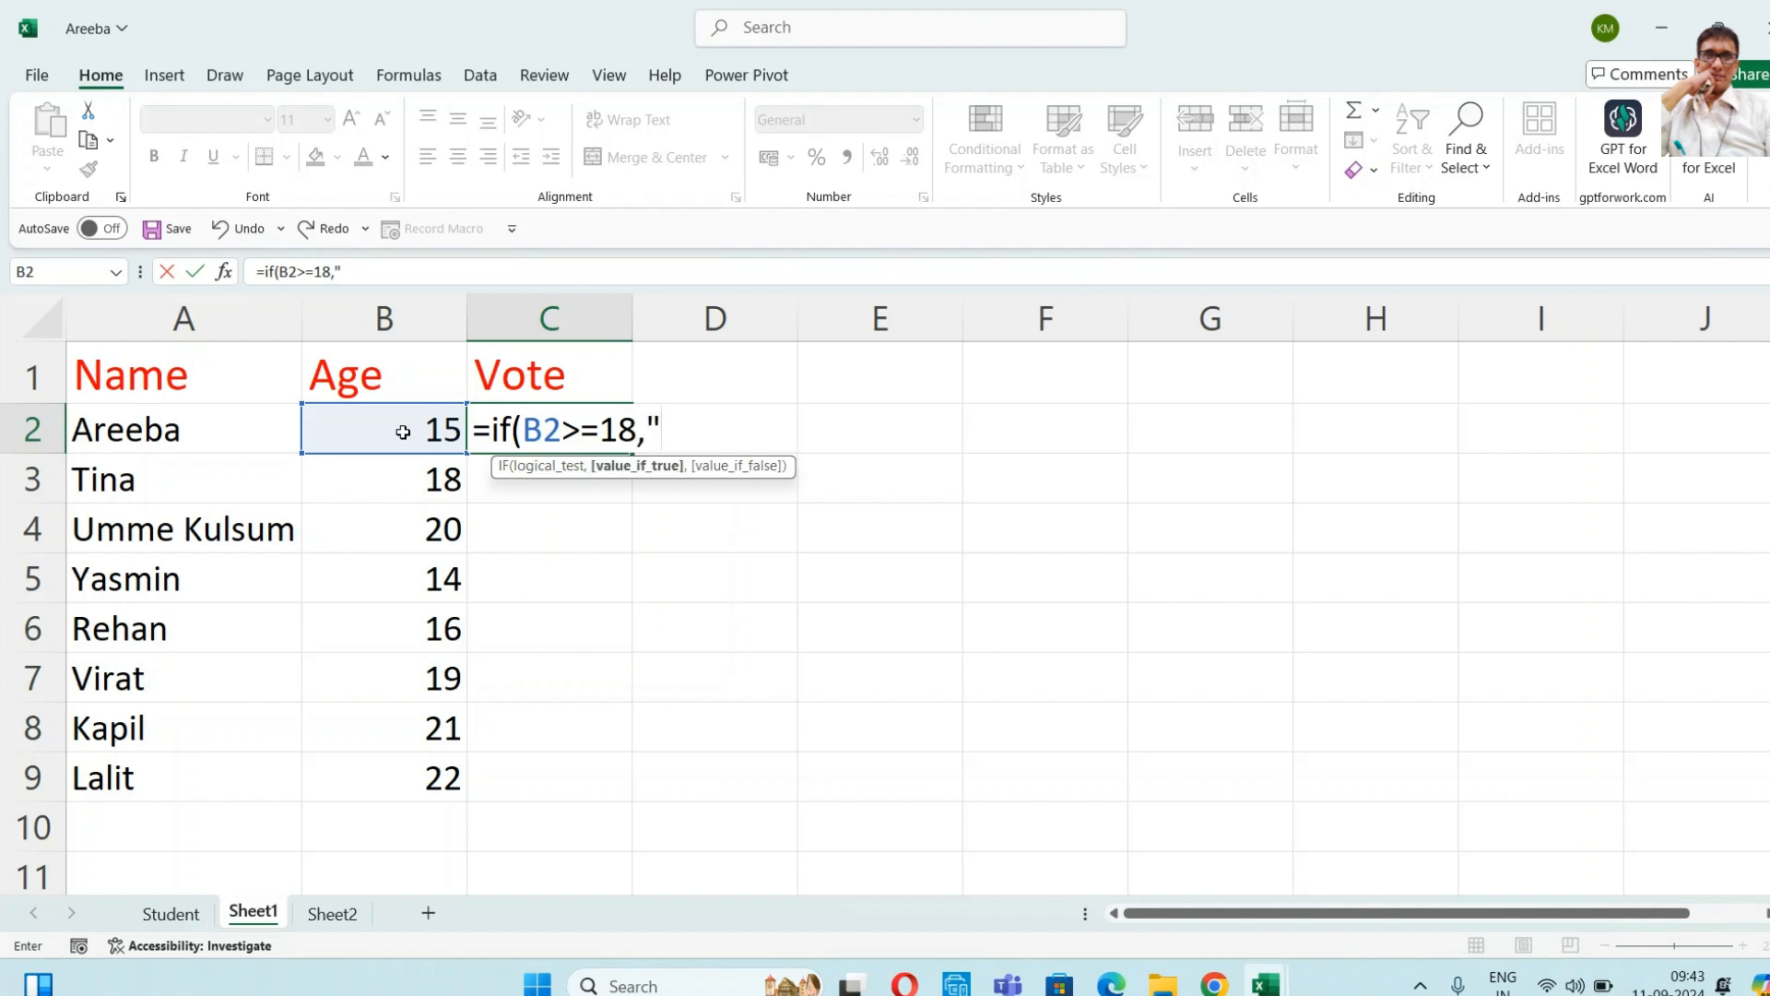
{"action": "type", "text": " \"Eligible for"}
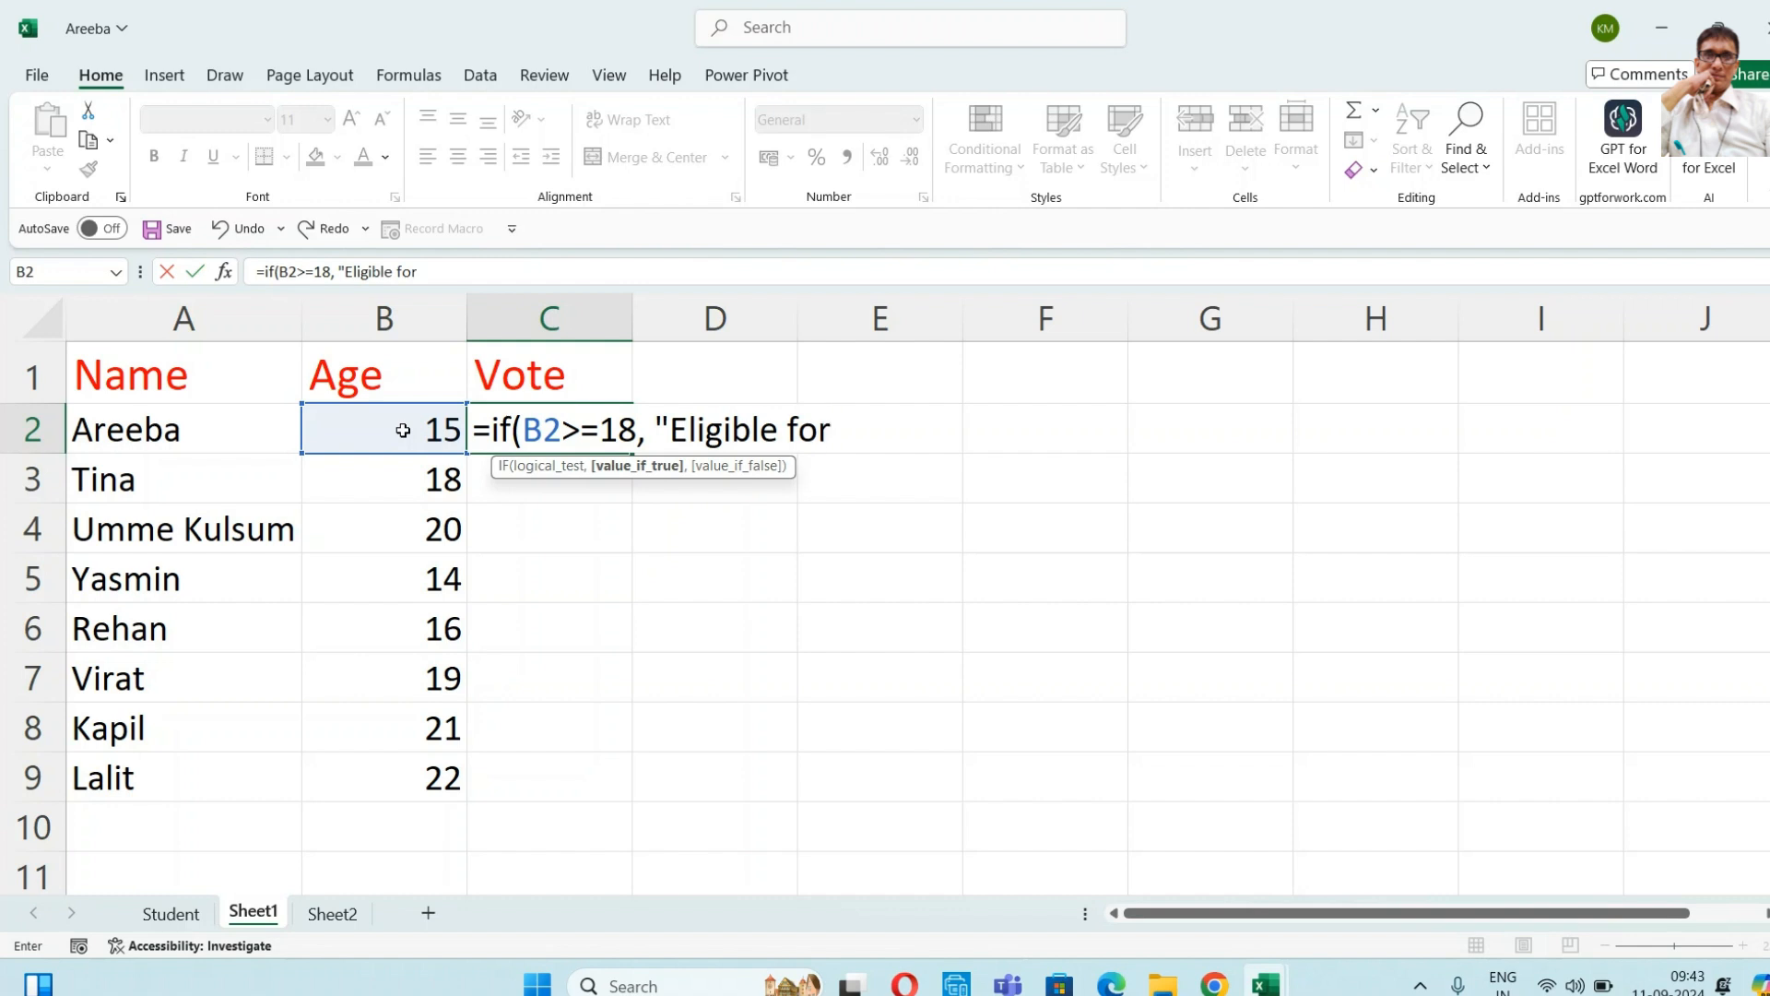
{"action": "type", "text": " Vote"}
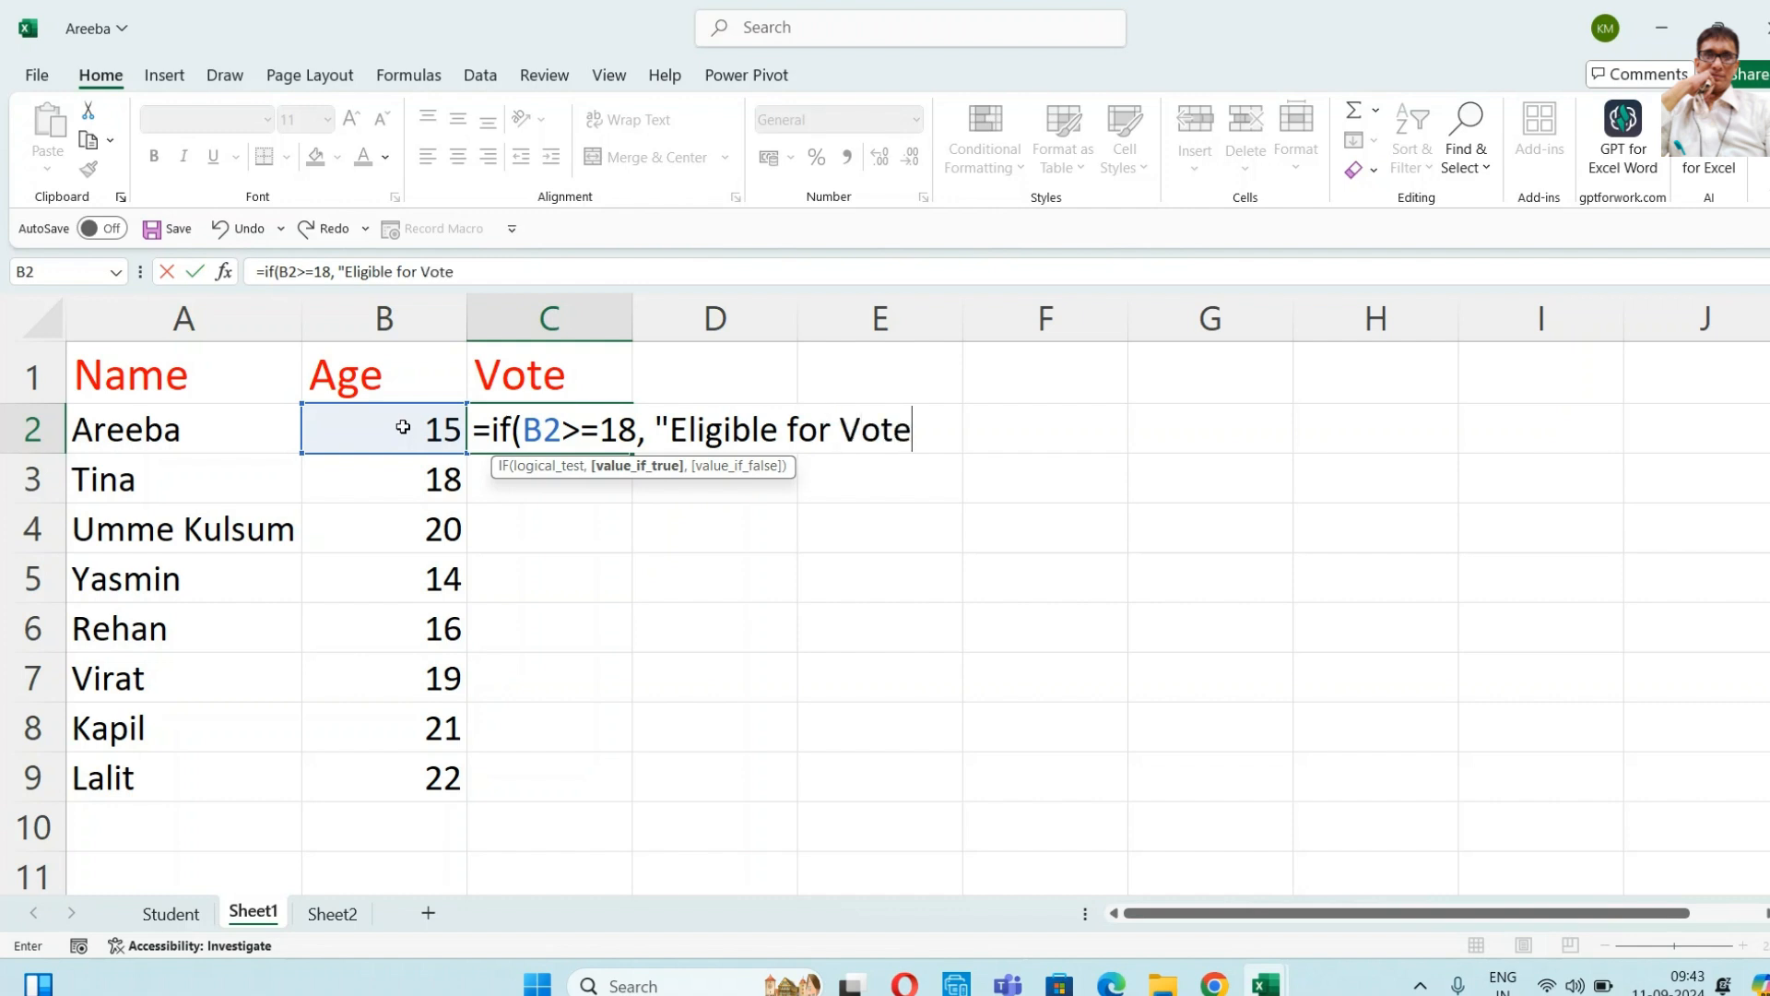
{"action": "type", "text": "\", "}
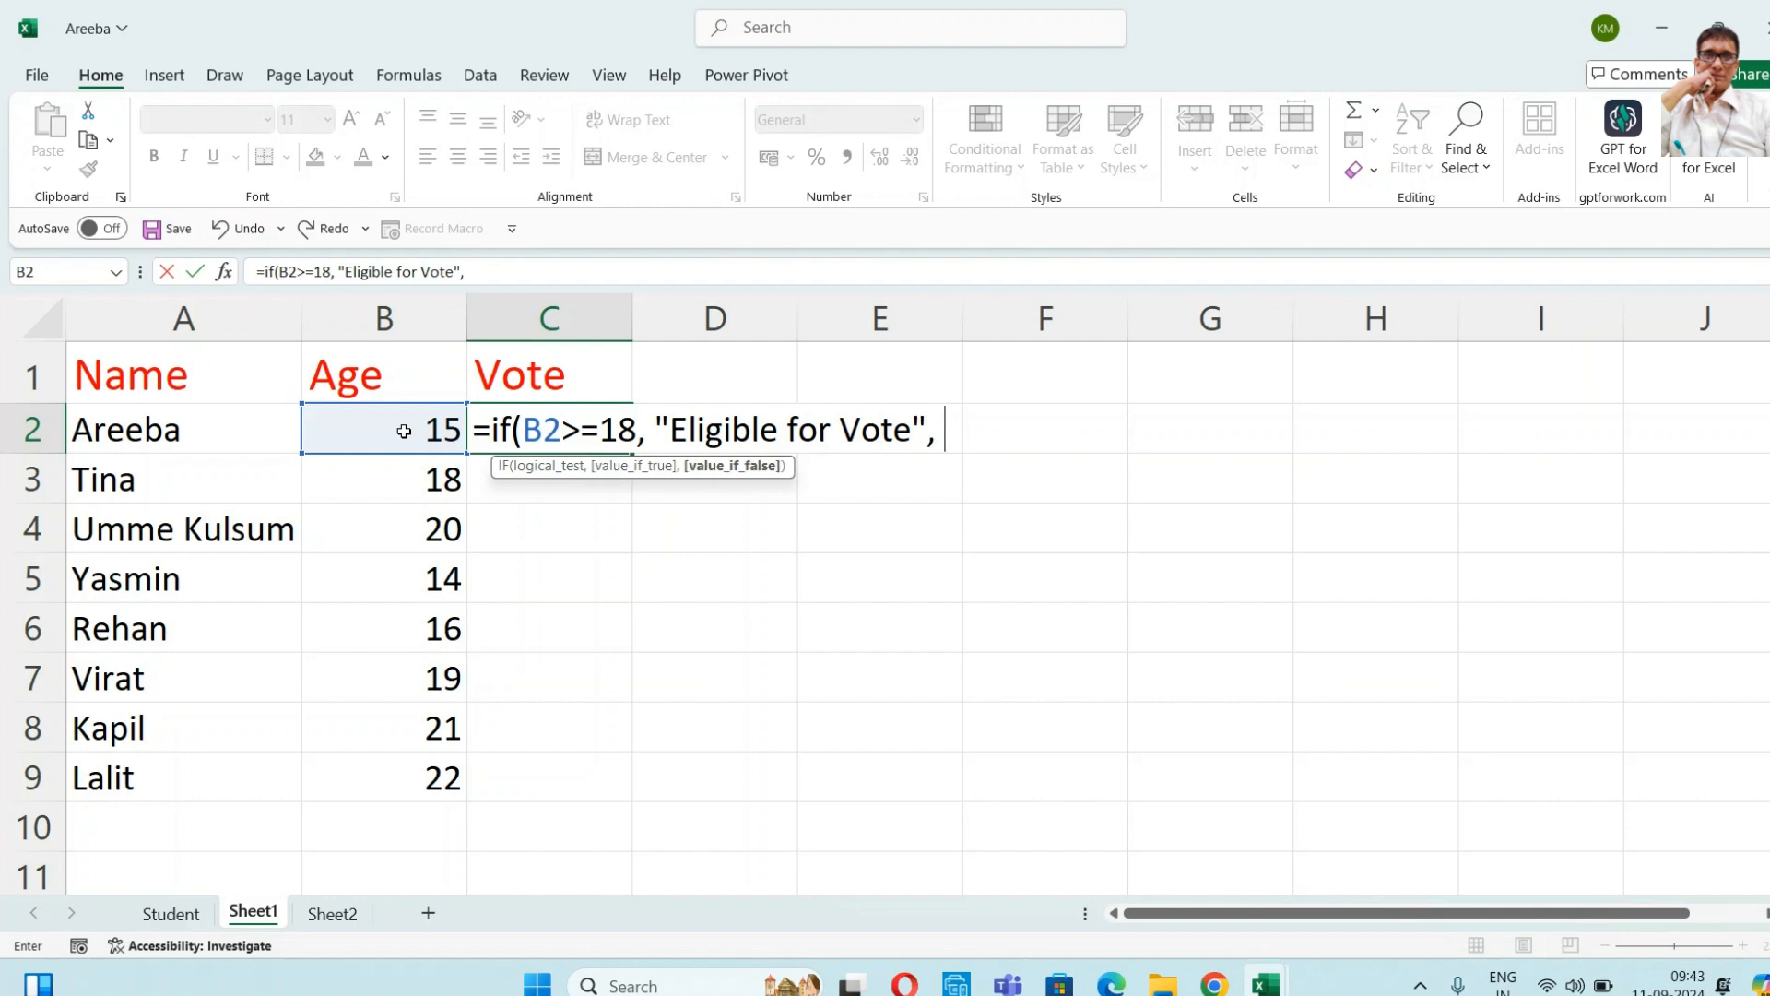
{"action": "type", "text": "\"Not"}
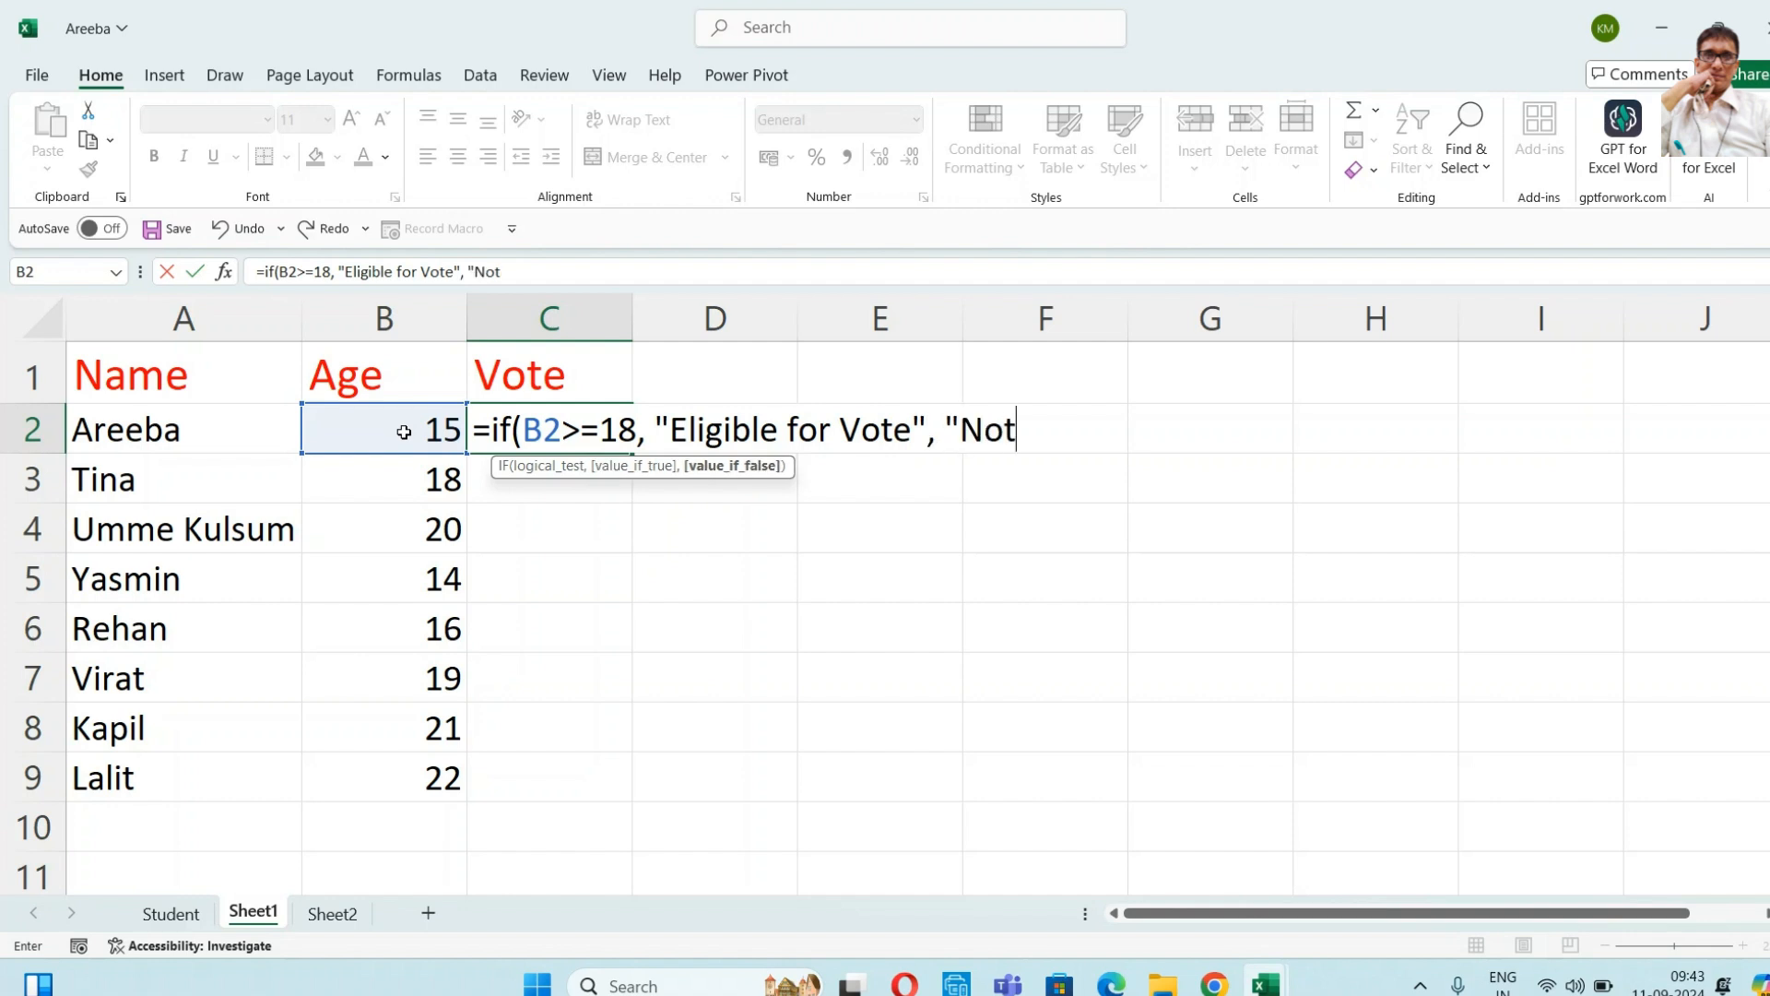
{"action": "type", "text": " Eligible"}
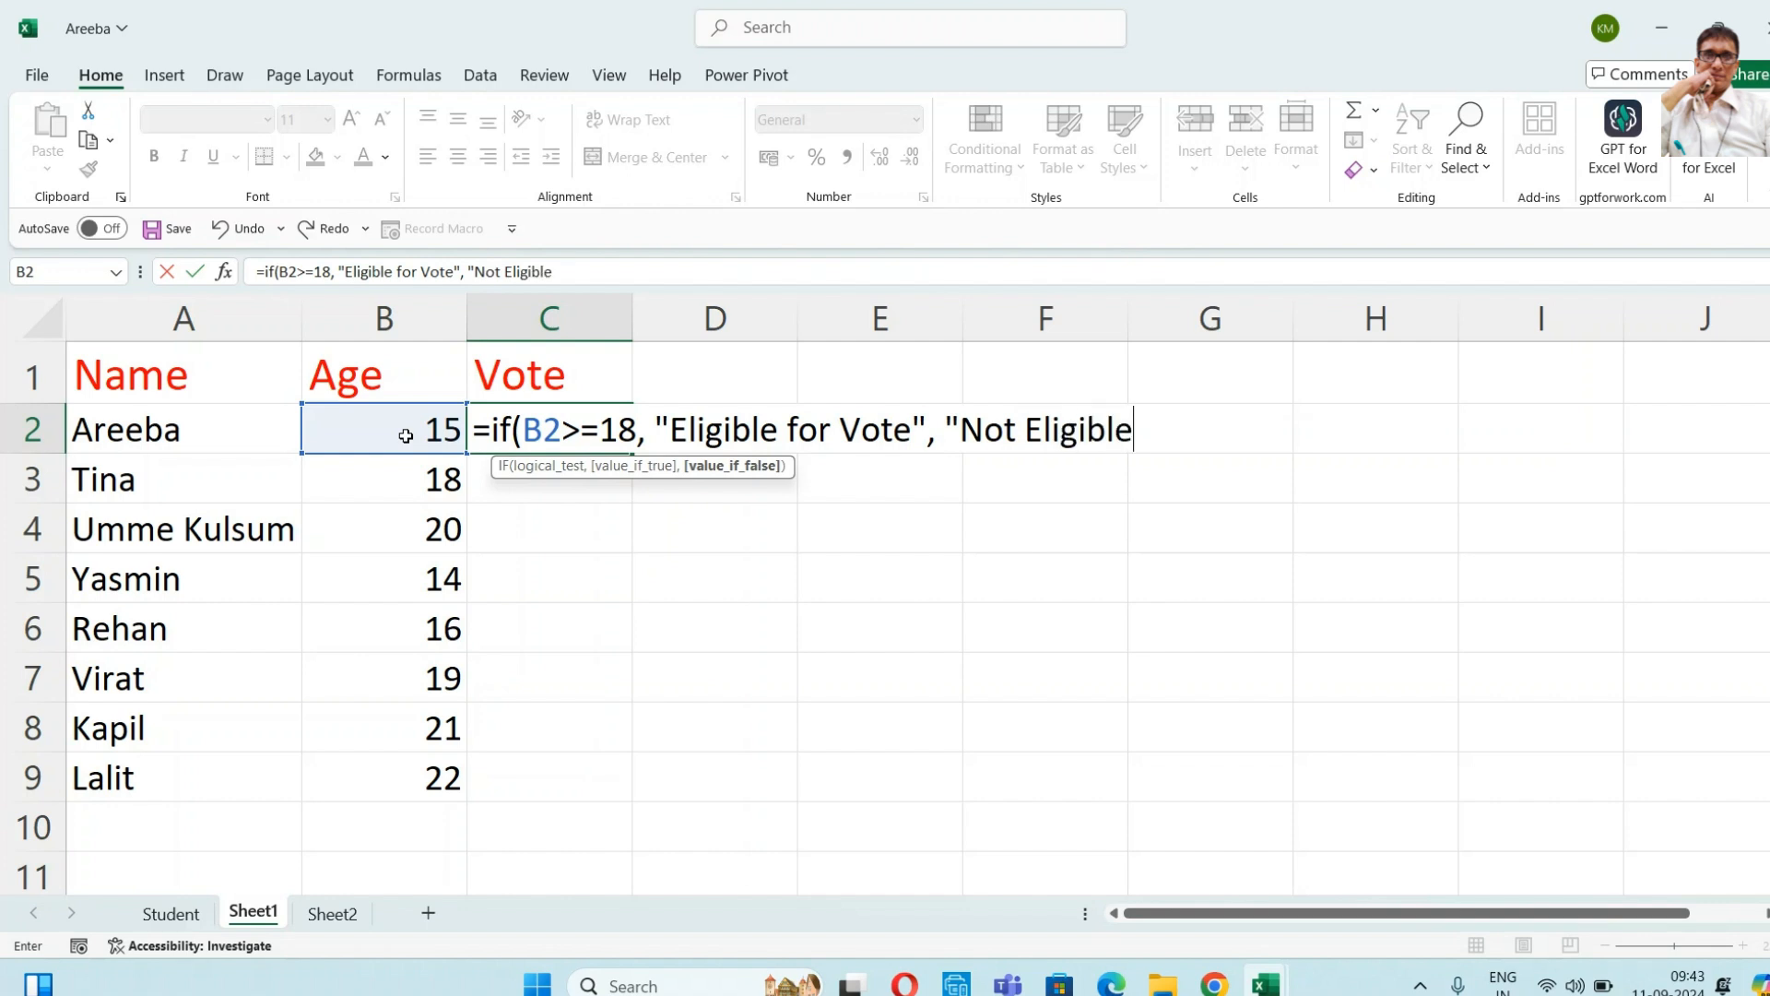
{"action": "type", "text": " for Vote"}
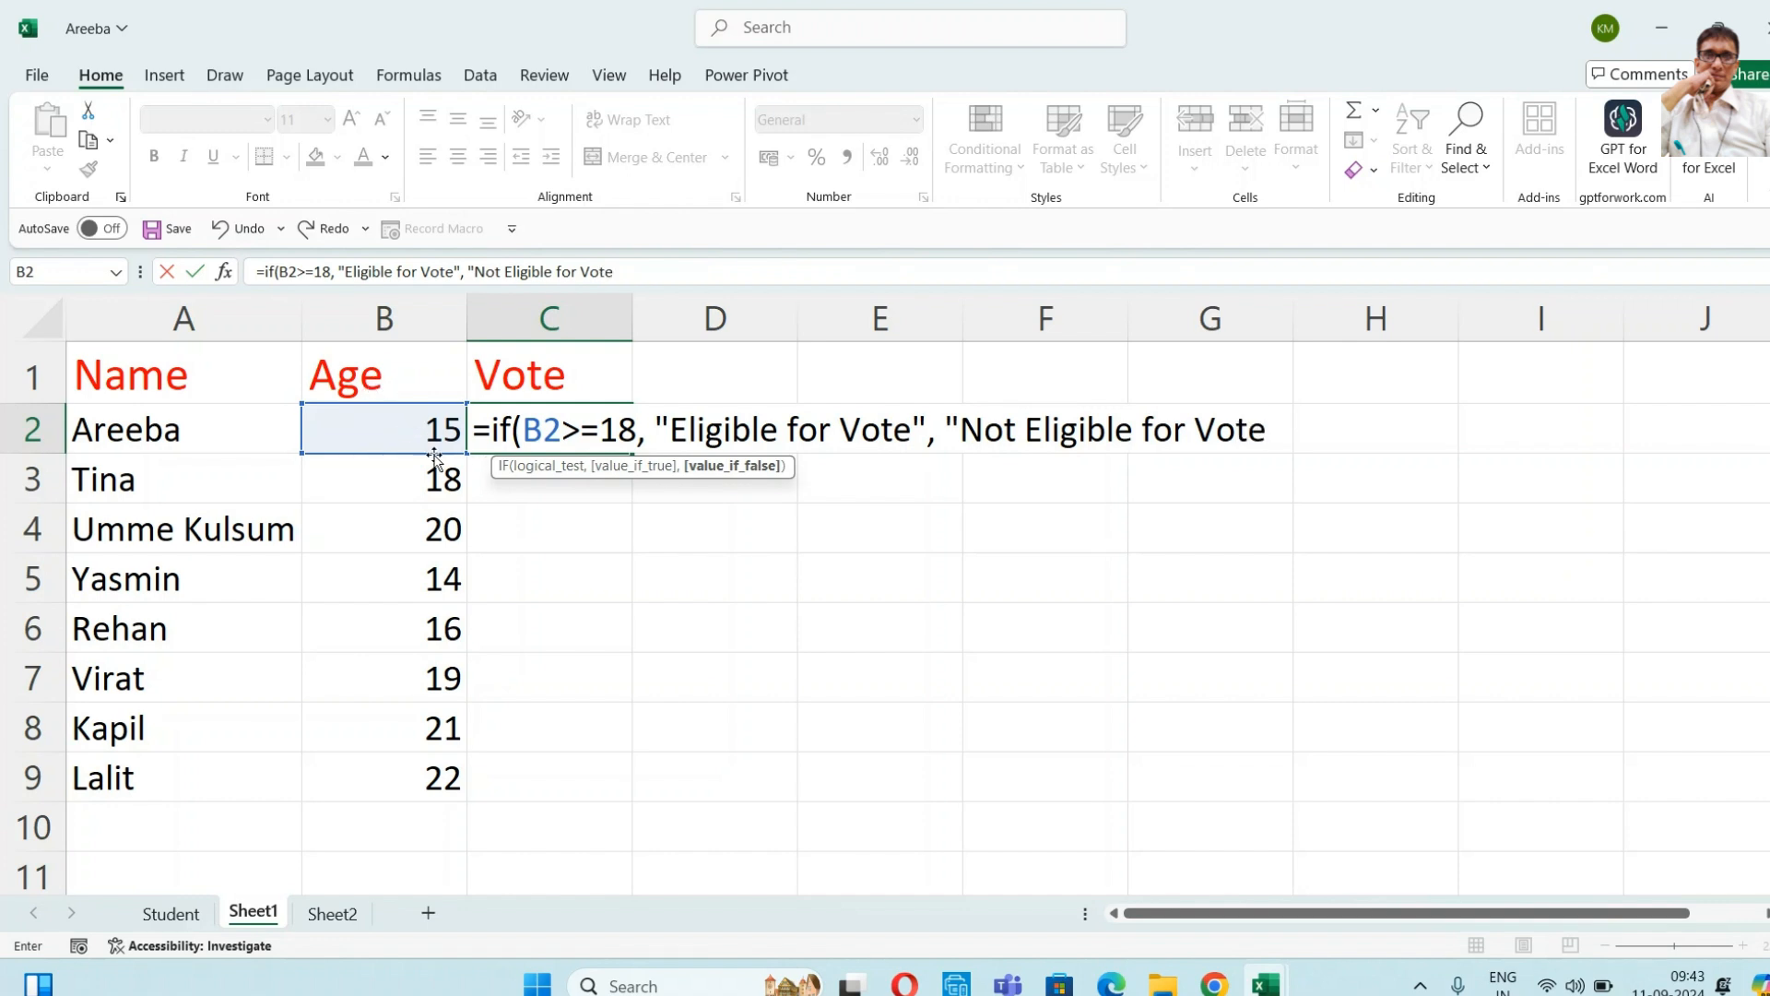
{"action": "type", "text": ")"}
{"action": "key", "text": "Return"}
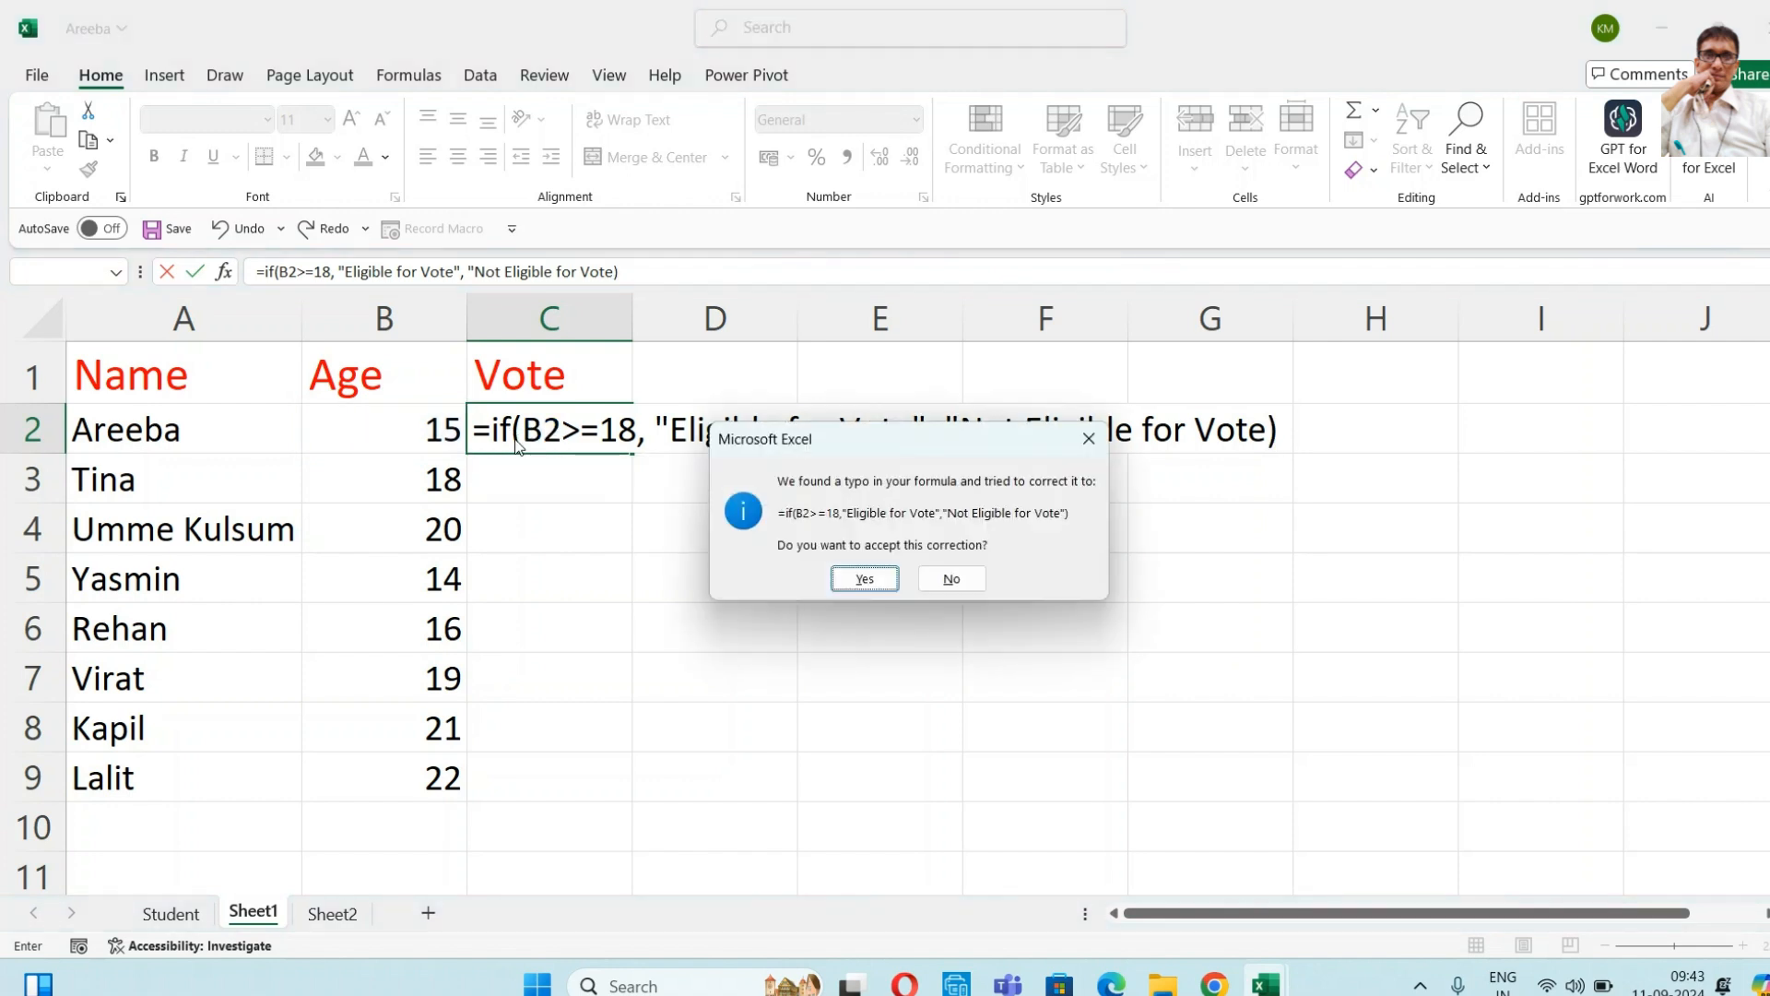
{"action": "left_click", "coordinate": [864, 577]}
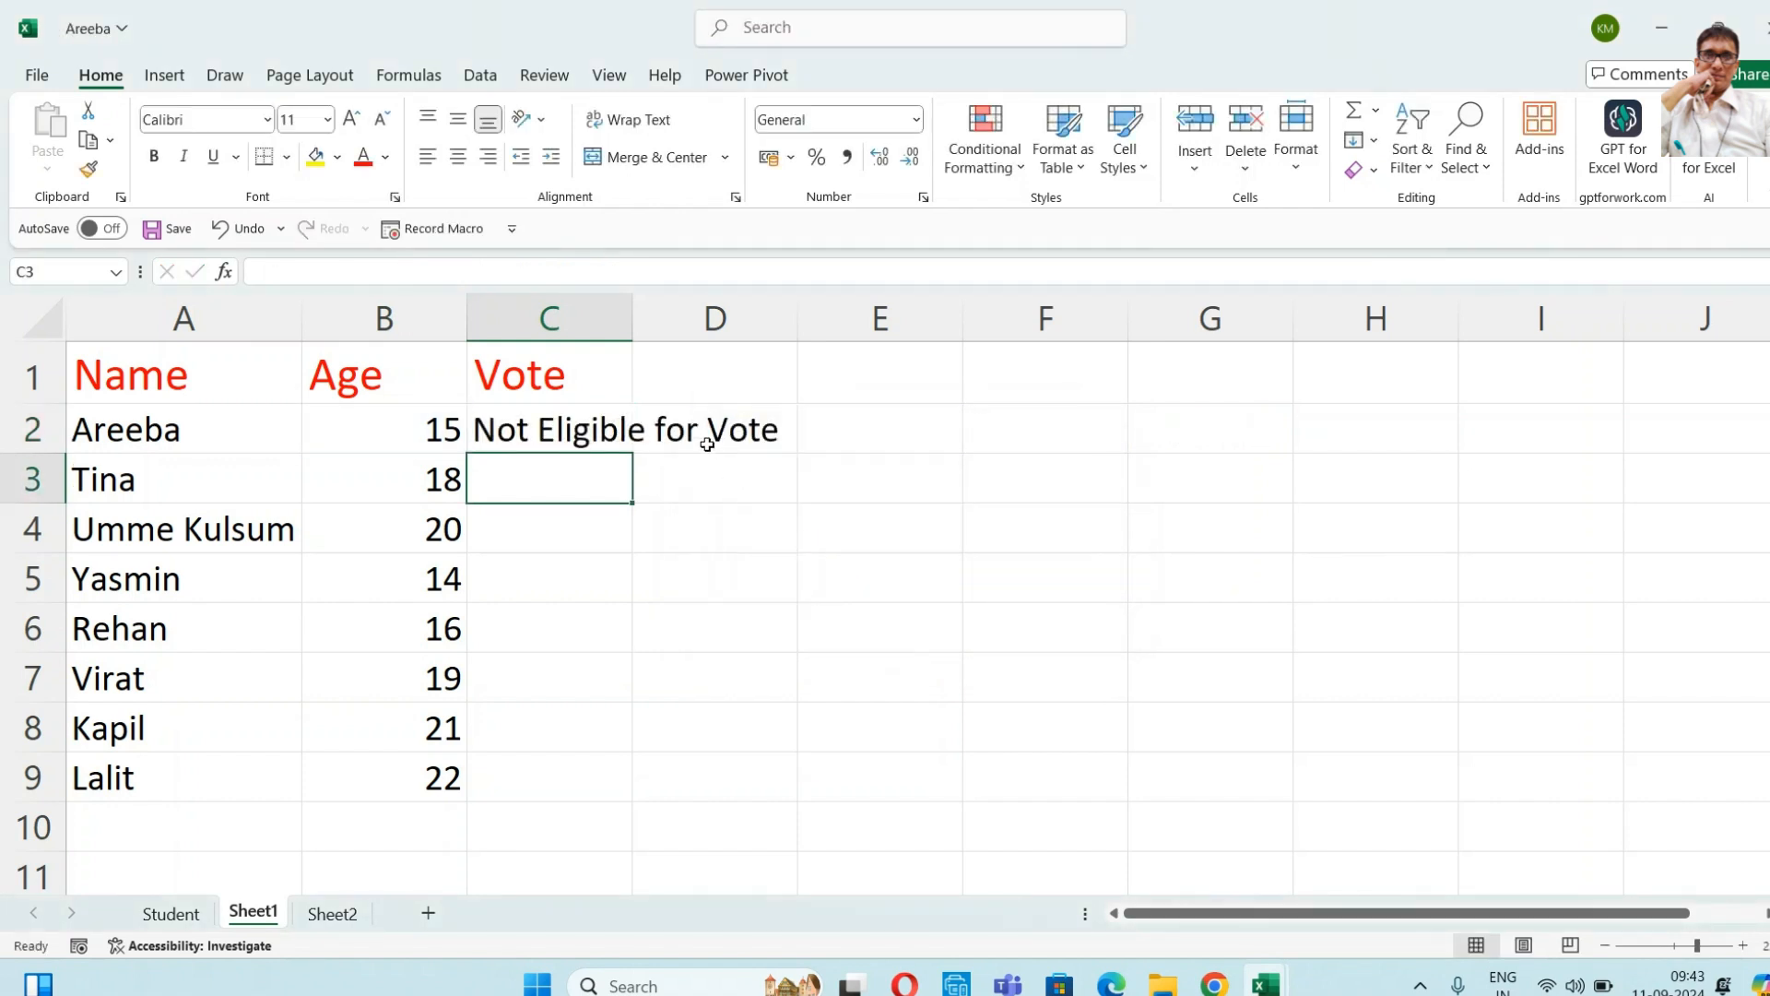
- Fit column C's width to its text and fill the C2 formula down to C9
{"action": "double_click", "coordinate": [643, 314]}
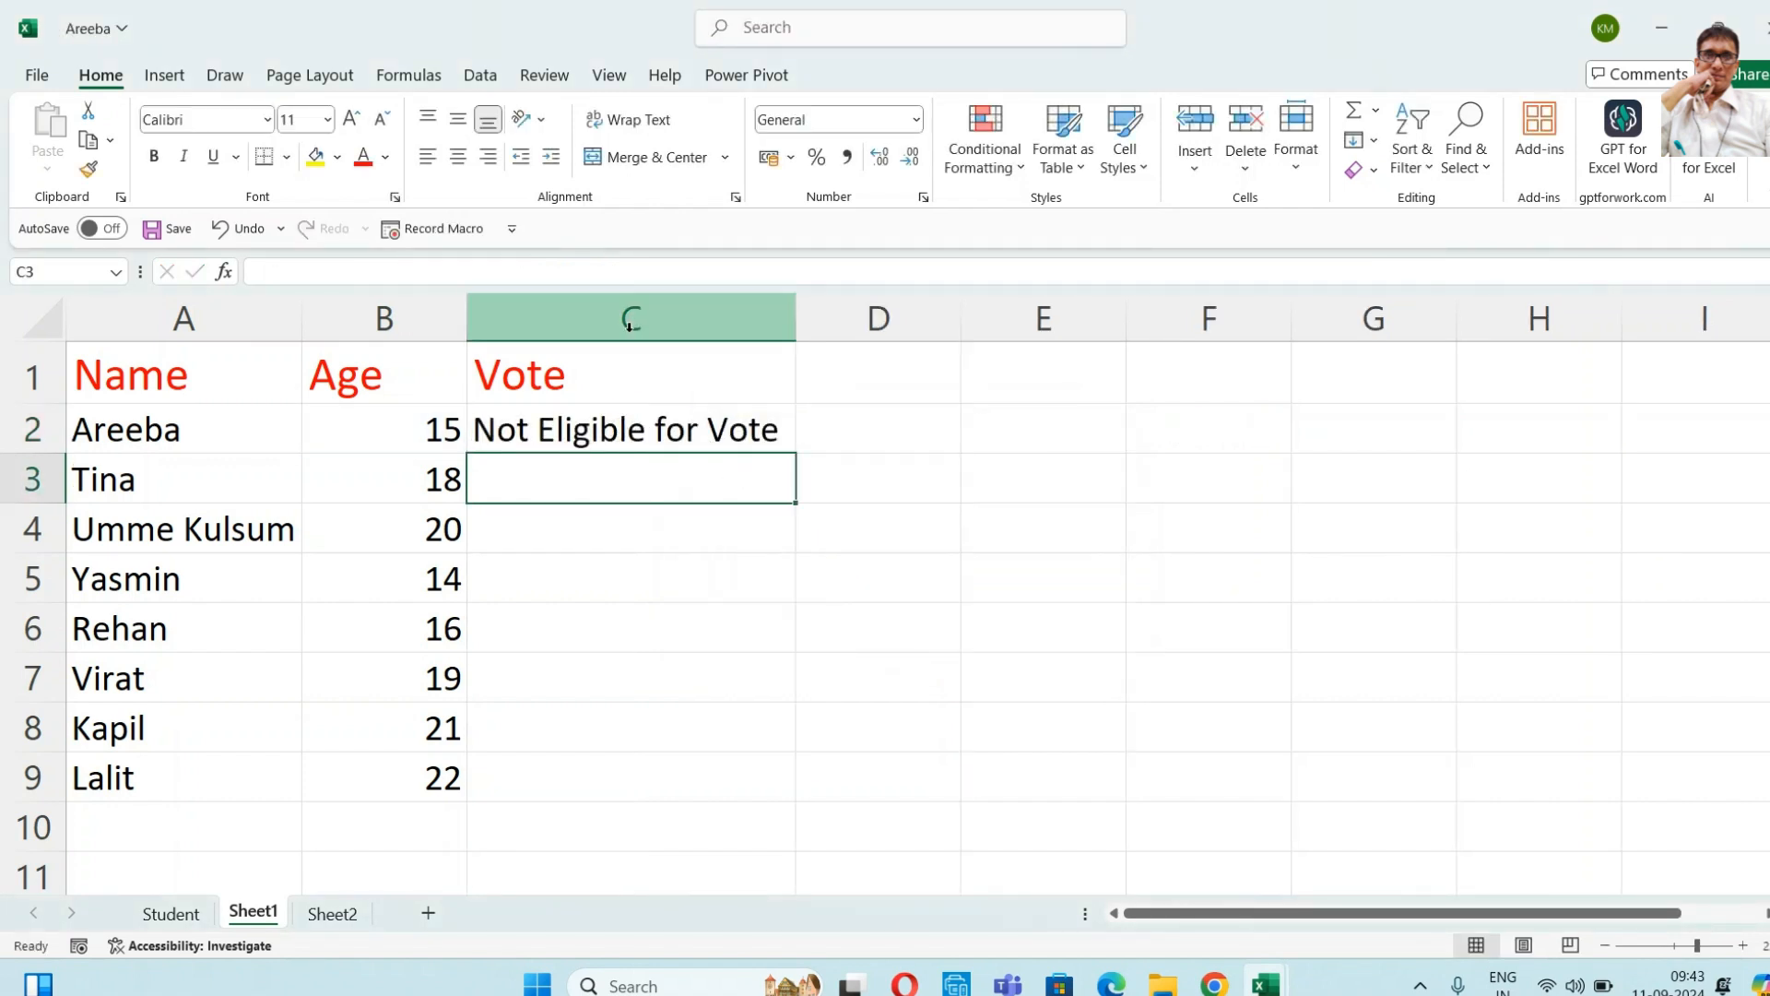
{"action": "left_click", "coordinate": [710, 426]}
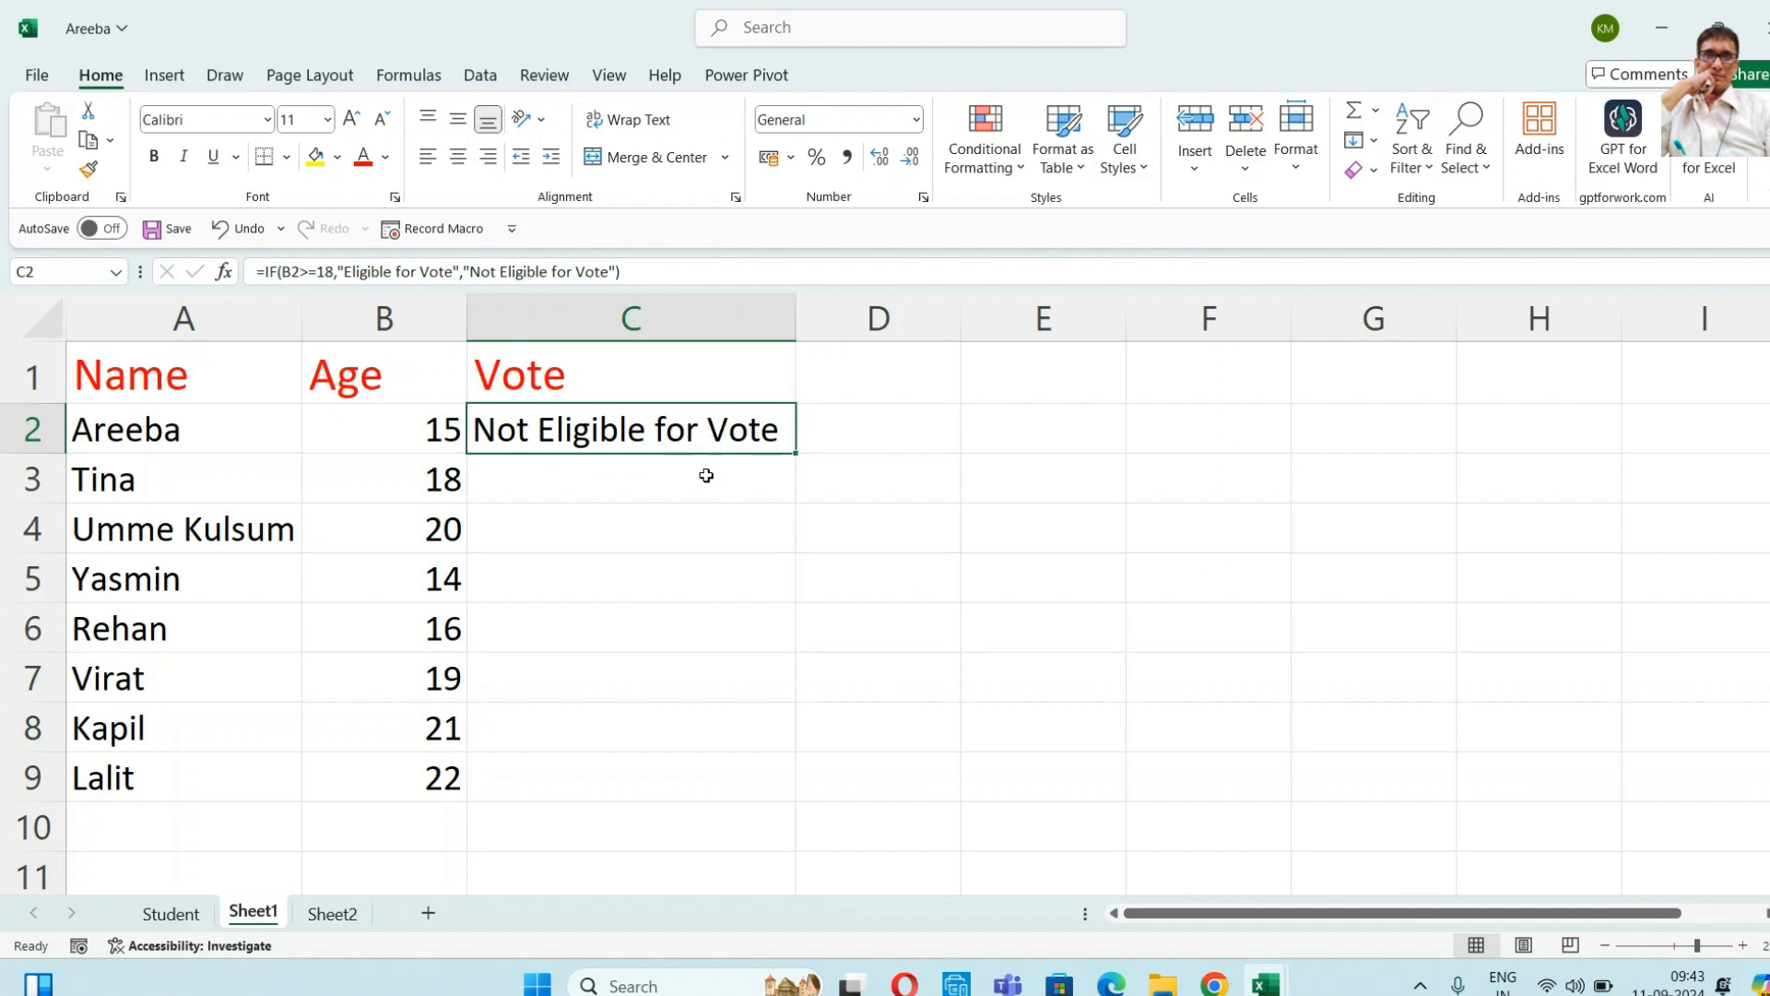
{"action": "left_click_drag", "start_coordinate": [797, 455], "coordinate": [759, 789]}
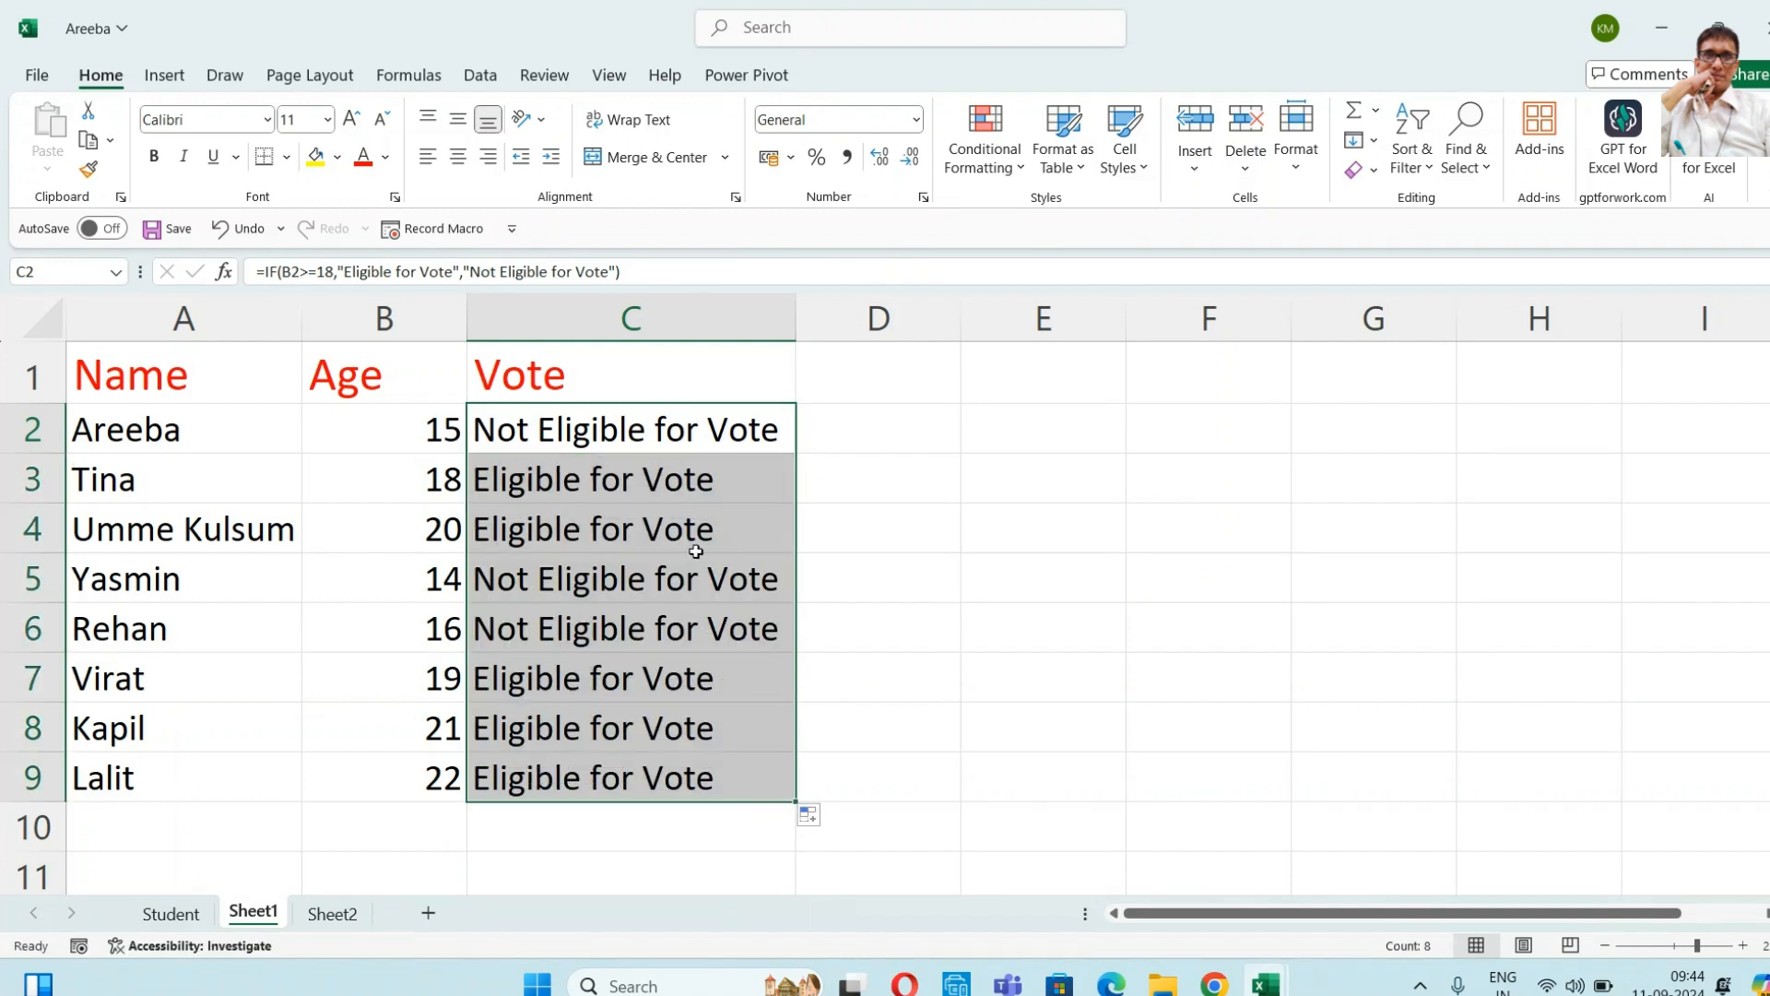
{"action": "left_click", "coordinate": [676, 505]}
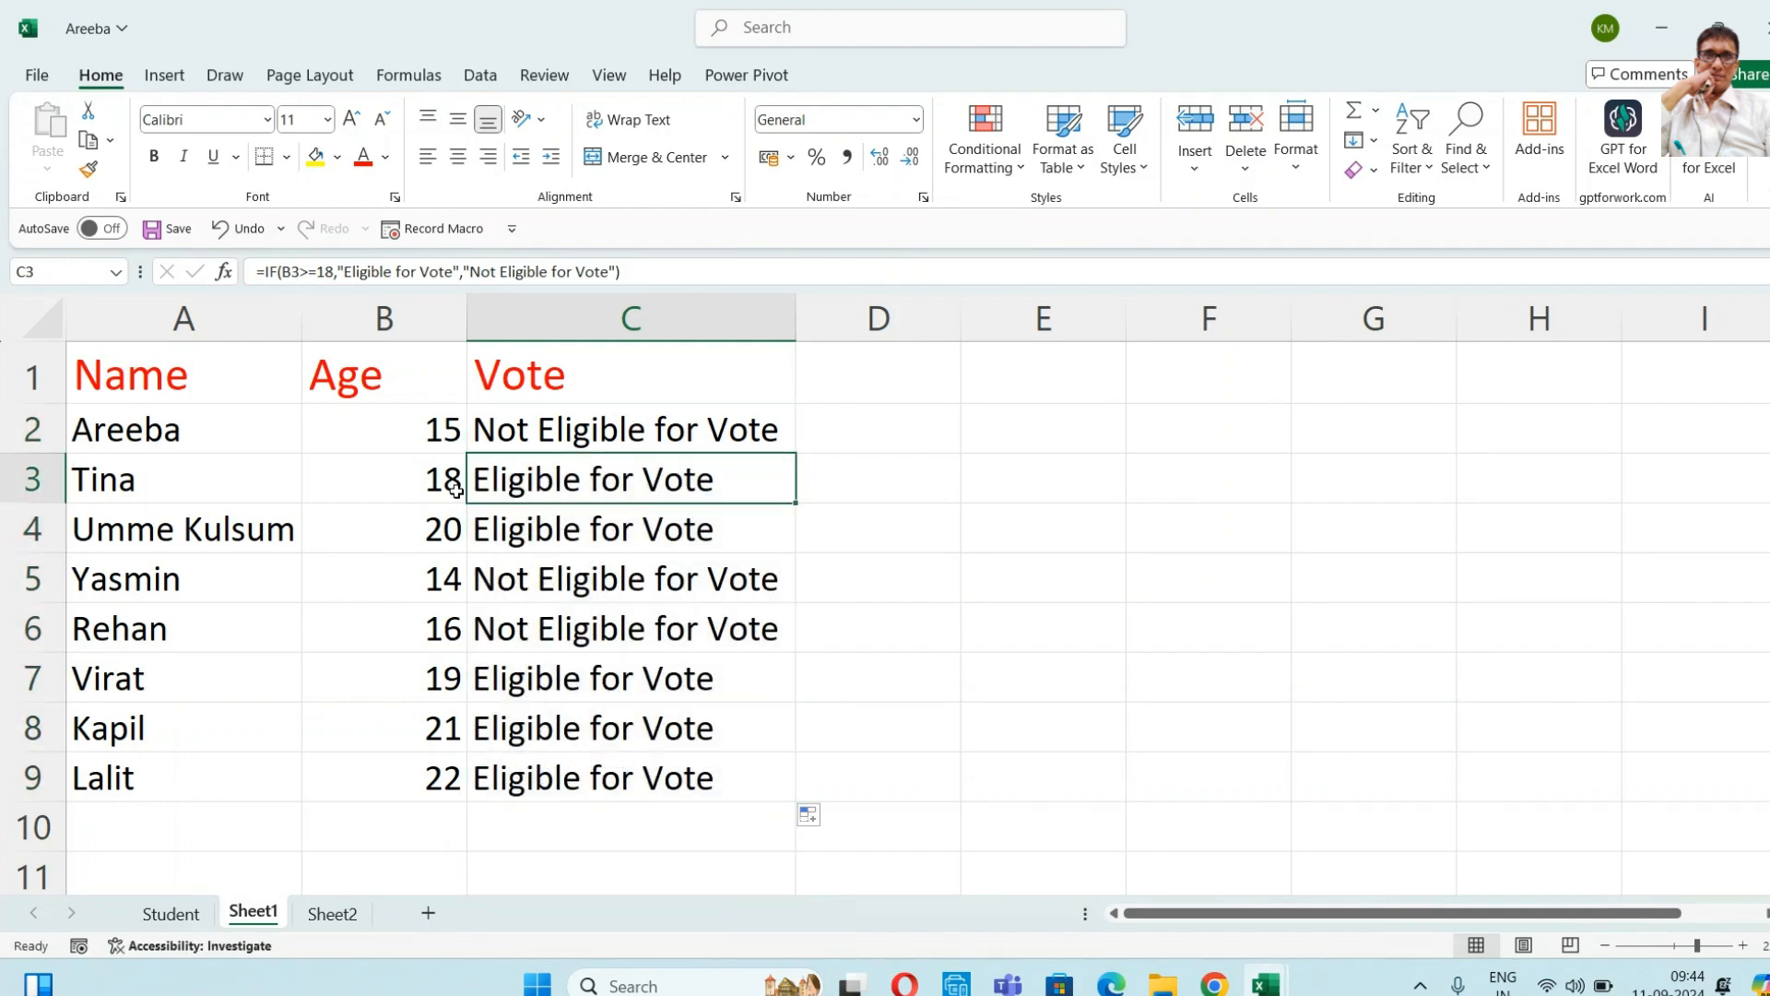